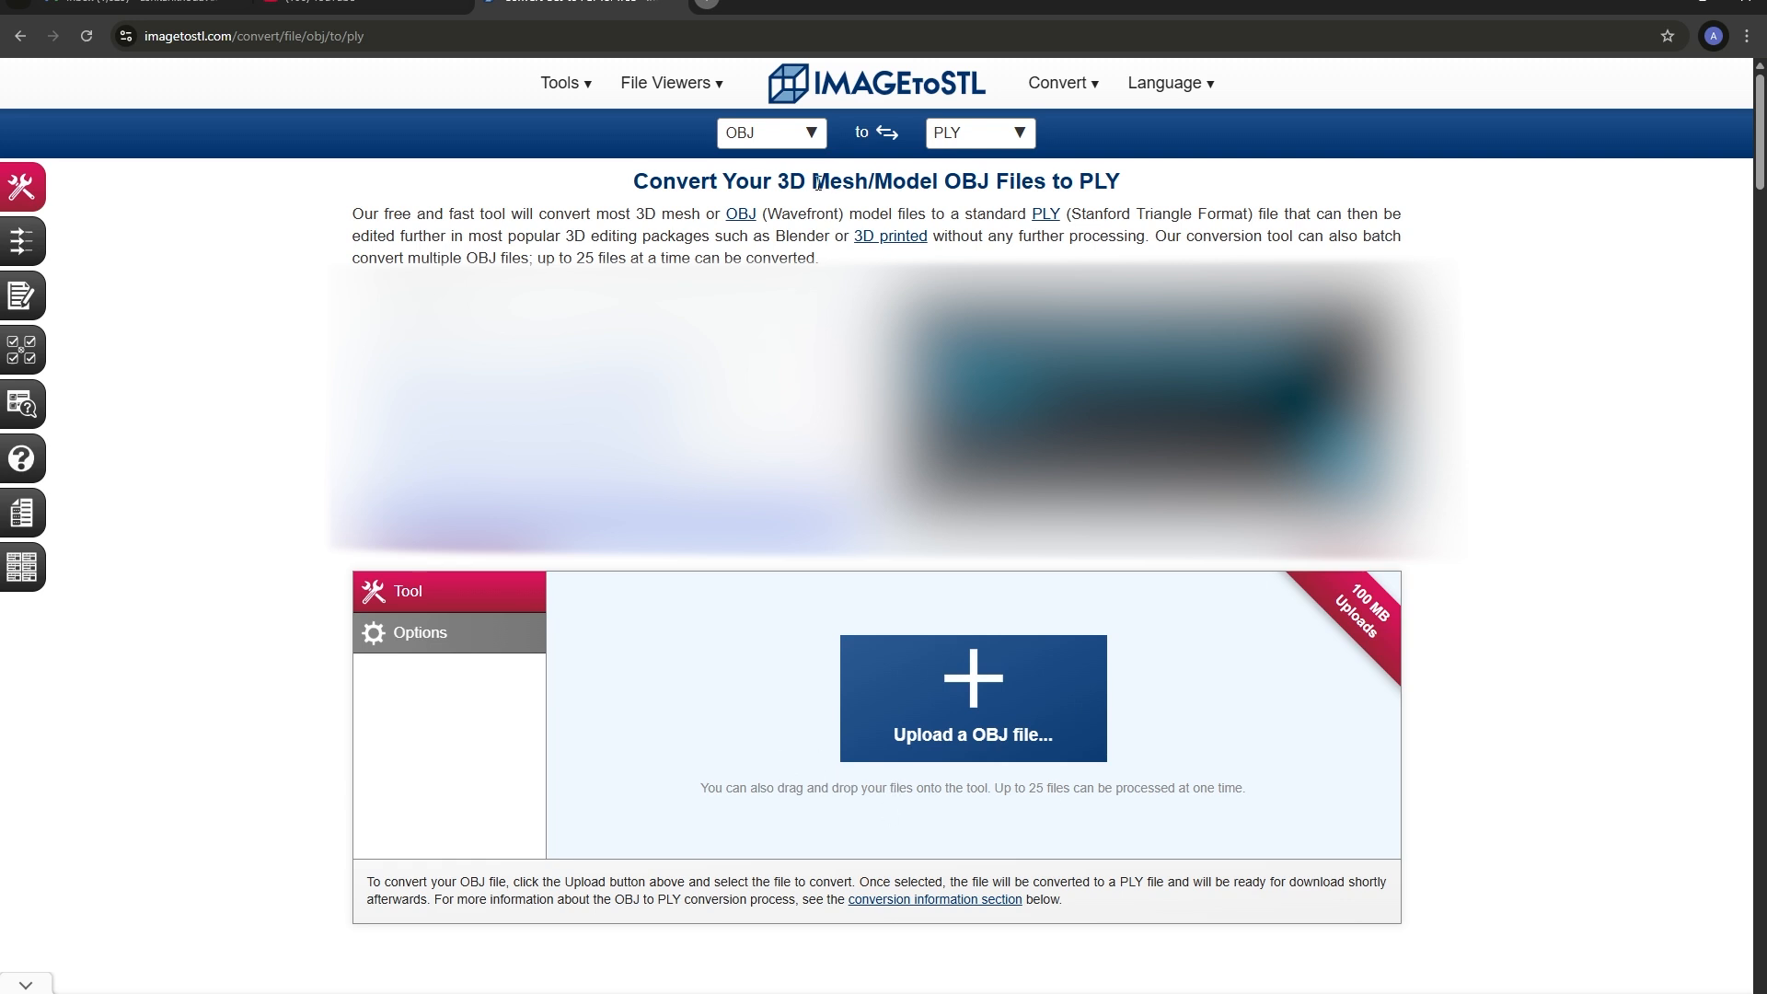
# Step: Check the available source and target formats for the OBJ to PLY conversion
pyautogui.click(806, 140)
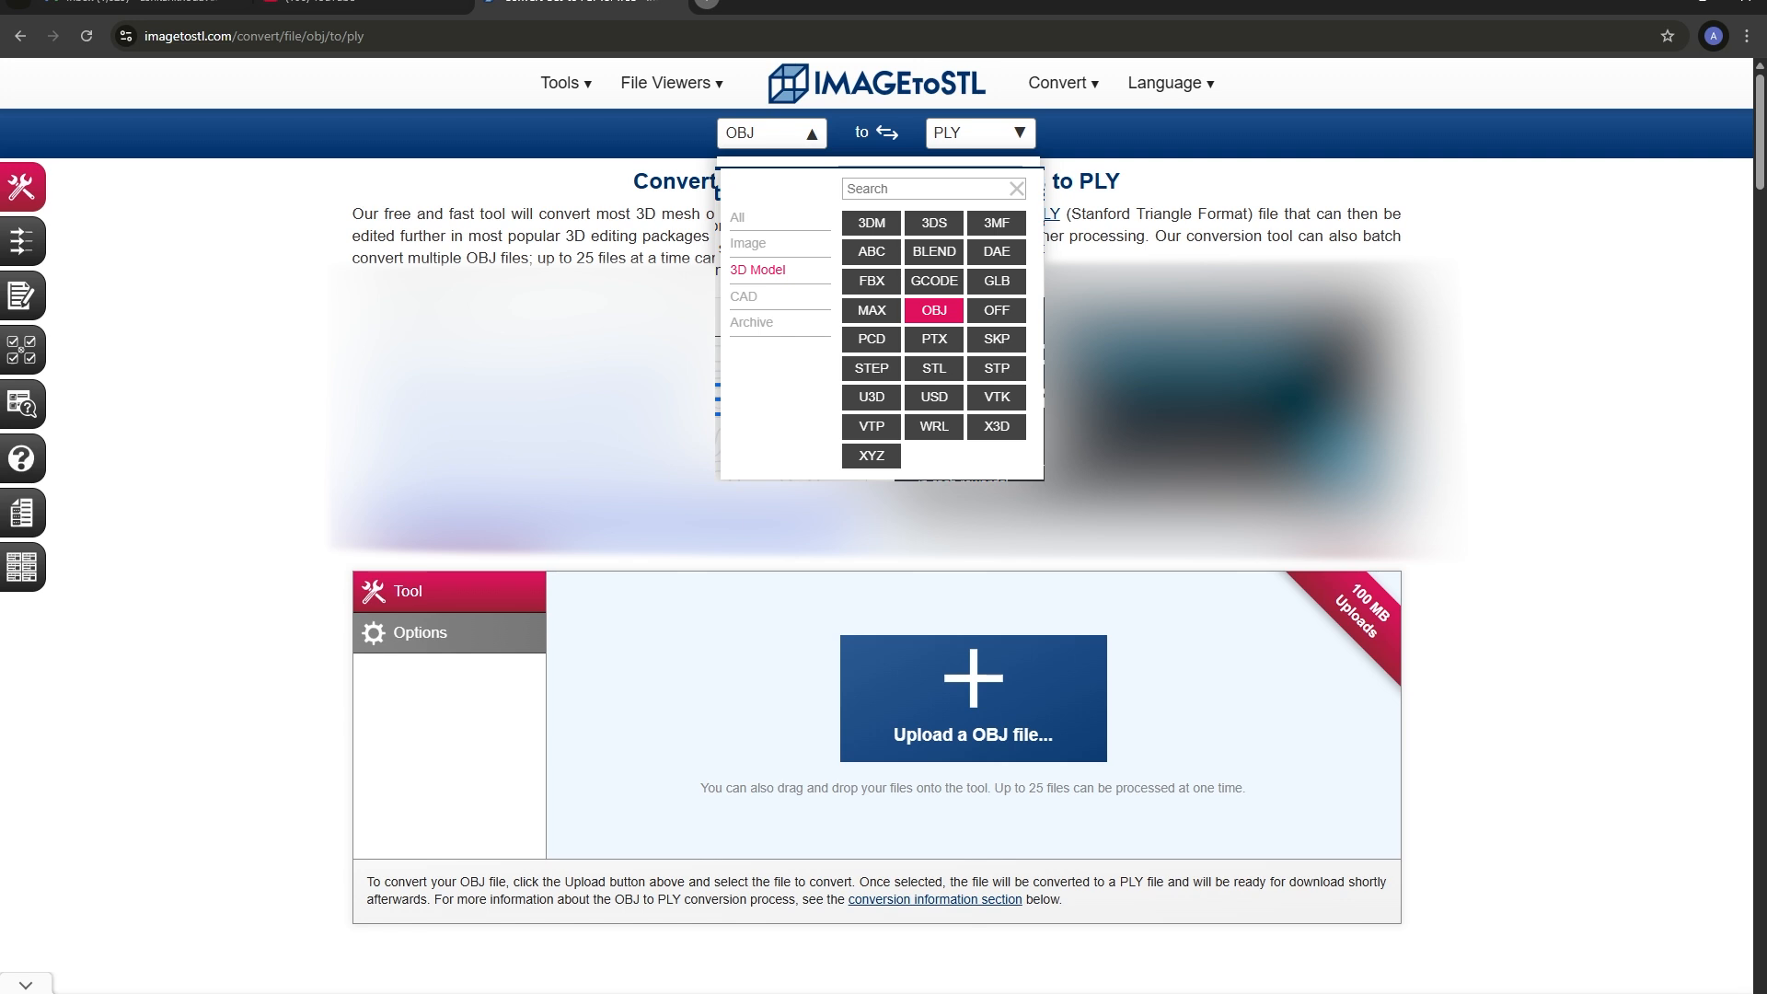
pyautogui.click(1019, 136)
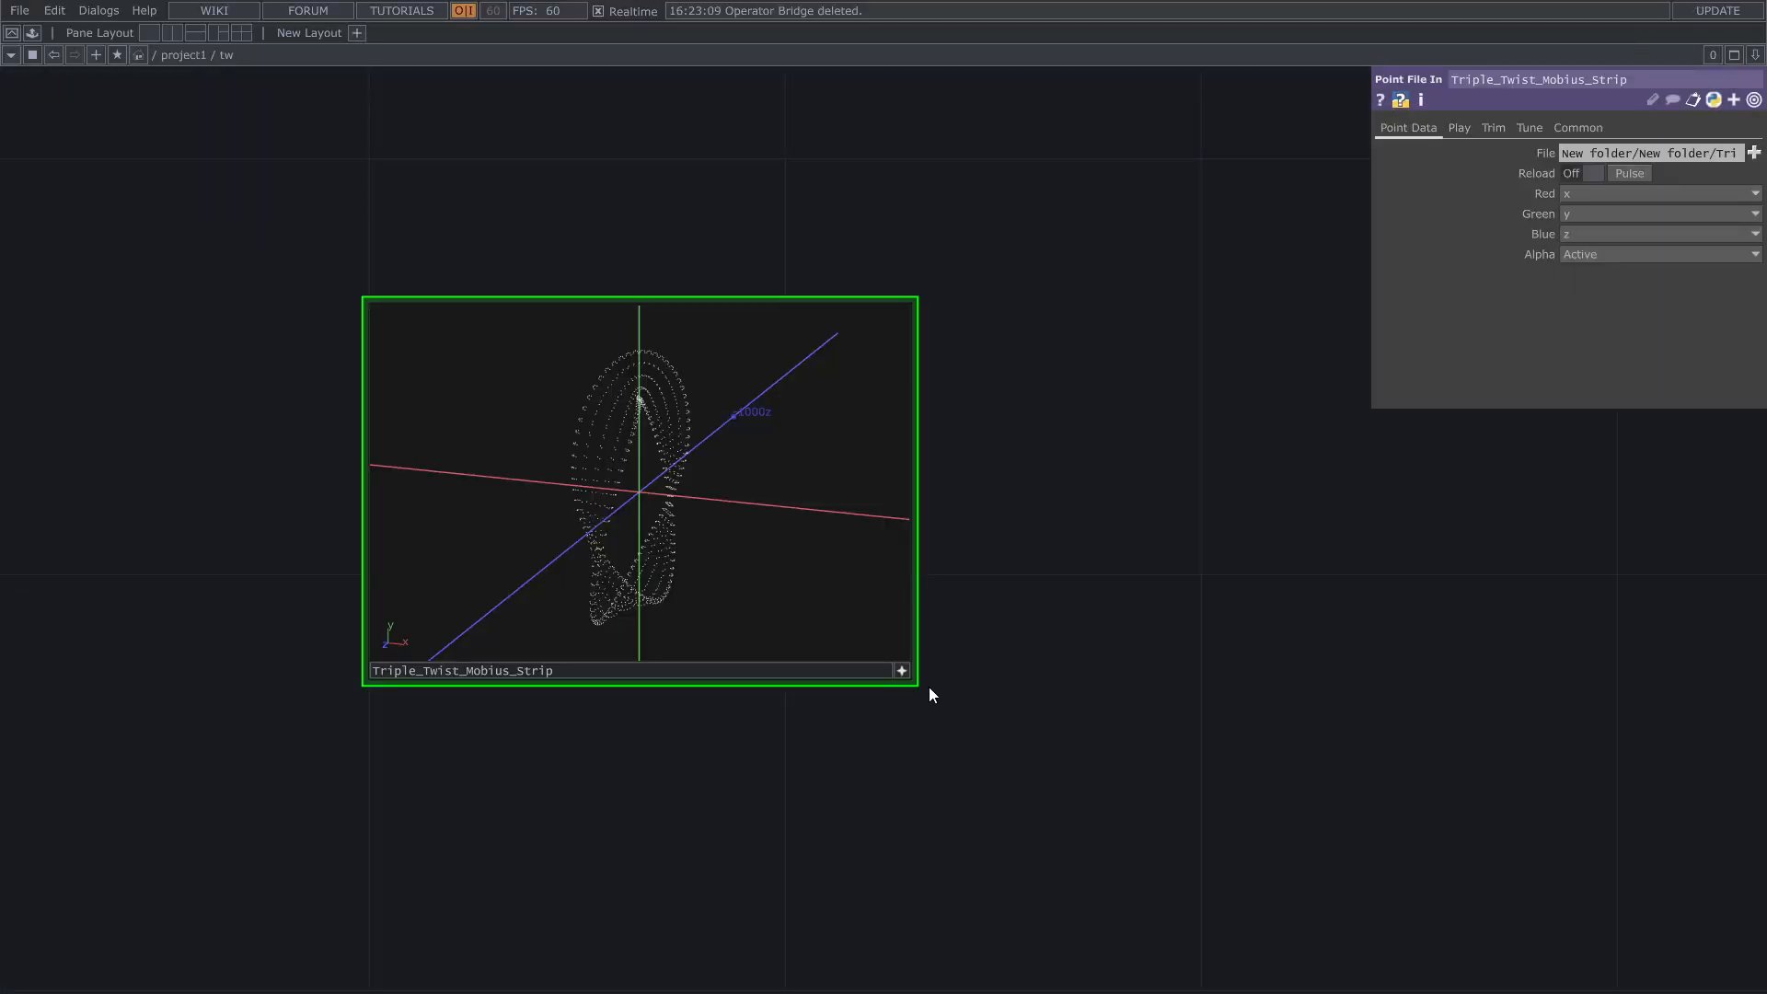
# Step: In TouchDesigner, orbit the Triple_Twist_Mobius_Strip point cloud preview to inspect its shape
pyautogui.click(902, 671)
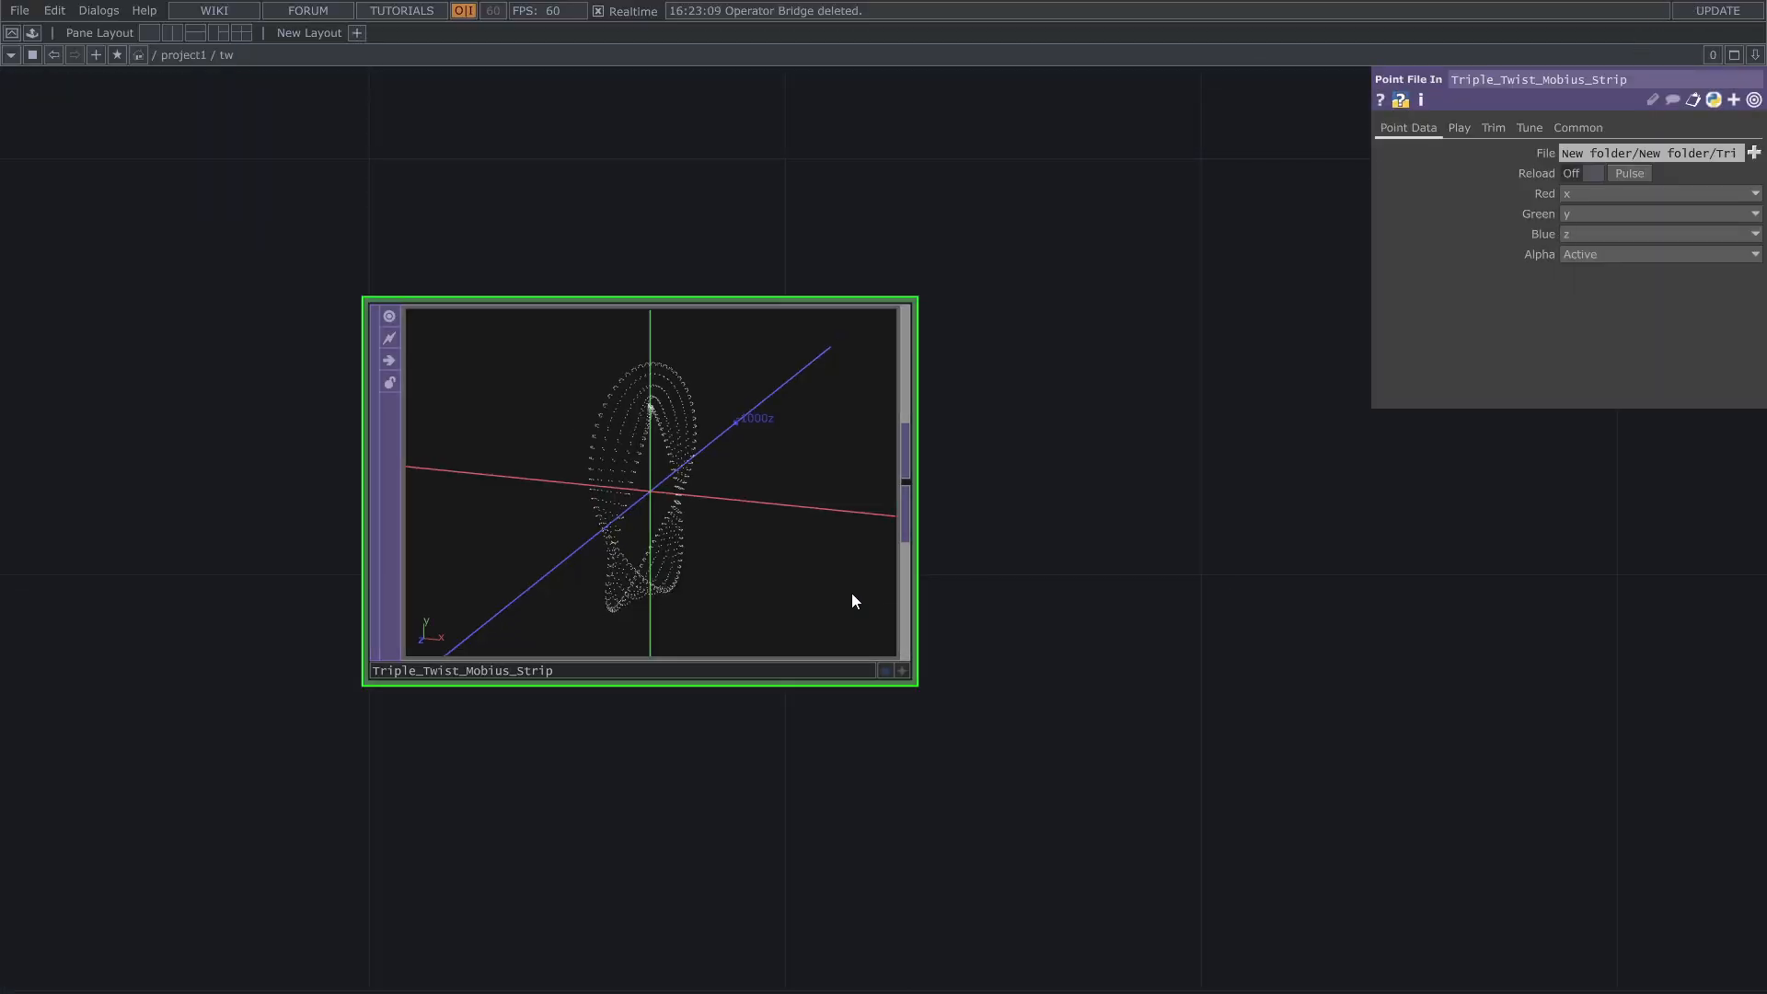
pyautogui.click(902, 671)
pyautogui.moveTo(607, 504); pyautogui.dragTo(649, 536)
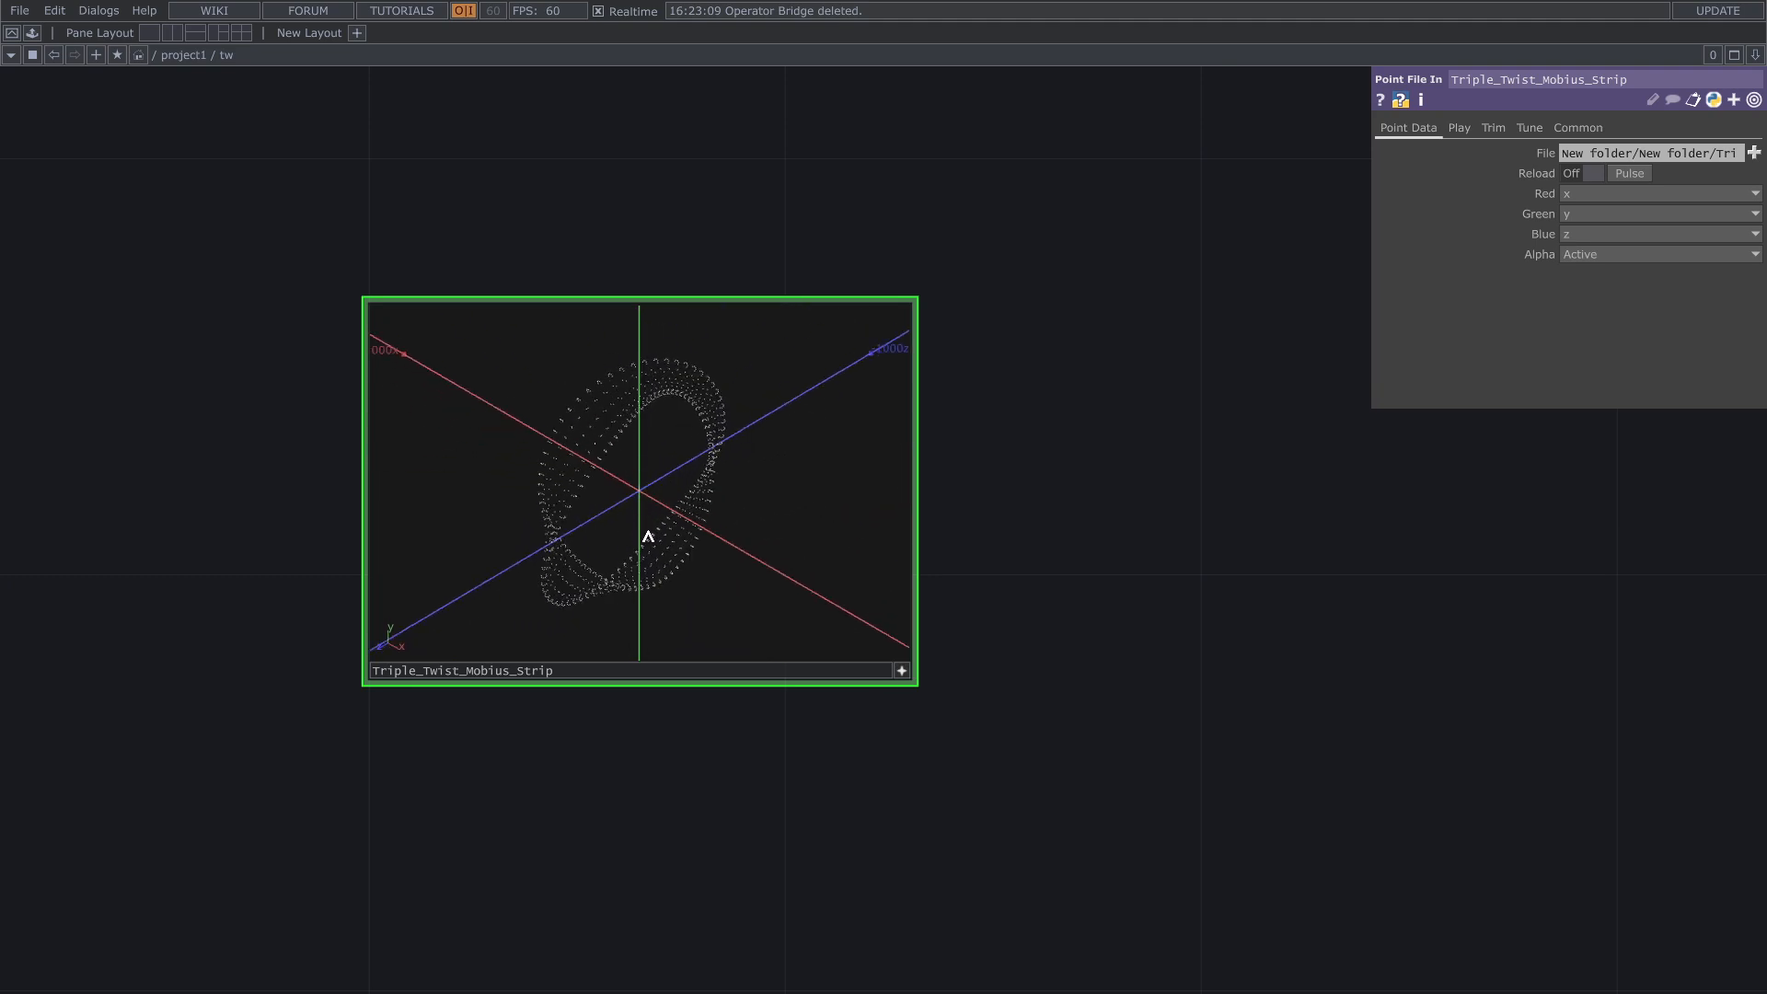
pyautogui.click(900, 671)
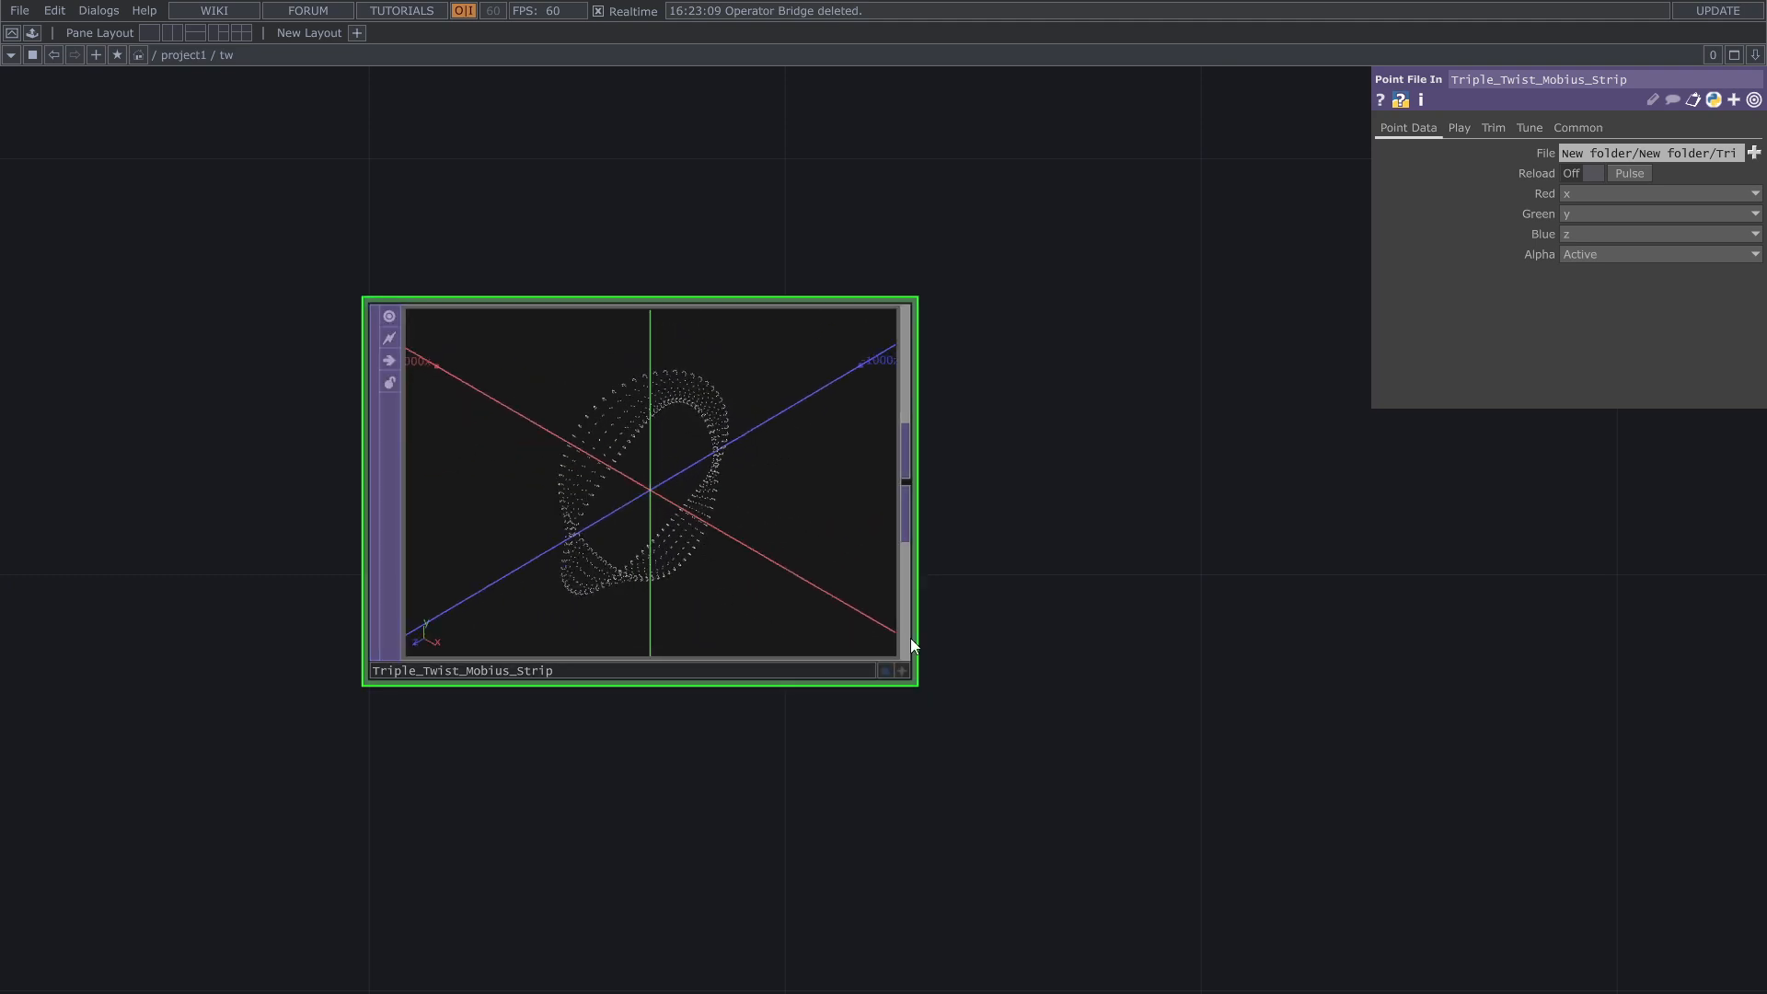
# Step: Create an Add SOP in the empty network area above the Triple_Twist_Mobius_Strip operator
pyautogui.moveTo(934, 557); pyautogui.dragTo(676, 649)
pyautogui.scroll(-4, 736, 612)
pyautogui.scroll(-3, 858, 558)
pyautogui.moveTo(1207, 334); pyautogui.dragTo(909, 567)
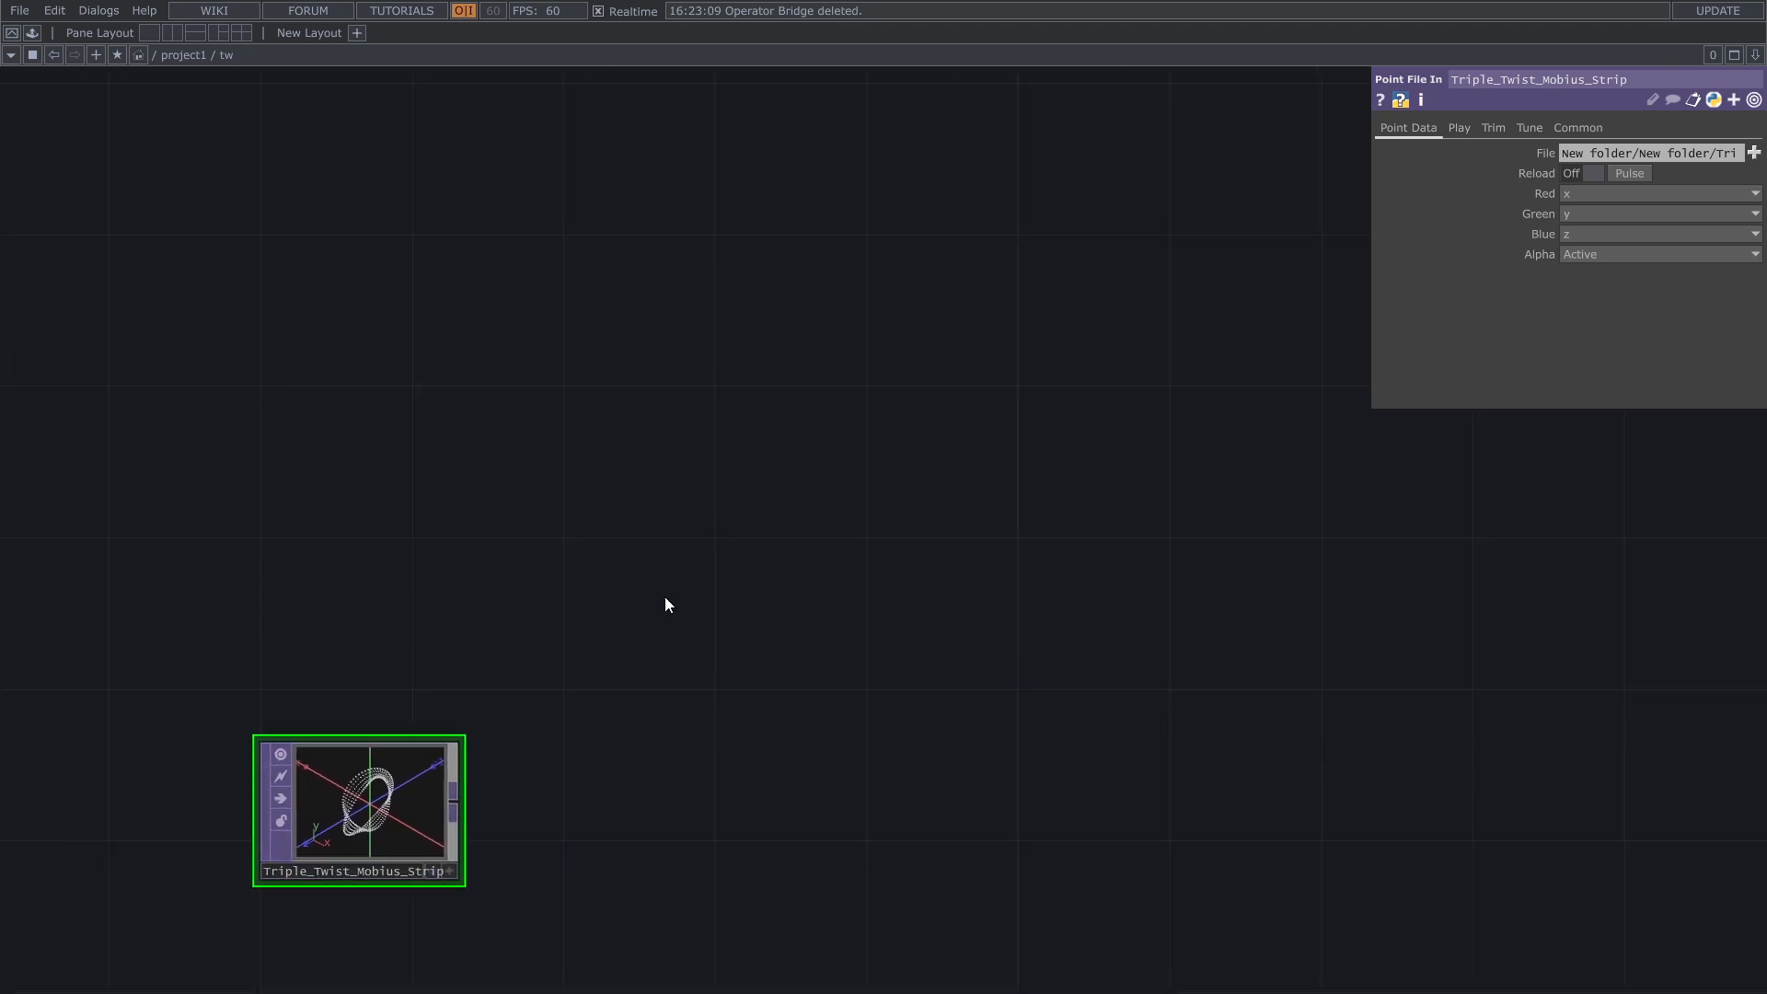
pyautogui.doubleClick(689, 432)
pyautogui.click(532, 217)
pyautogui.press('Escape')
pyautogui.doubleClick(552, 260)
pyautogui.click(393, 32)
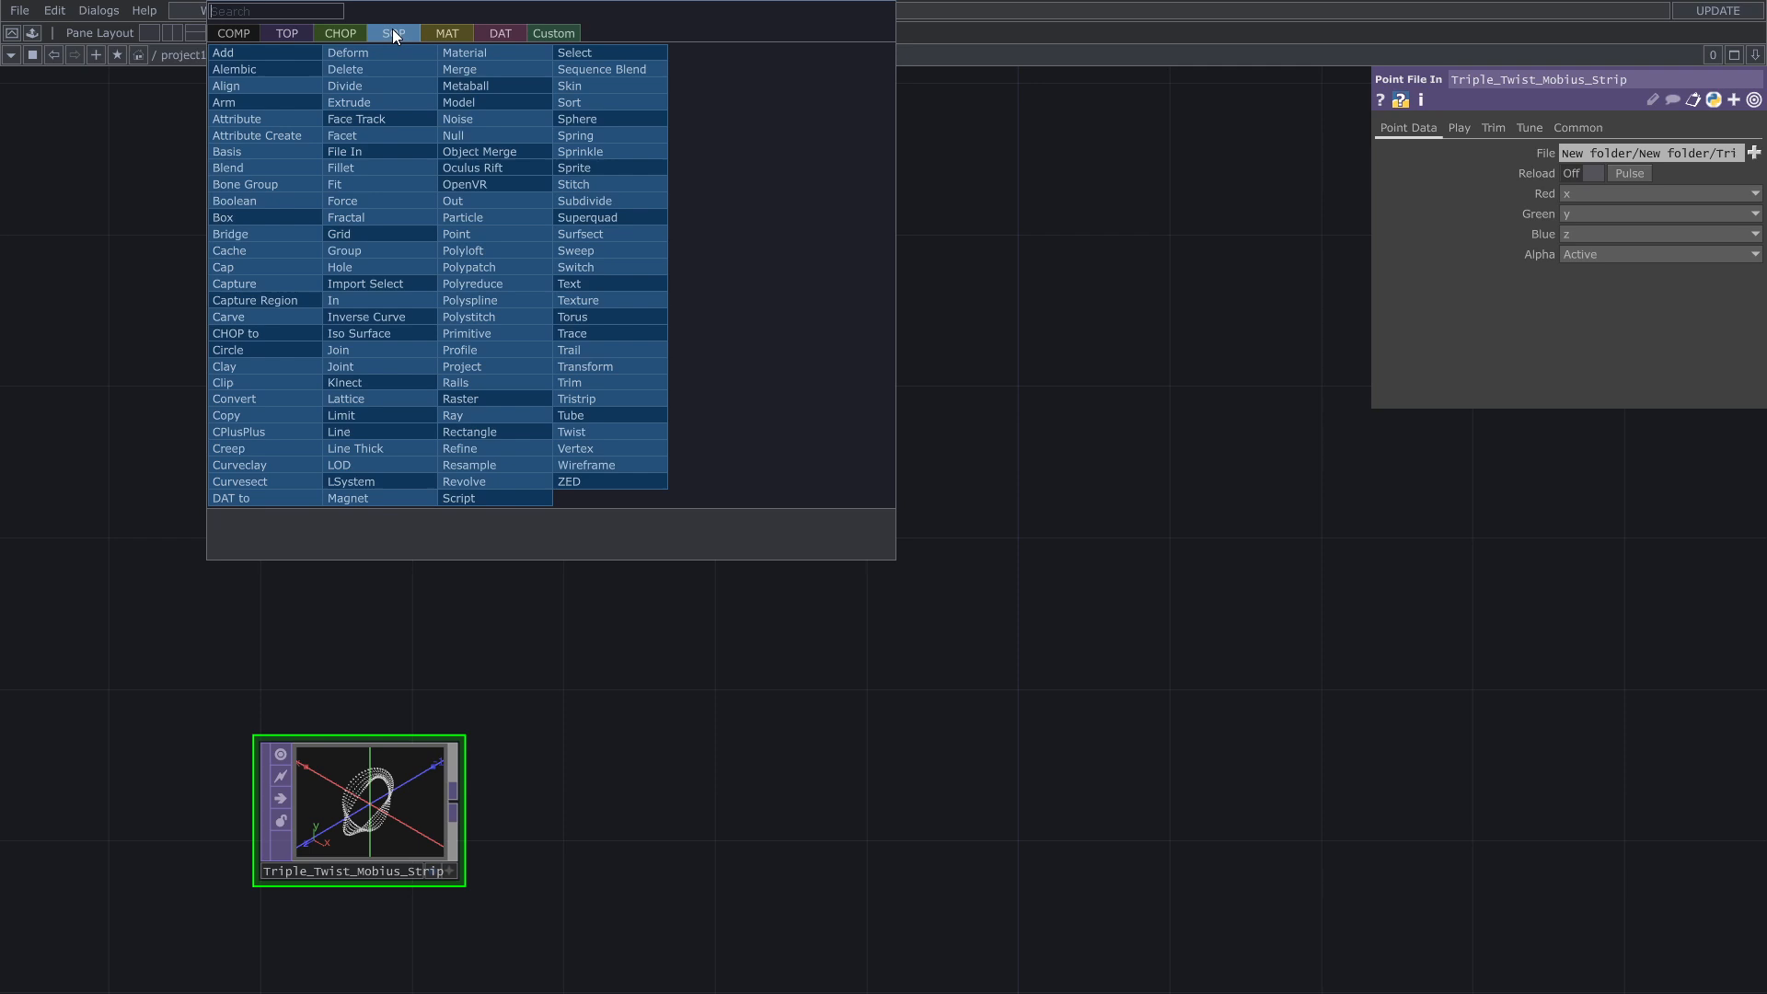
pyautogui.click(302, 57)
pyautogui.click(723, 444)
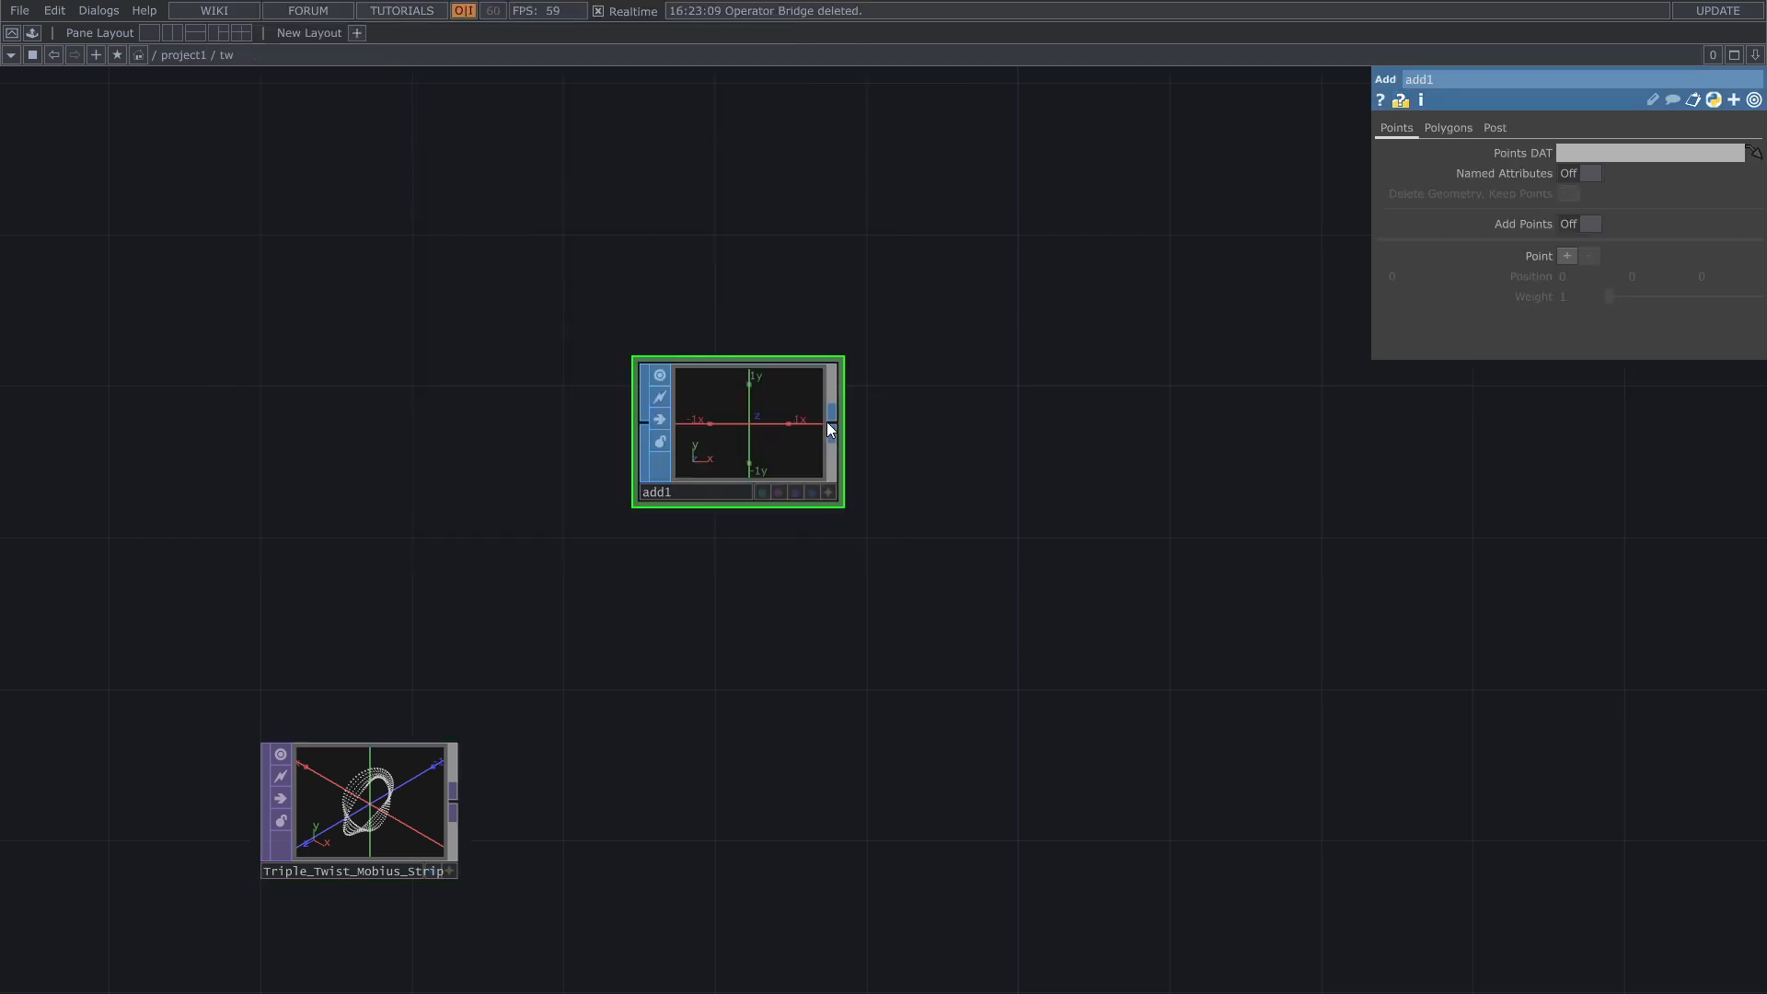
# Step: Append a Convert SOP to the output of the Add SOP
pyautogui.scroll(1, 833, 422)
pyautogui.rightClick(832, 422)
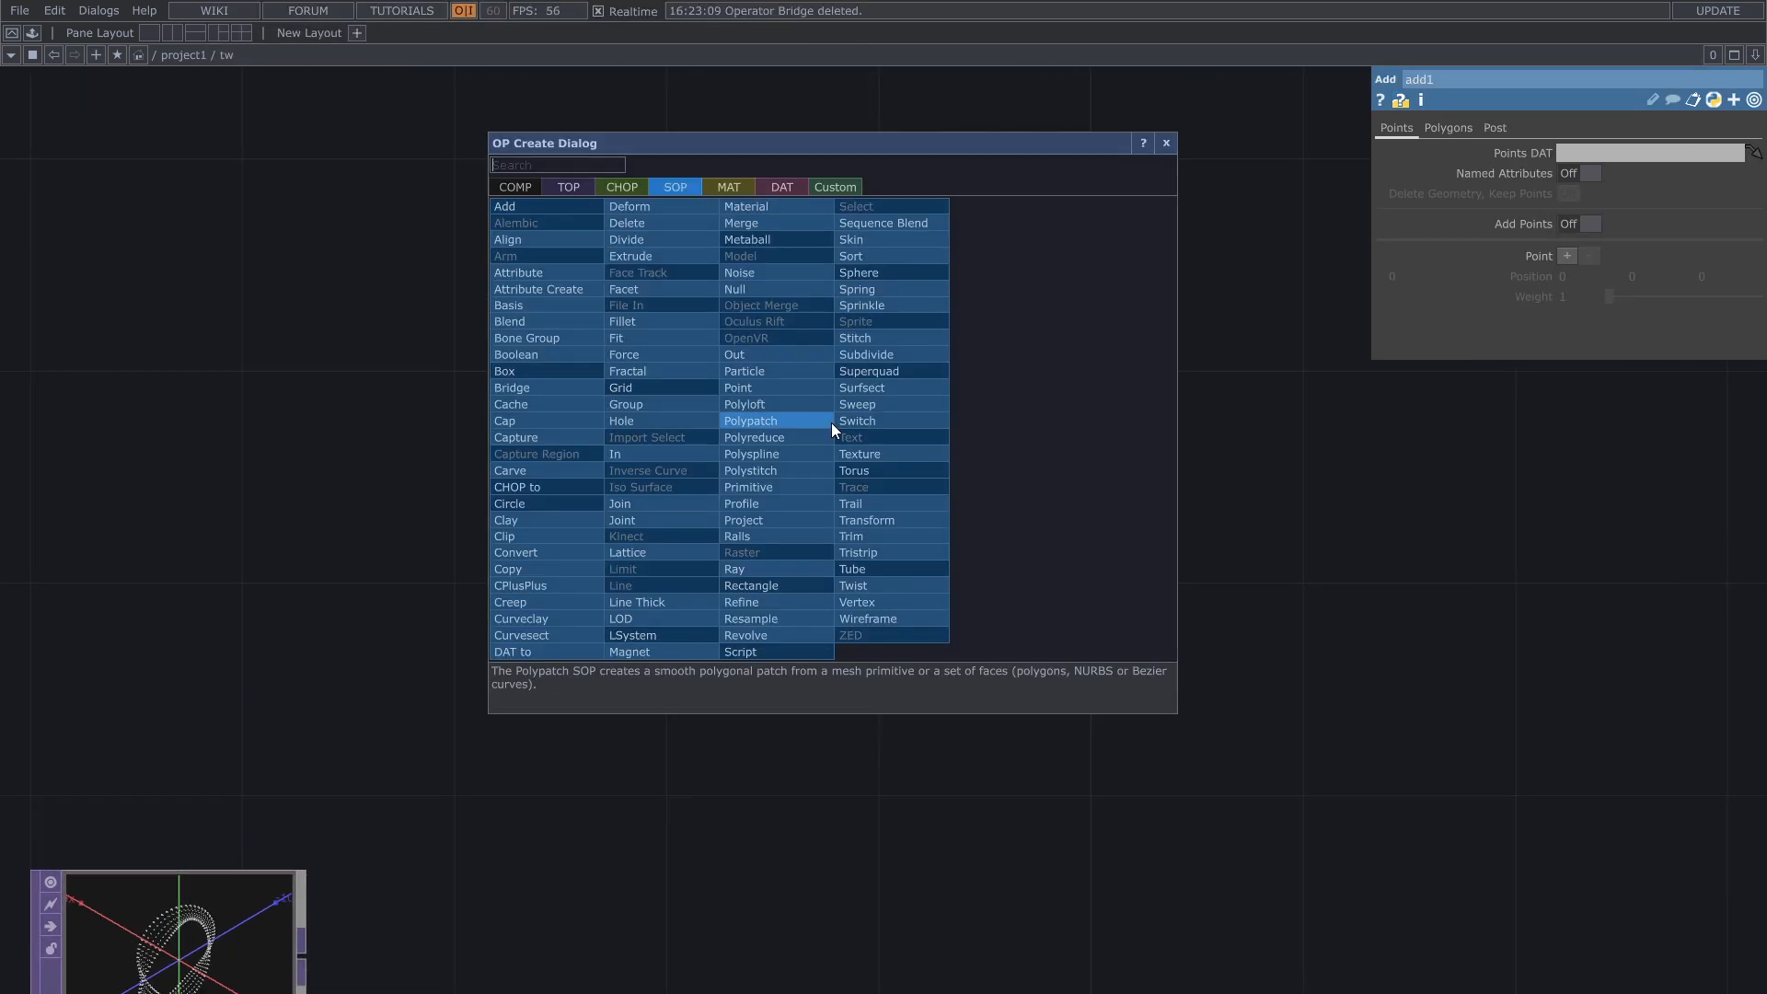
pyautogui.click(545, 556)
pyautogui.click(1072, 428)
# Step: Append a Geometry COMP to the output of the Convert SOP
pyautogui.moveTo(1218, 428); pyautogui.dragTo(890, 473)
pyautogui.rightClick(876, 474)
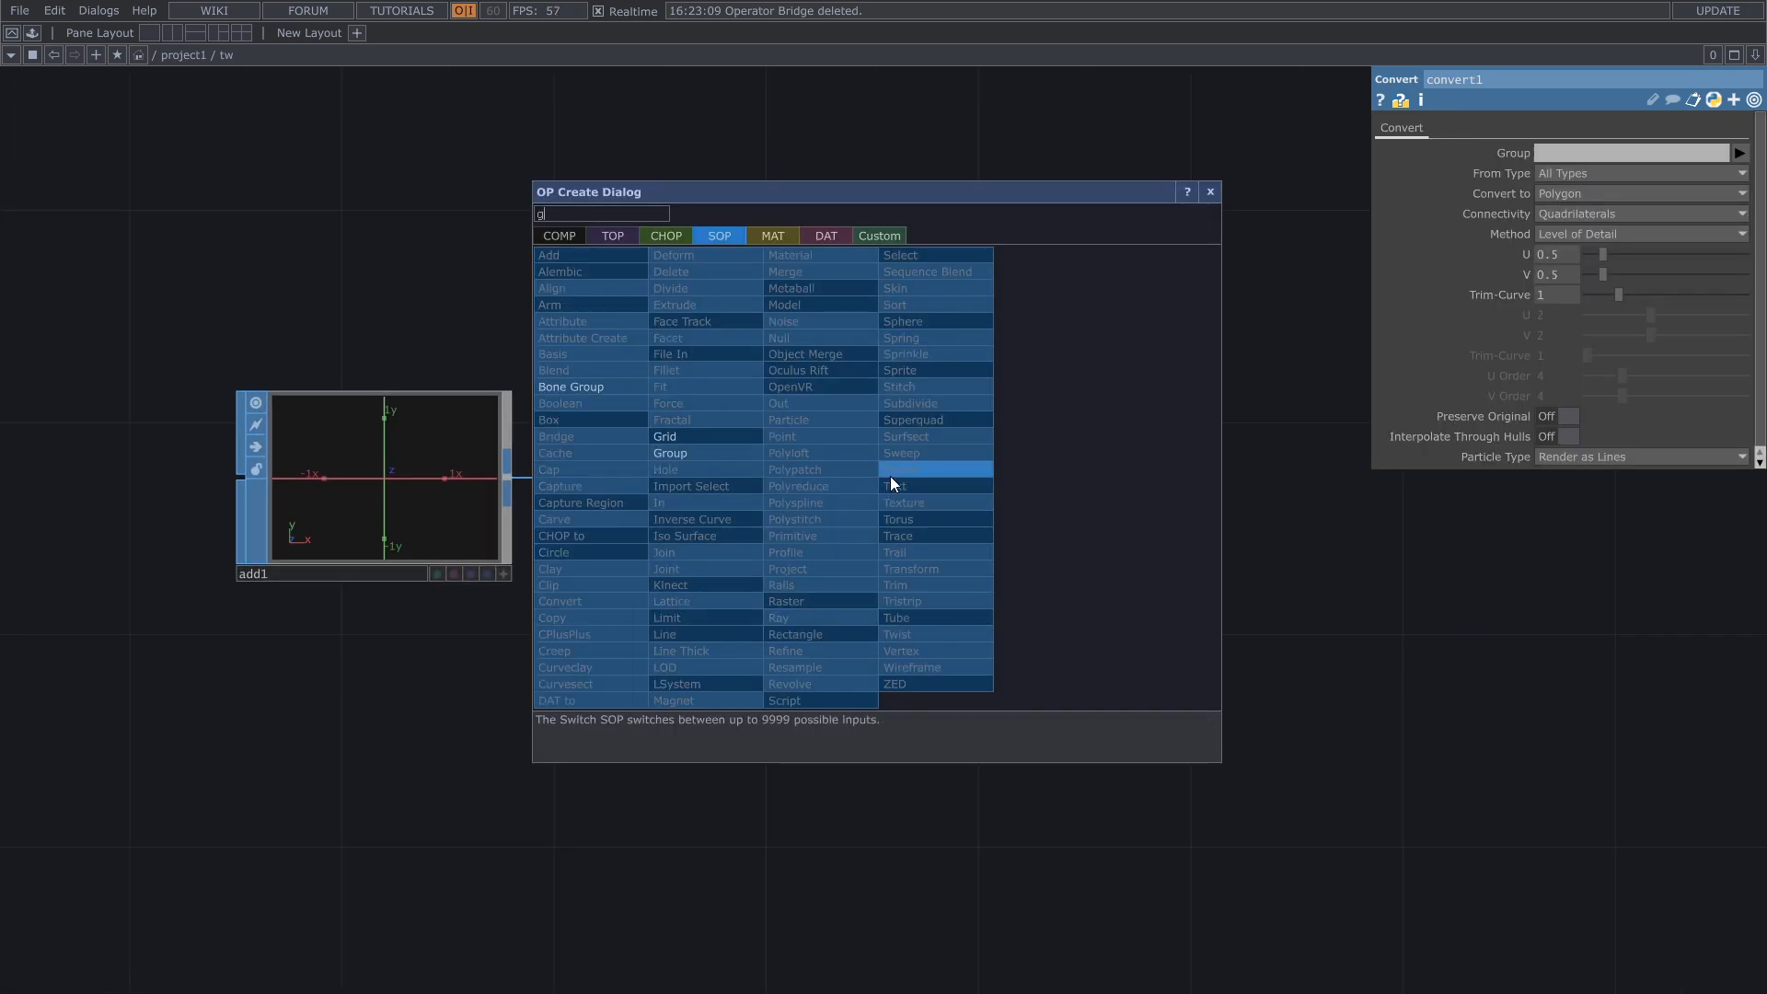
pyautogui.write('ge')
pyautogui.click(594, 386)
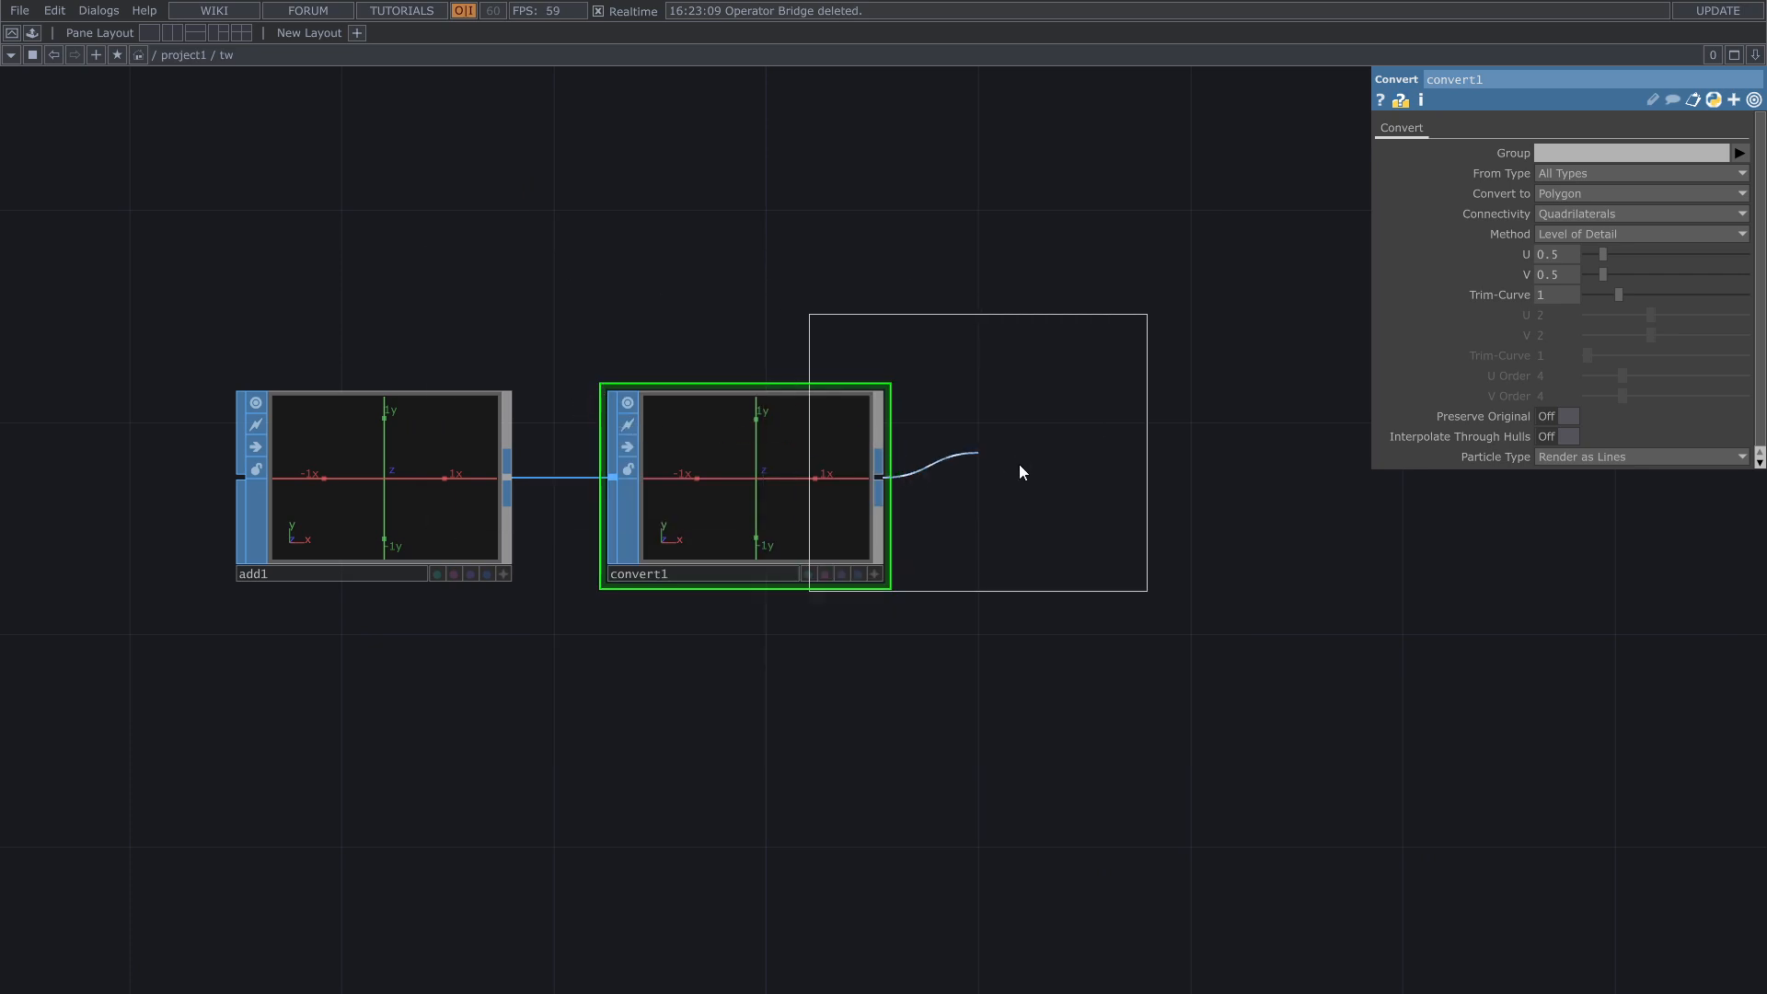
pyautogui.click(1150, 488)
# Step: Create a Light COMP below the Geometry COMP and a Camera COMP above it
pyautogui.moveTo(982, 228); pyautogui.dragTo(835, 337)
pyautogui.press('Tab')
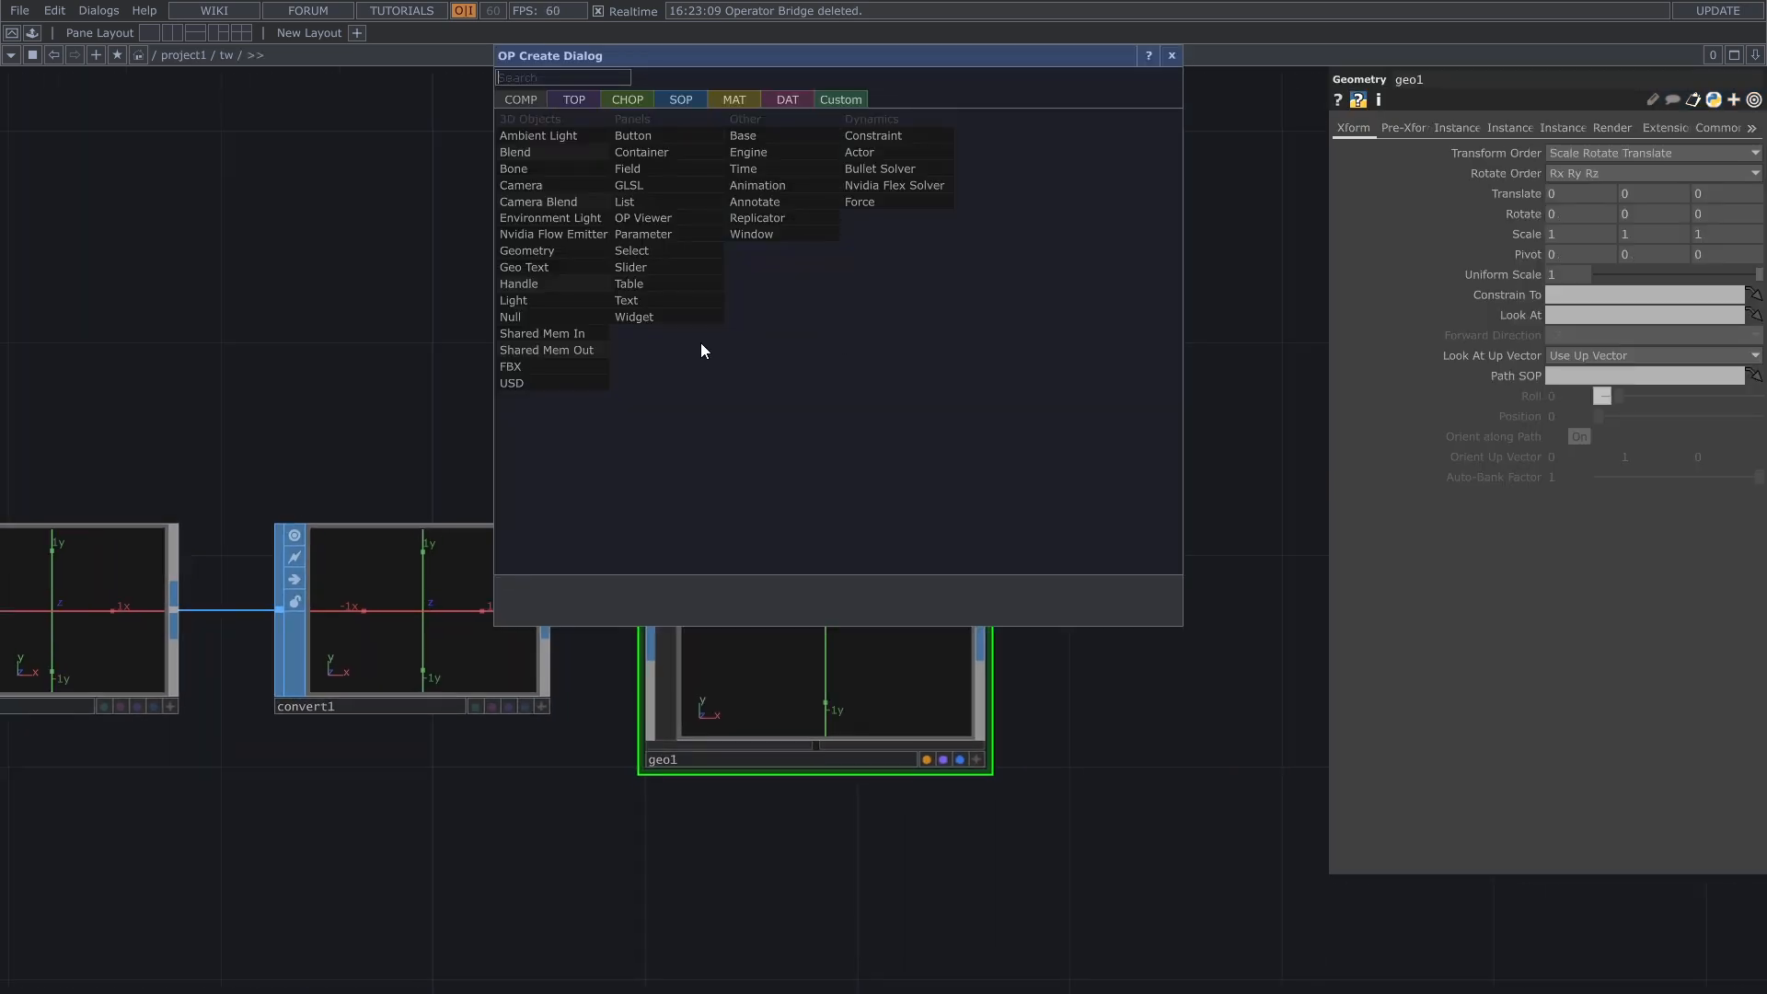
pyautogui.click(561, 302)
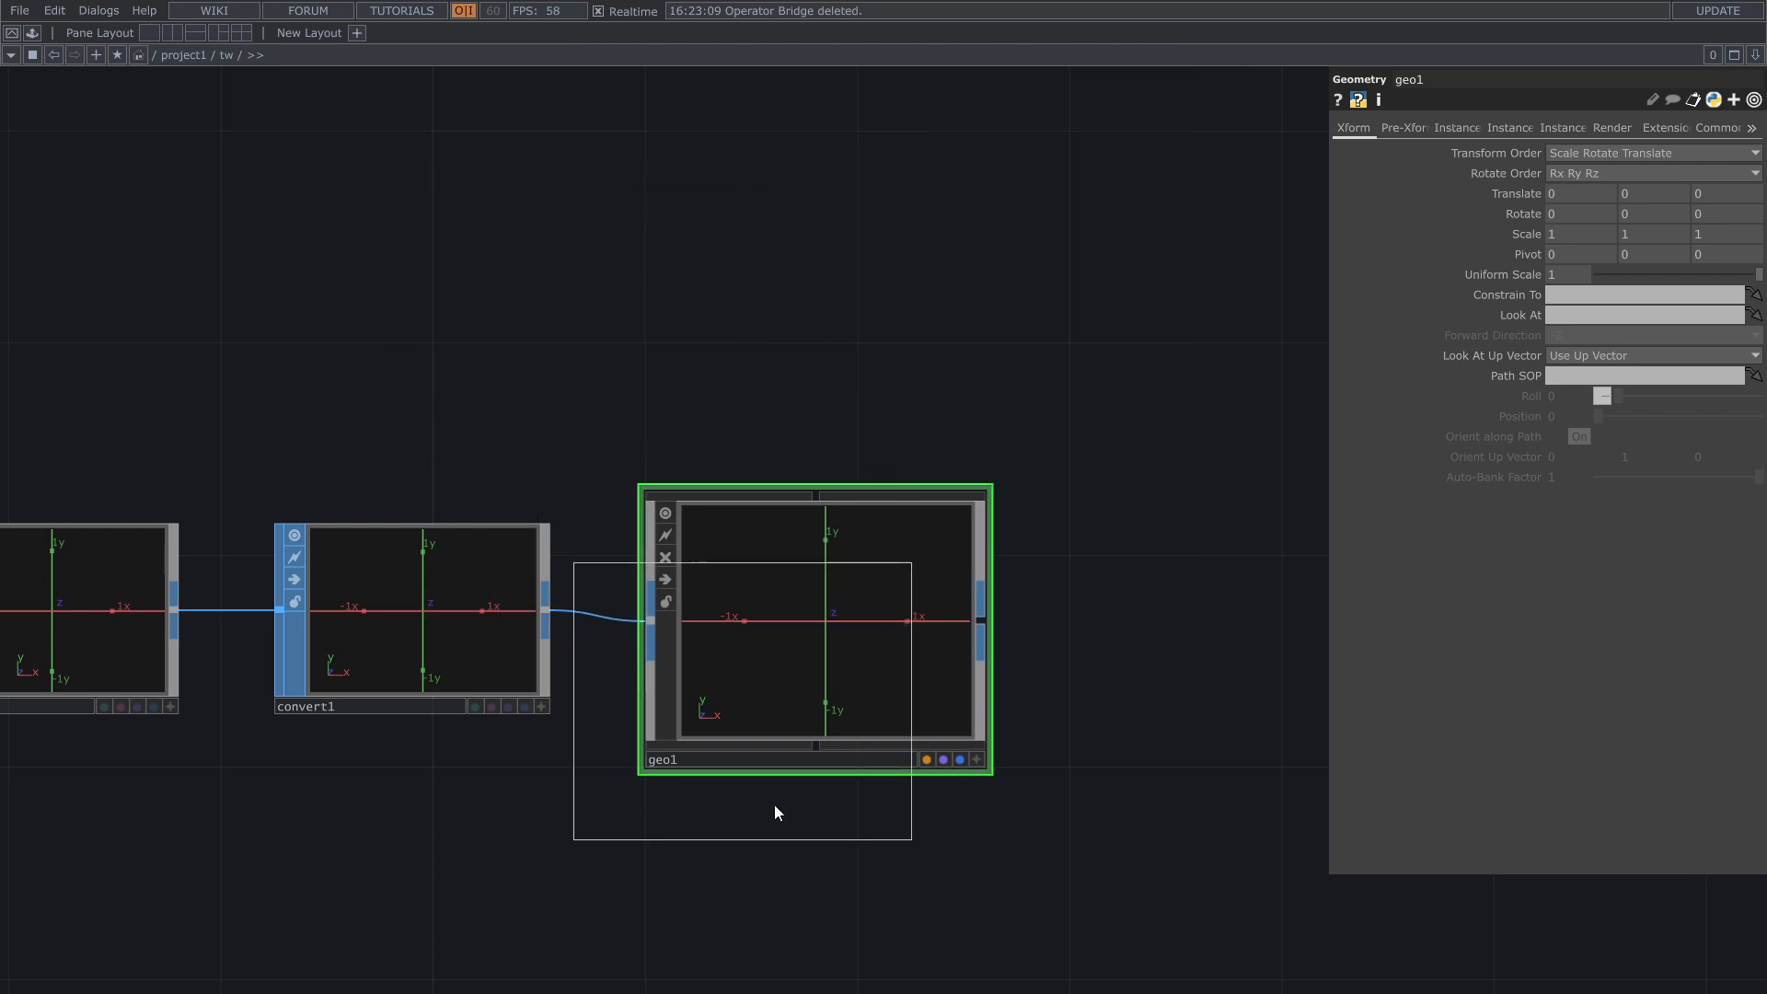
pyautogui.click(617, 941)
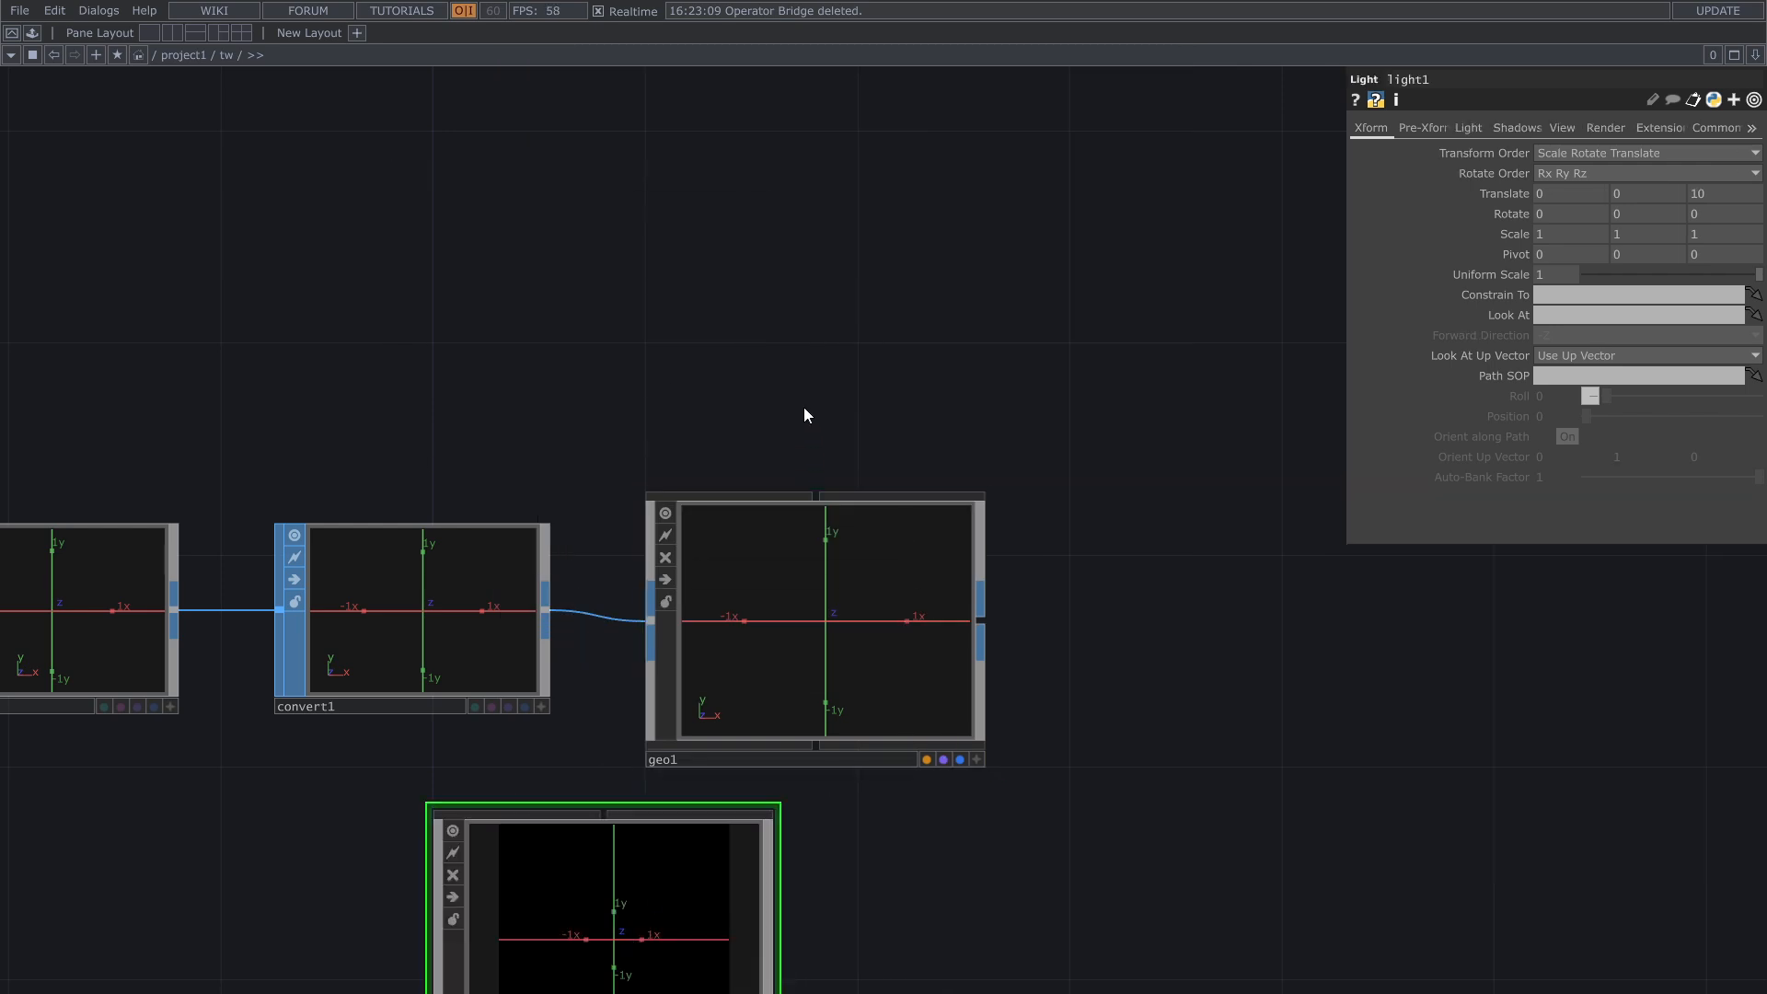
pyautogui.press('Tab')
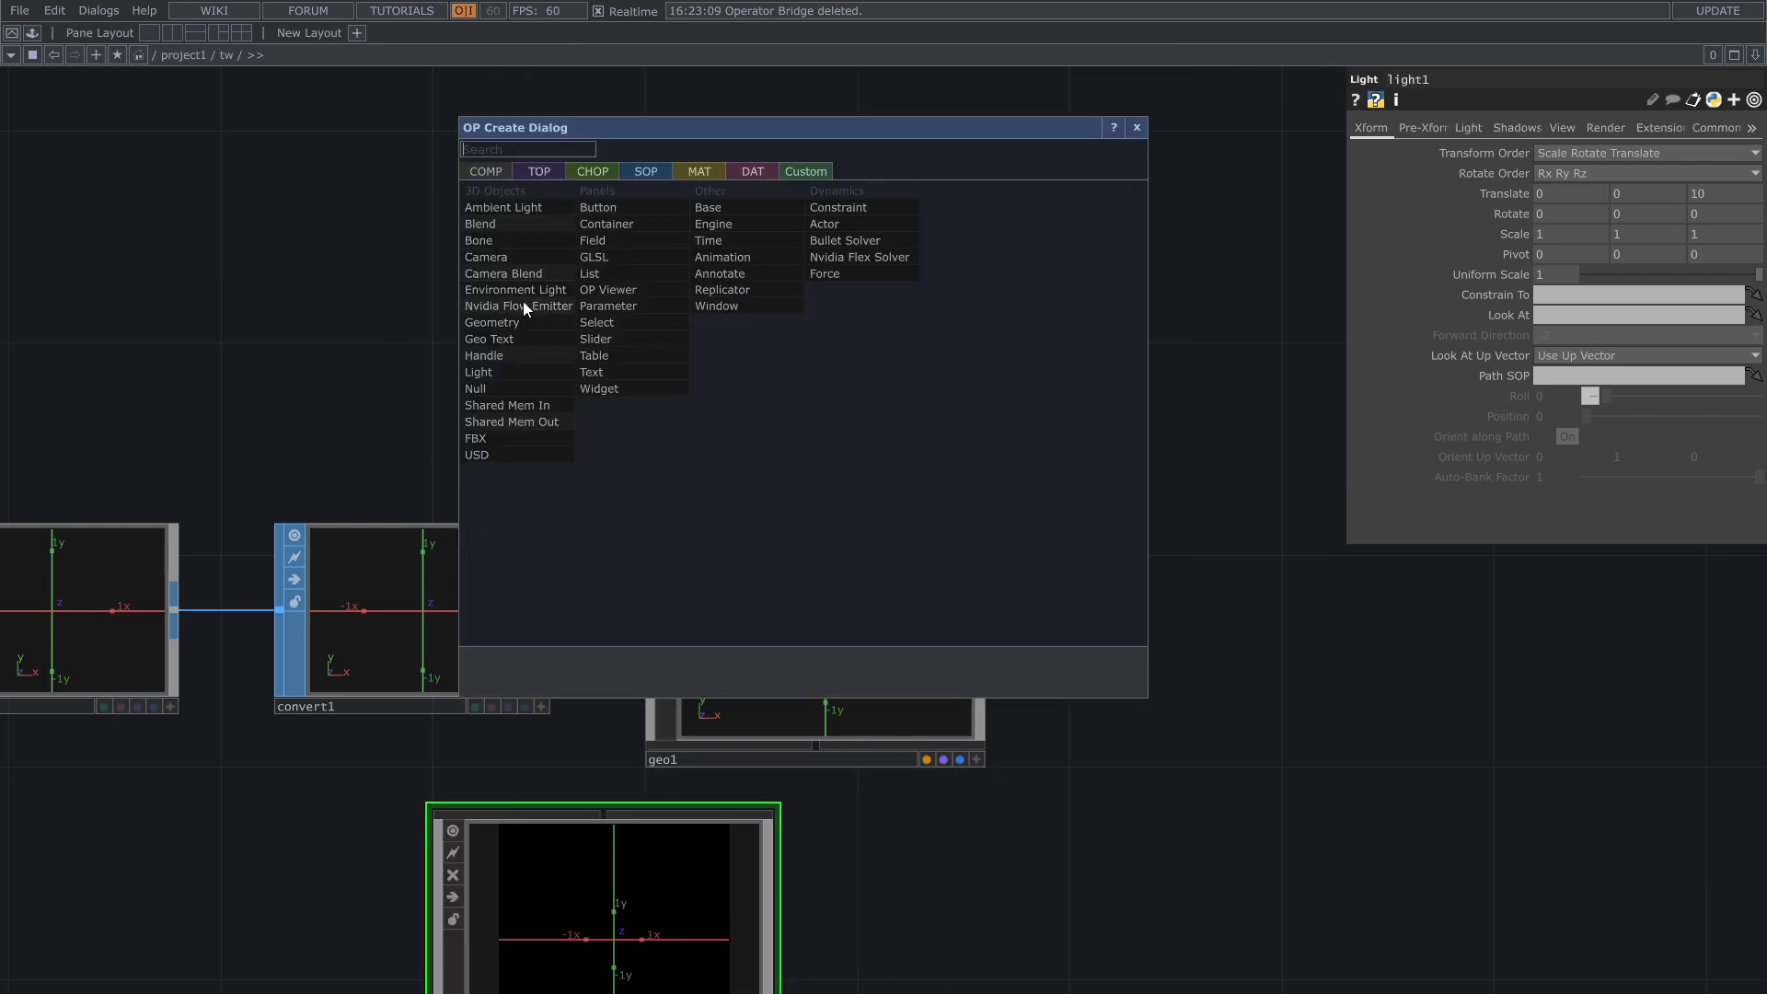
pyautogui.click(512, 256)
pyautogui.click(616, 306)
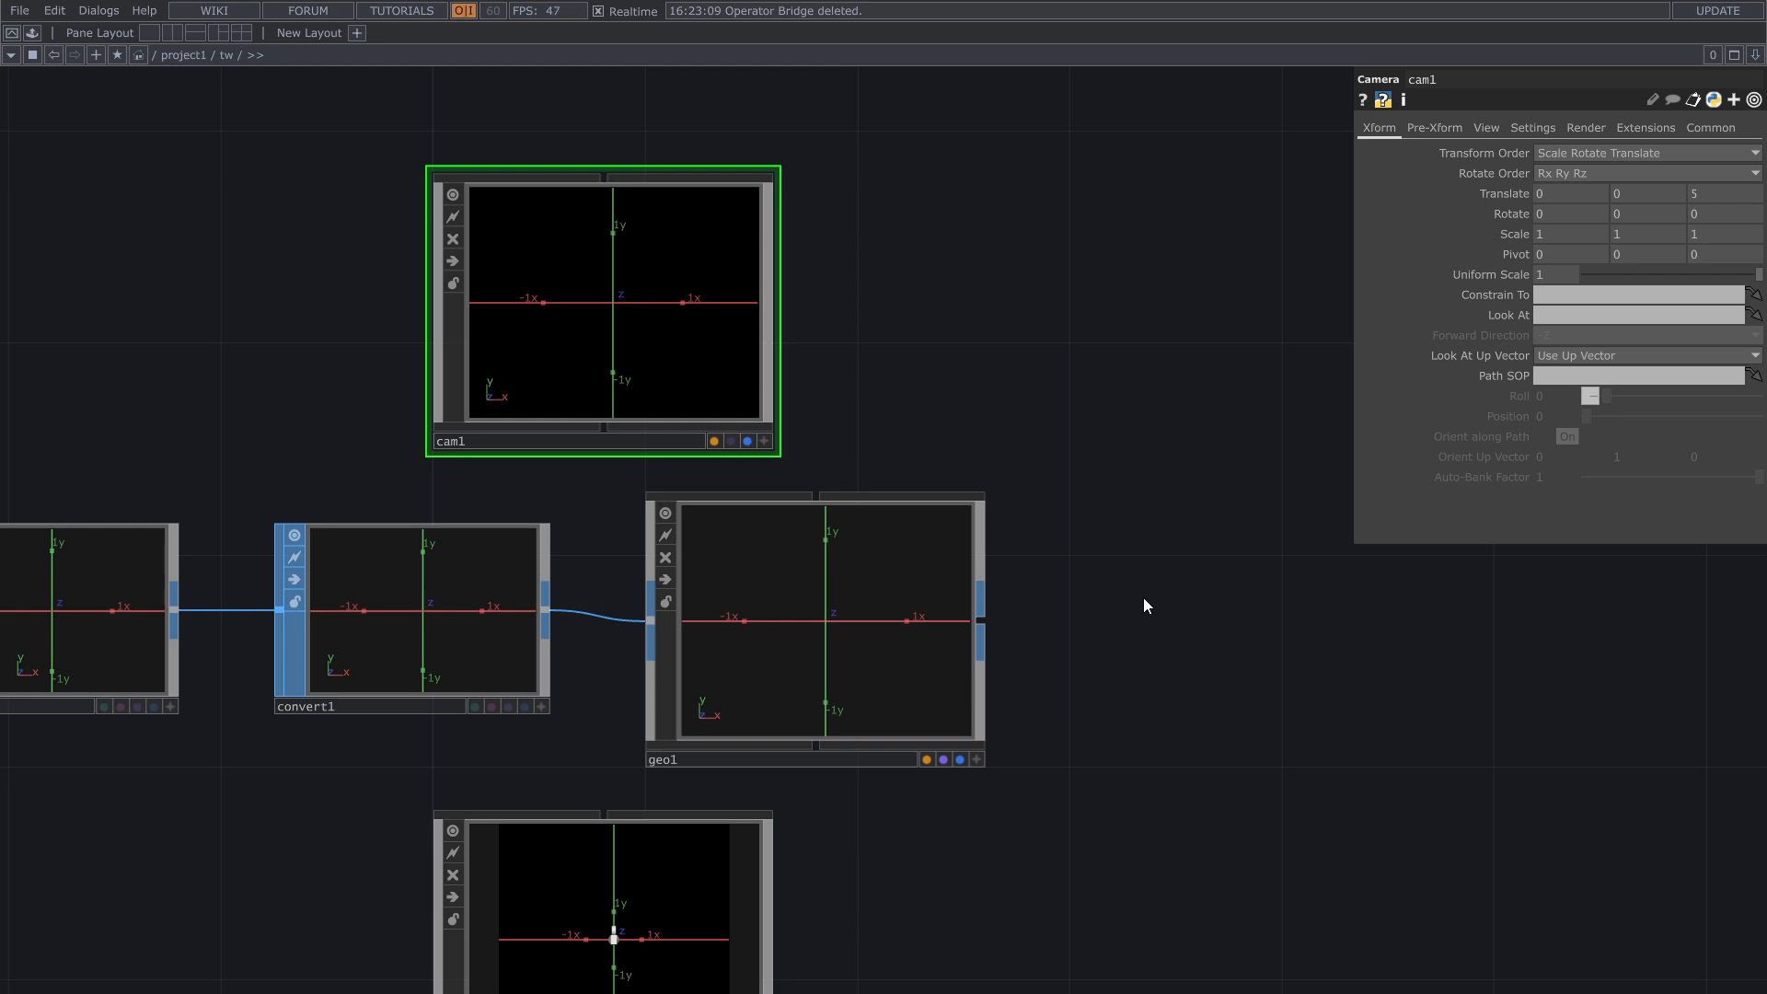
# Step: Create a Render TOP beyond the output side of the Geometry COMP
pyautogui.press('Tab')
pyautogui.write('re')
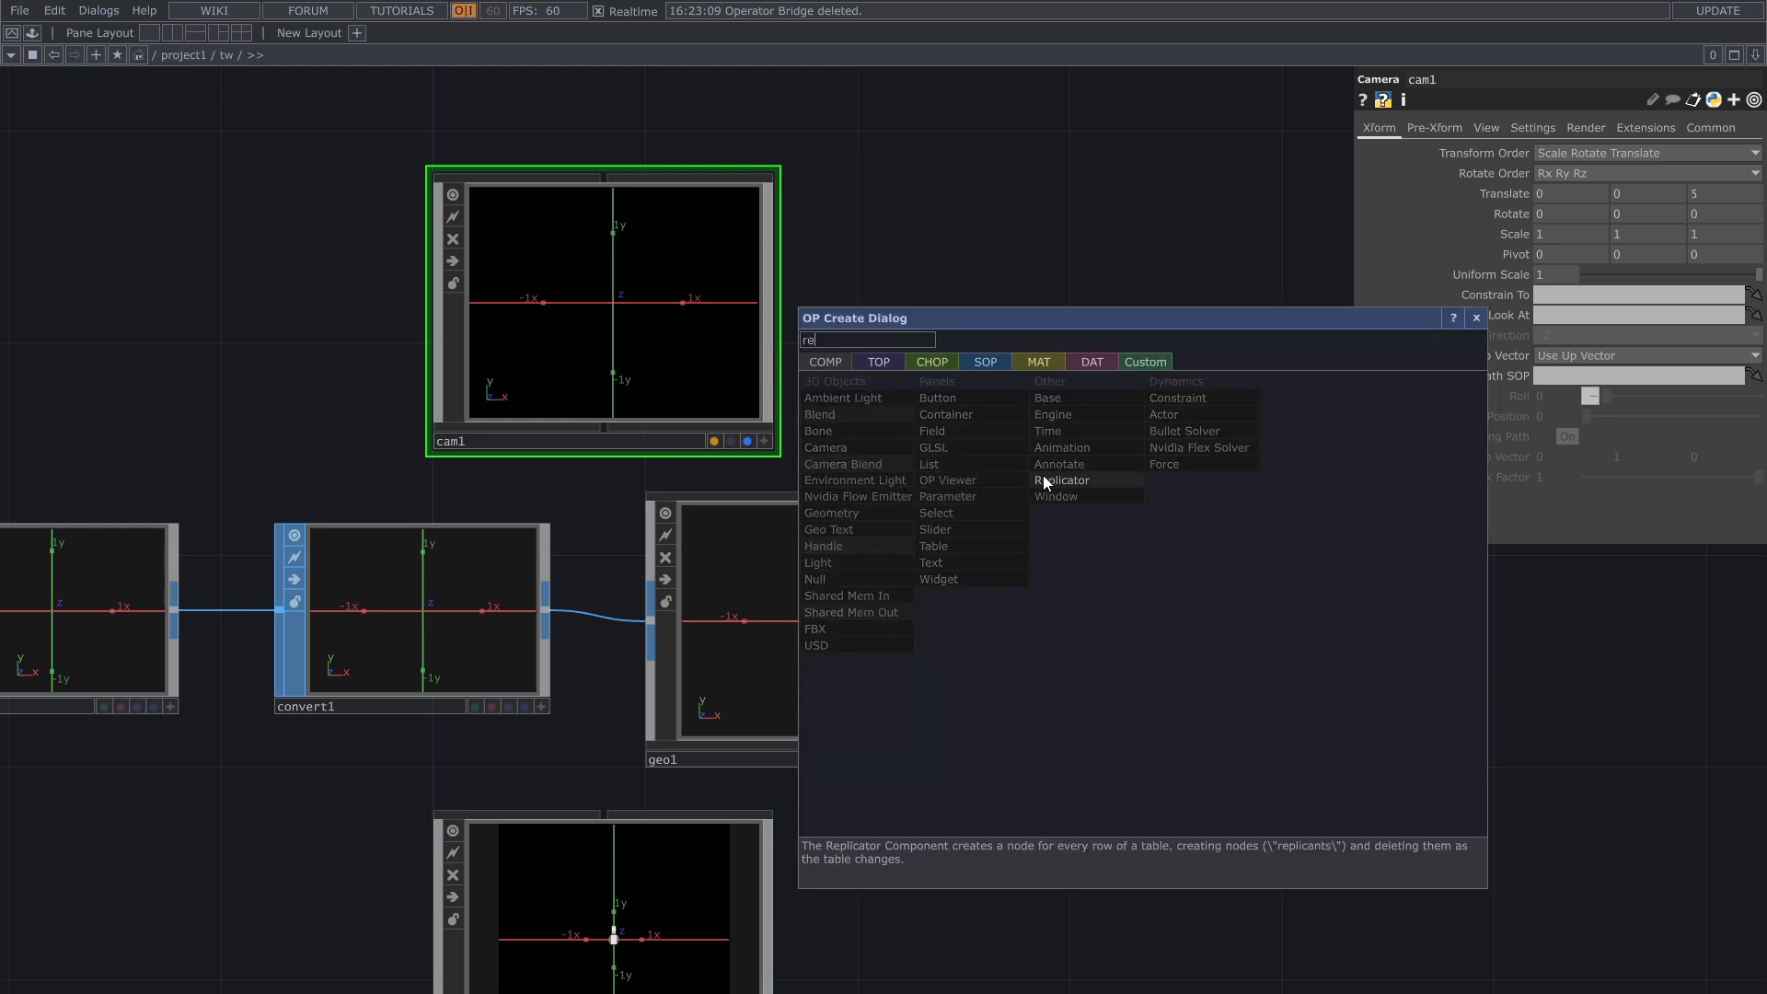
pyautogui.click(901, 367)
pyautogui.click(1174, 550)
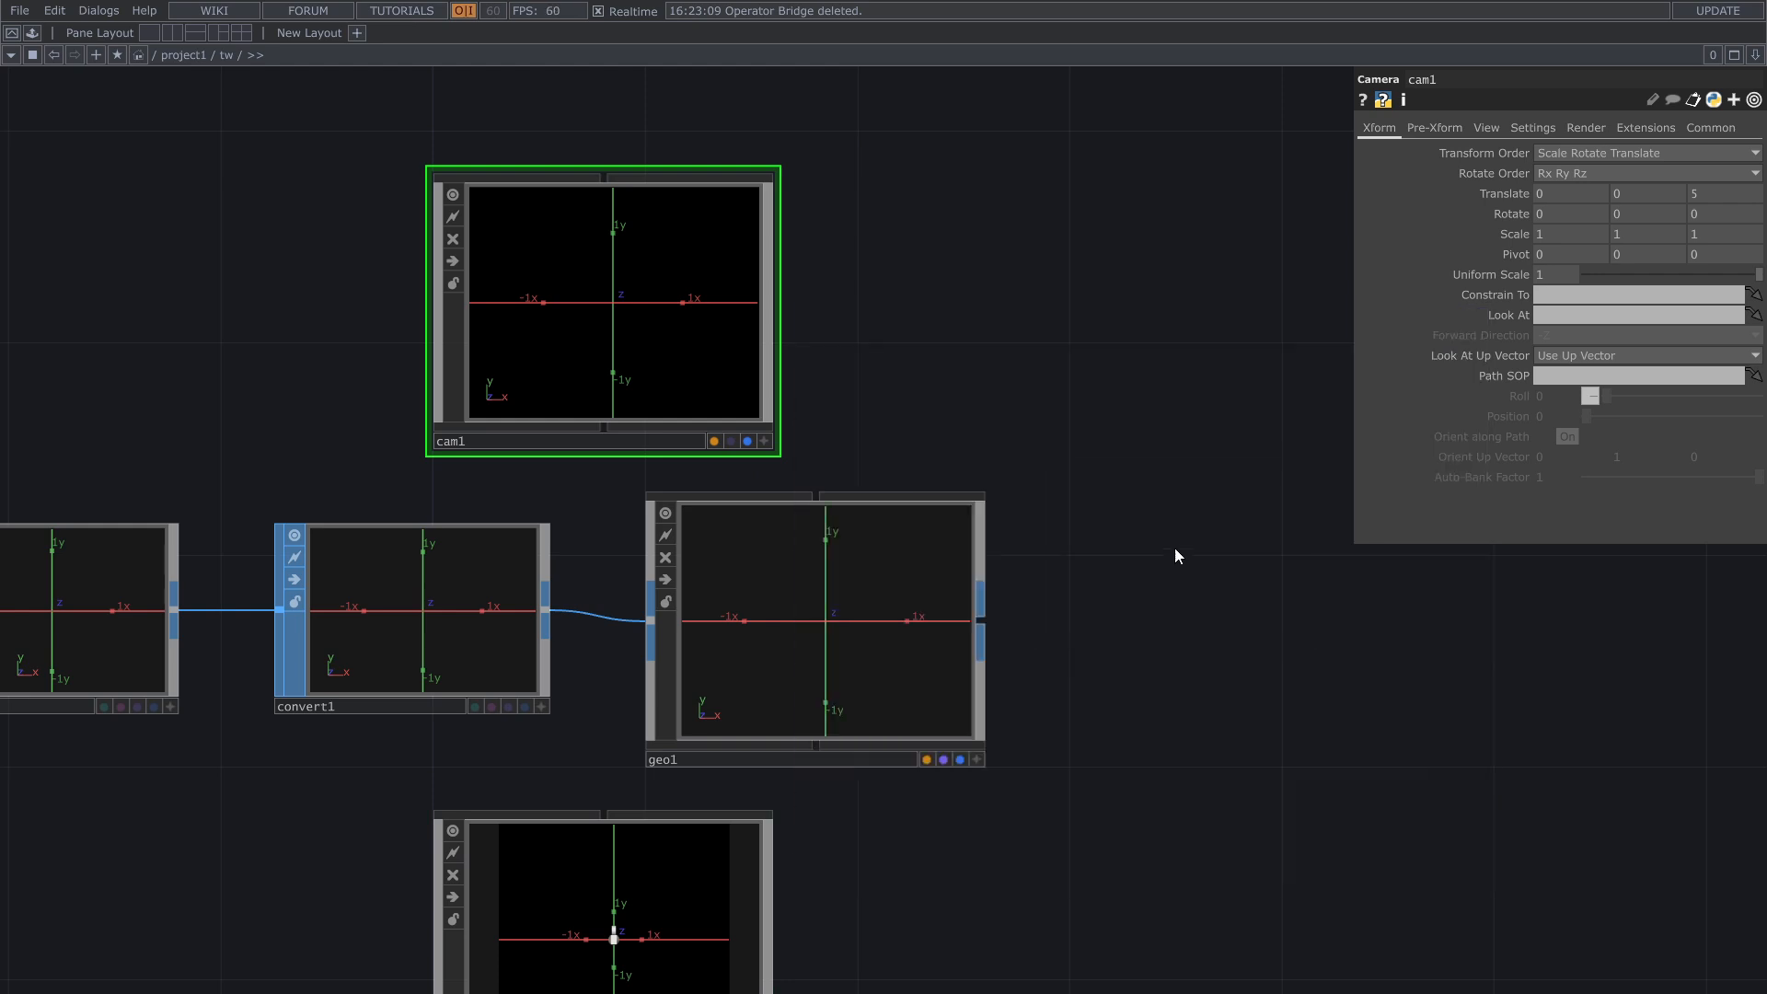
pyautogui.click(1256, 618)
# Step: Create a Constant MAT below the Render TOP and assign it as the Geometry COMP's material parameter
pyautogui.moveTo(1131, 816); pyautogui.dragTo(1010, 642)
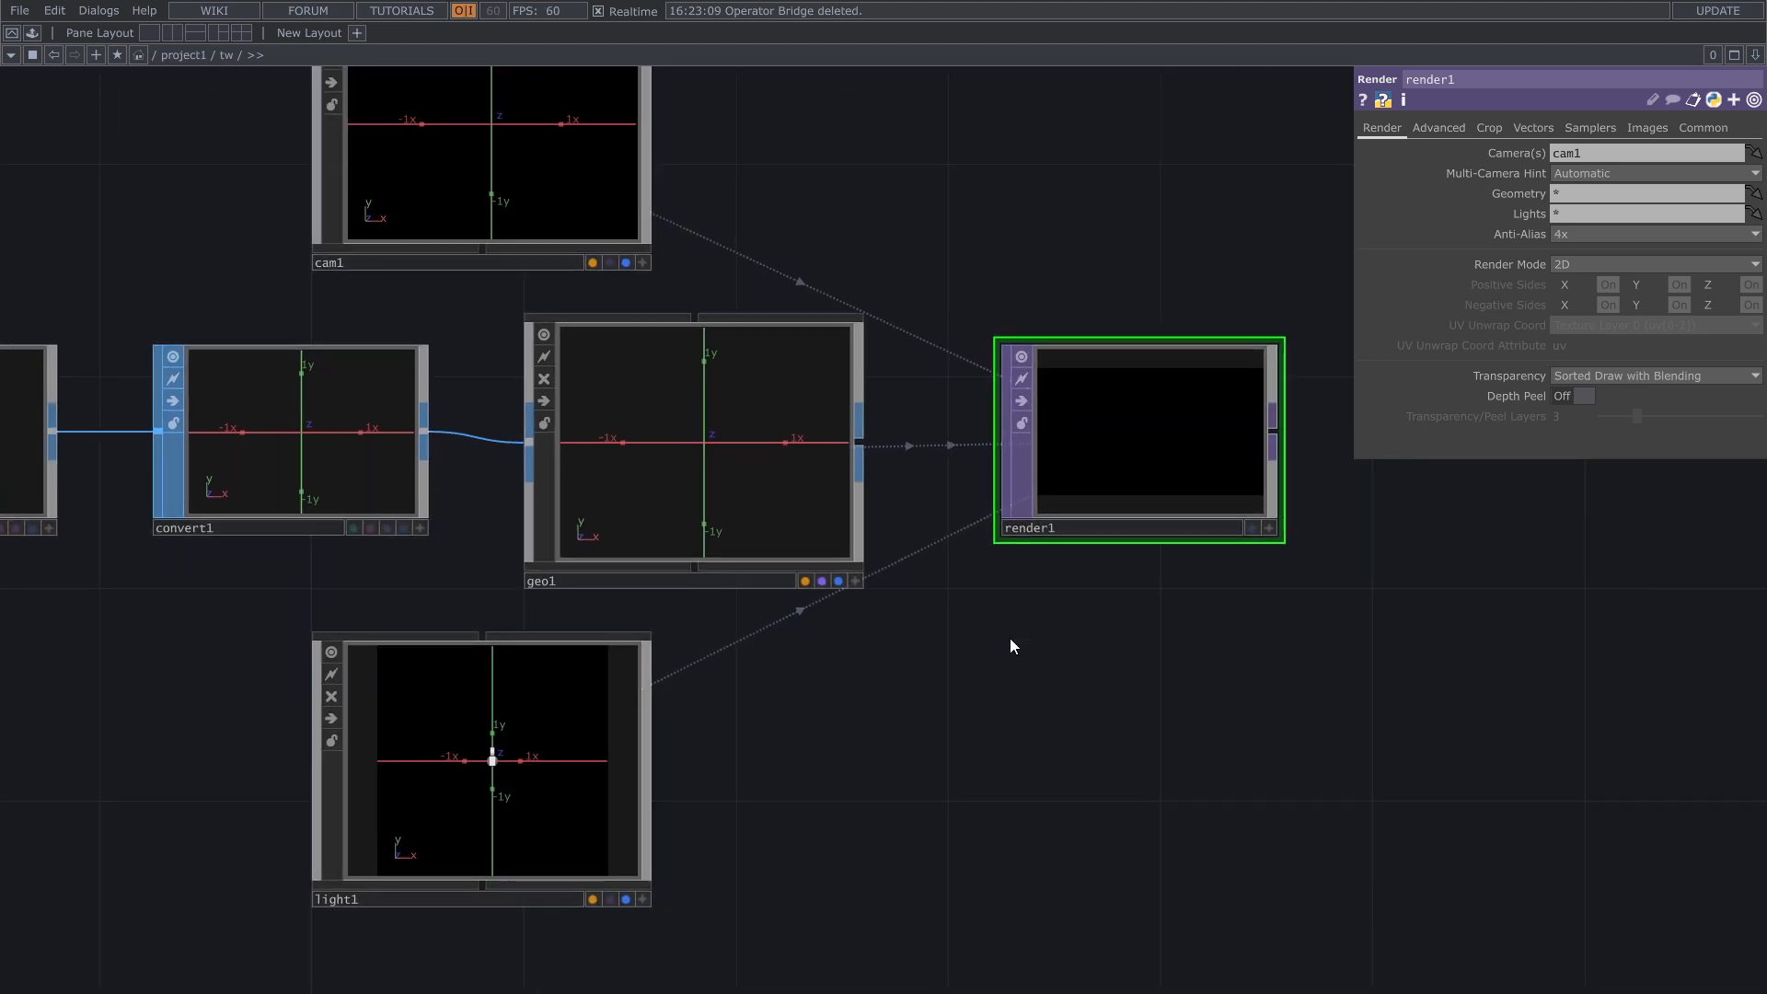
pyautogui.moveTo(974, 619); pyautogui.dragTo(1036, 670)
pyautogui.press('Tab')
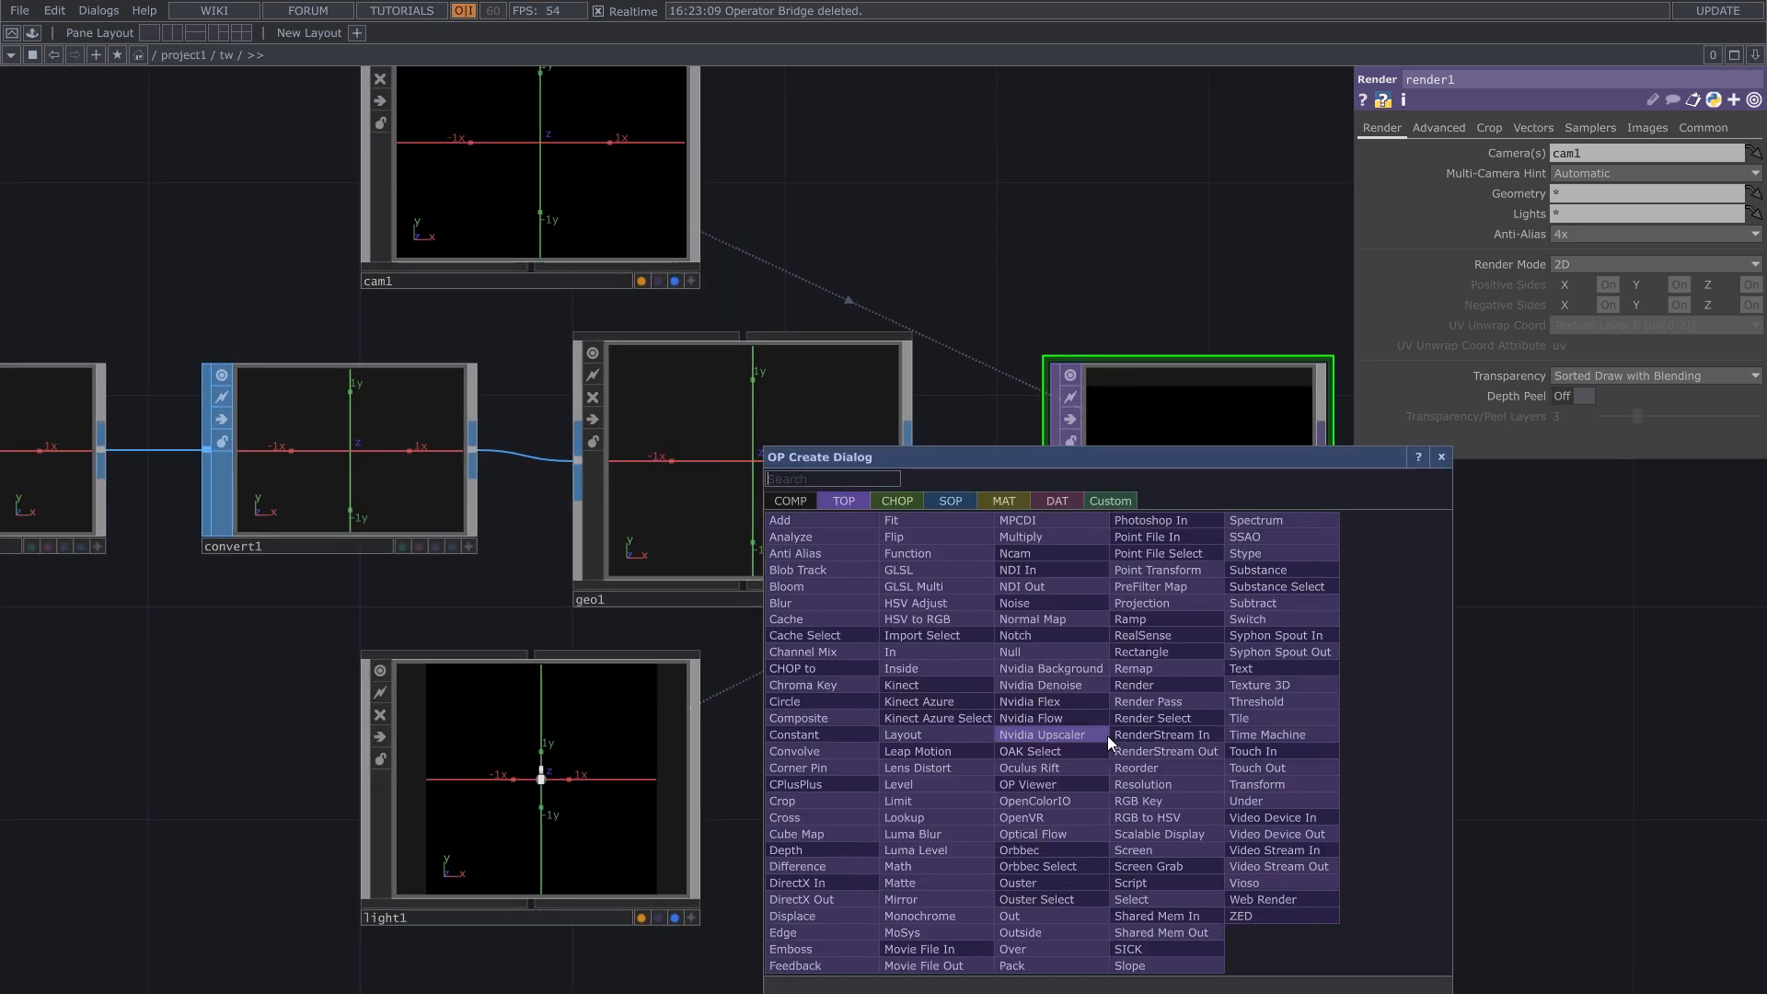
pyautogui.click(991, 498)
pyautogui.click(859, 523)
pyautogui.click(1141, 892)
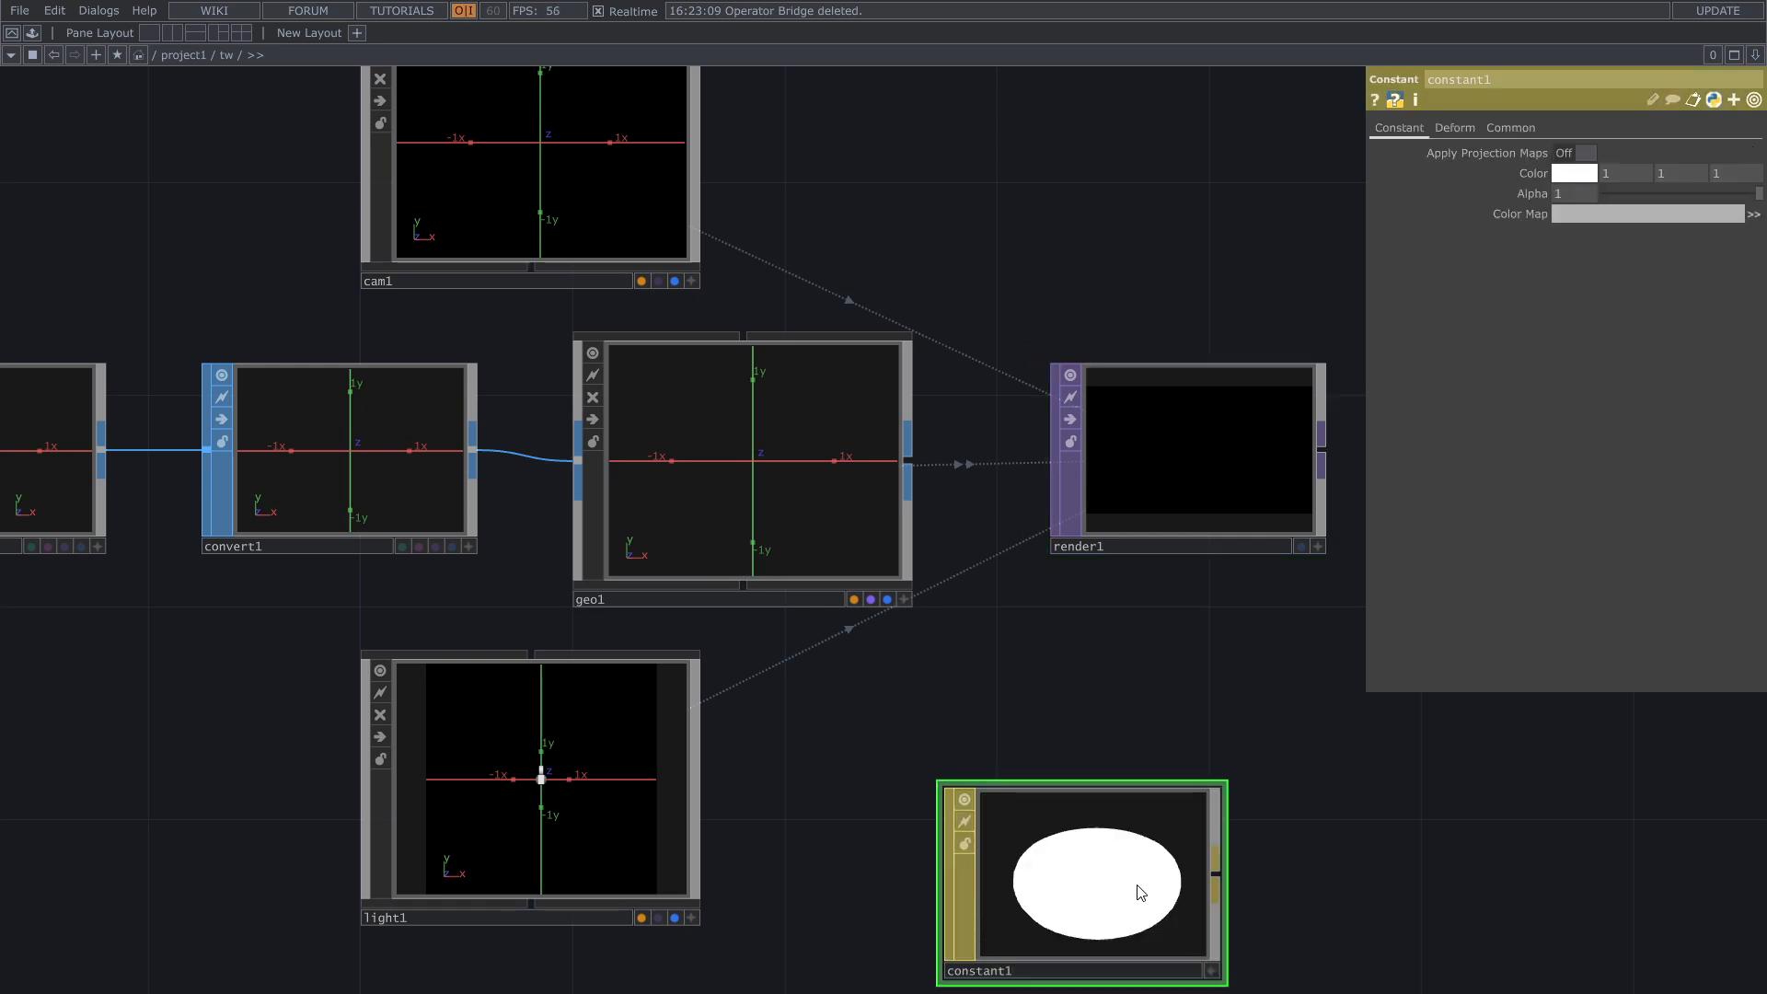
pyautogui.moveTo(1141, 892); pyautogui.dragTo(729, 432)
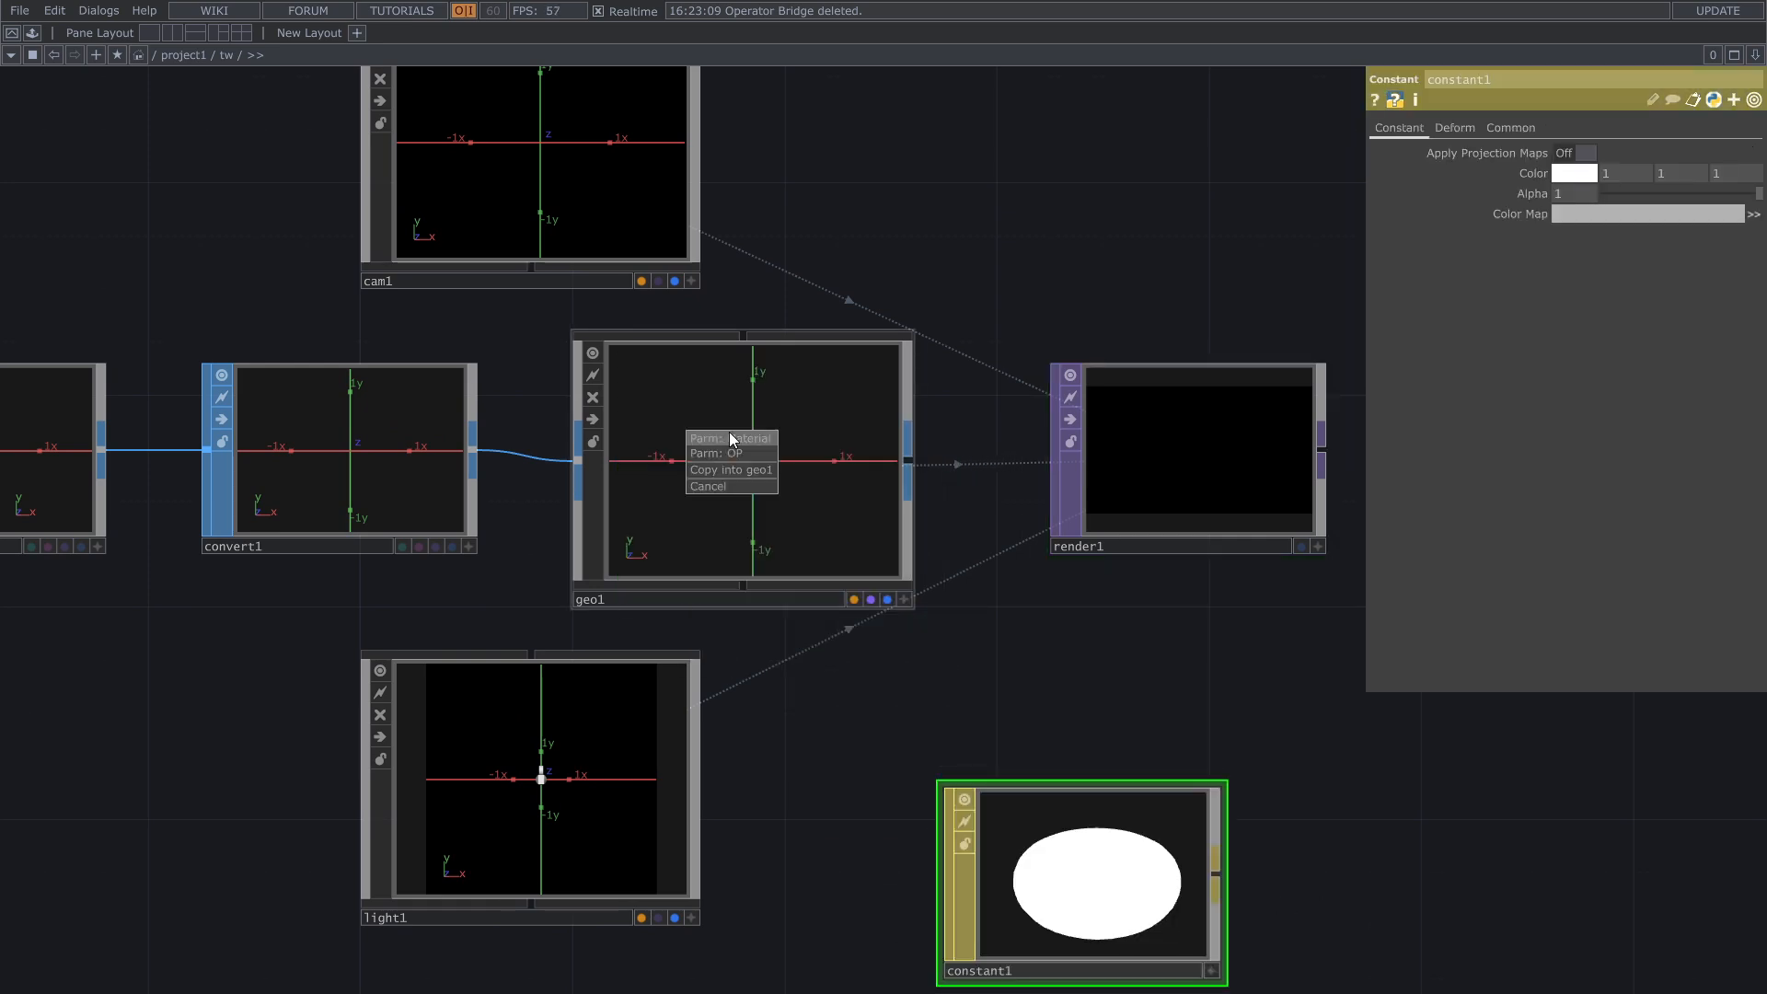
pyautogui.click(729, 438)
# Step: Enable Add Points on the Add SOP
pyautogui.moveTo(196, 666); pyautogui.dragTo(488, 773)
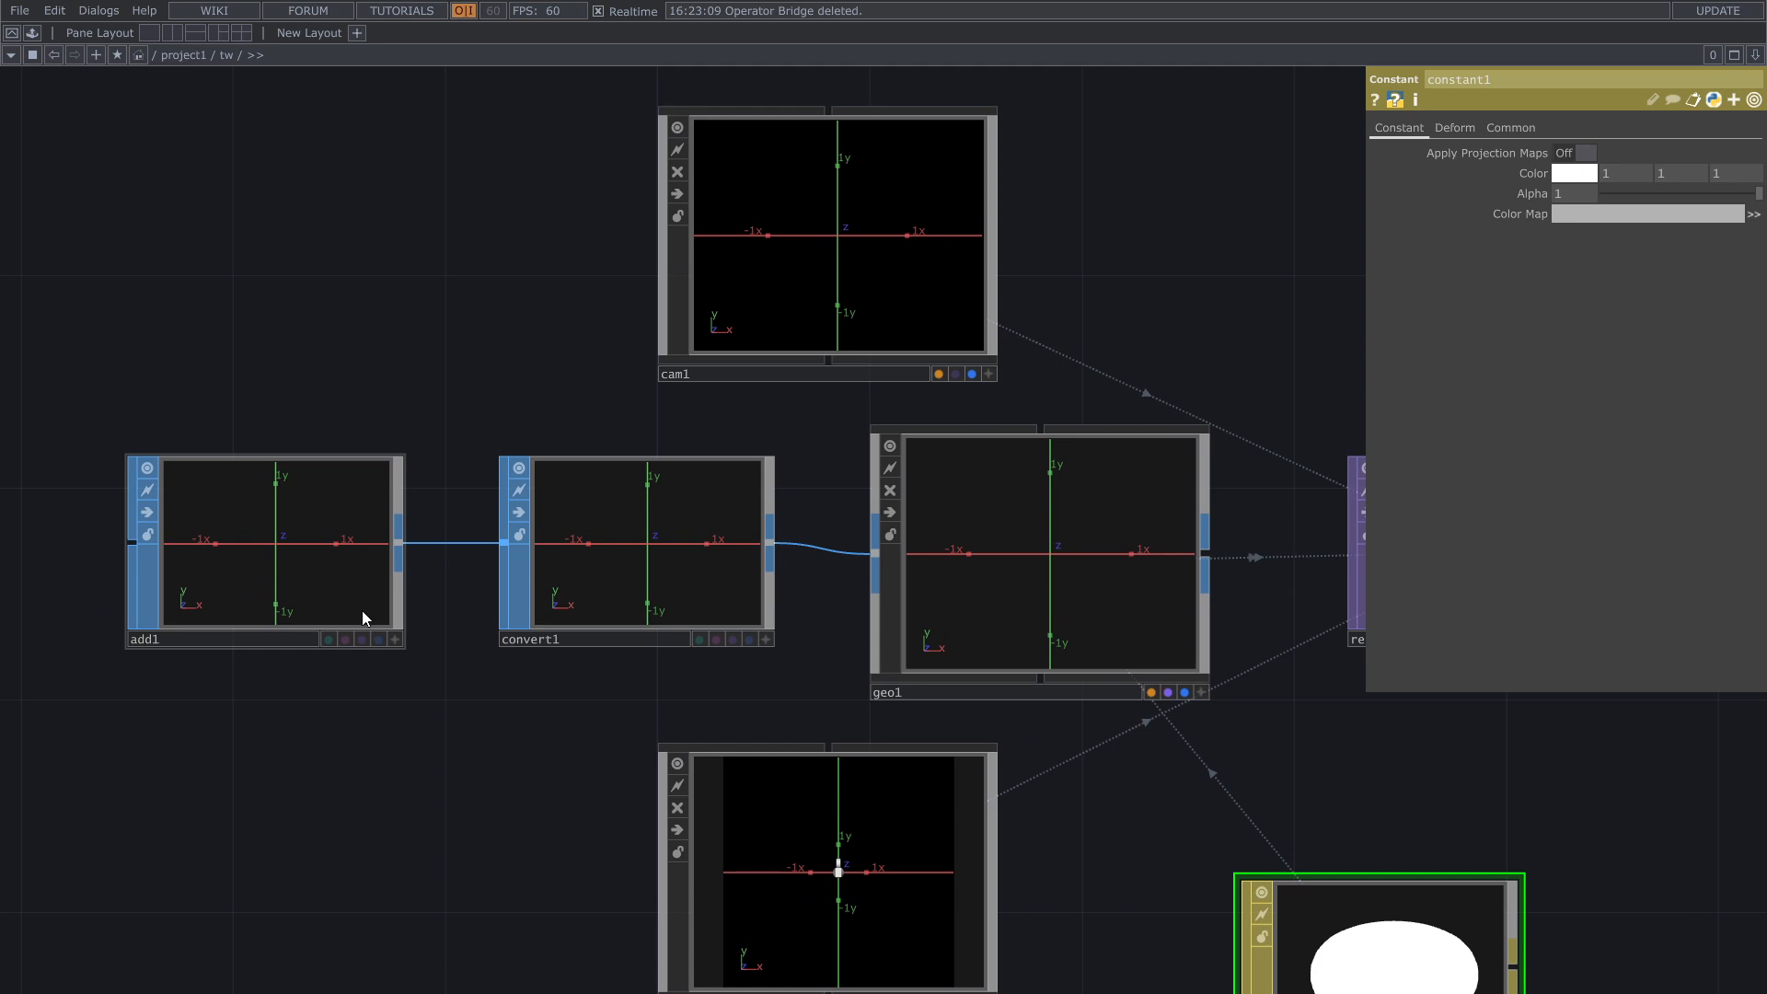
pyautogui.click(312, 603)
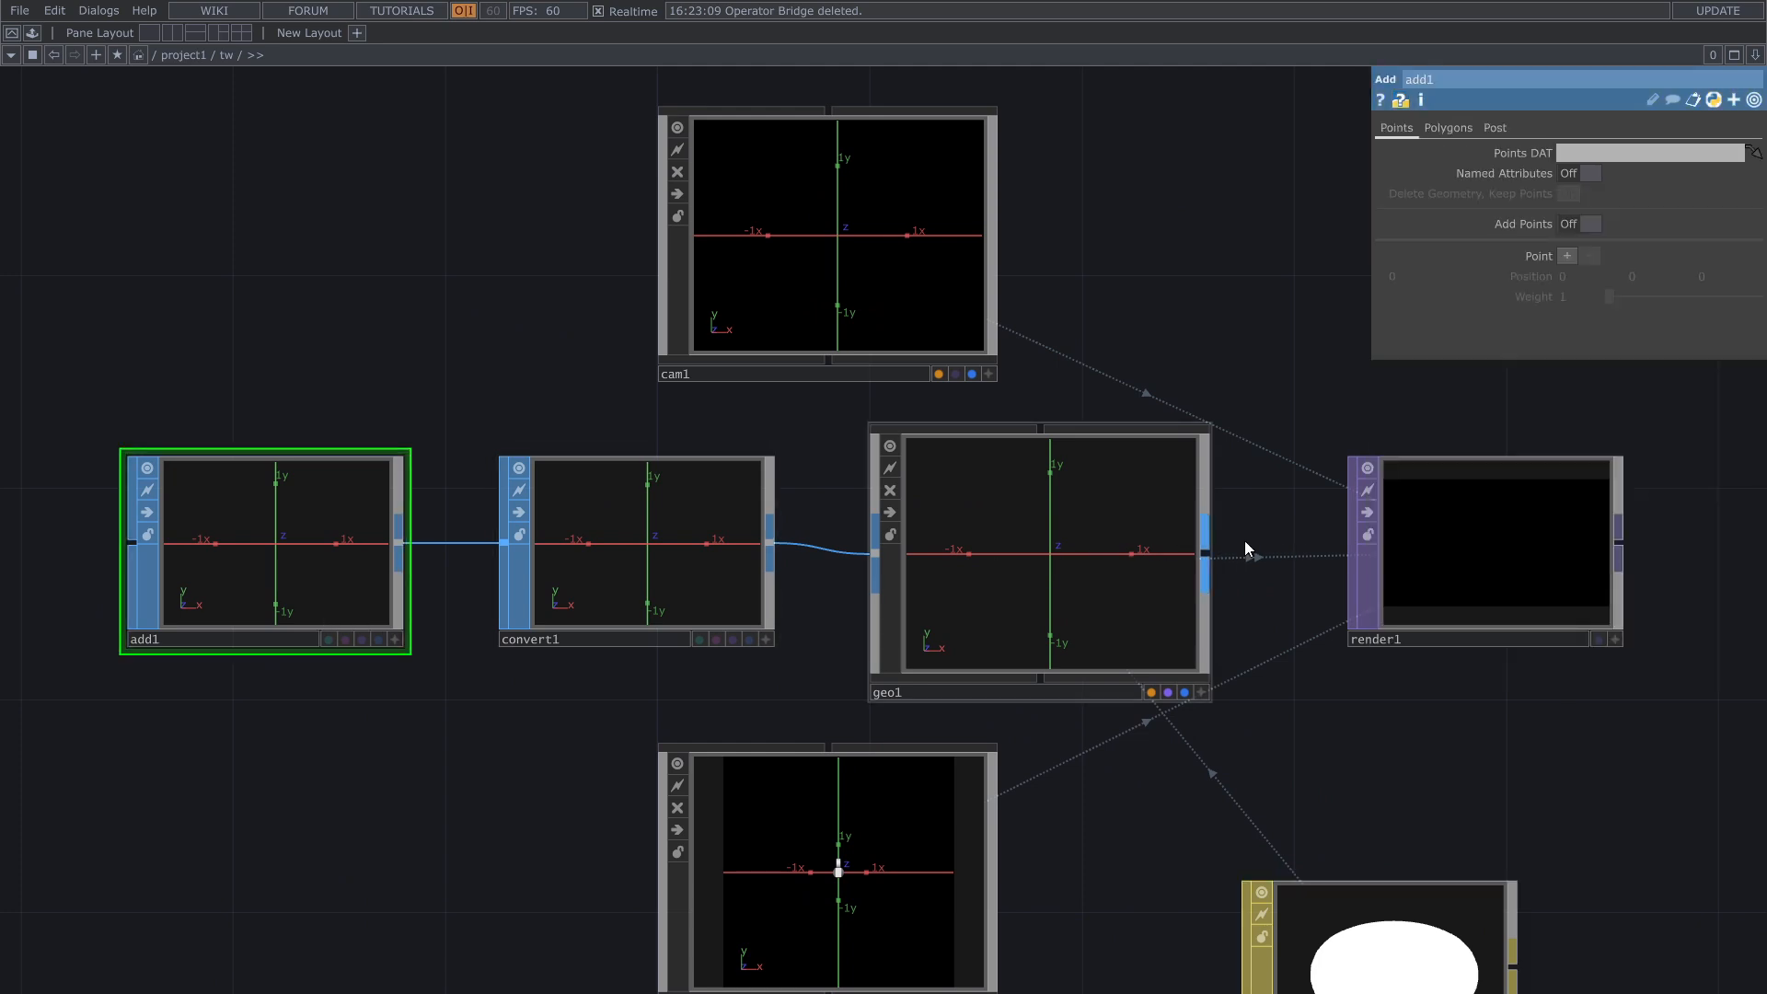
pyautogui.click(1581, 223)
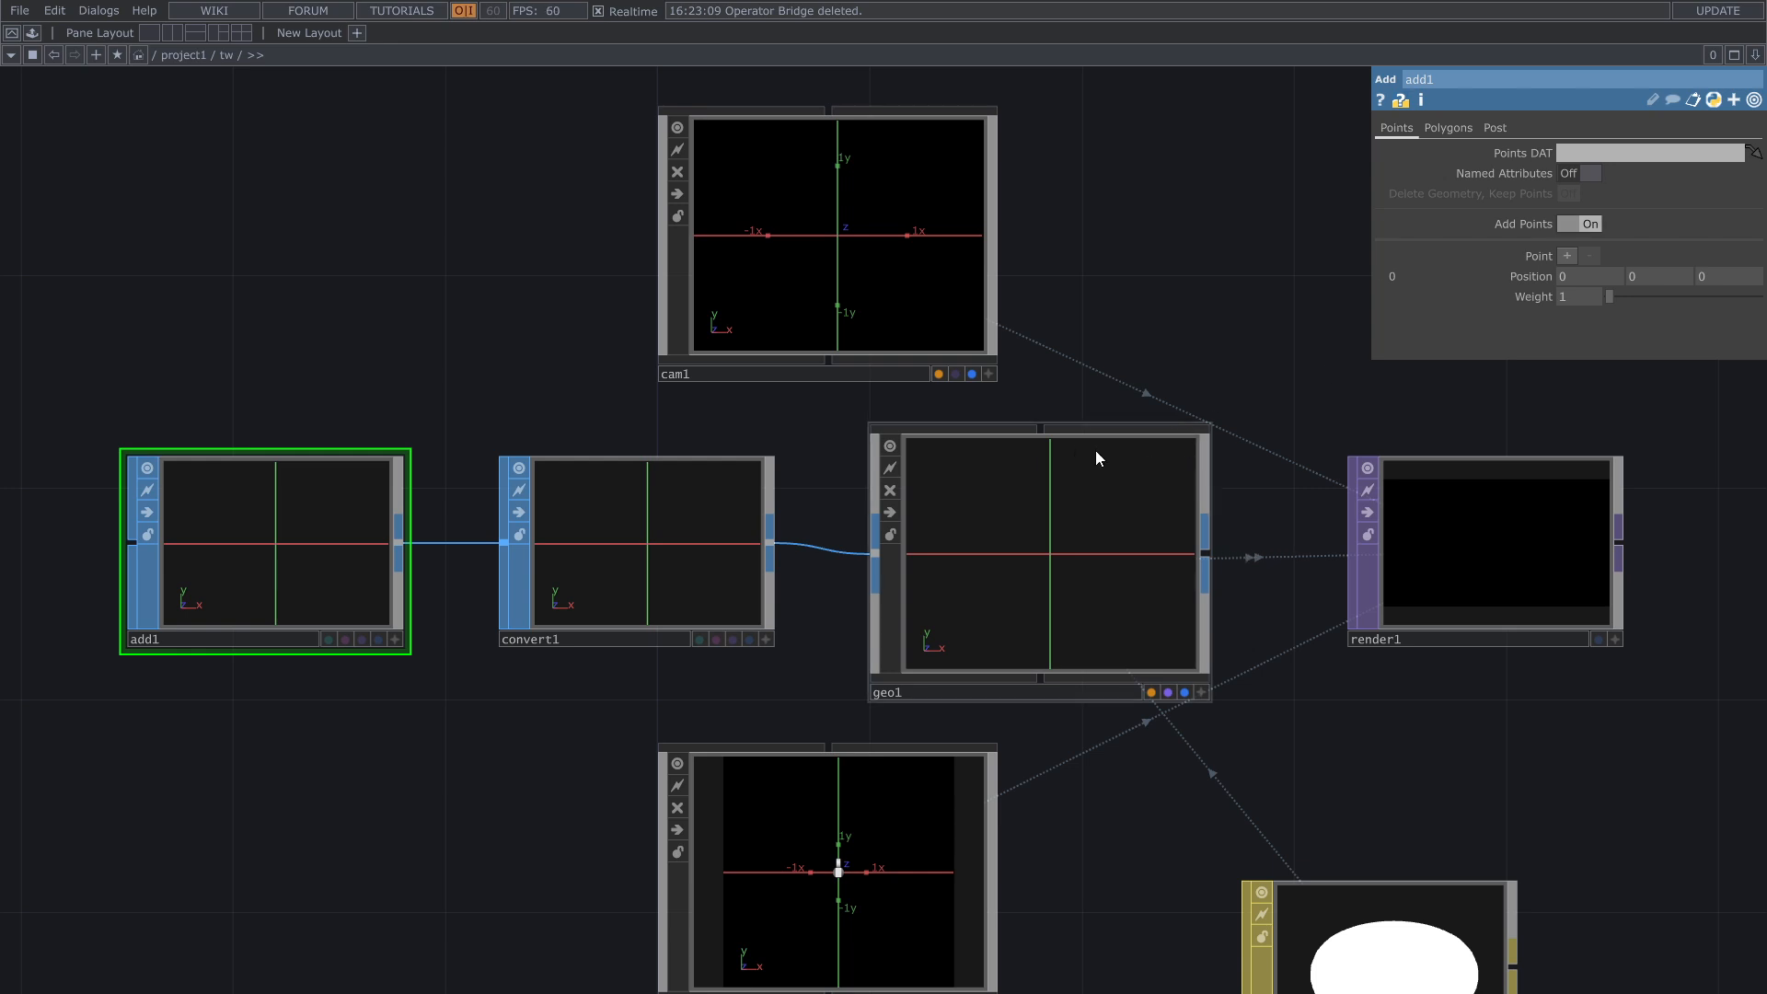
# Step: Set the Convert SOP to convert to Particles Per Point with the particle type Render as Point Sprites
pyautogui.click(702, 579)
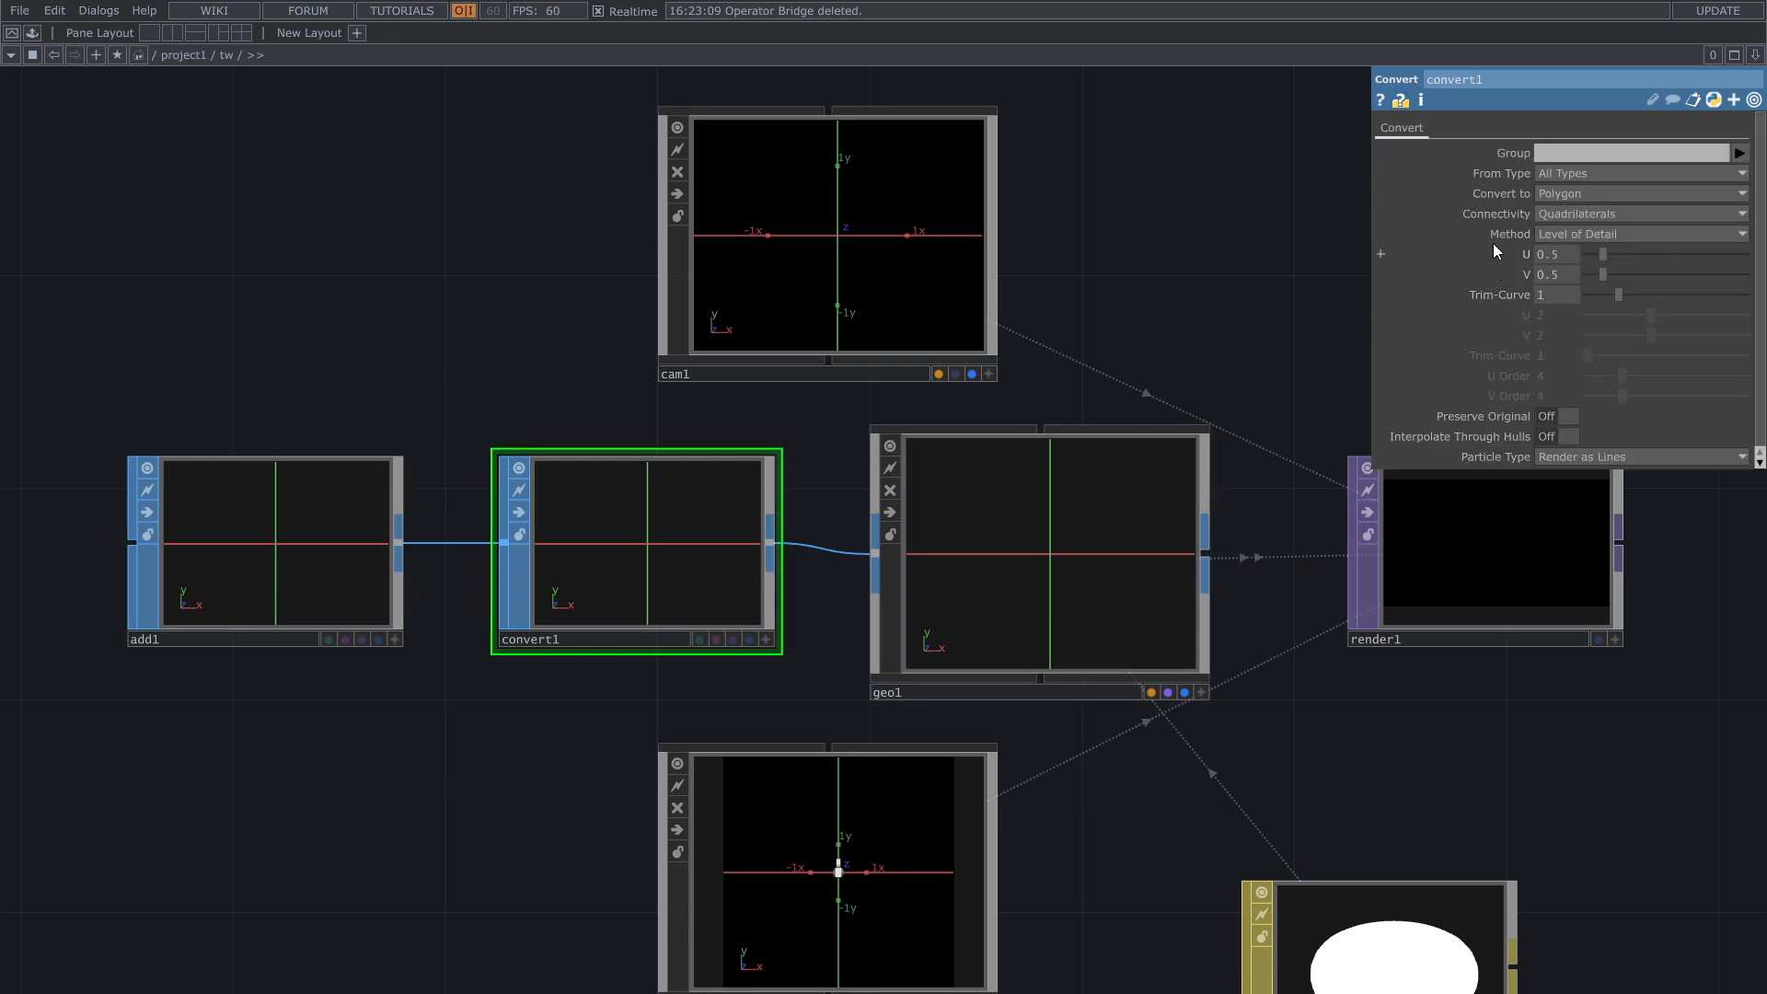
pyautogui.click(1548, 195)
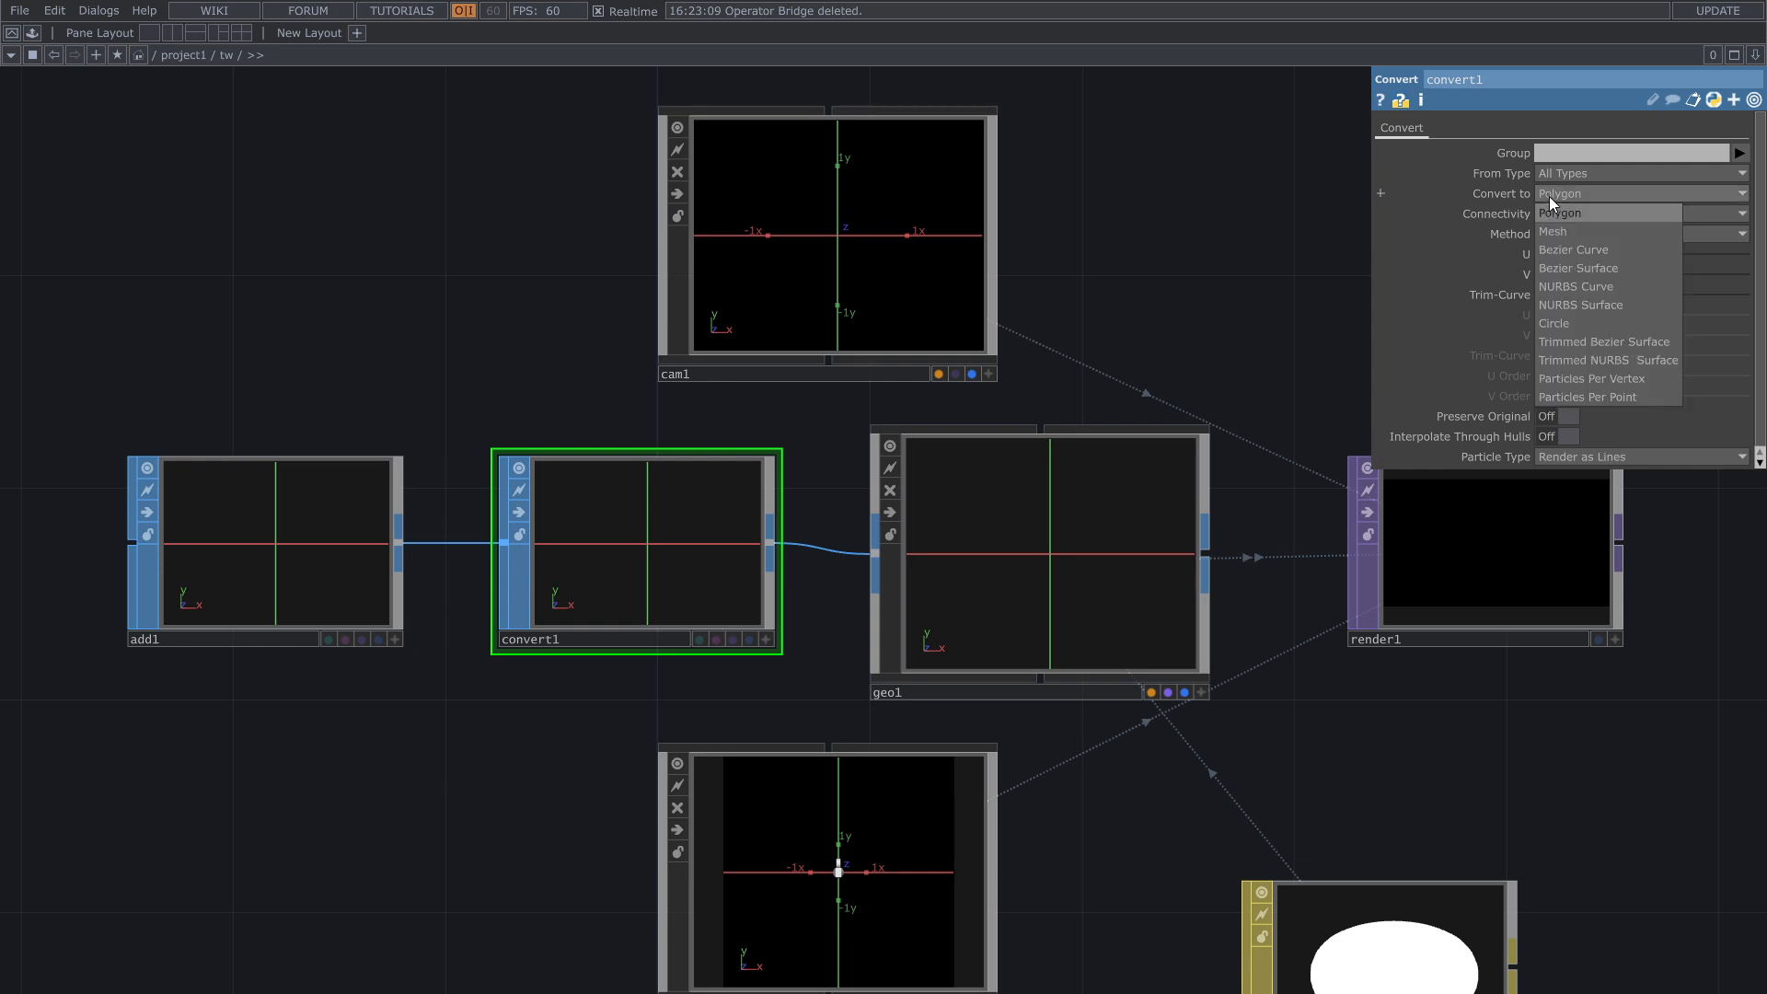
pyautogui.click(1592, 396)
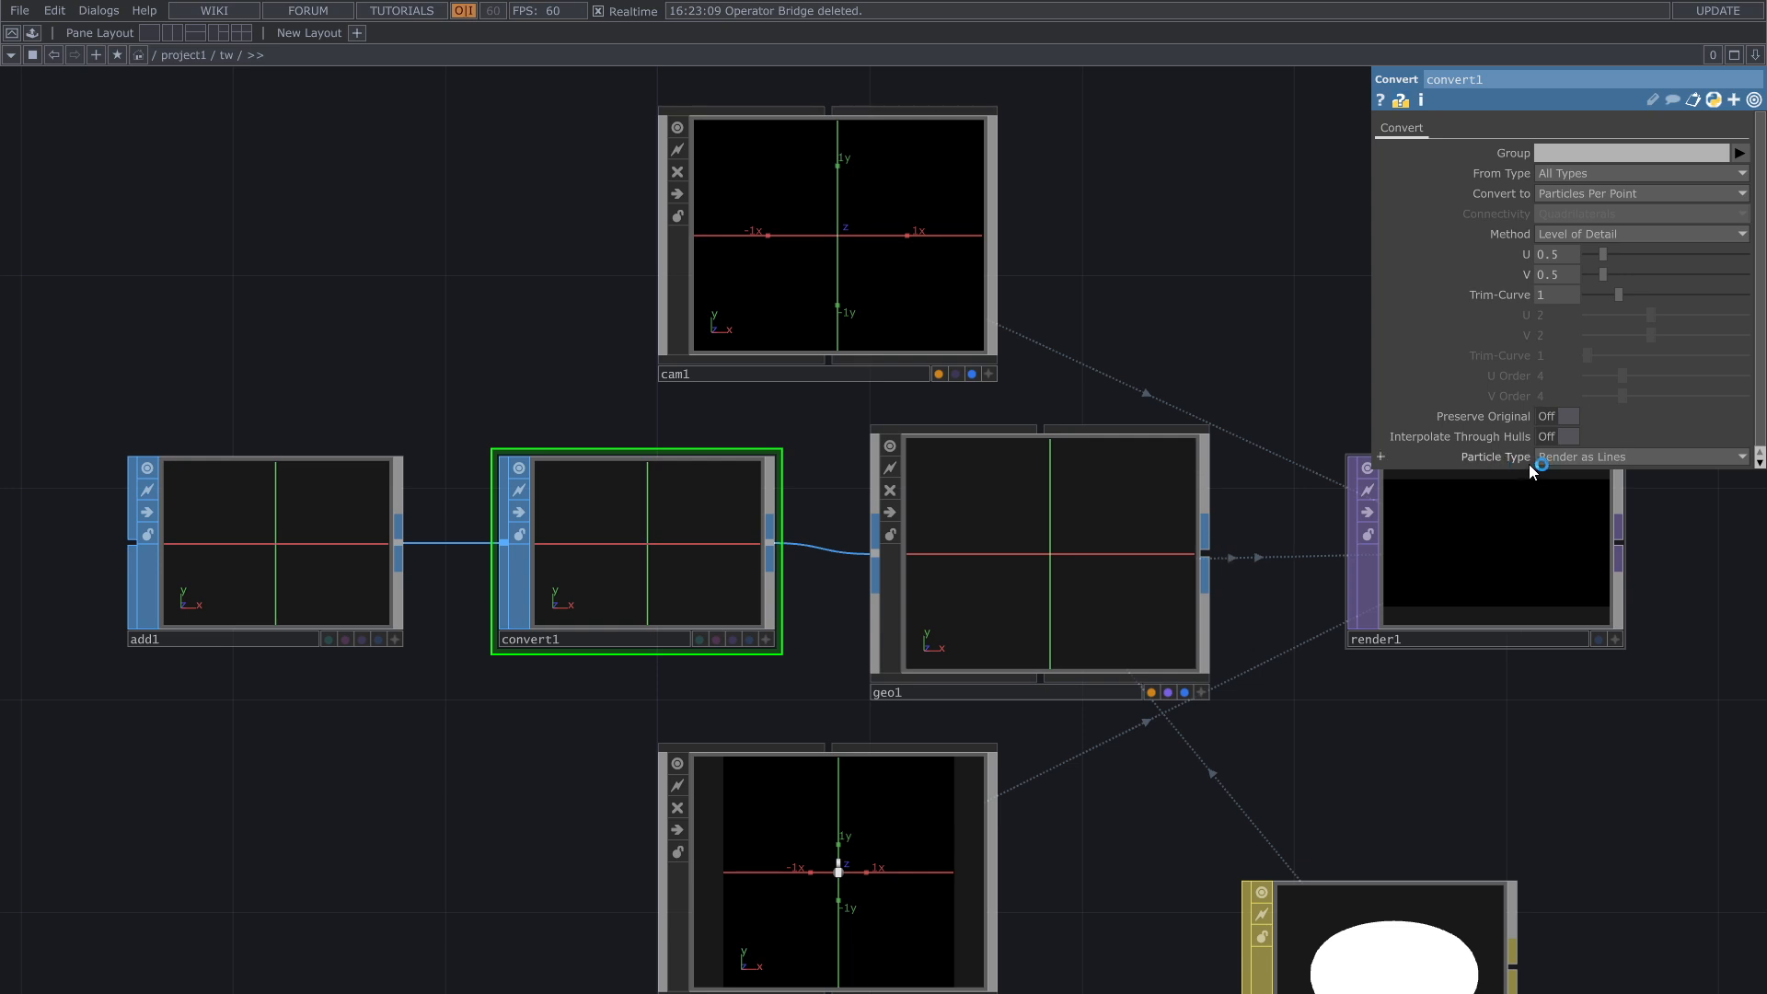
pyautogui.click(1577, 456)
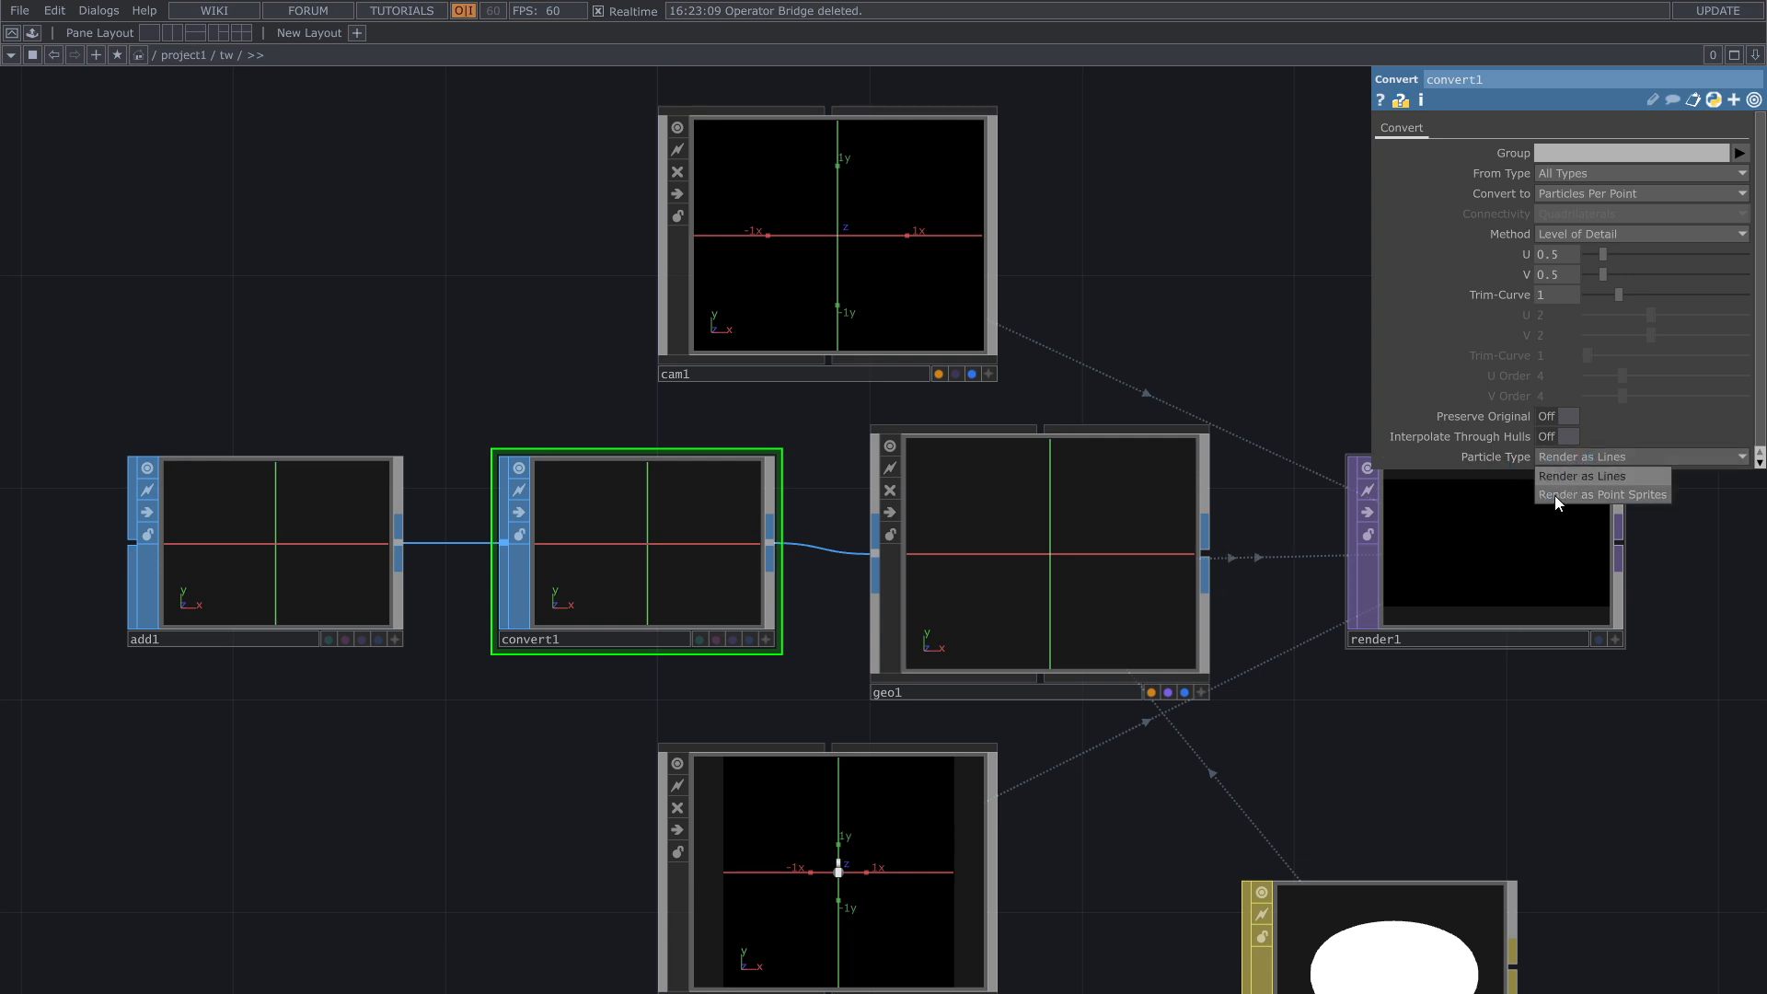
pyautogui.click(1564, 495)
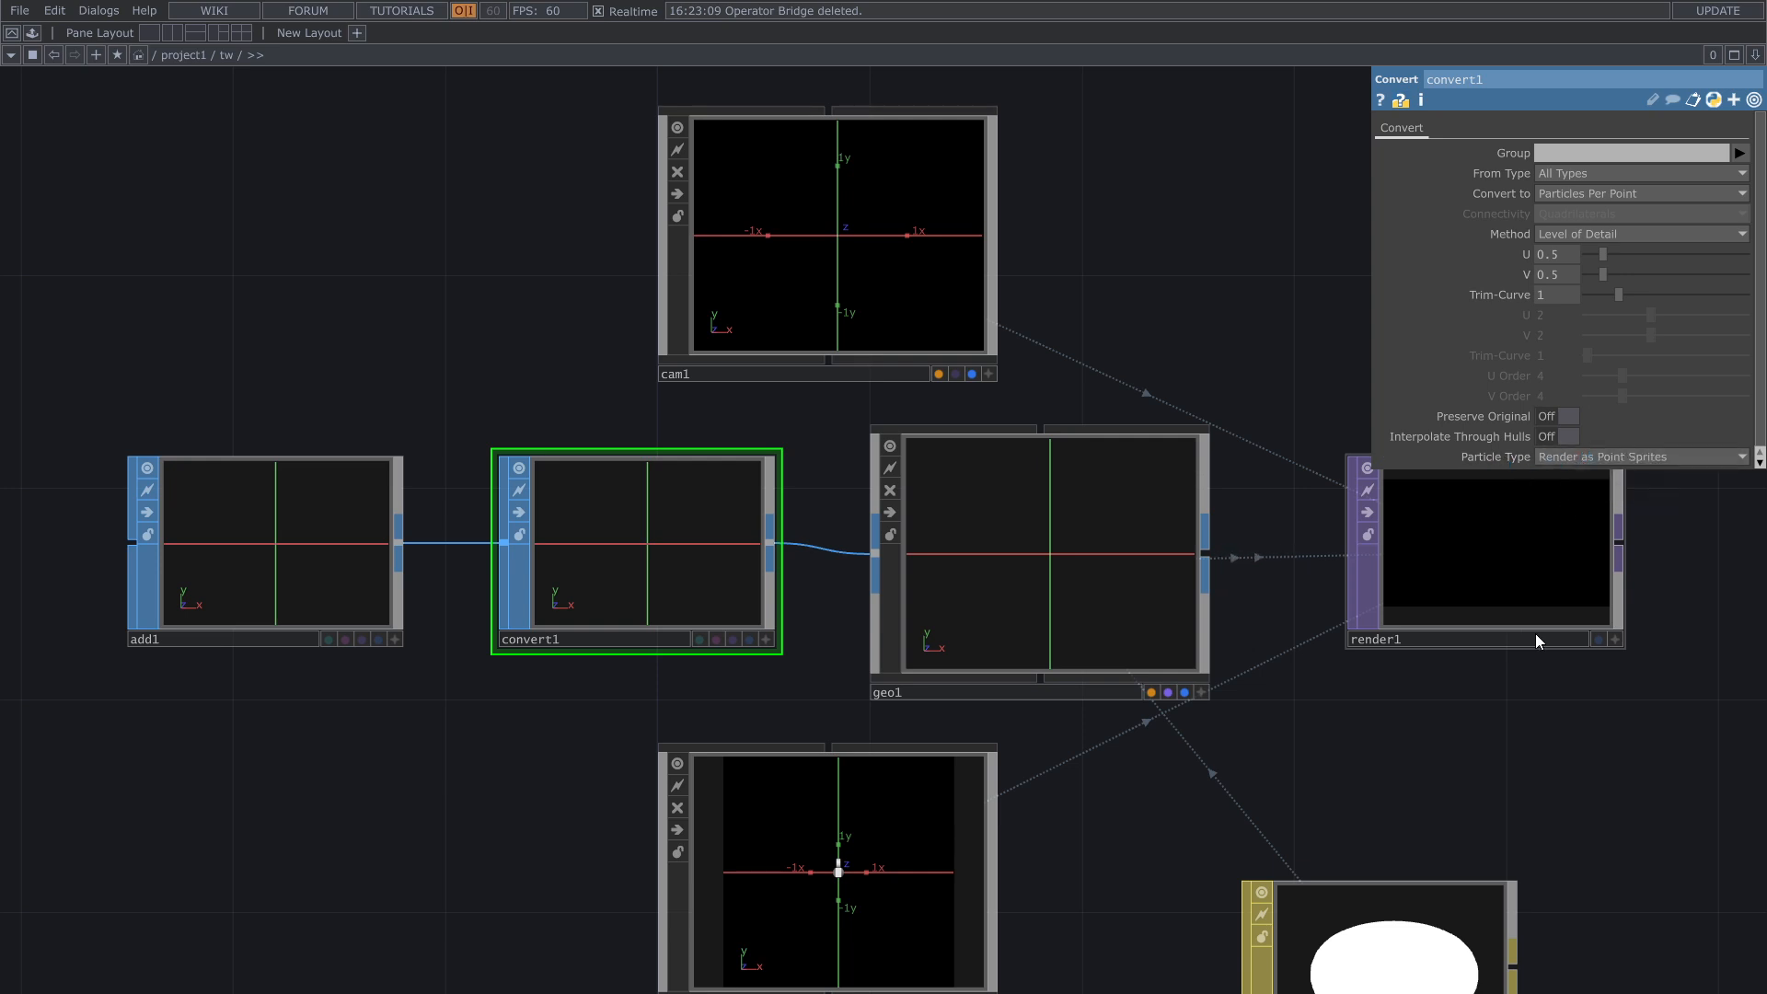
# Step: Append a Null TOP to the output of the Triple_Twist_Mobius_Strip operator, placing it below the Add and Convert SOPs
pyautogui.moveTo(1464, 673); pyautogui.dragTo(1389, 660)
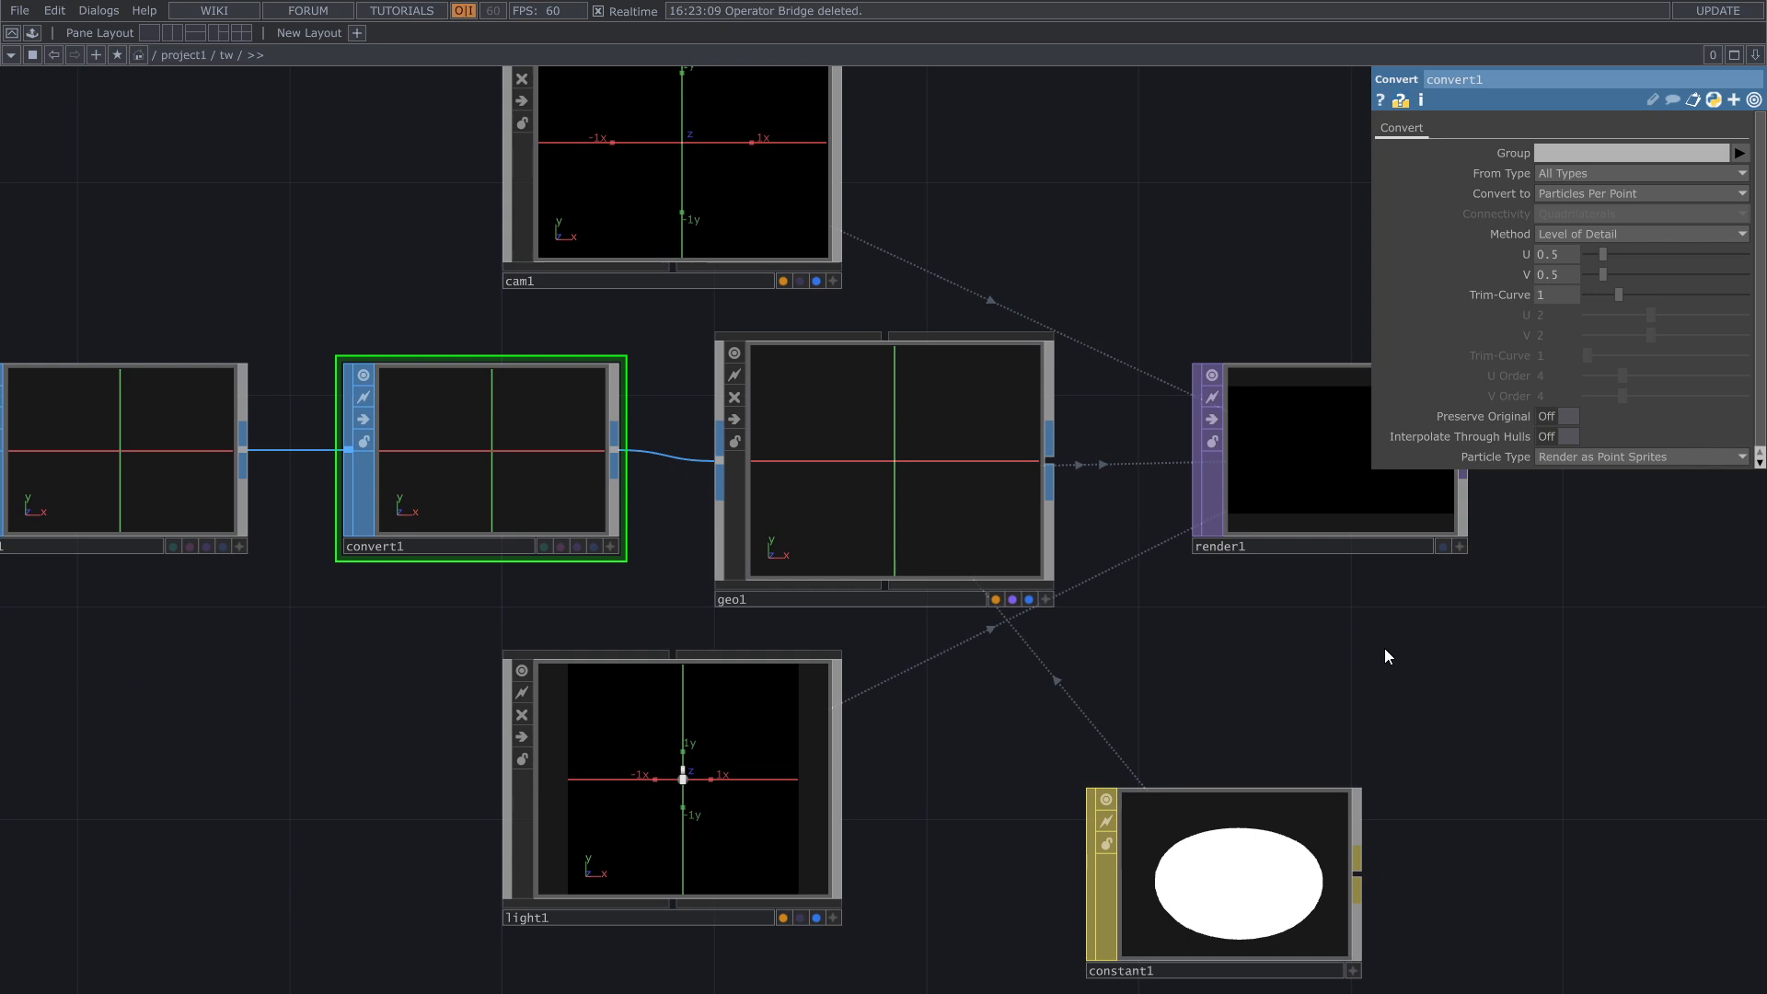
pyautogui.scroll(-2, 1384, 647)
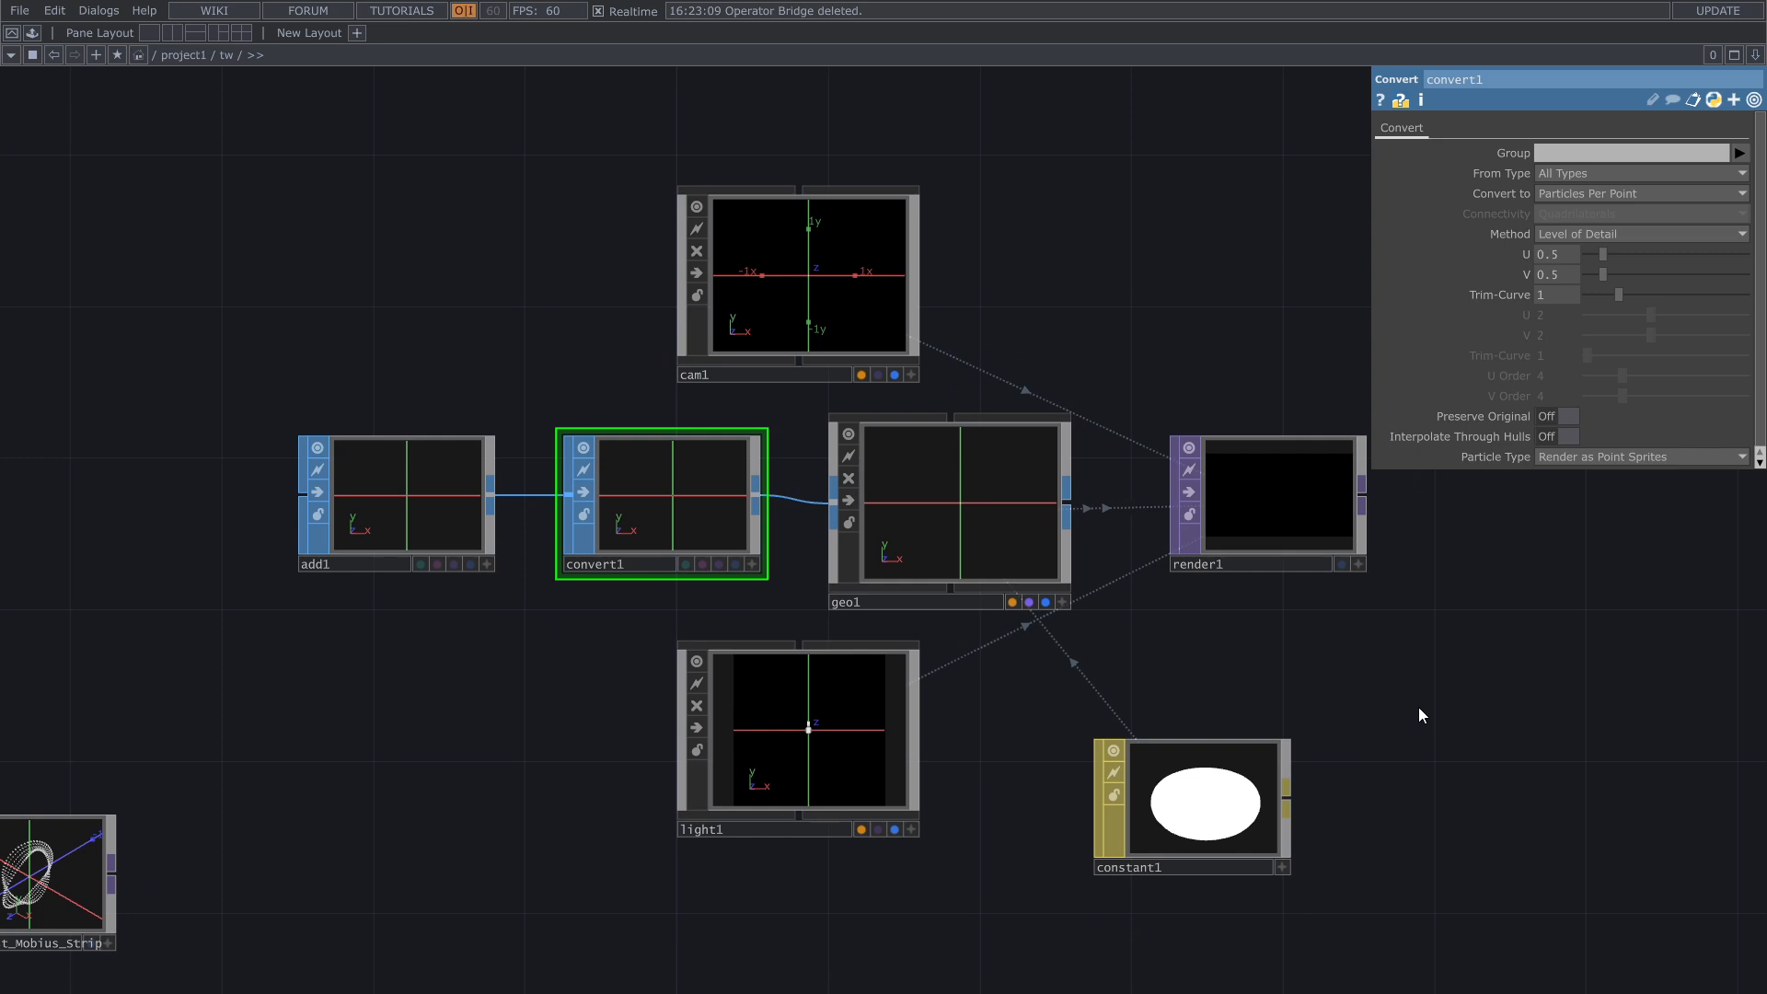
pyautogui.moveTo(578, 773); pyautogui.dragTo(655, 760)
pyautogui.moveTo(1504, 819); pyautogui.dragTo(486, 244, button='right')
pyautogui.moveTo(892, 337); pyautogui.dragTo(929, 148)
pyautogui.click(451, 797)
pyautogui.moveTo(452, 798); pyautogui.dragTo(550, 694)
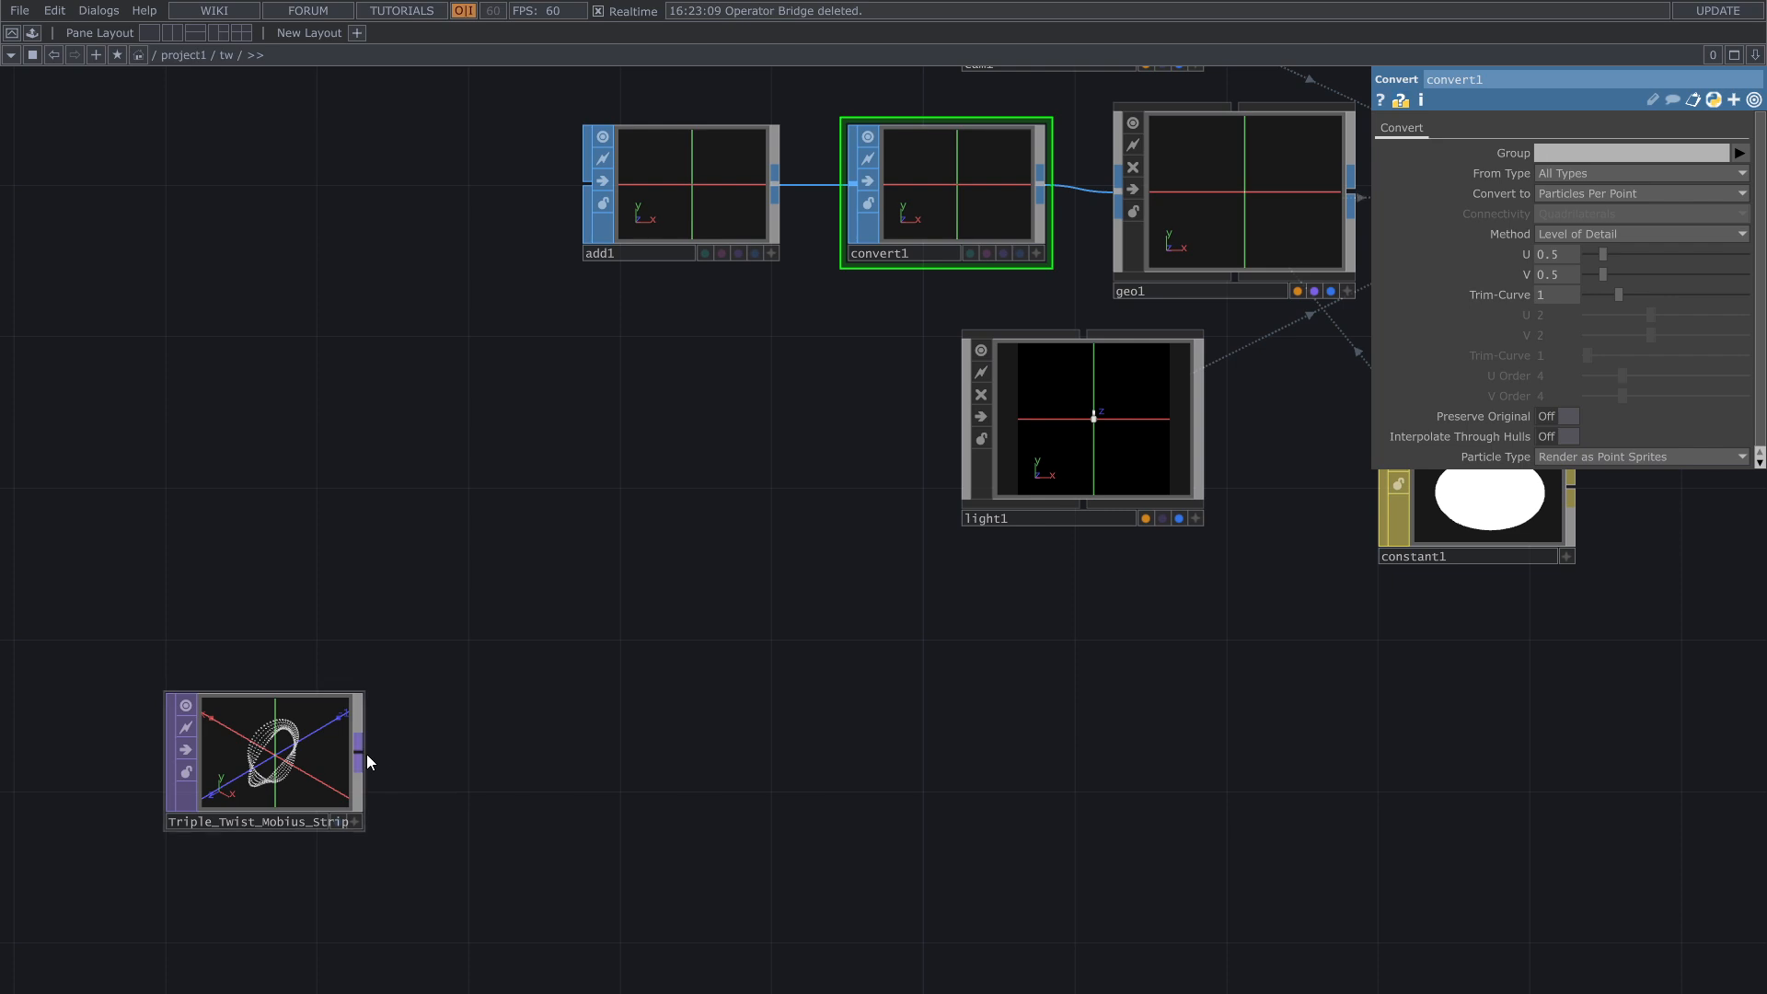
pyautogui.press('Tab')
pyautogui.write('n')
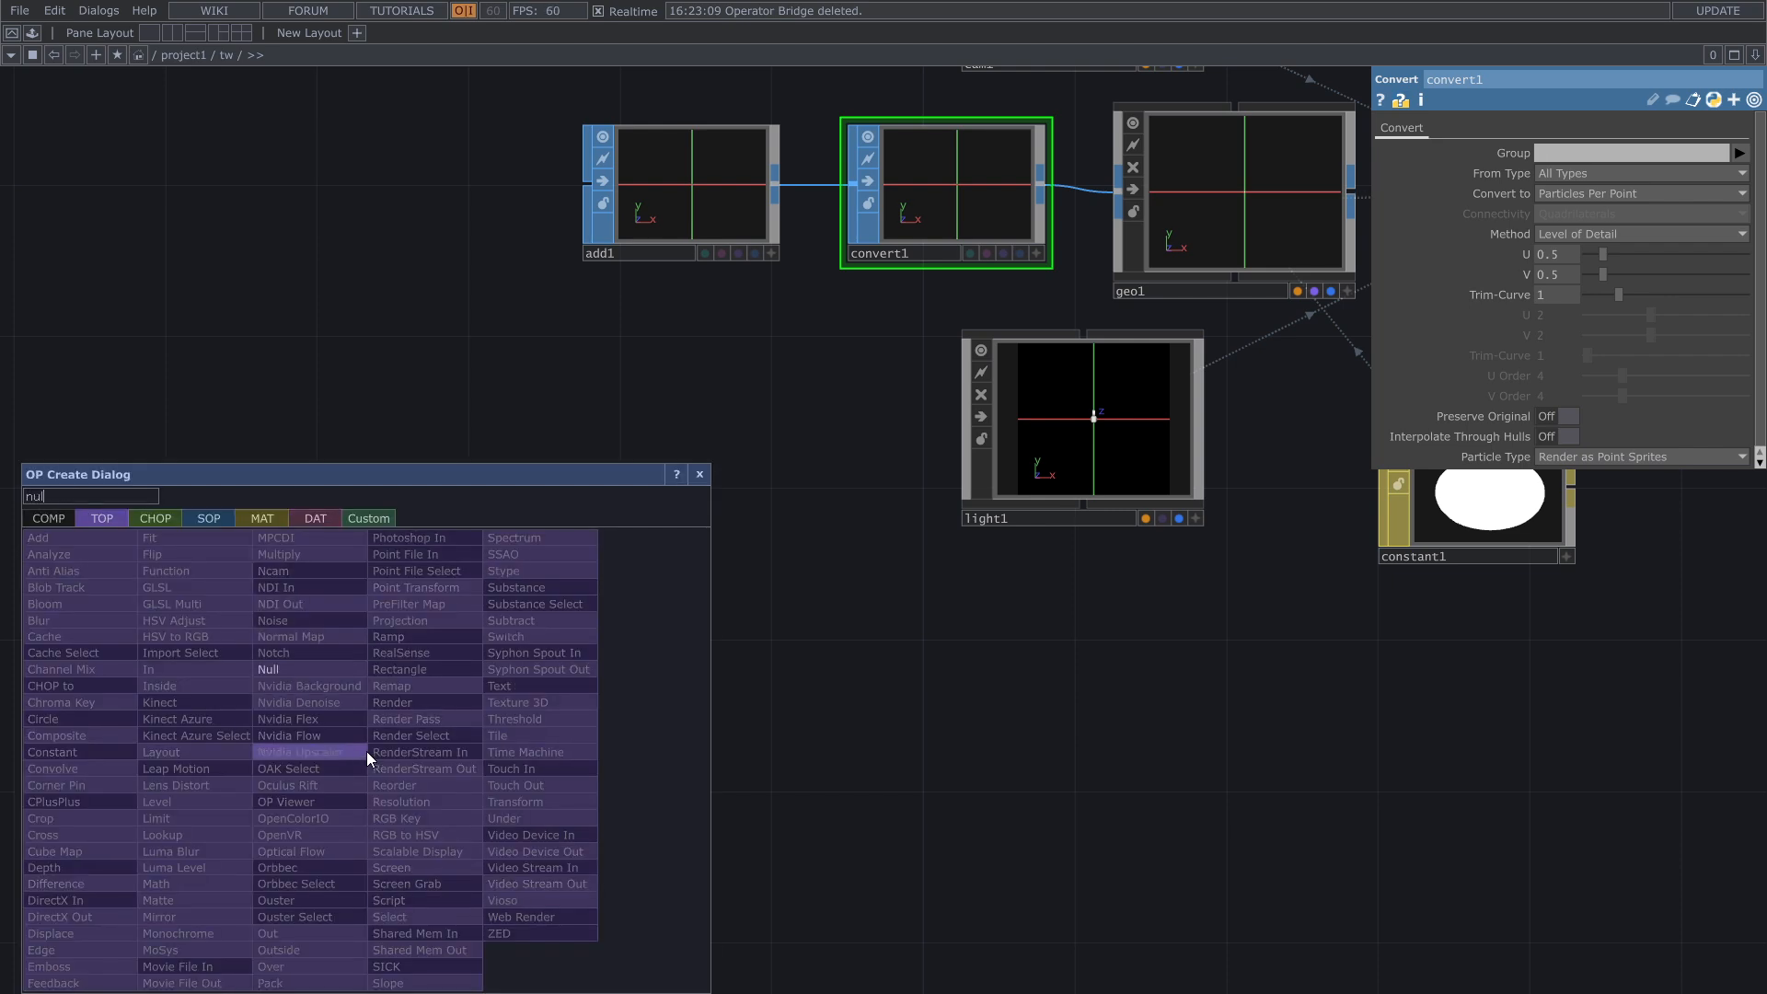
pyautogui.click(334, 673)
pyautogui.click(798, 418)
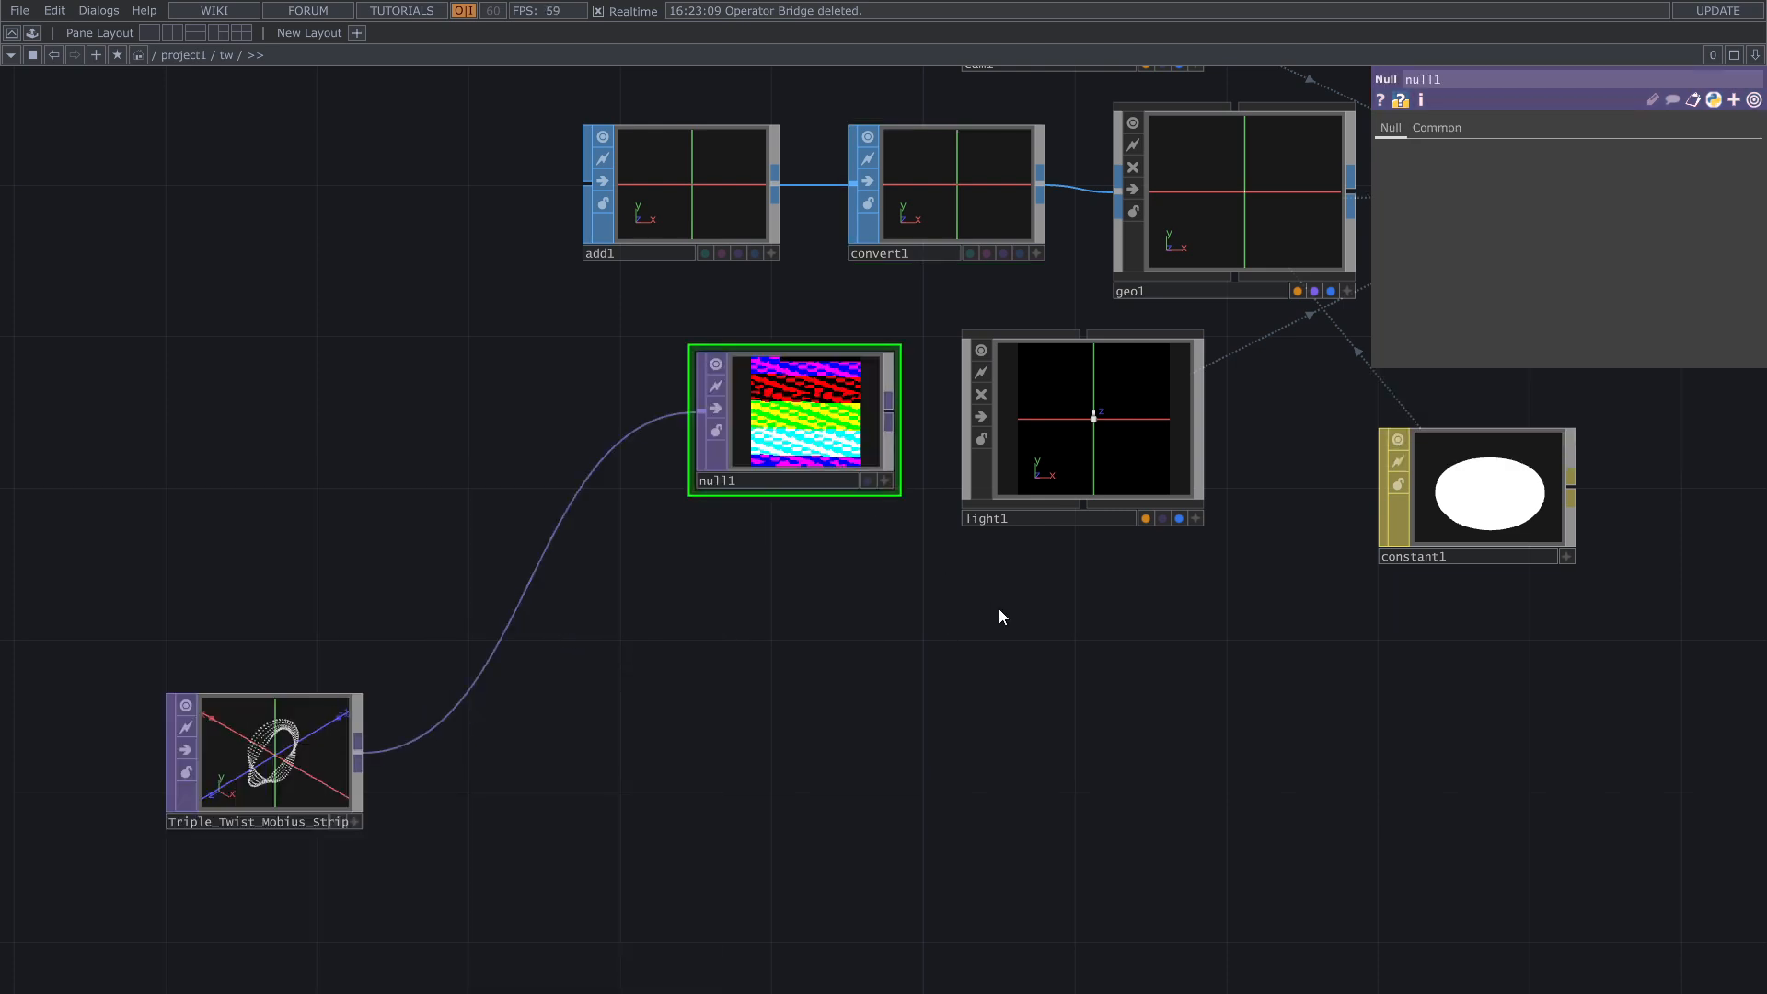
# Step: Turn on instancing for the Geometry COMP and assign the null1 TOP as its Default Instance OP
pyautogui.moveTo(1009, 619); pyautogui.dragTo(843, 842)
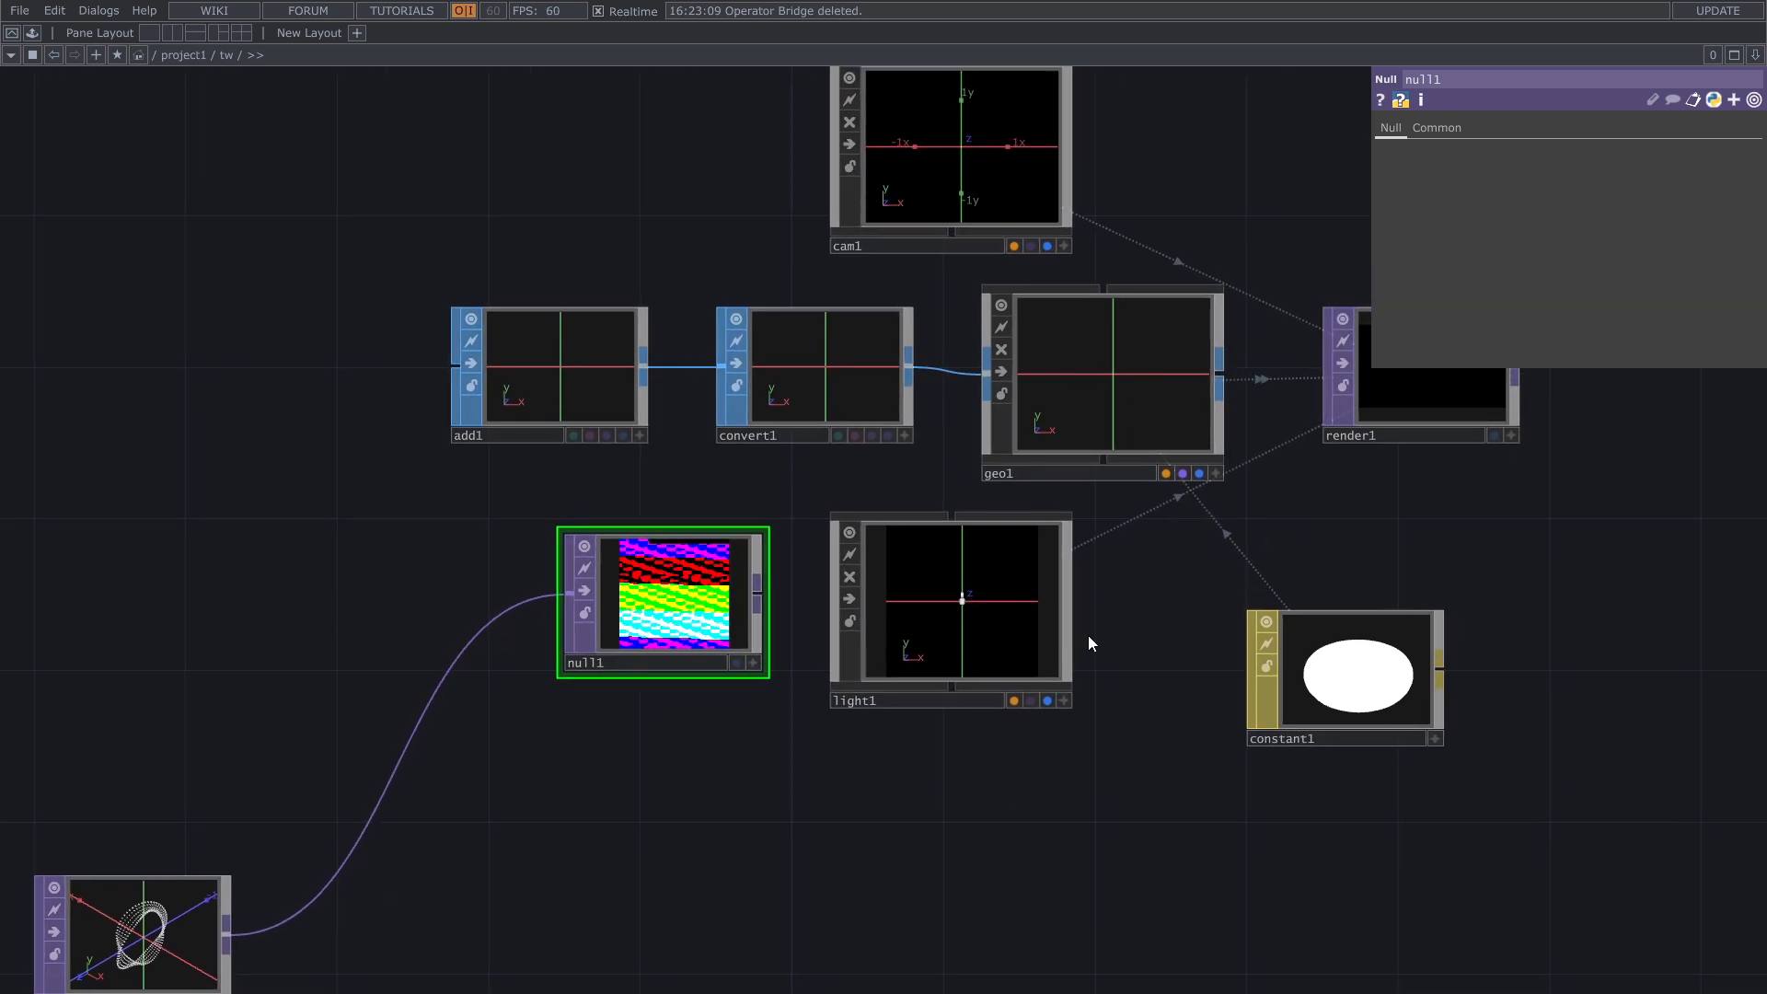
pyautogui.click(1101, 414)
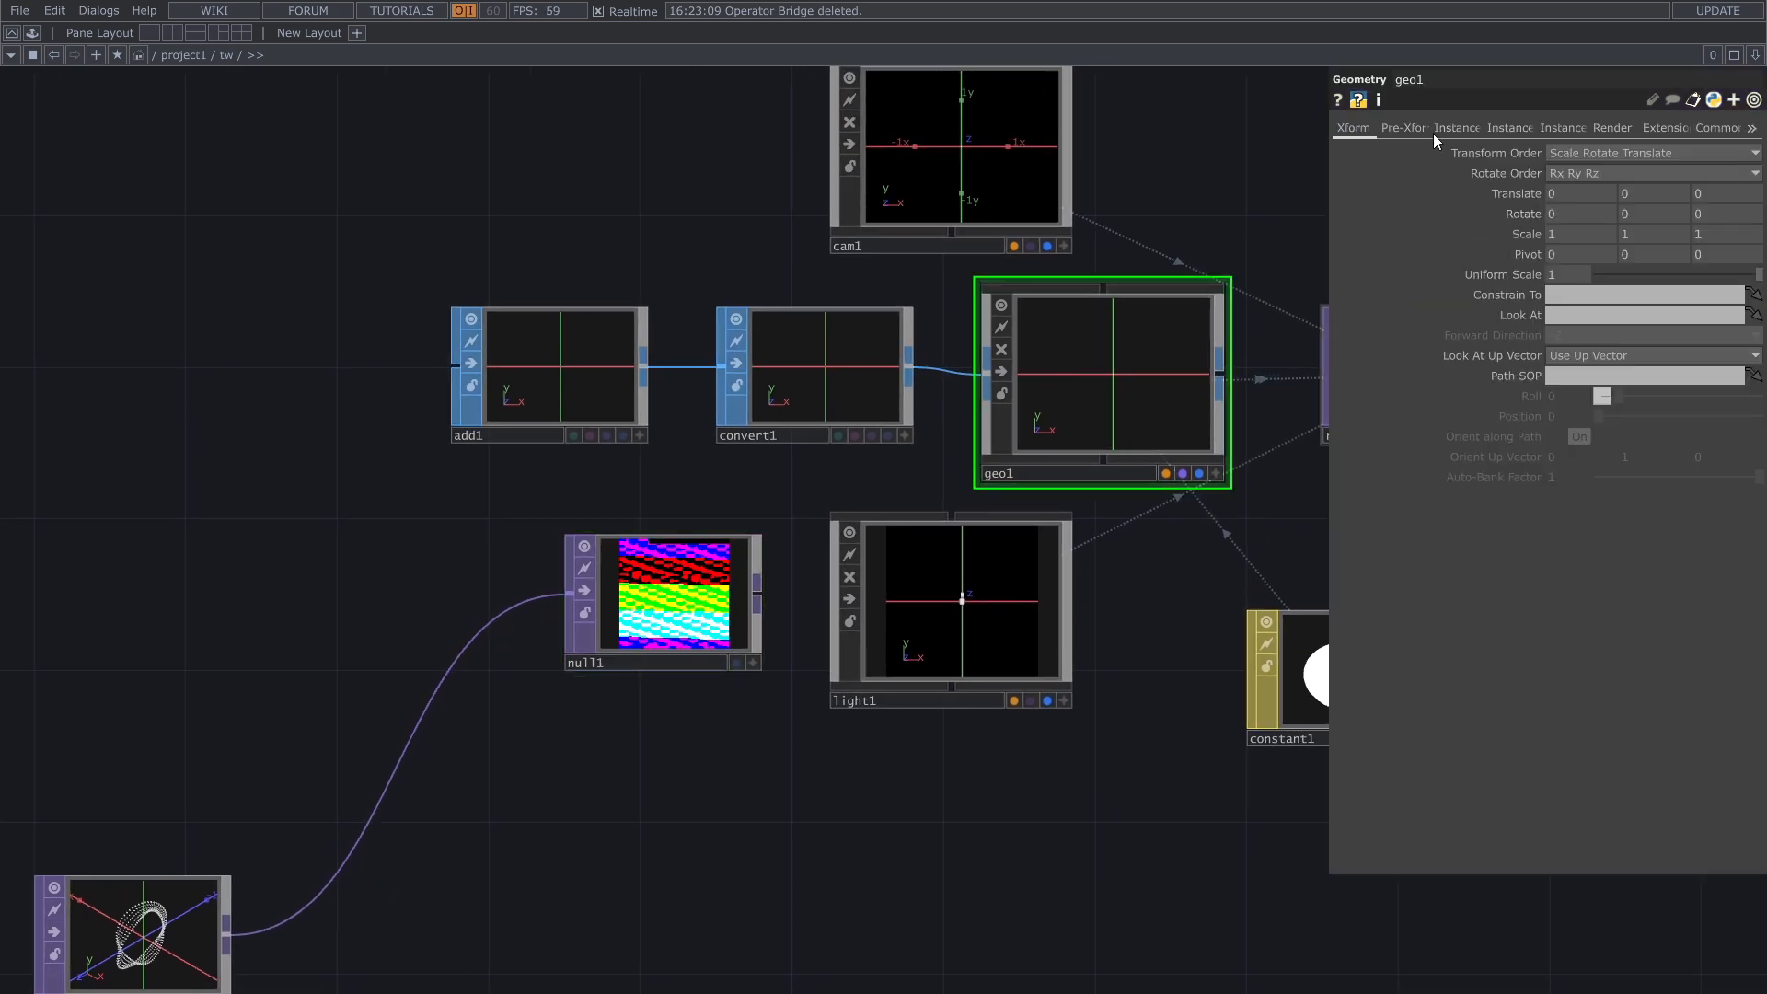
pyautogui.click(1462, 133)
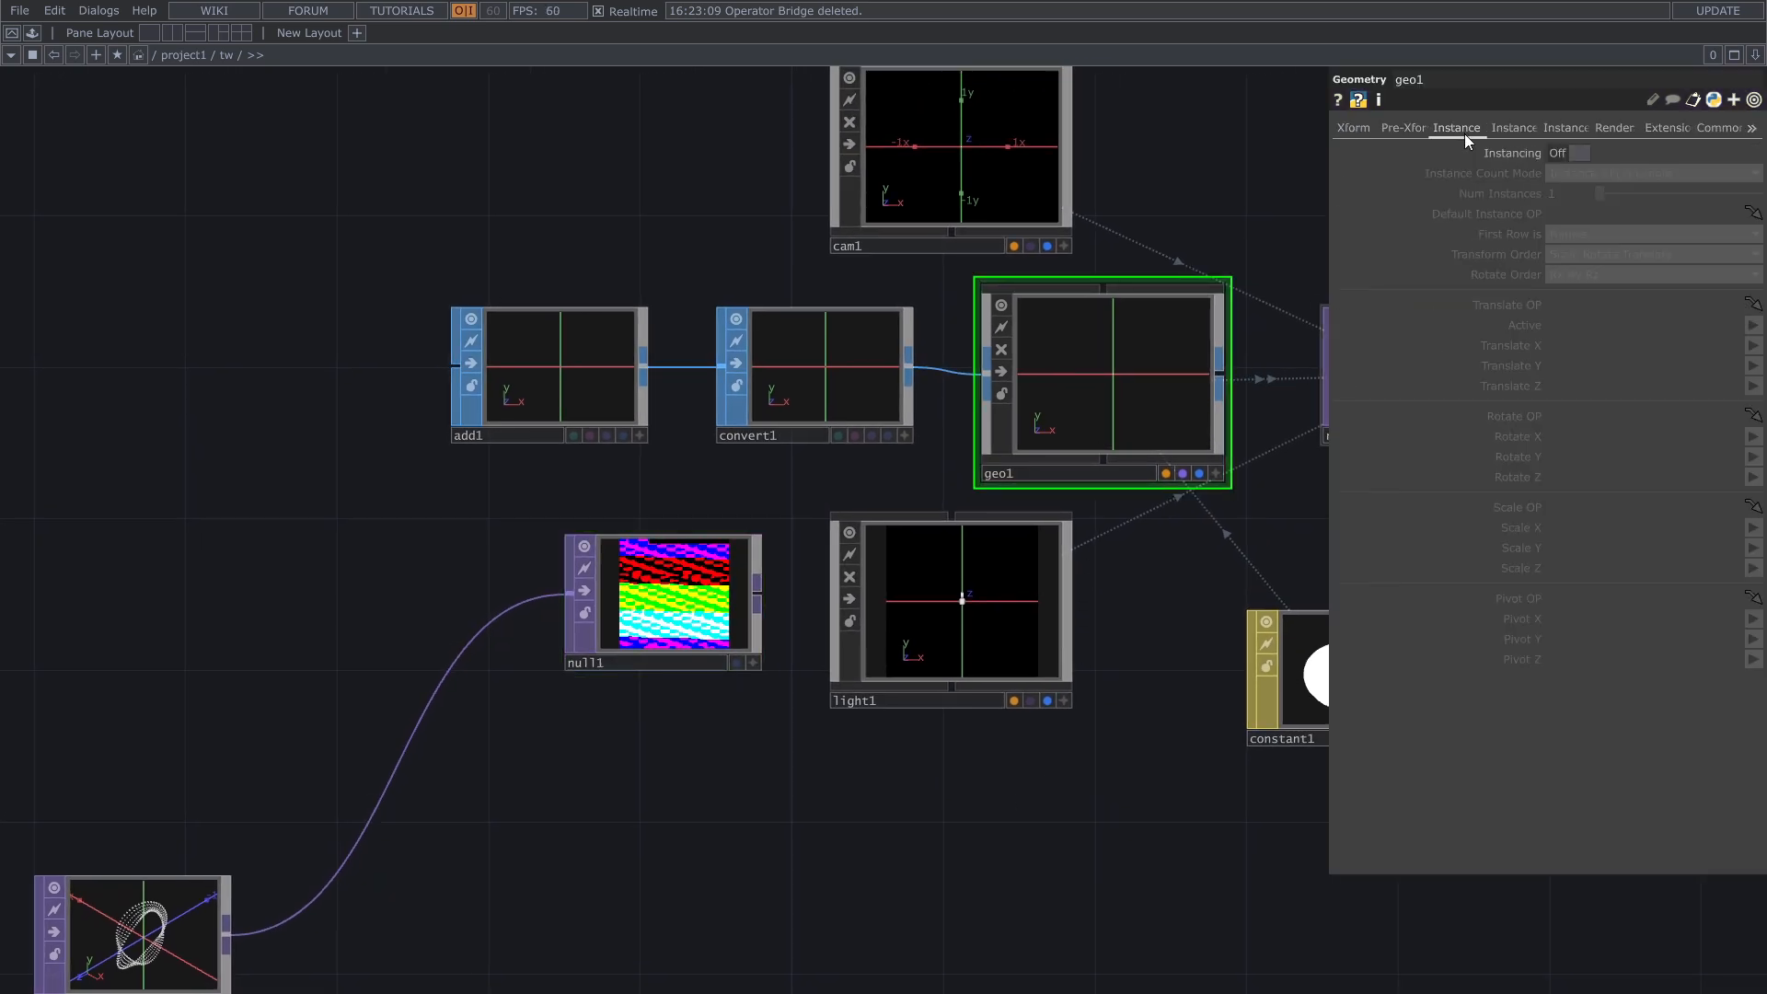
pyautogui.click(1564, 155)
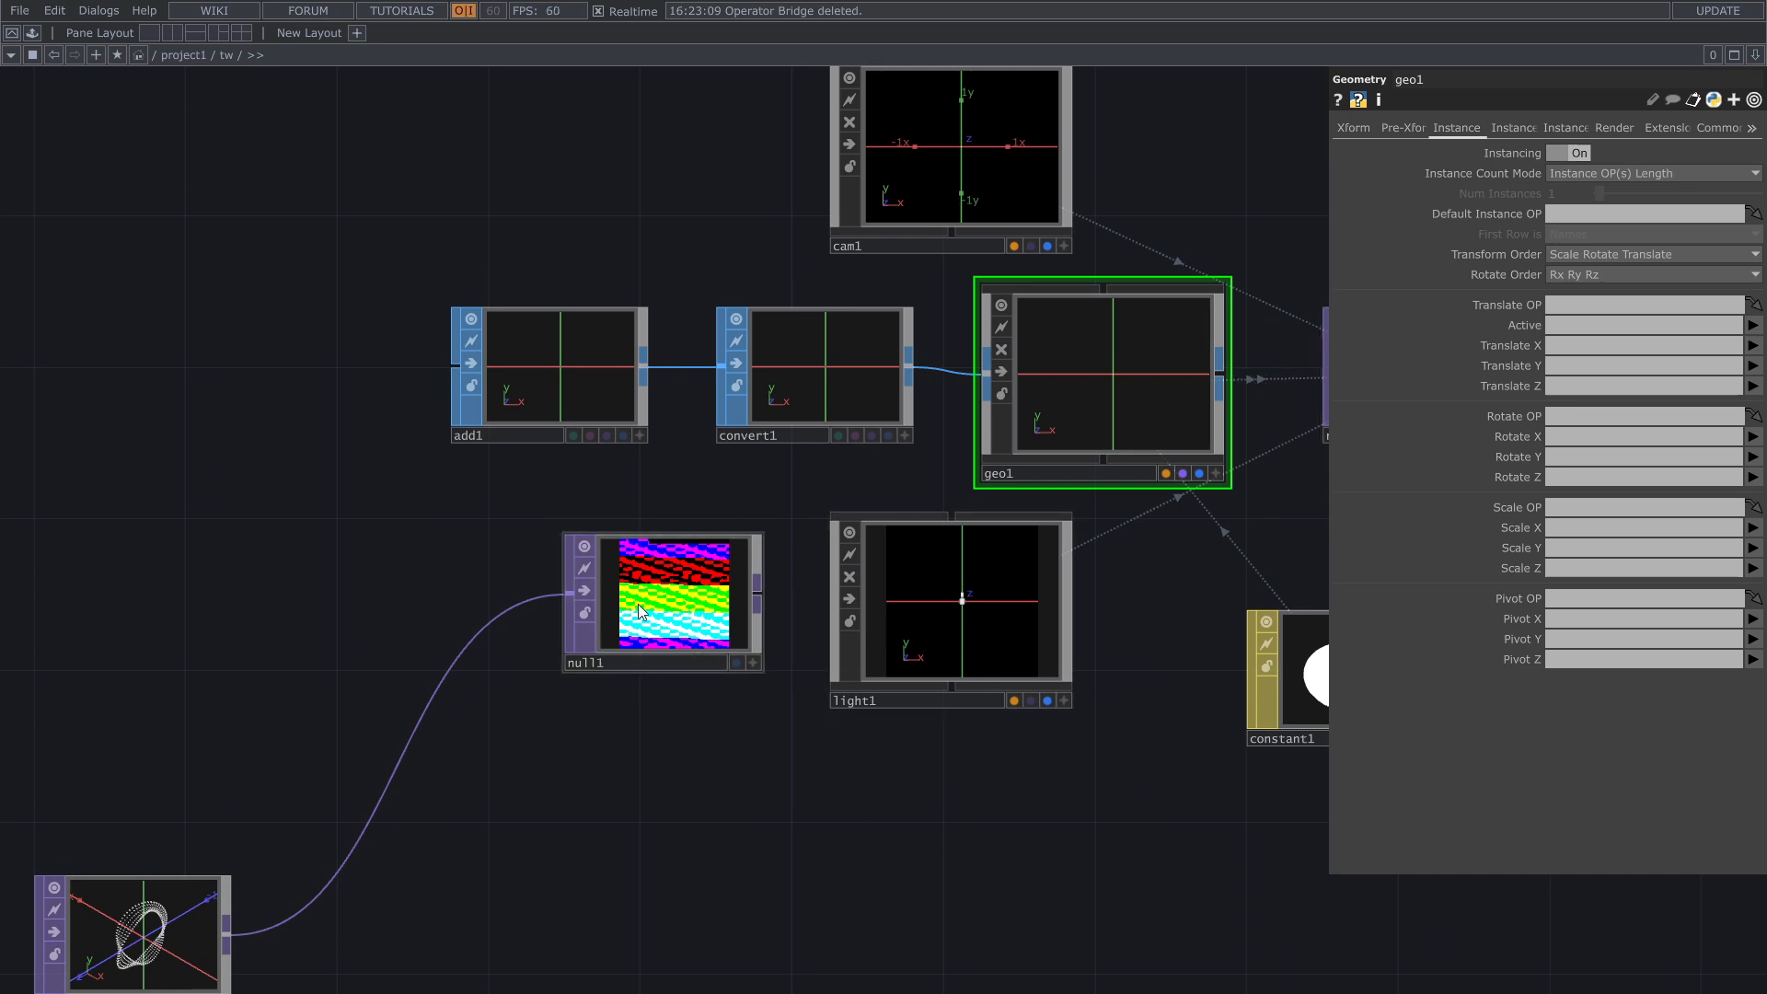
pyautogui.moveTo(641, 612); pyautogui.dragTo(1612, 214)
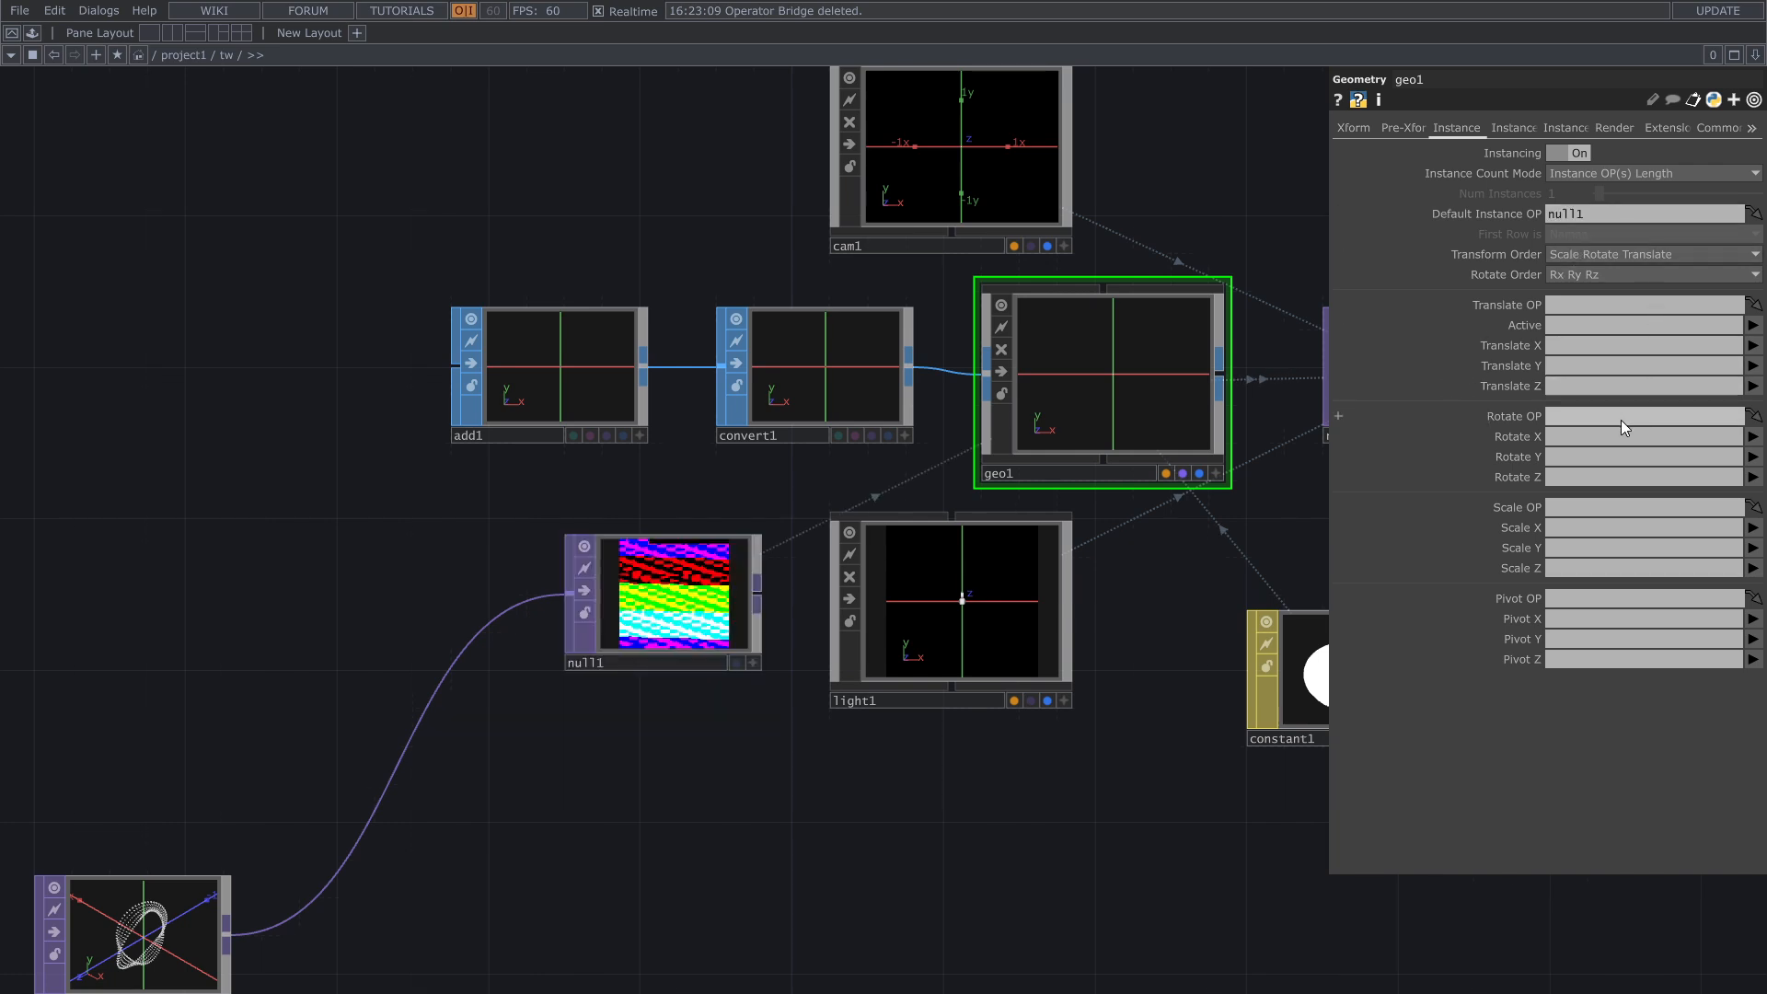
# Step: Map the Geometry COMP's instance Translate X, Y and Z to the r, g and b channels
pyautogui.click(1574, 345)
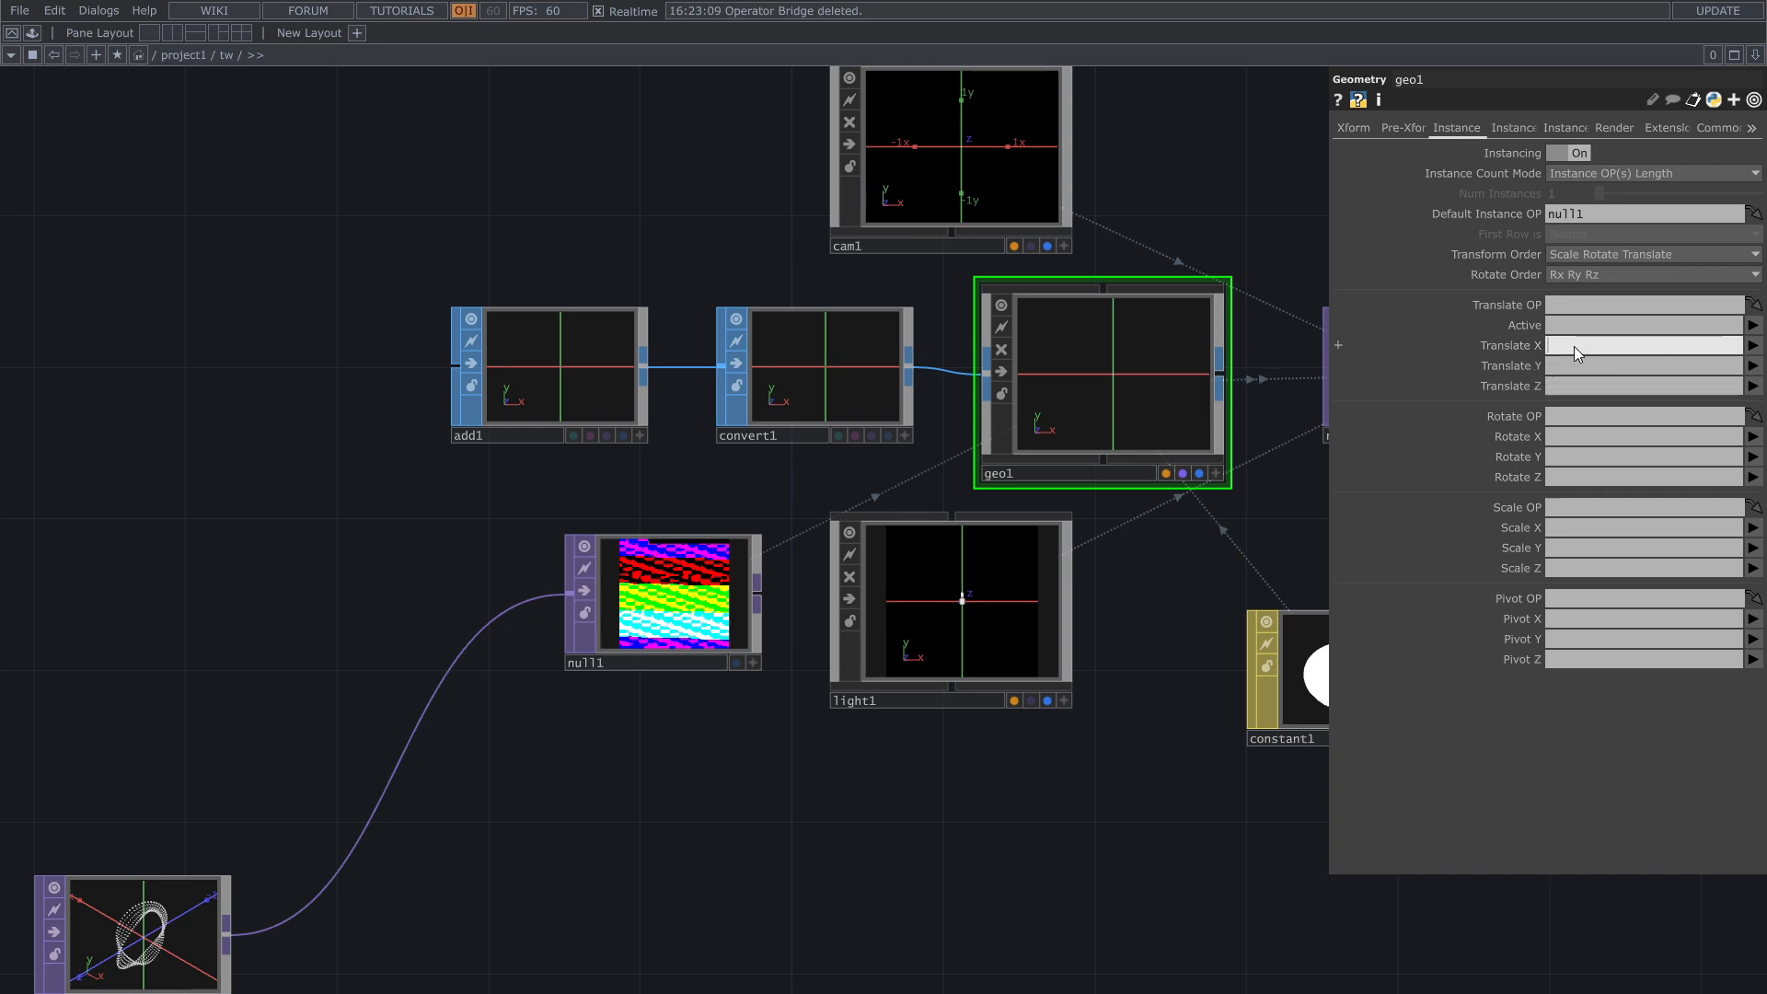
pyautogui.write('r')
pyautogui.click(1581, 365)
pyautogui.write('g')
pyautogui.click(1579, 385)
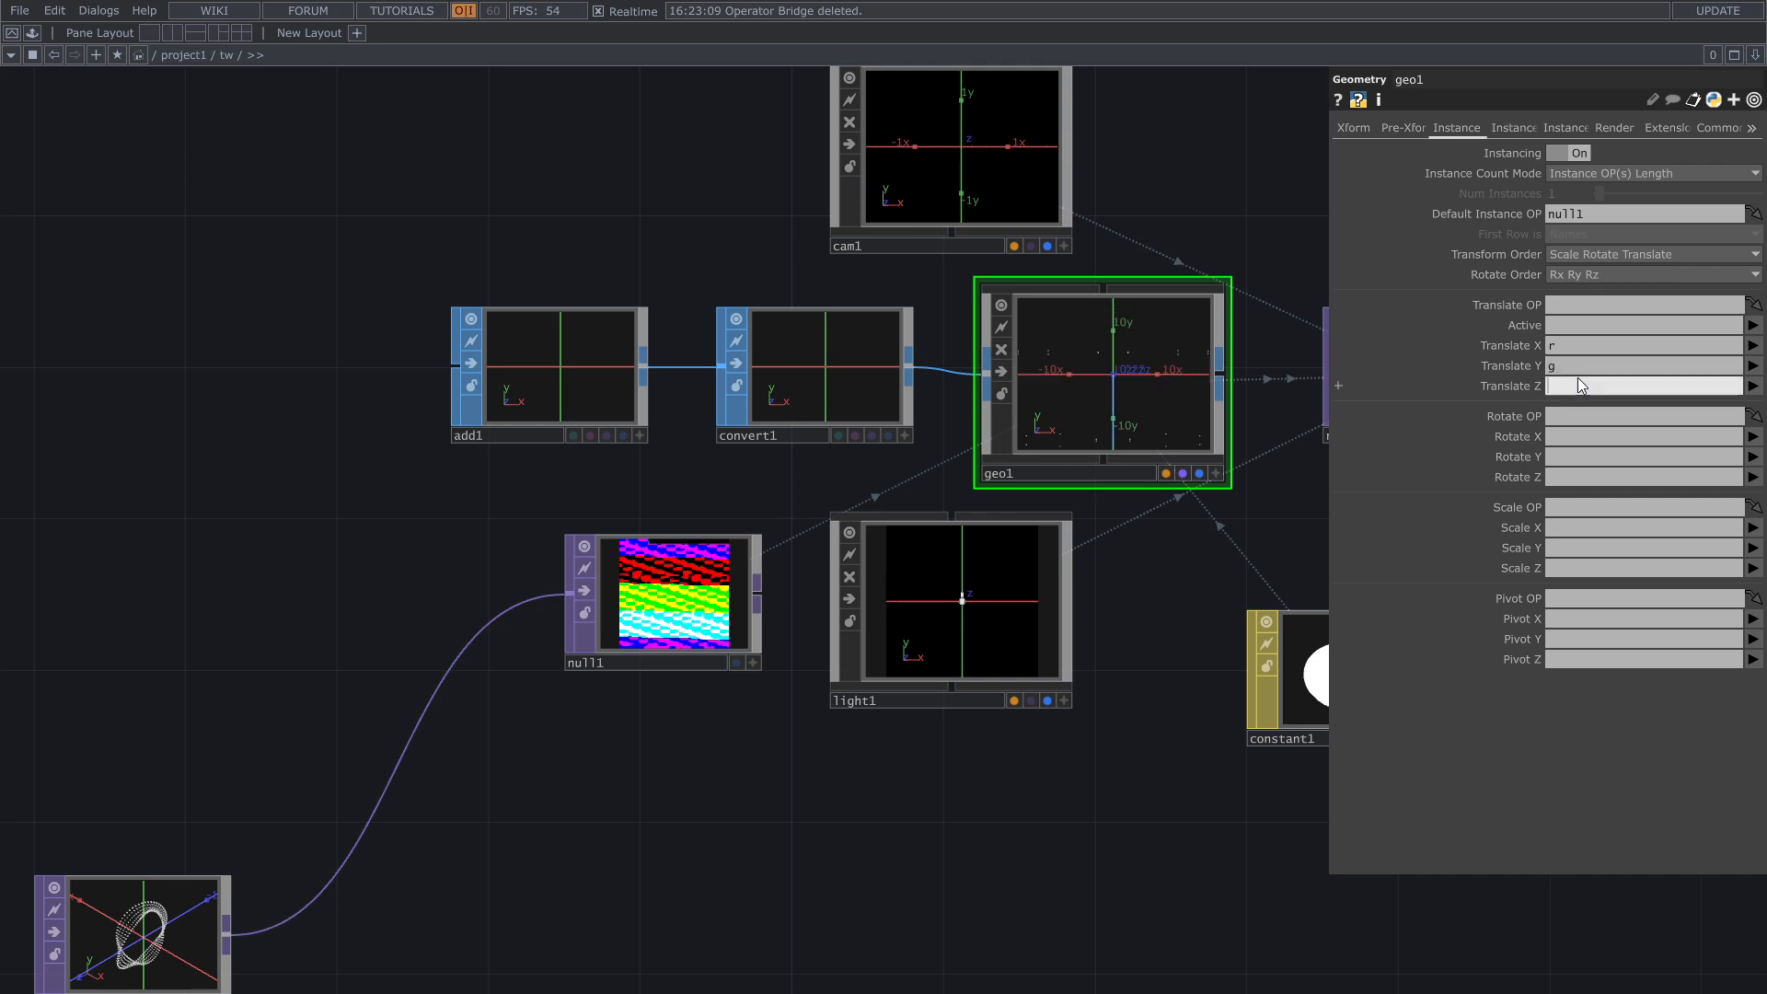
pyautogui.write('b')
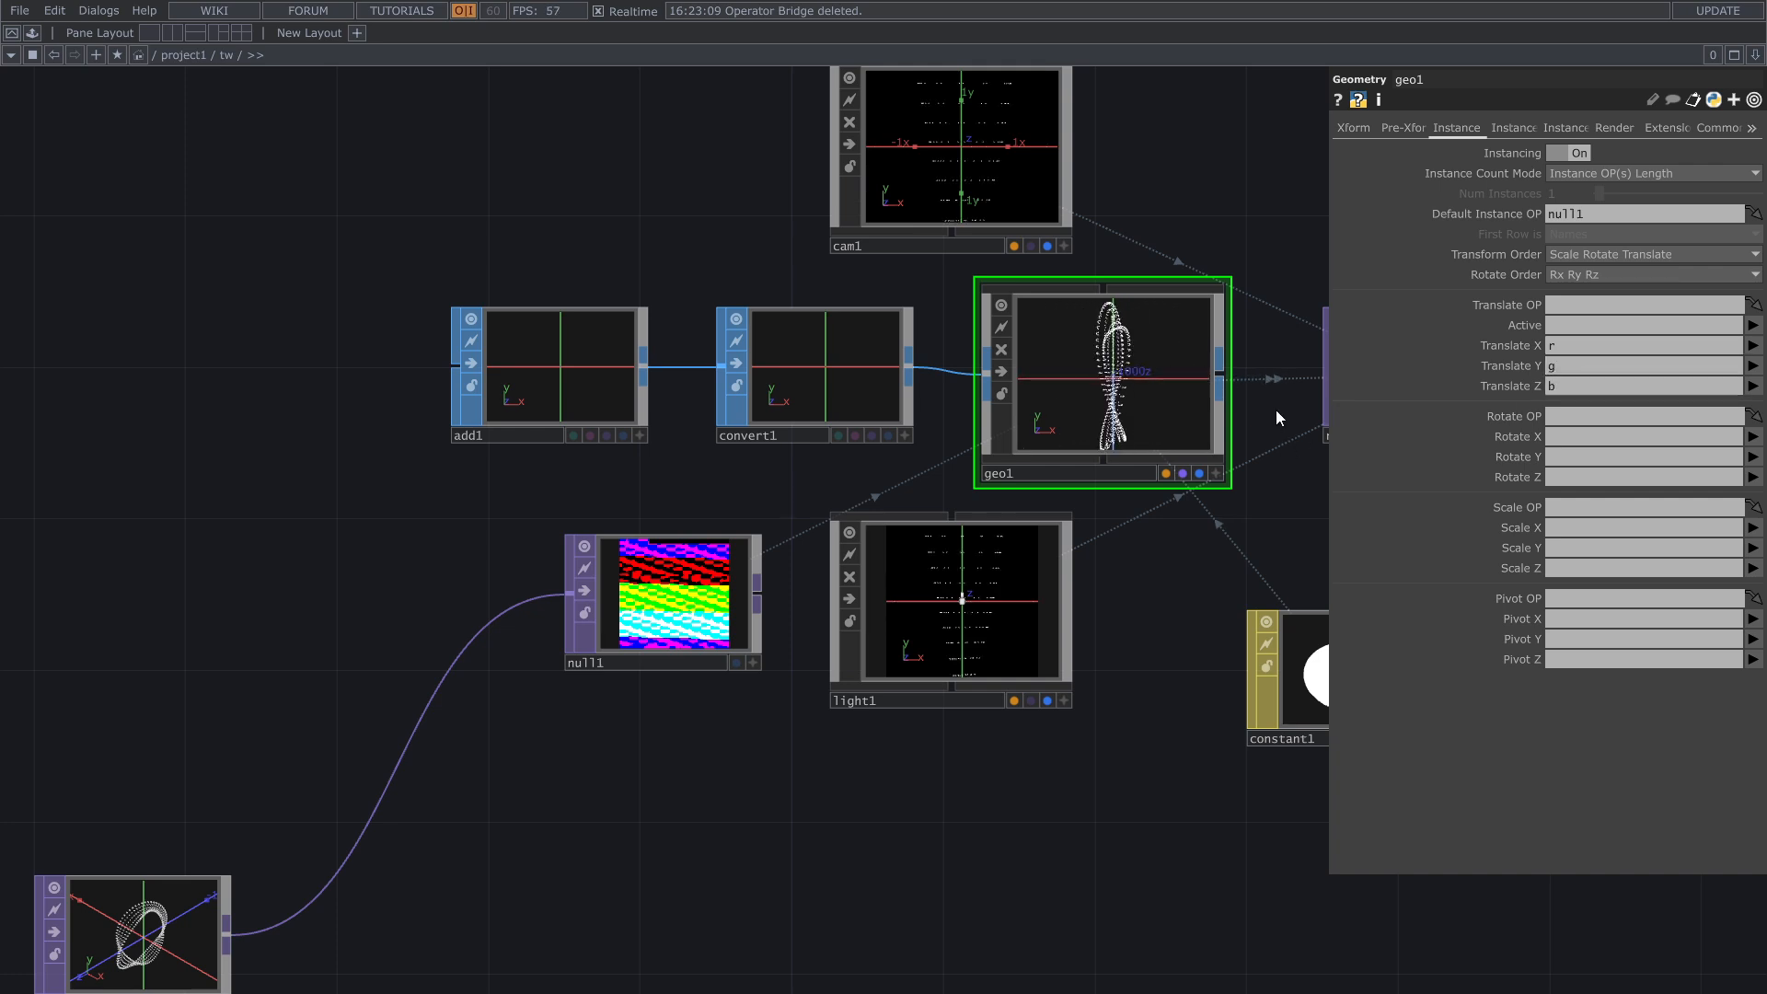
# Step: Examine the instanced points in the Geometry COMP and compare them with the Render TOP's output
pyautogui.doubleClick(1275, 411)
pyautogui.click(1101, 854)
pyautogui.moveTo(1023, 781); pyautogui.dragTo(692, 860)
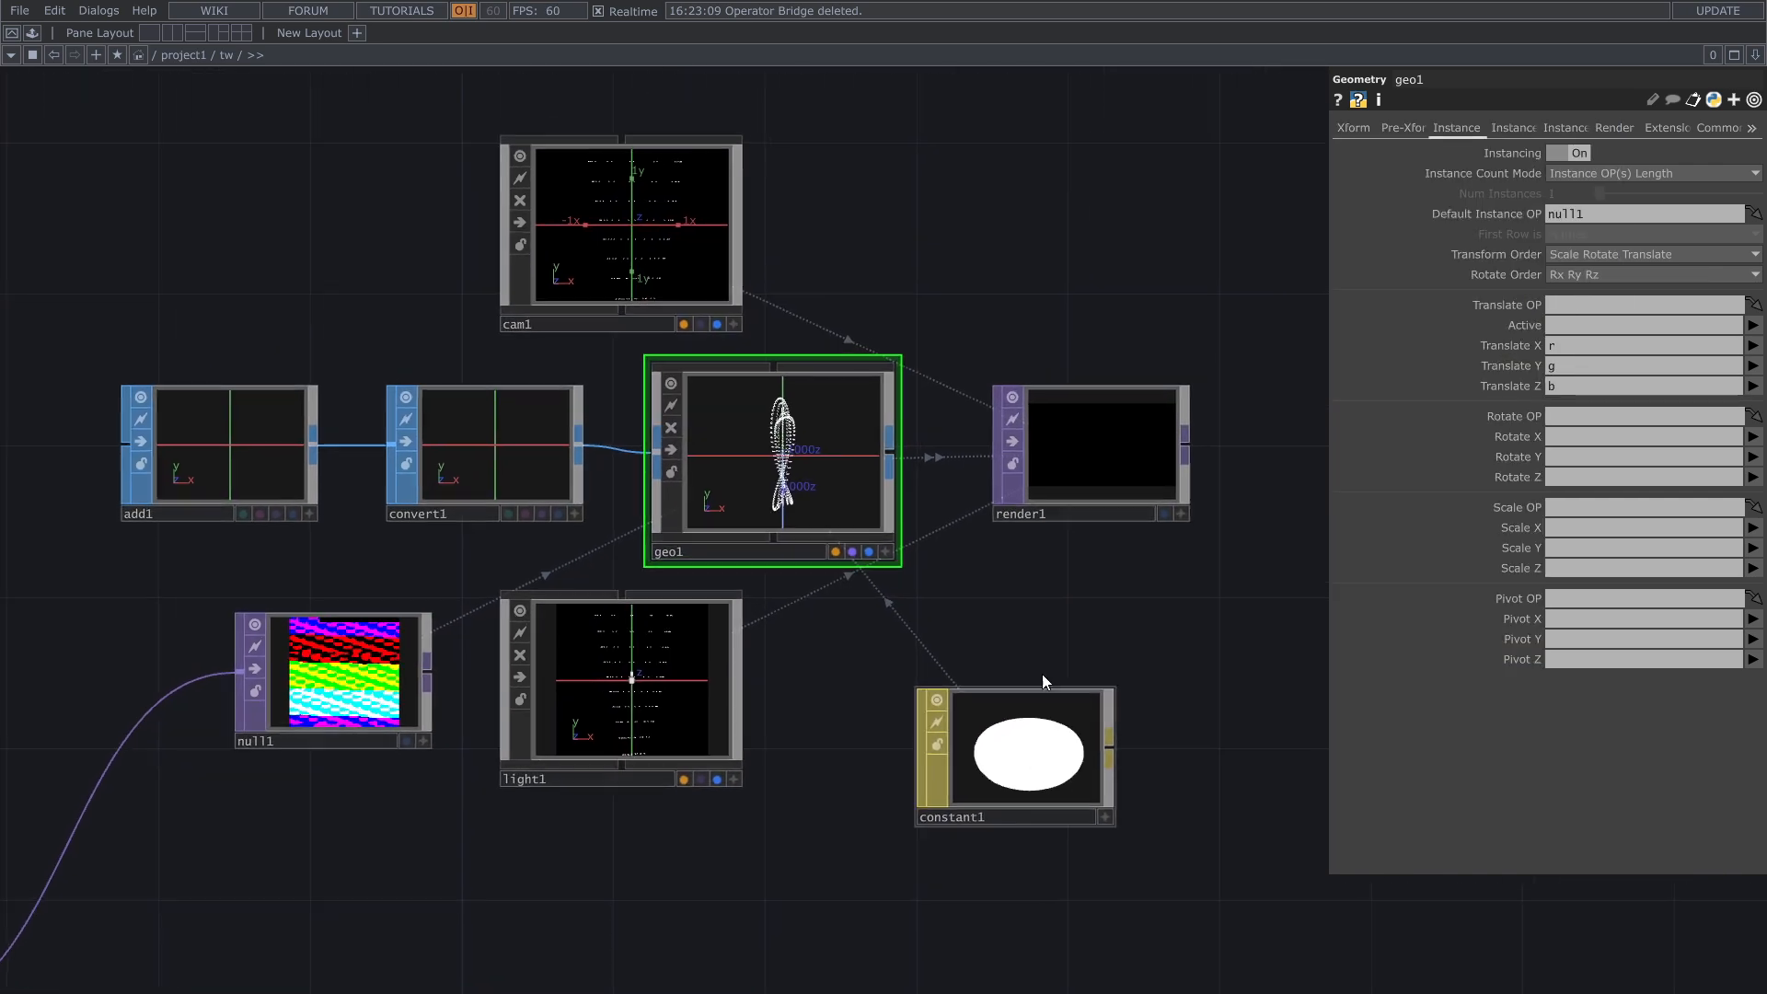
pyautogui.scroll(5, 1165, 533)
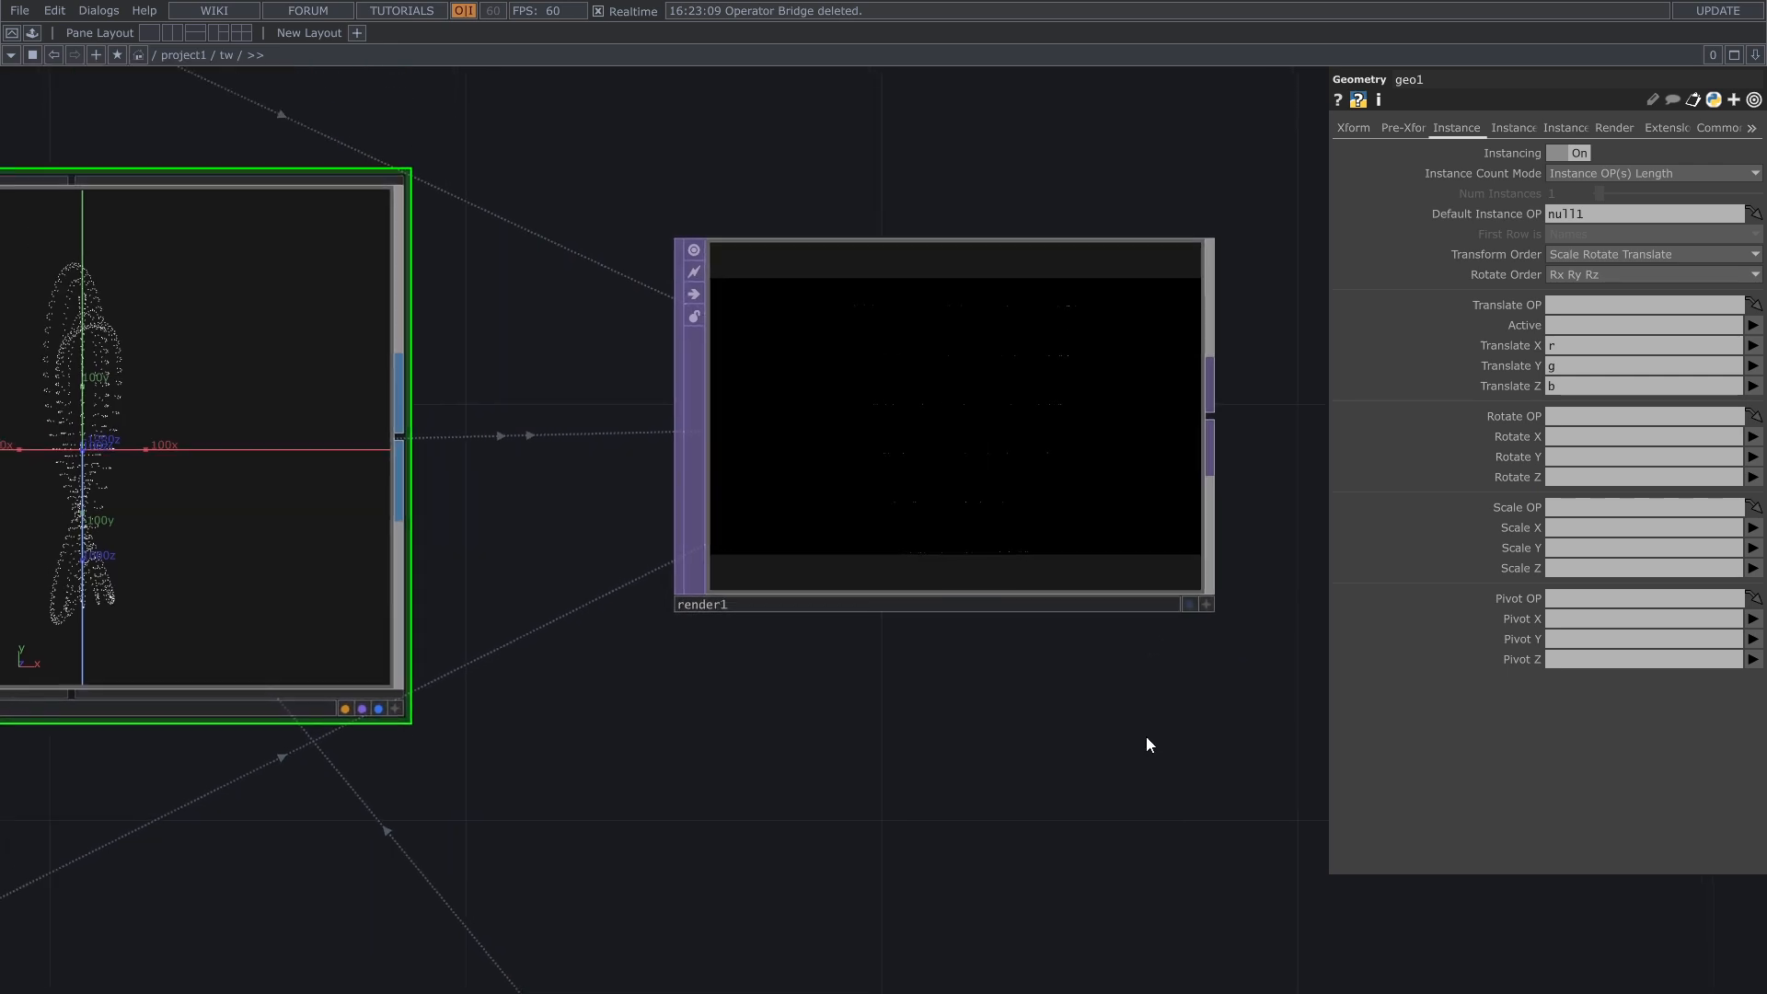
pyautogui.moveTo(704, 702); pyautogui.dragTo(841, 768)
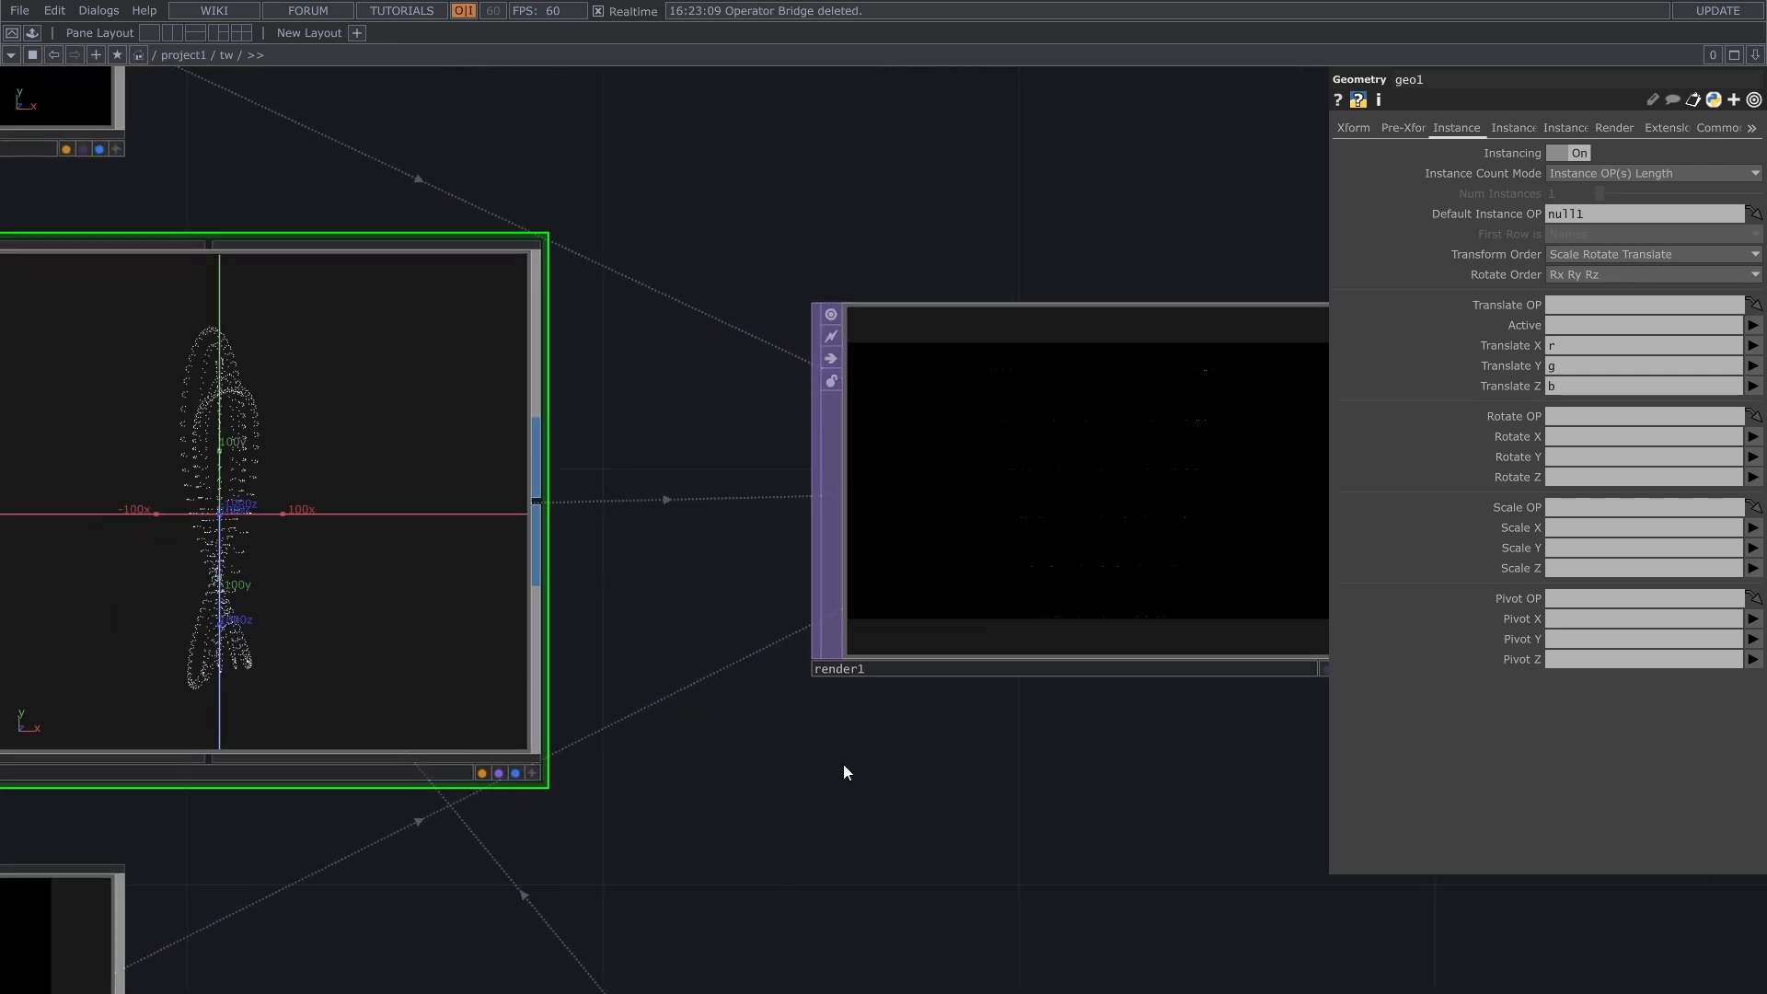
pyautogui.scroll(-2, 721, 713)
pyautogui.moveTo(720, 713); pyautogui.dragTo(1030, 785)
pyautogui.scroll(-3, 937, 594)
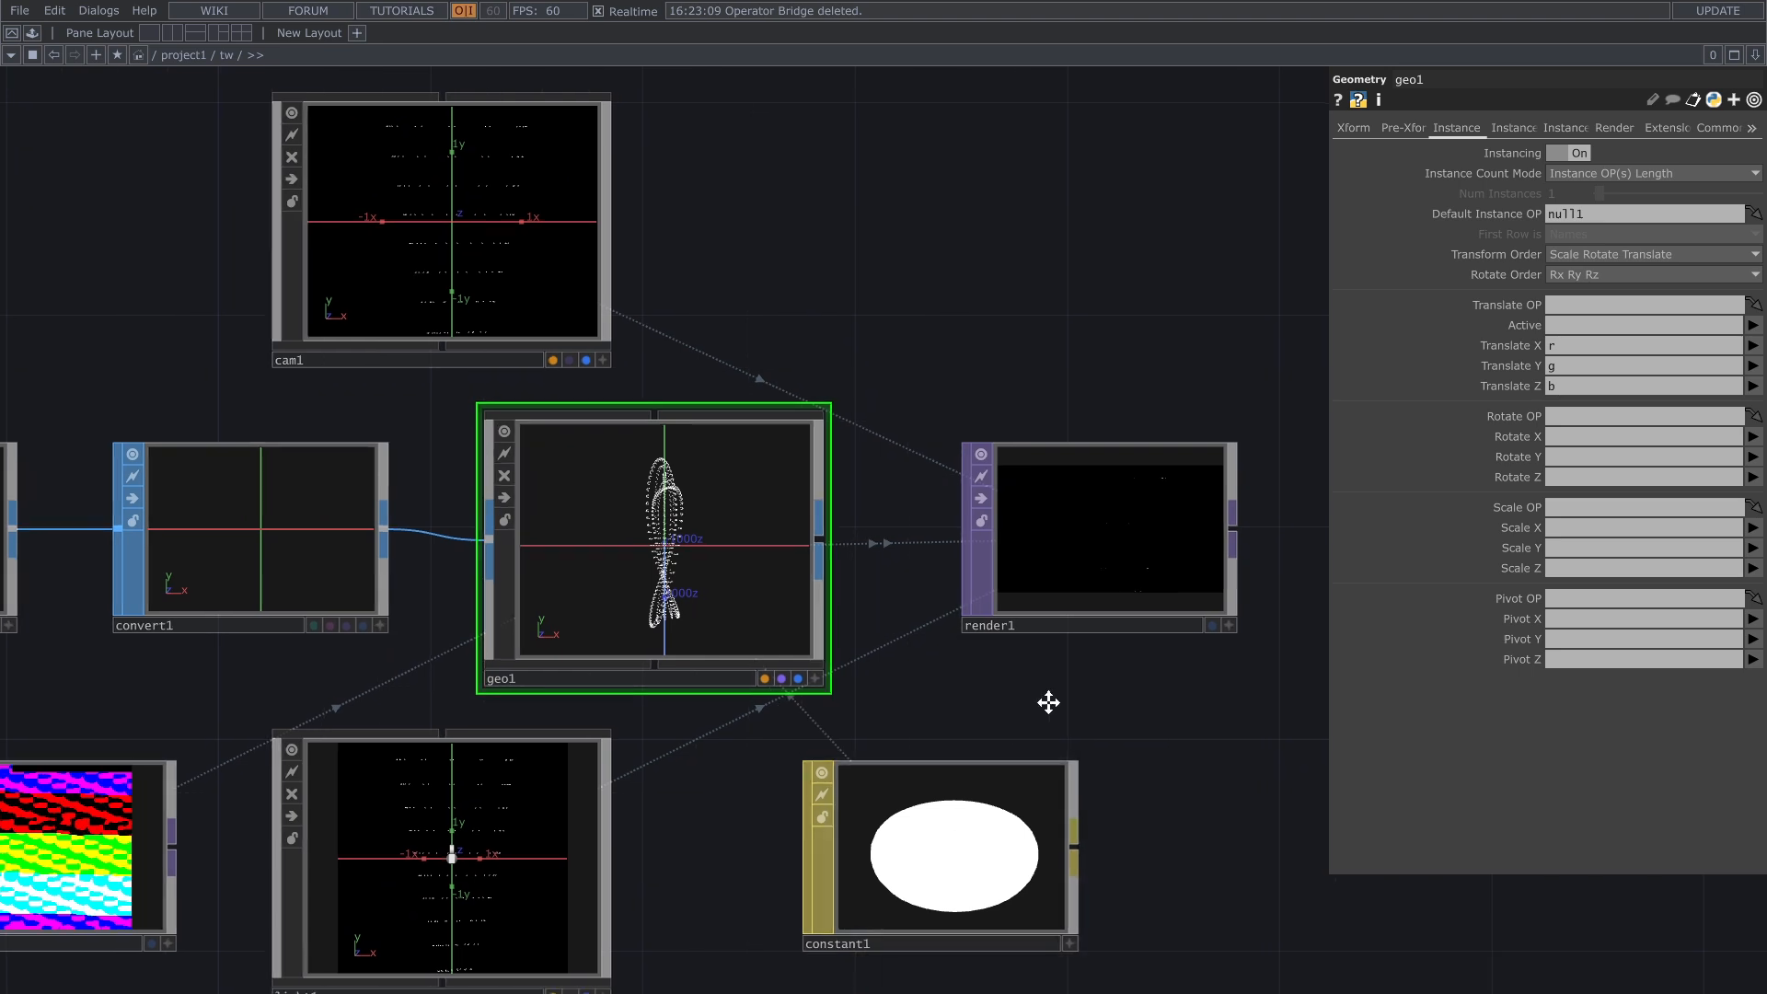
pyautogui.moveTo(1049, 702); pyautogui.dragTo(1028, 690)
pyautogui.moveTo(915, 694); pyautogui.dragTo(1056, 606)
# Step: Reposition the Light COMP through its active viewer, orbiting and pulling back until the whole Möbius strip is in view
pyautogui.click(690, 804)
pyautogui.click(714, 897)
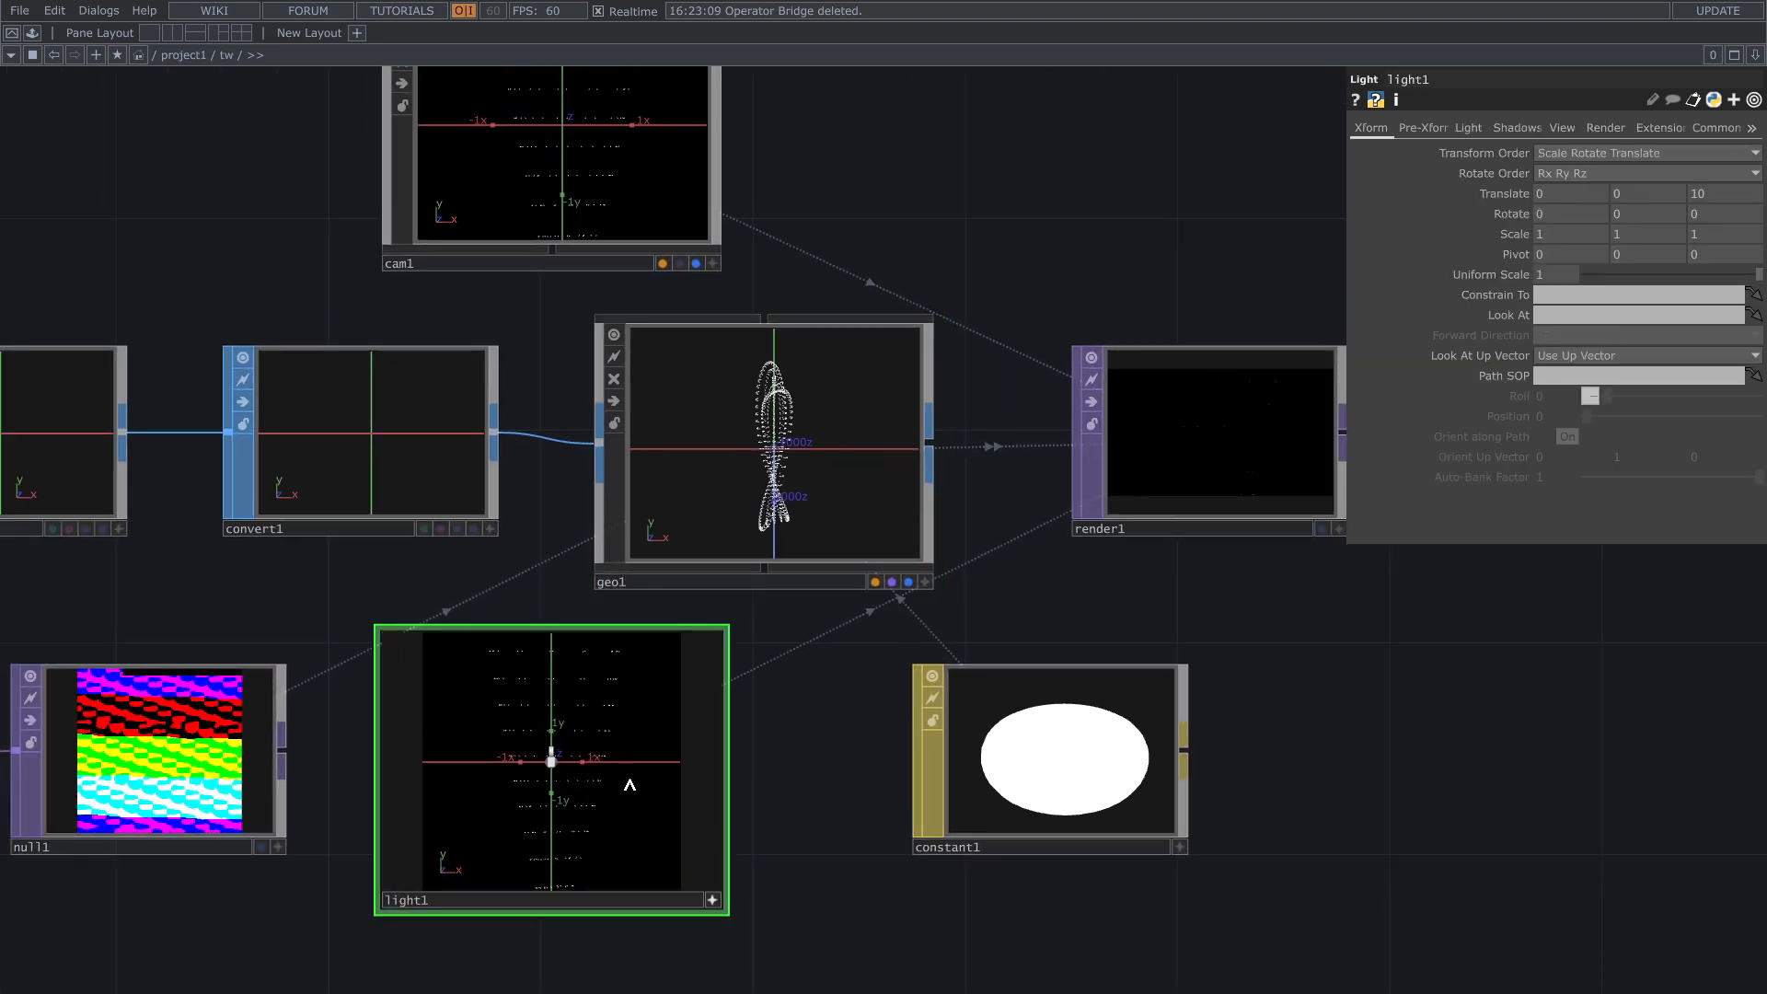
pyautogui.moveTo(619, 785); pyautogui.dragTo(612, 792)
pyautogui.scroll(-10, 611, 785)
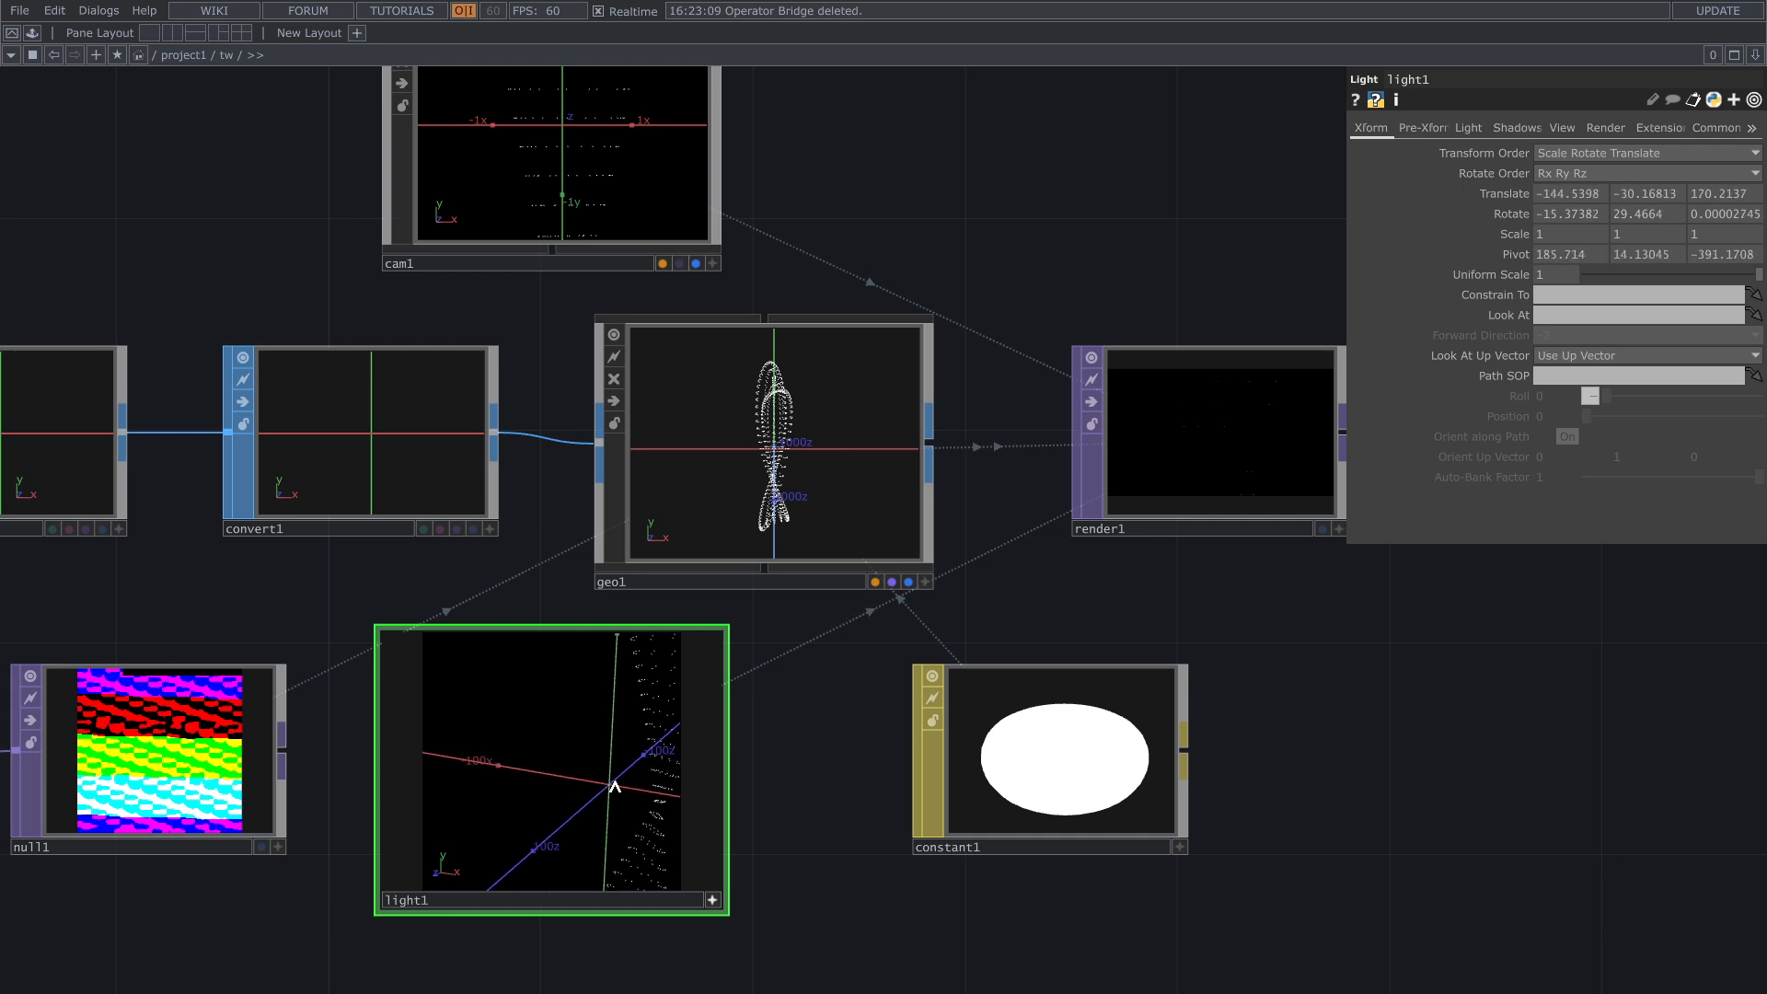
pyautogui.click(713, 899)
# Step: Reposition the Camera COMP through its active viewer so the Möbius strip is framed at an angle, and check the Render TOP's image
pyautogui.moveTo(1340, 708); pyautogui.dragTo(1200, 723)
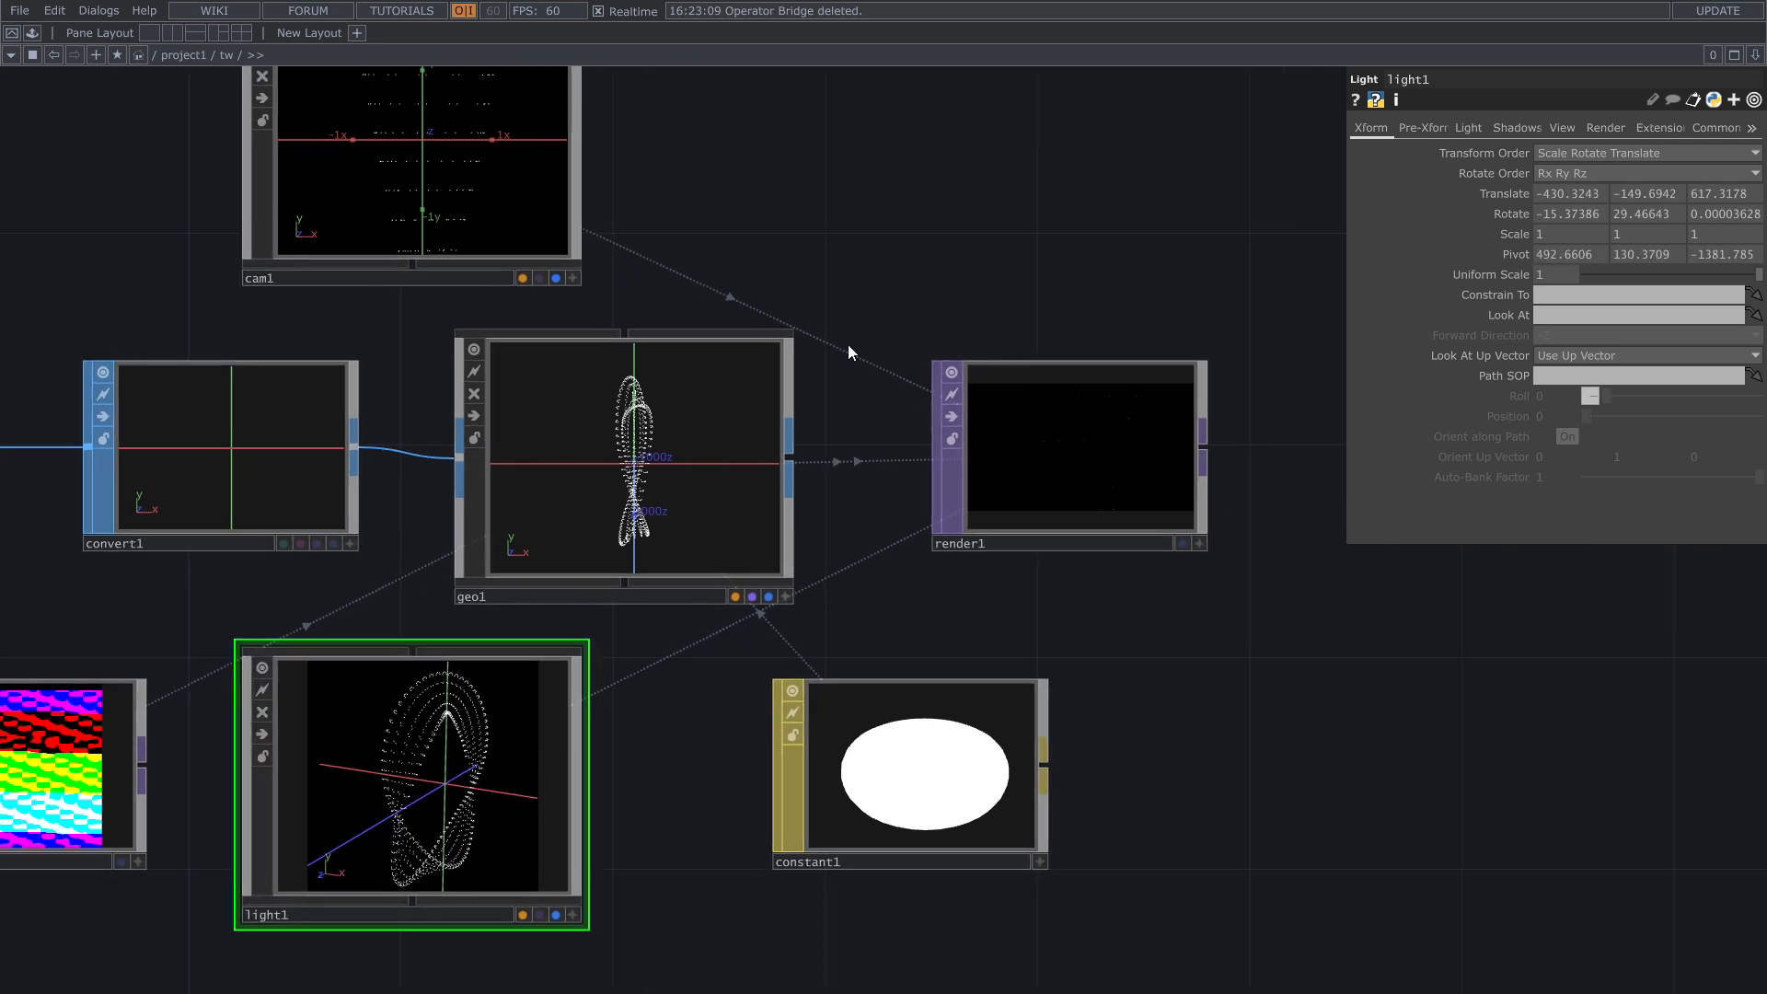
pyautogui.moveTo(610, 311); pyautogui.dragTo(585, 569)
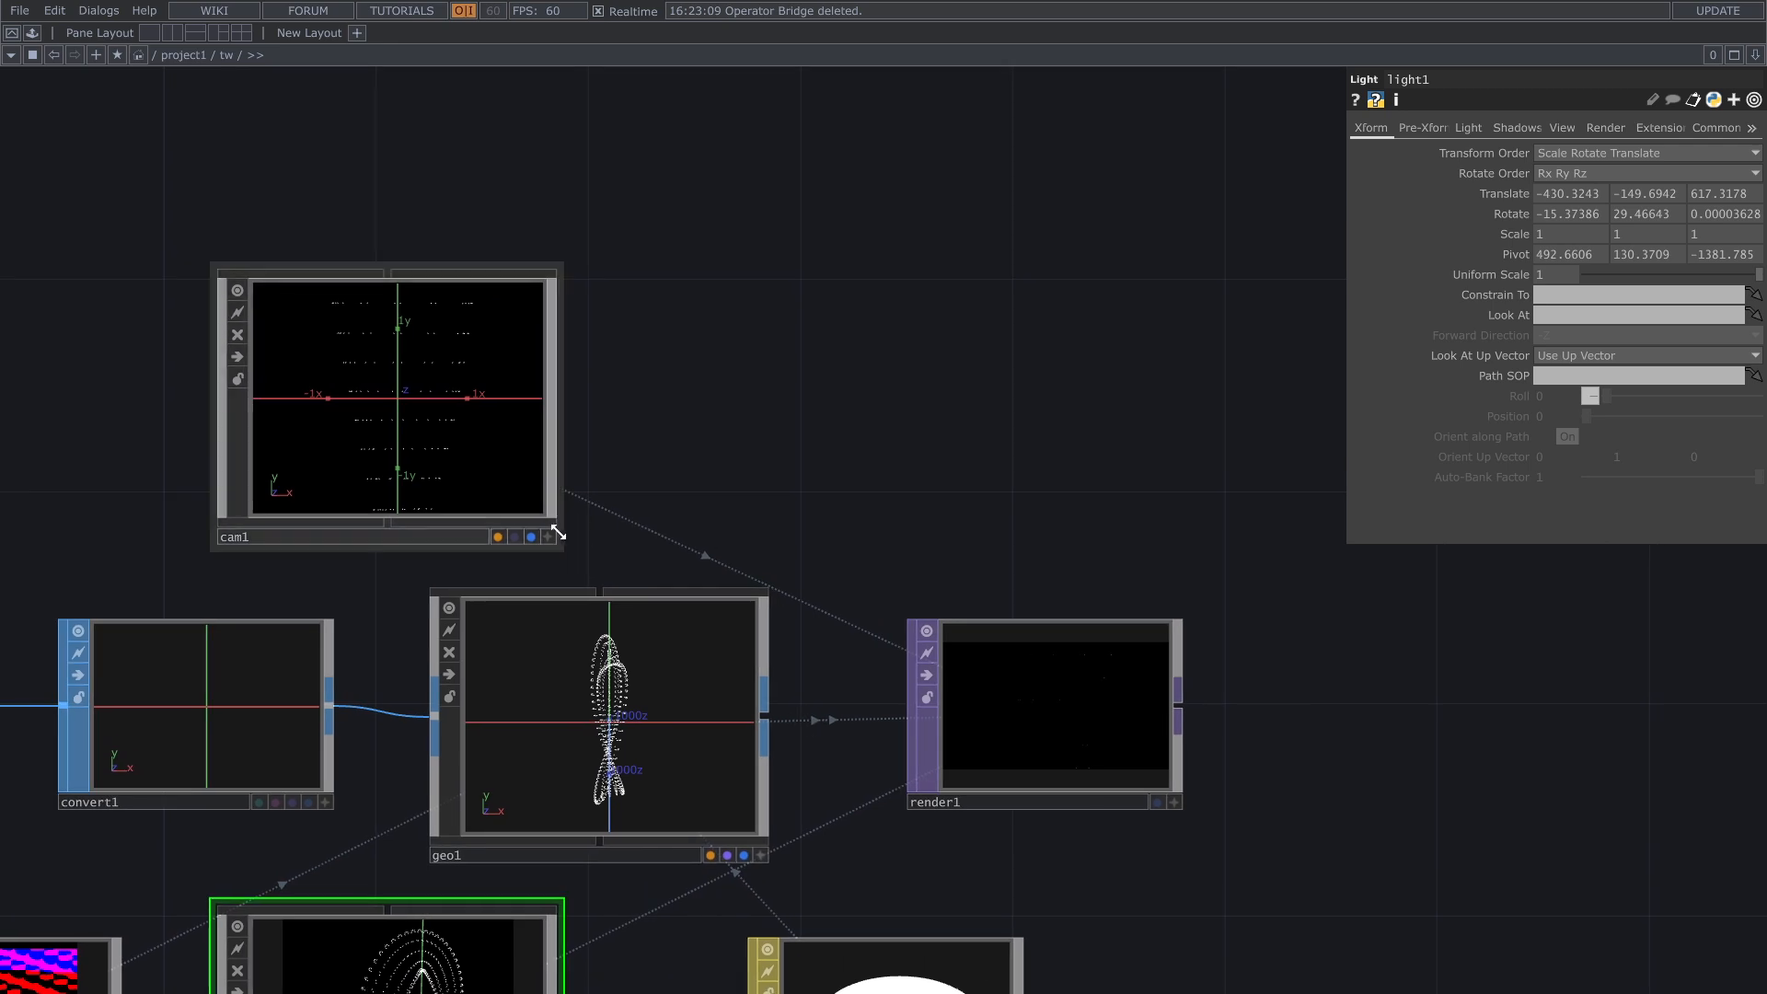
pyautogui.click(549, 535)
pyautogui.moveTo(483, 440); pyautogui.dragTo(403, 395)
pyautogui.scroll(-10, 457, 438)
pyautogui.scroll(8, 977, 758)
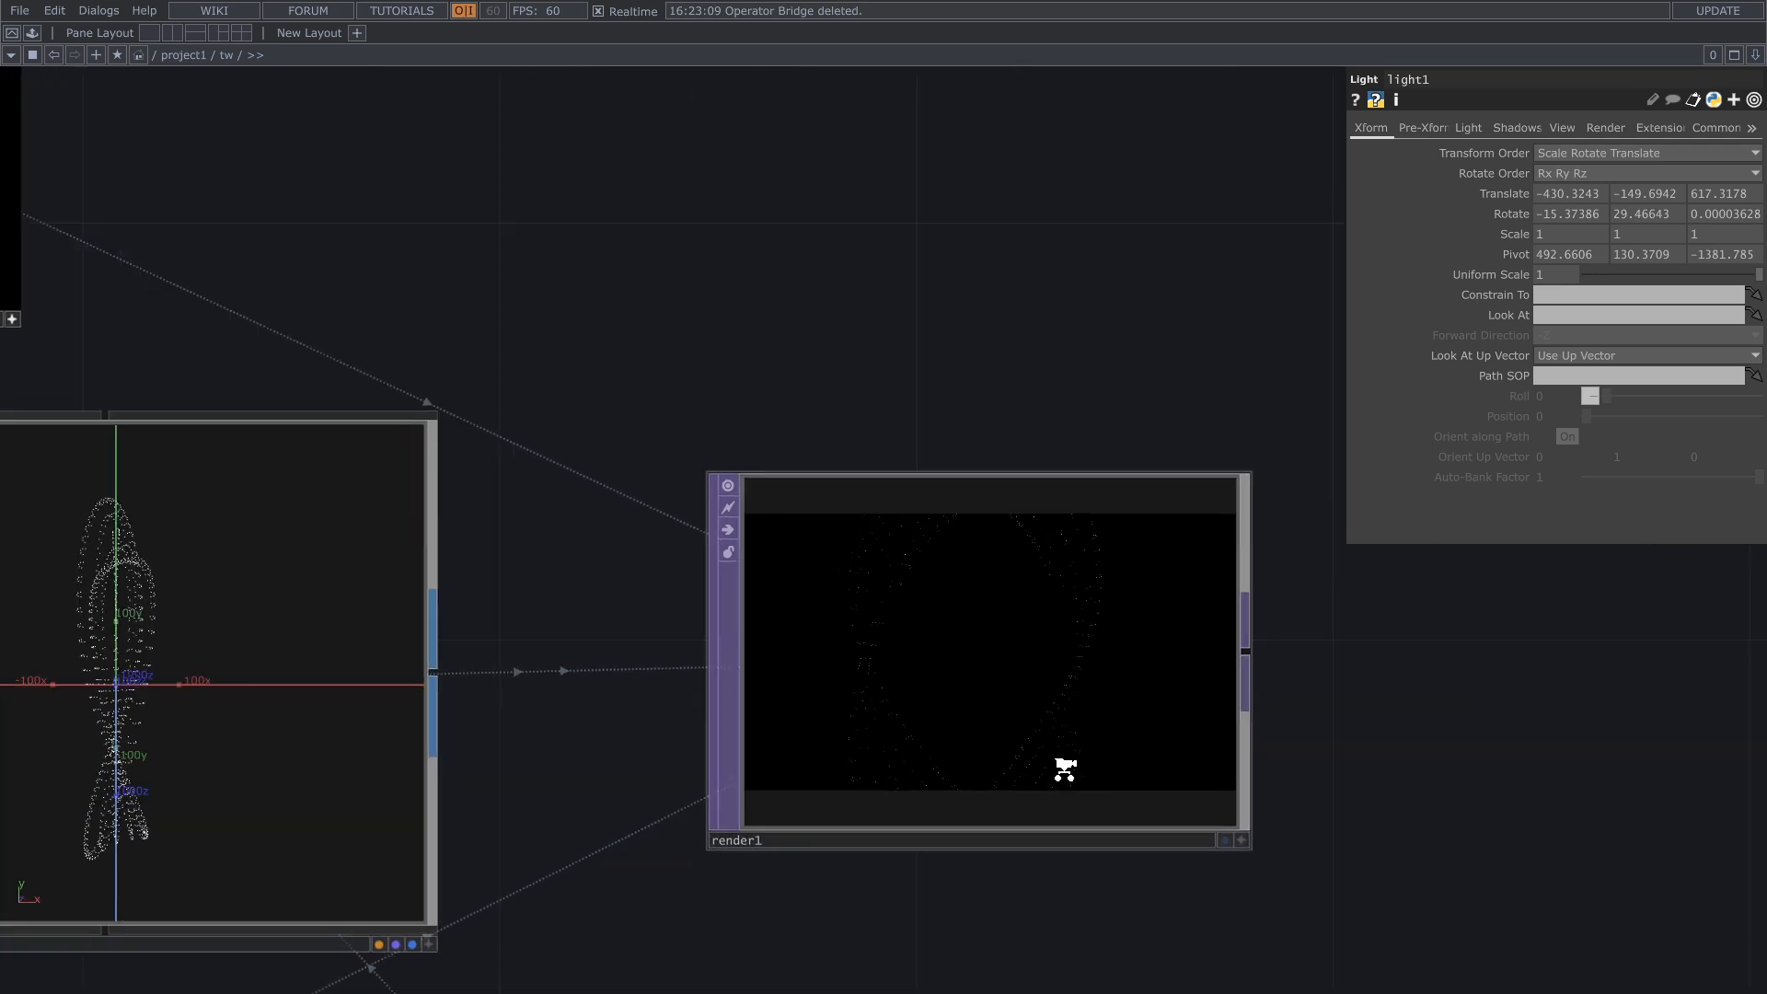
pyautogui.scroll(-8, 1005, 769)
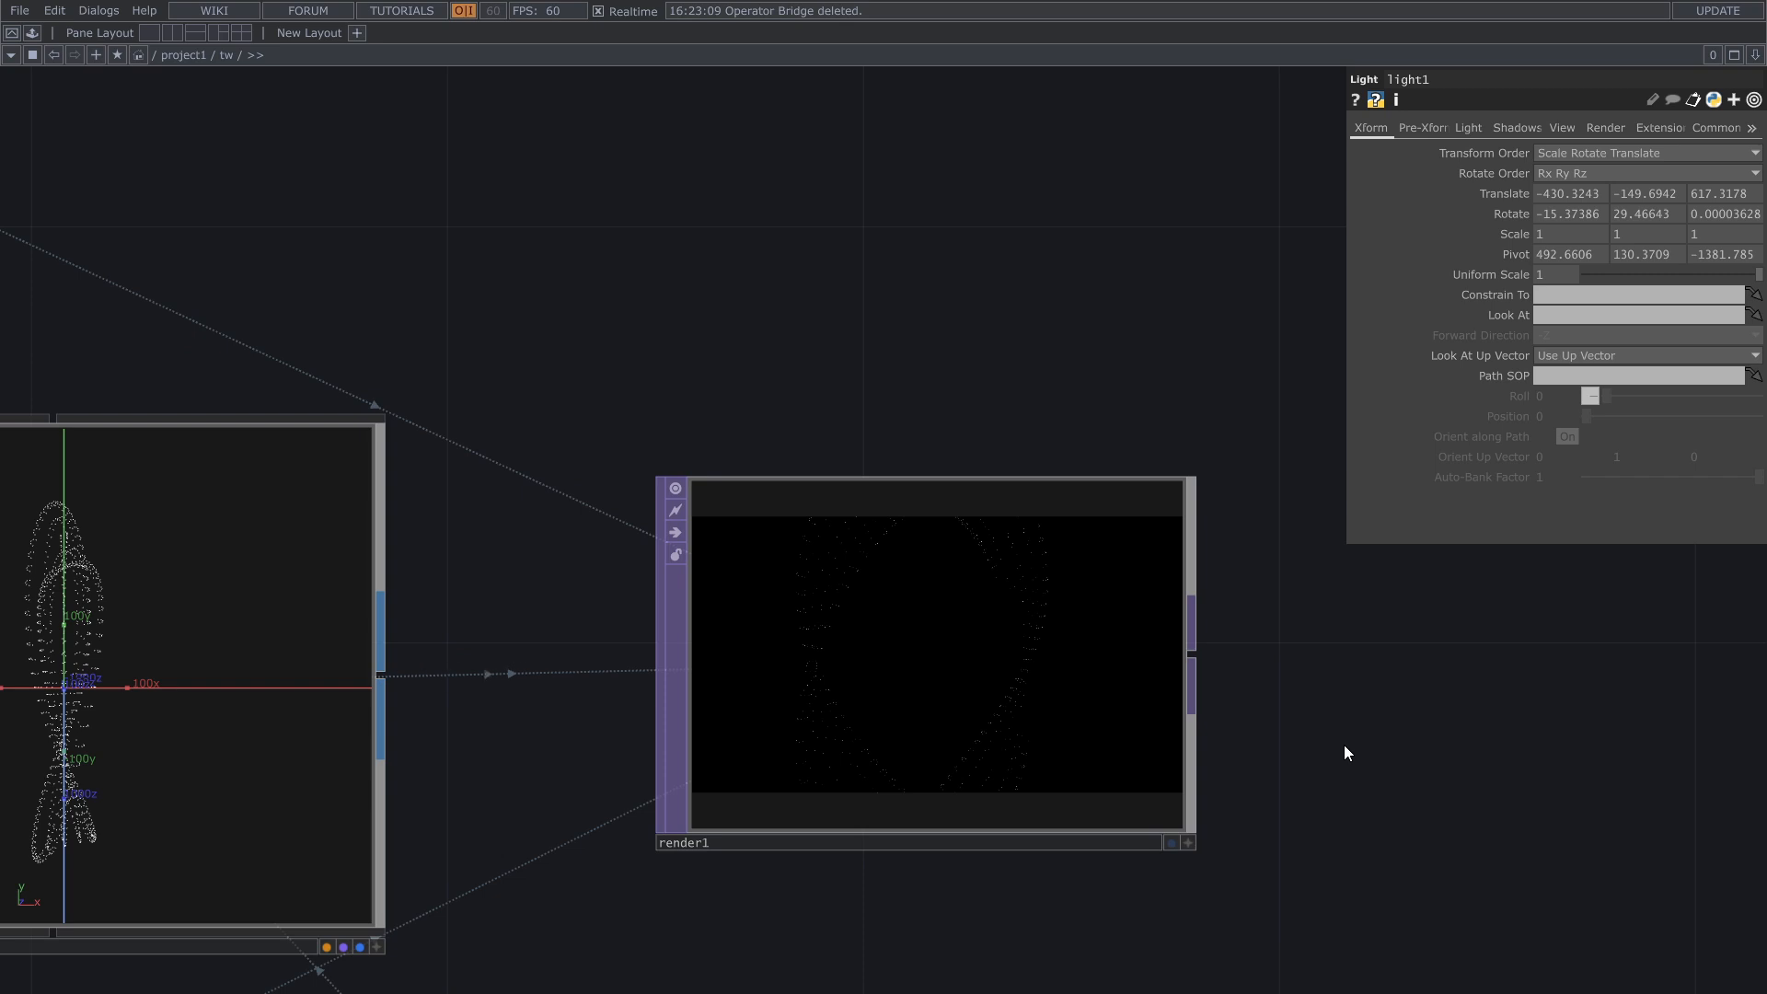
# Step: Set the Render TOP's resolution to 1920 x 1080
pyautogui.click(1704, 131)
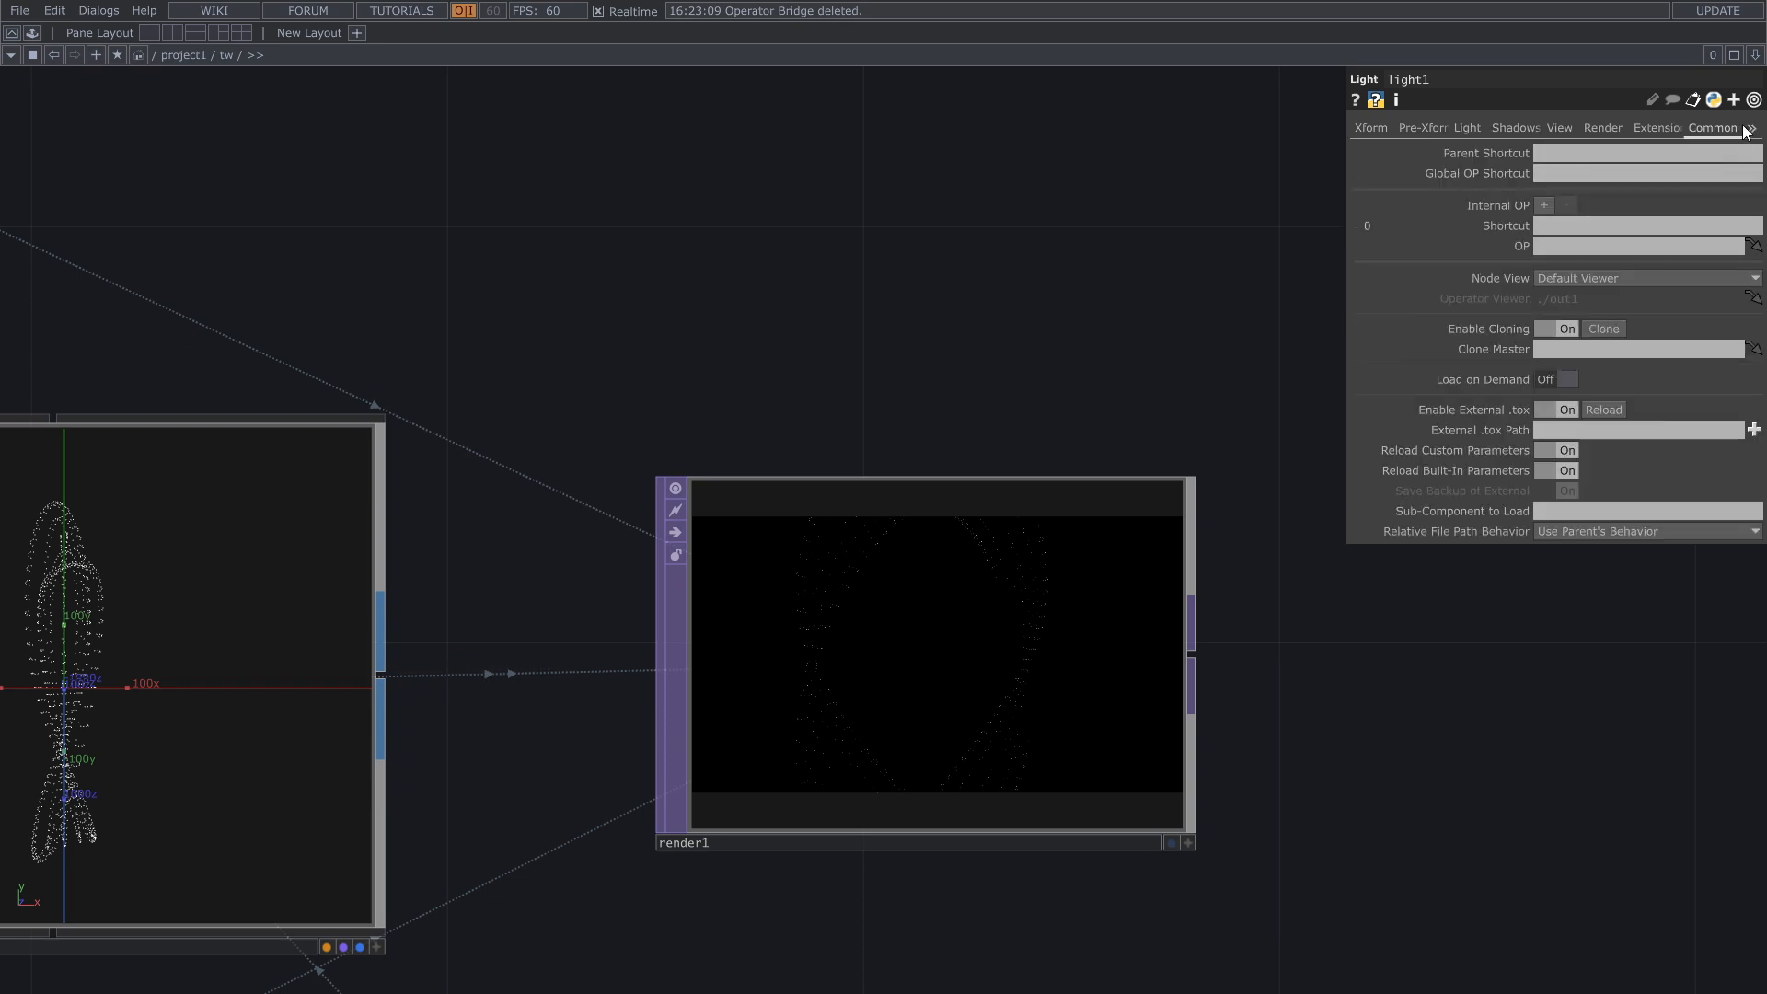
pyautogui.click(1187, 589)
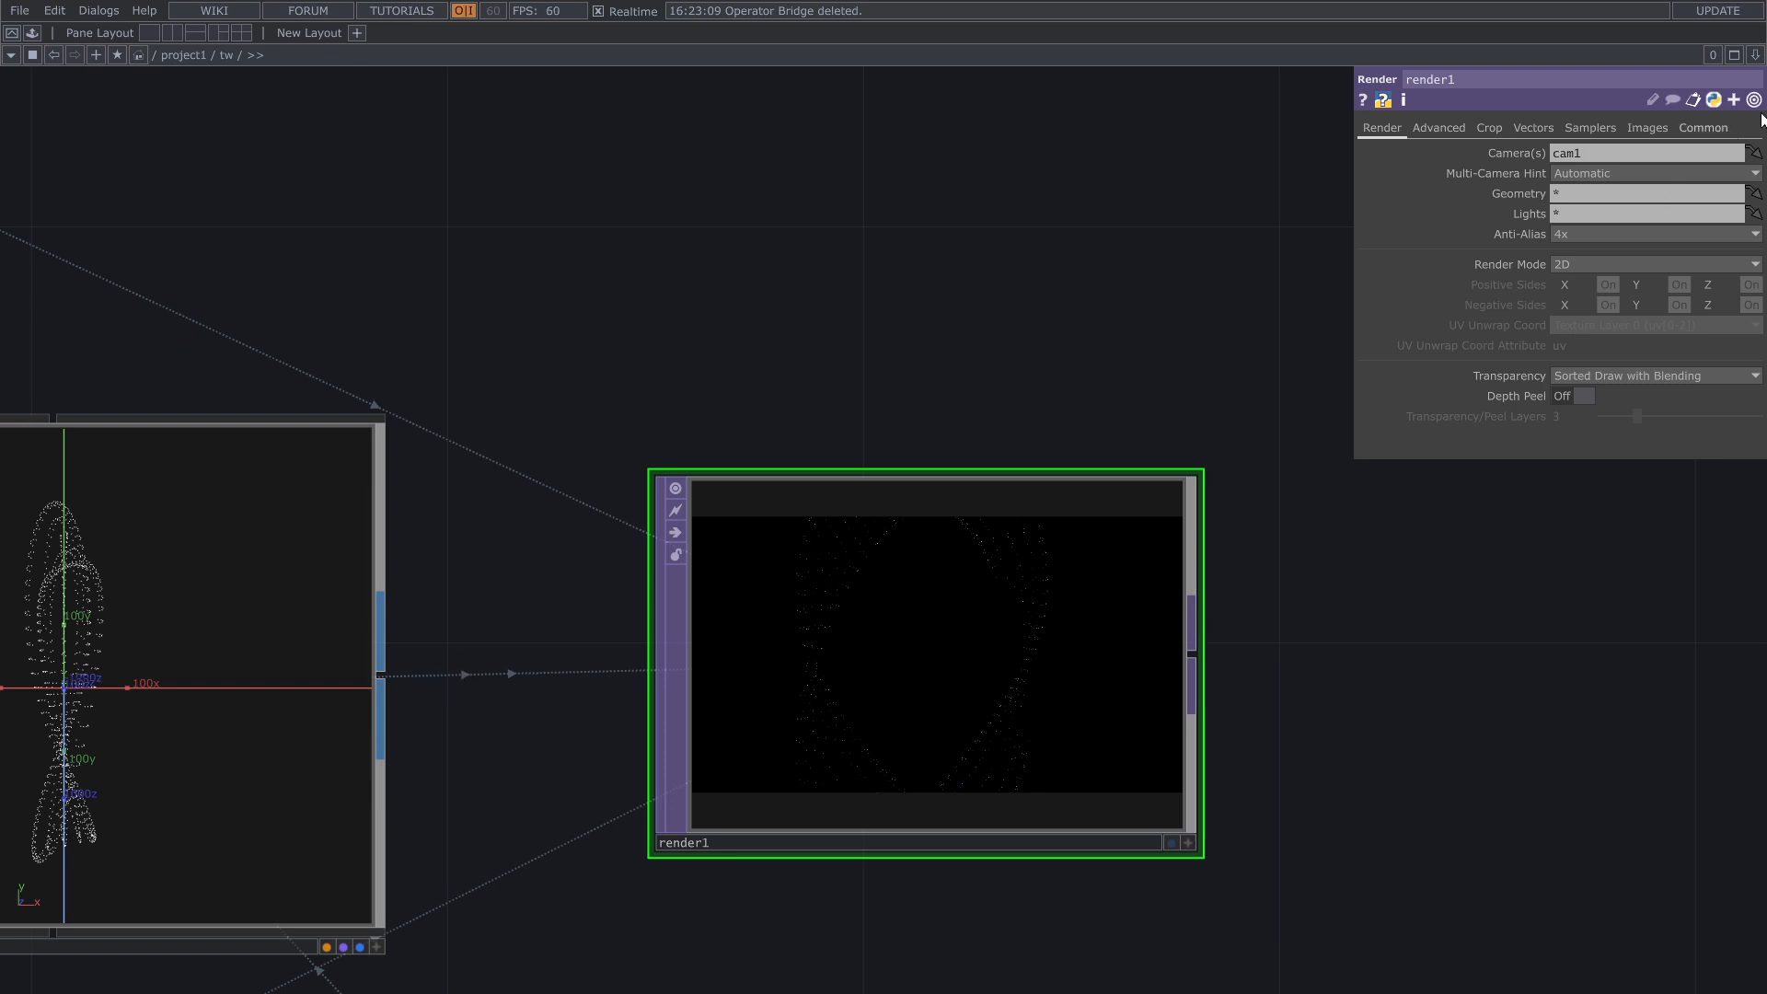
pyautogui.click(1713, 131)
pyautogui.click(1754, 154)
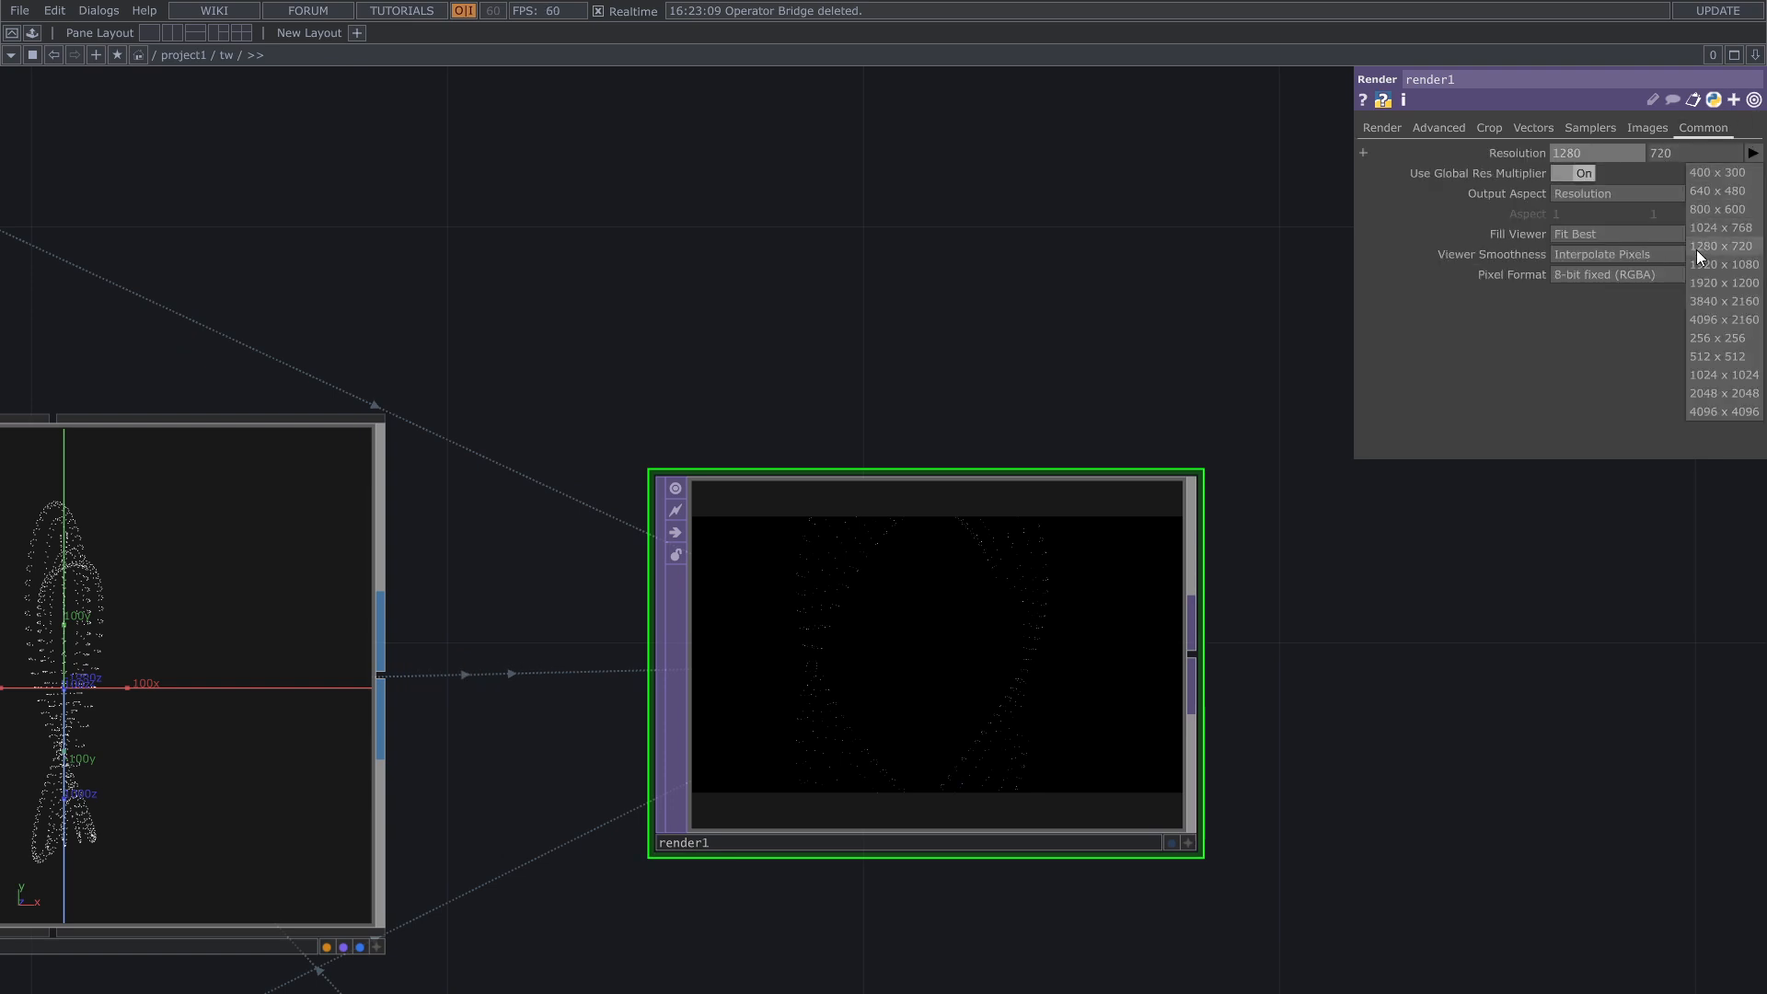
pyautogui.click(1699, 261)
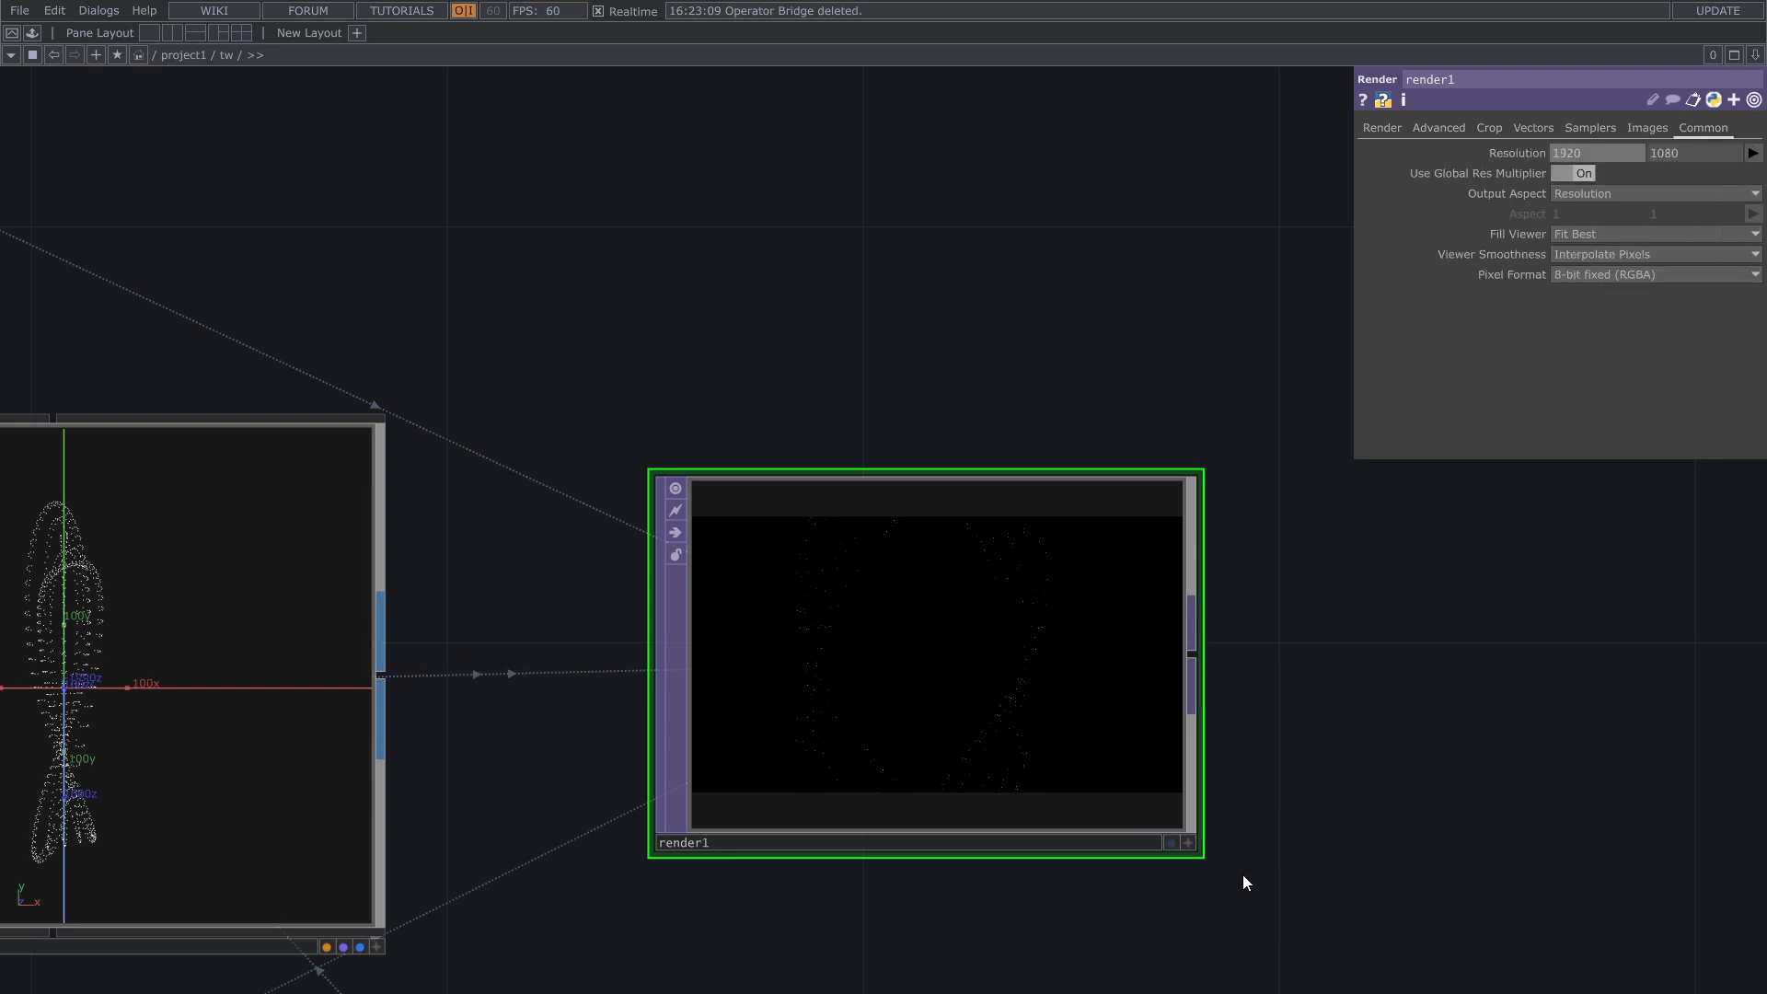
pyautogui.moveTo(1168, 863); pyautogui.dragTo(1128, 806)
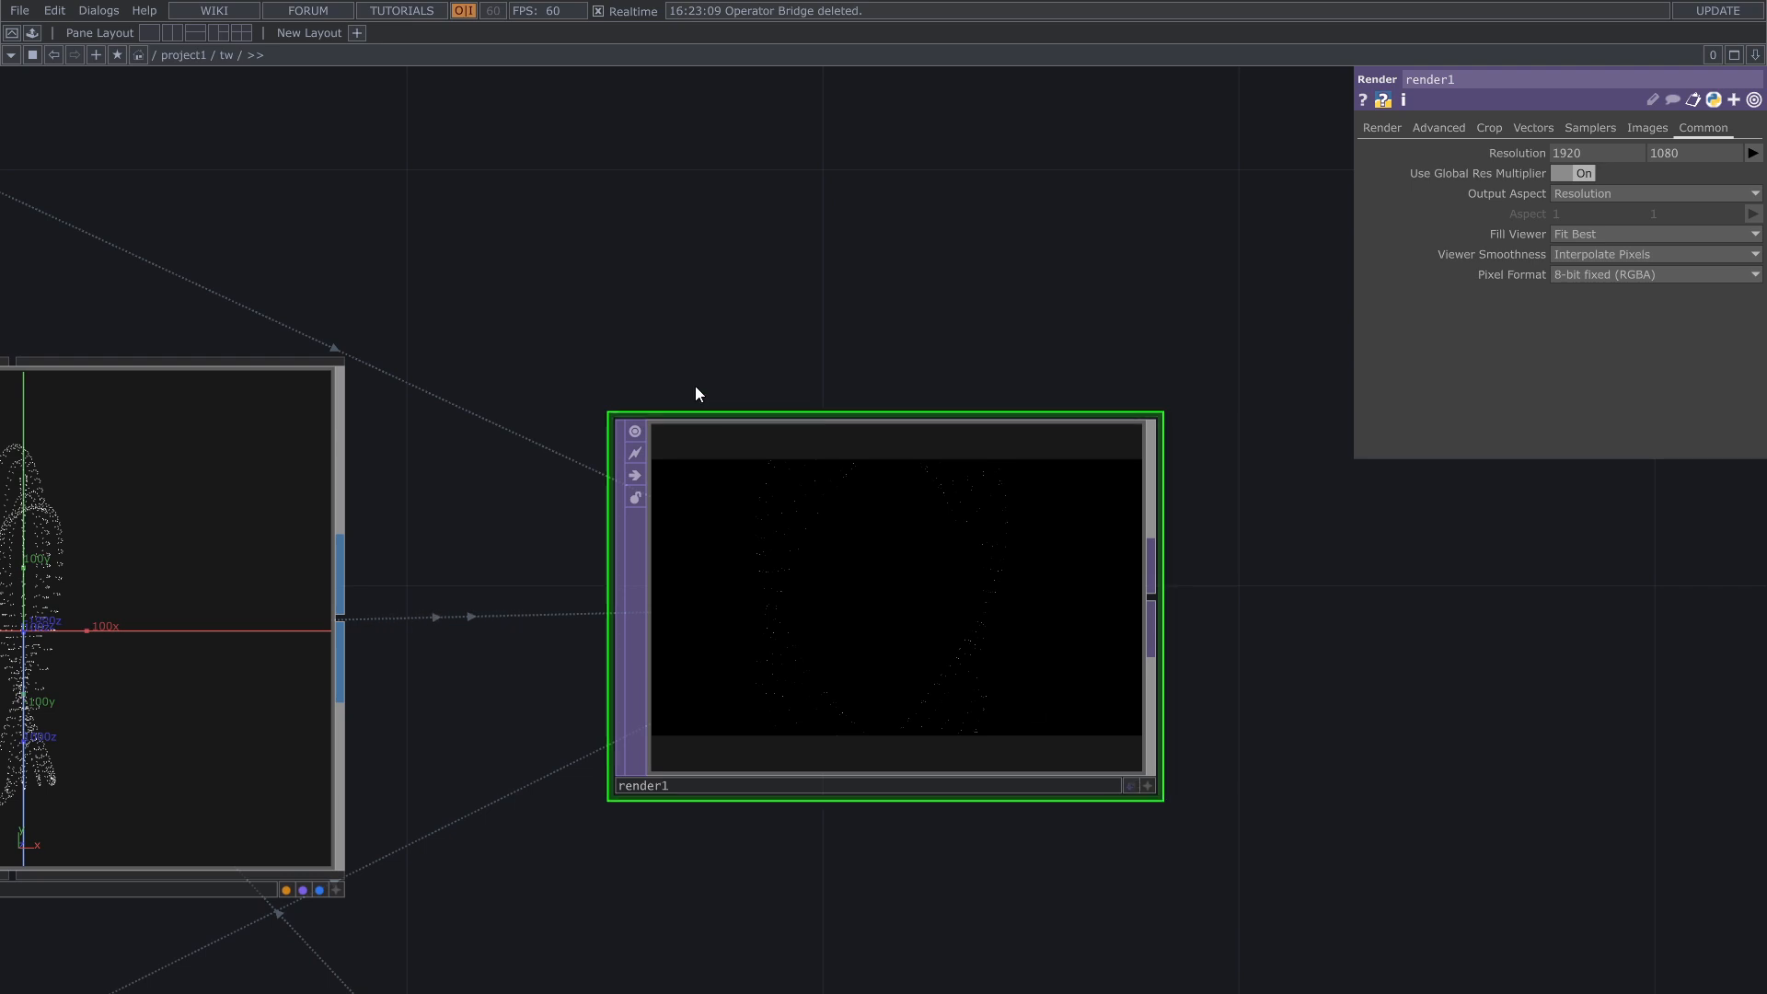
# Step: Append an Out TOP to the Render TOP's output, with space between the two nodes
pyautogui.click(34, 61)
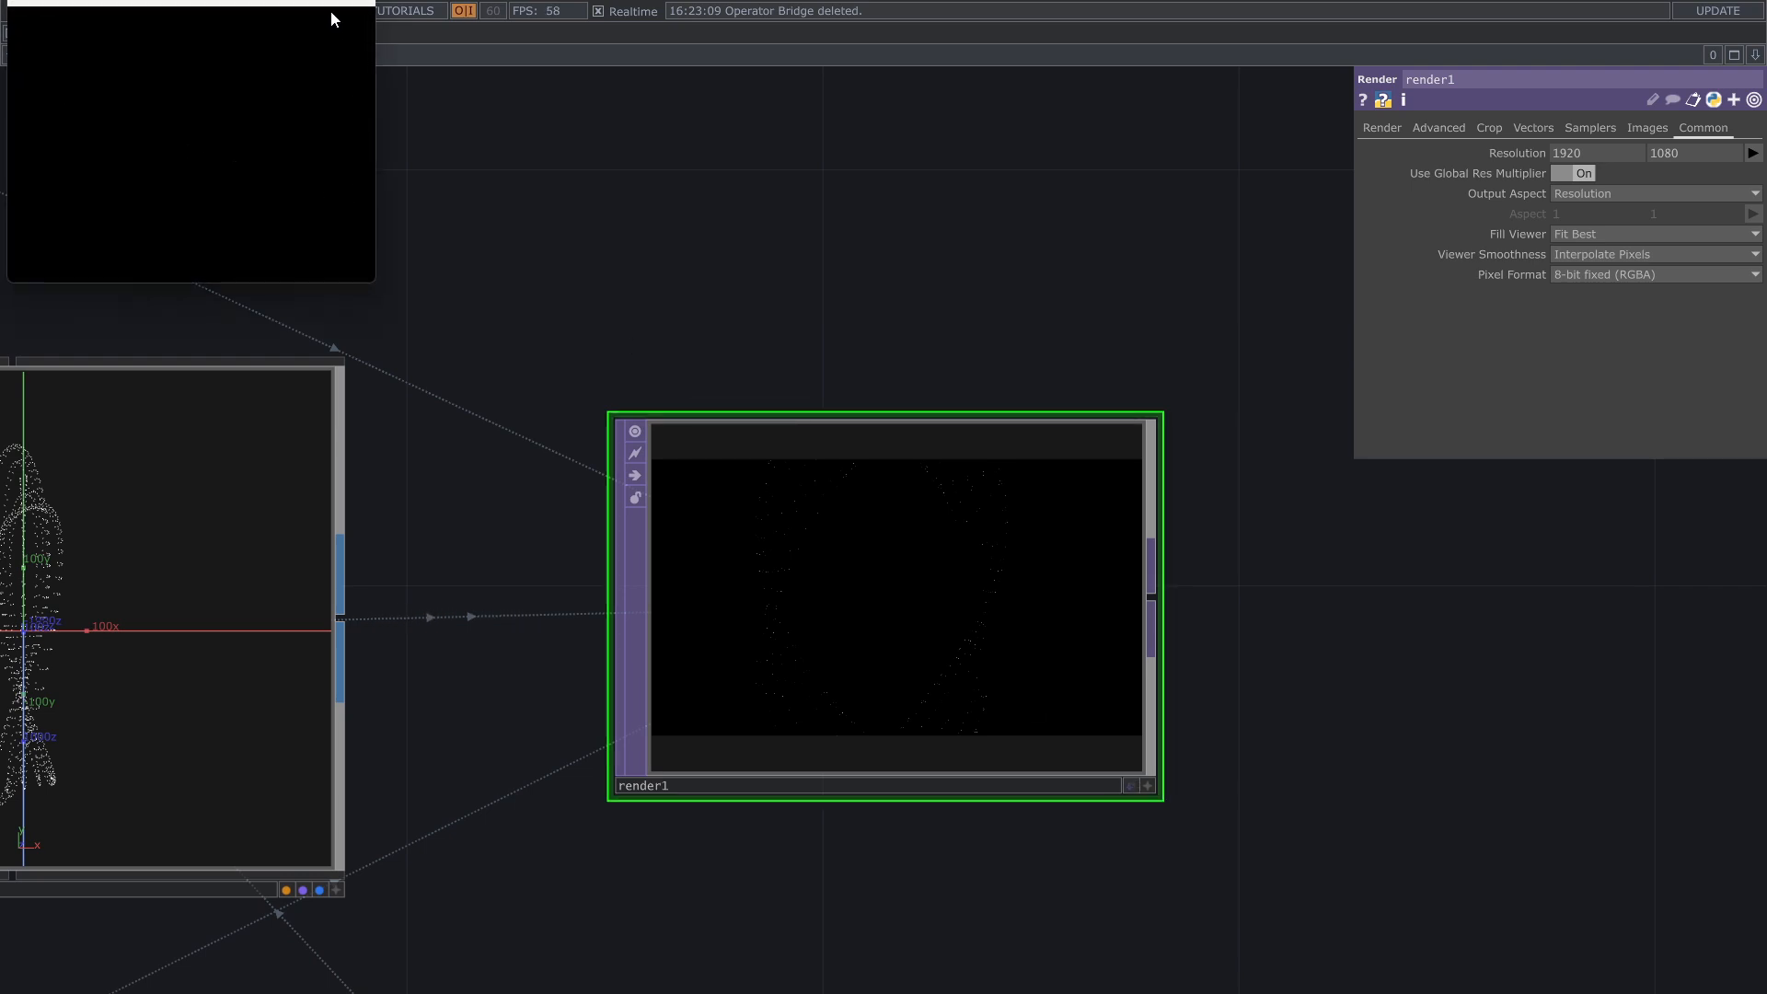
pyautogui.moveTo(1284, 594); pyautogui.dragTo(649, 598)
pyautogui.scroll(-2, 621, 600)
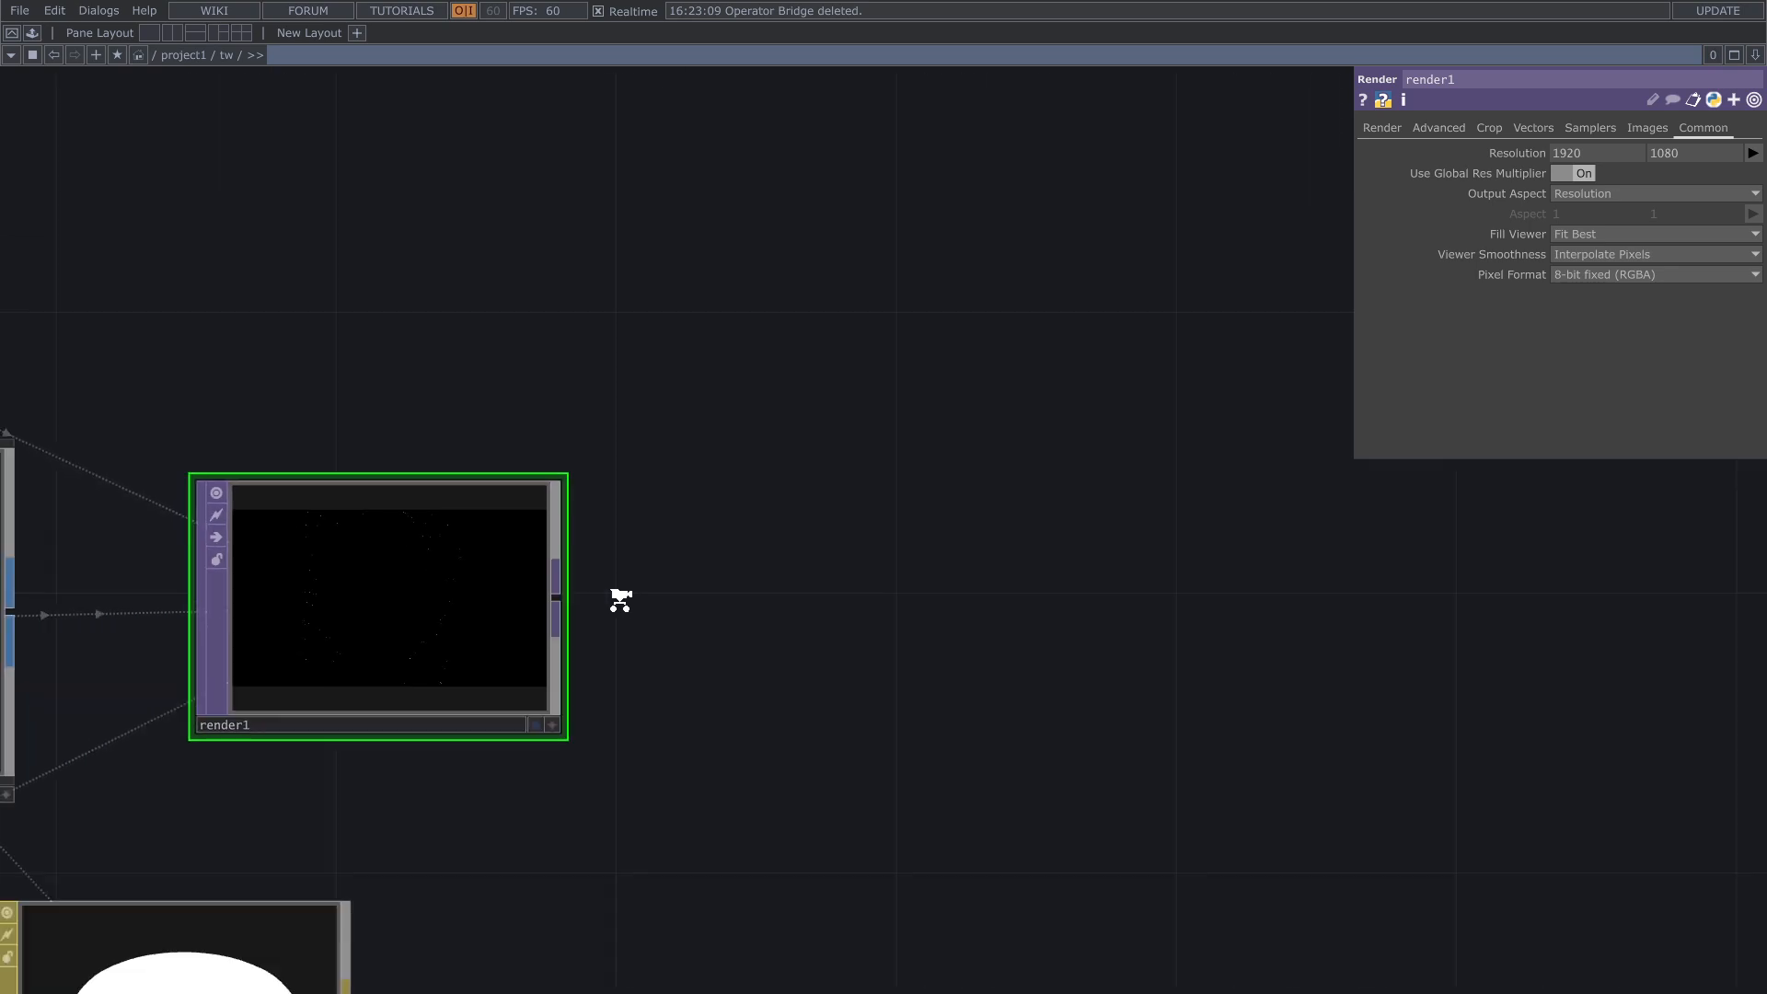
pyautogui.scroll(-2, 621, 600)
pyautogui.press('Tab')
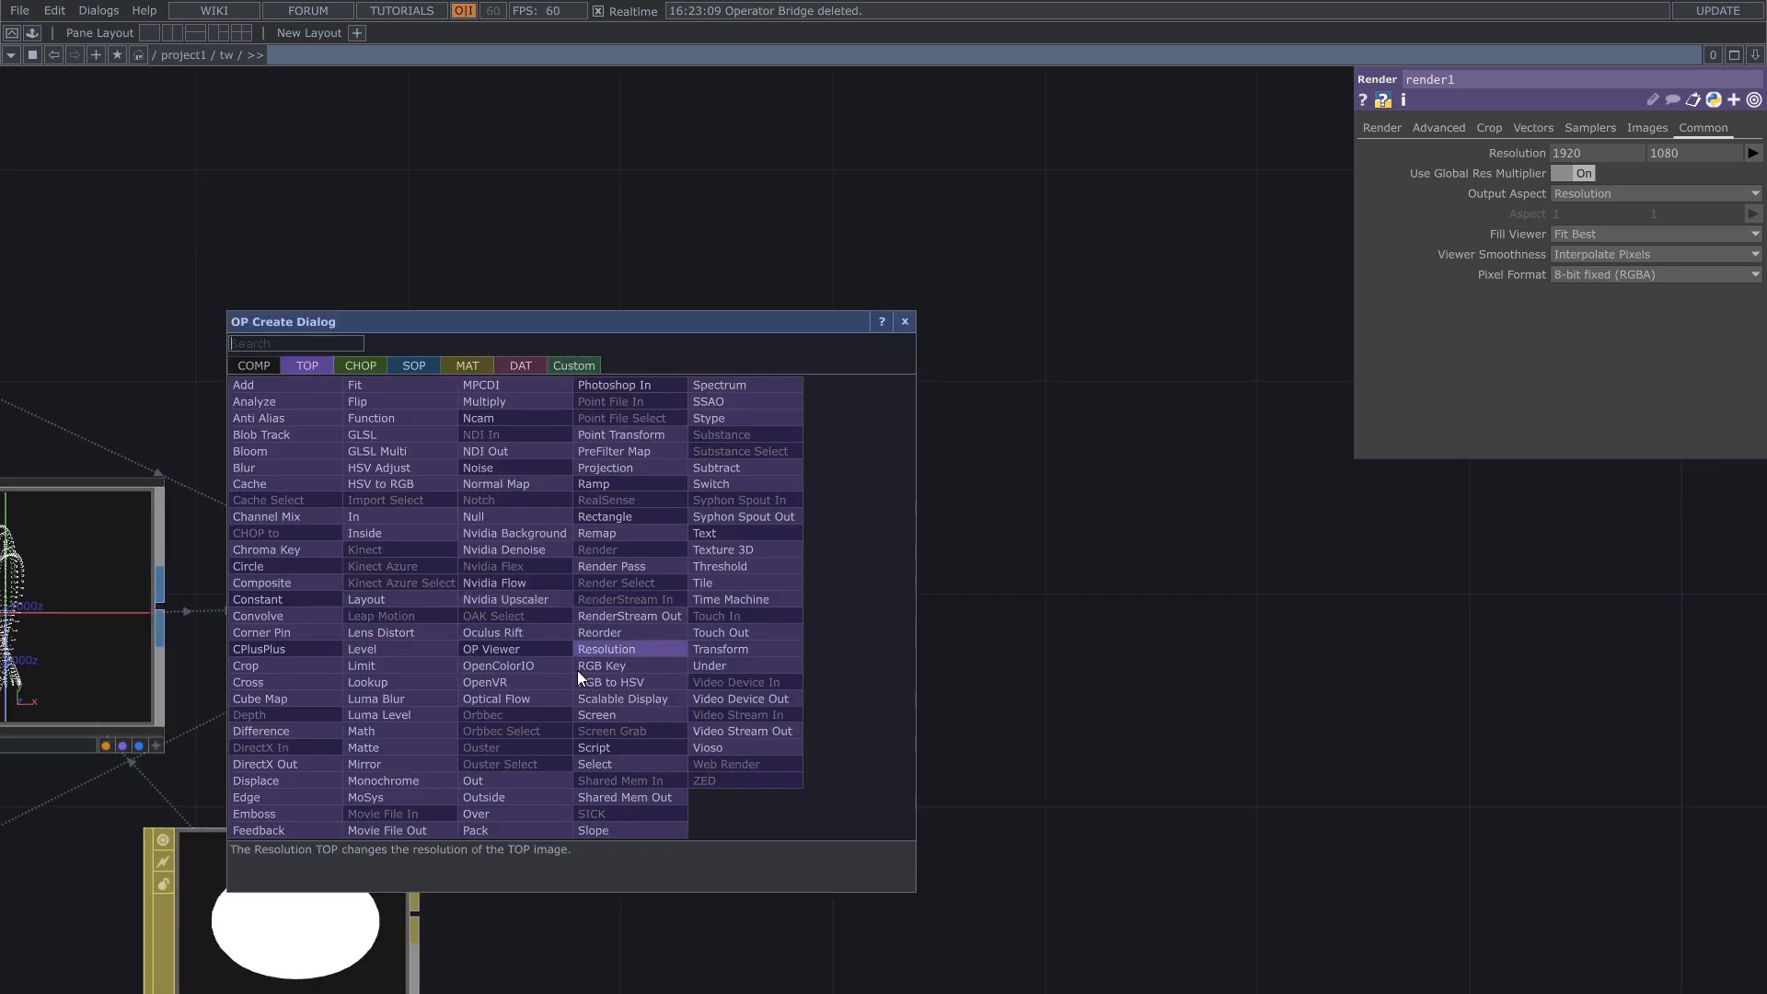
pyautogui.click(520, 778)
pyautogui.click(1196, 614)
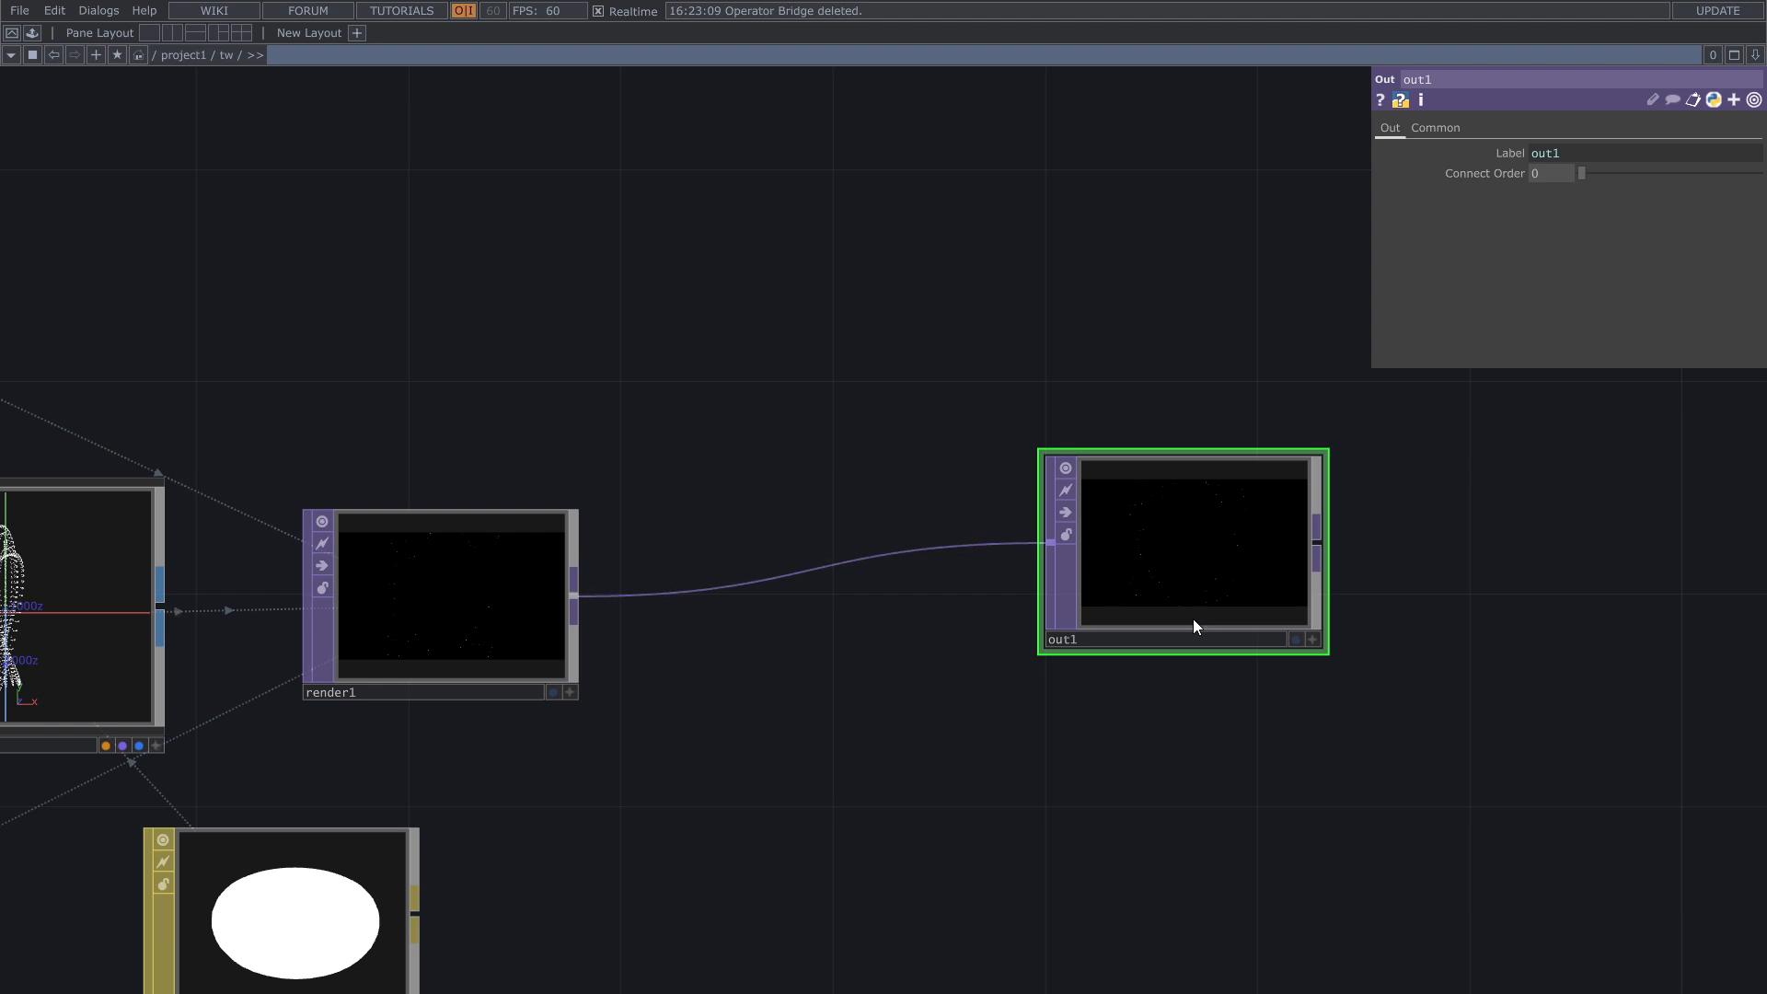
# Step: Open the tw component's output in a floating viewer window, shrink it and move it to a corner of the workspace
pyautogui.click(33, 35)
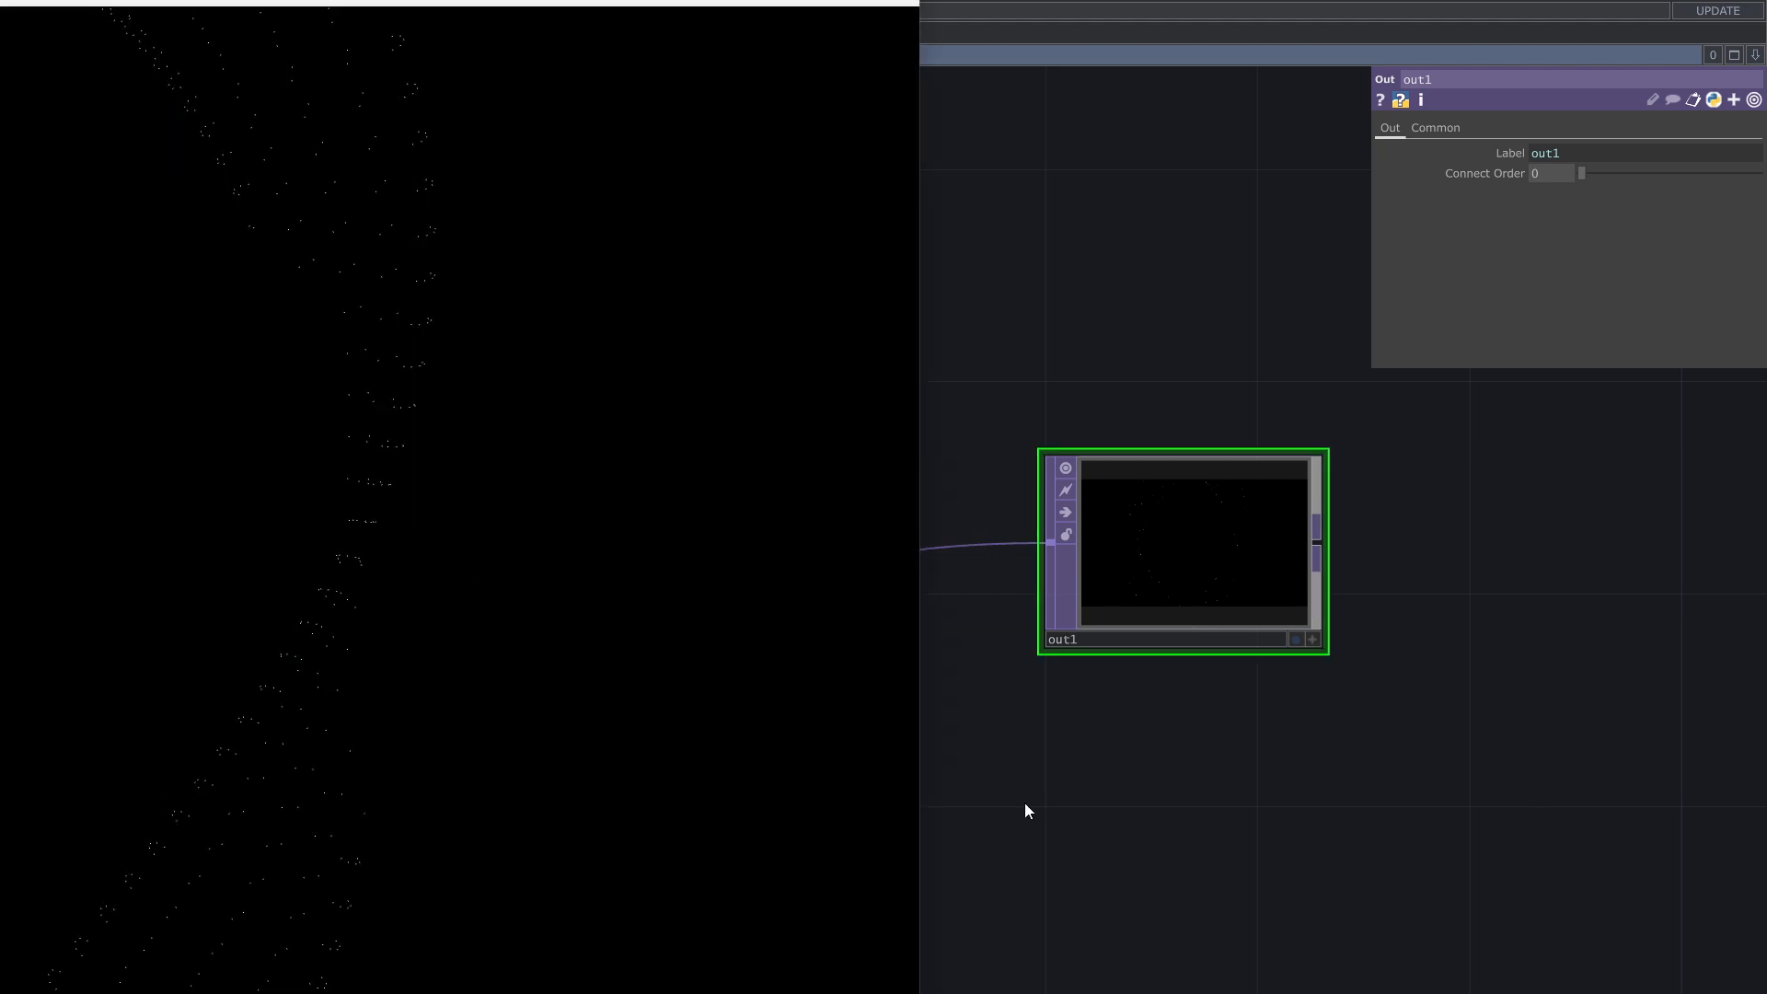
pyautogui.moveTo(771, 3); pyautogui.dragTo(1215, 53)
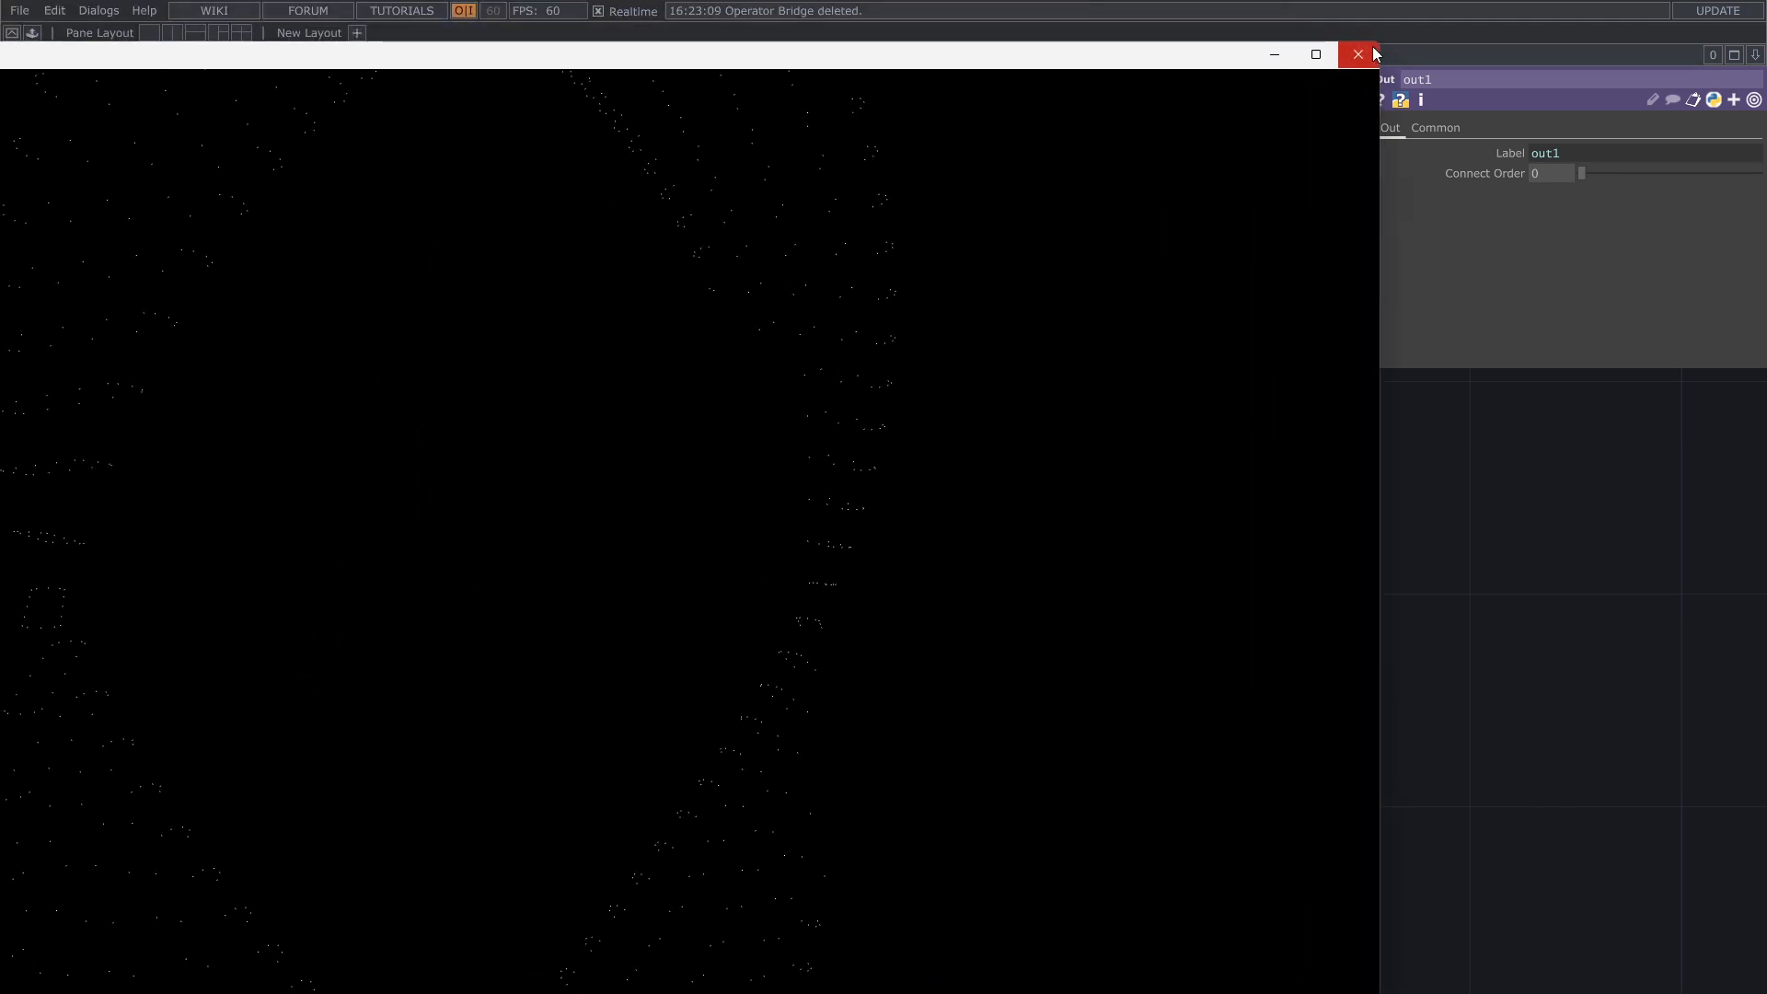
pyautogui.moveTo(1380, 48); pyautogui.dragTo(440, 703)
pyautogui.moveTo(288, 722); pyautogui.dragTo(964, 247)
pyautogui.moveTo(1109, 593); pyautogui.dragTo(979, 725)
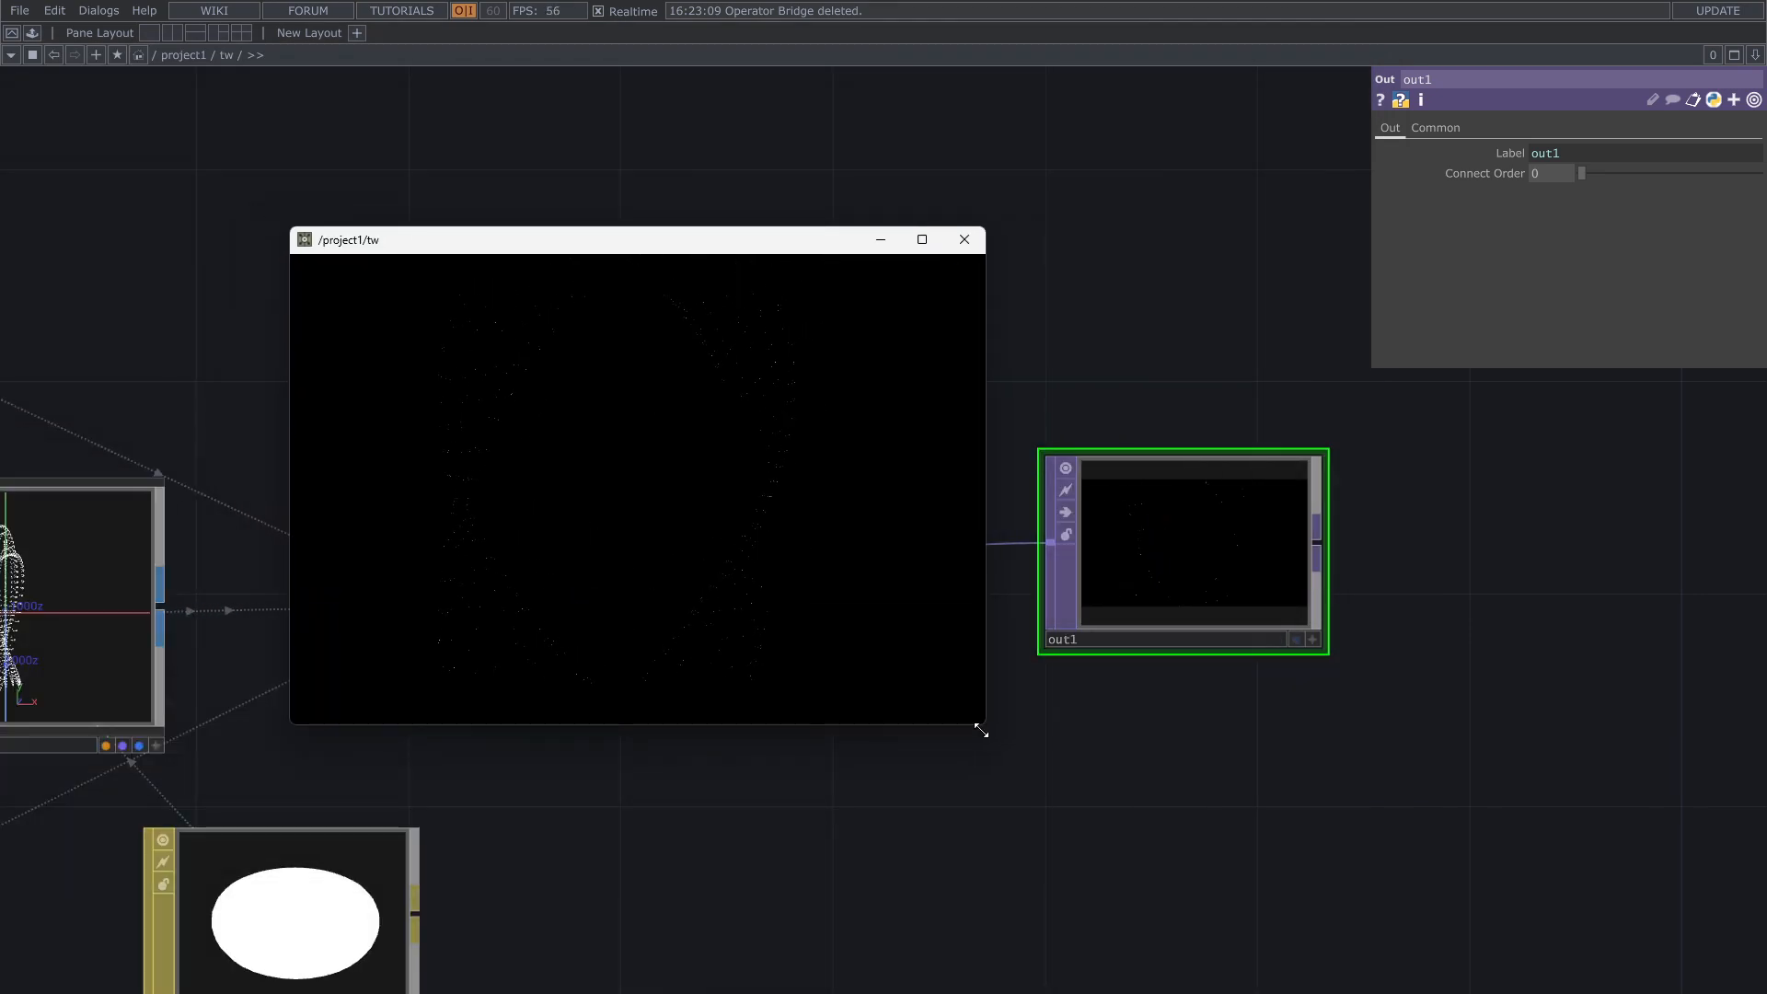
pyautogui.moveTo(722, 253); pyautogui.dragTo(459, 51)
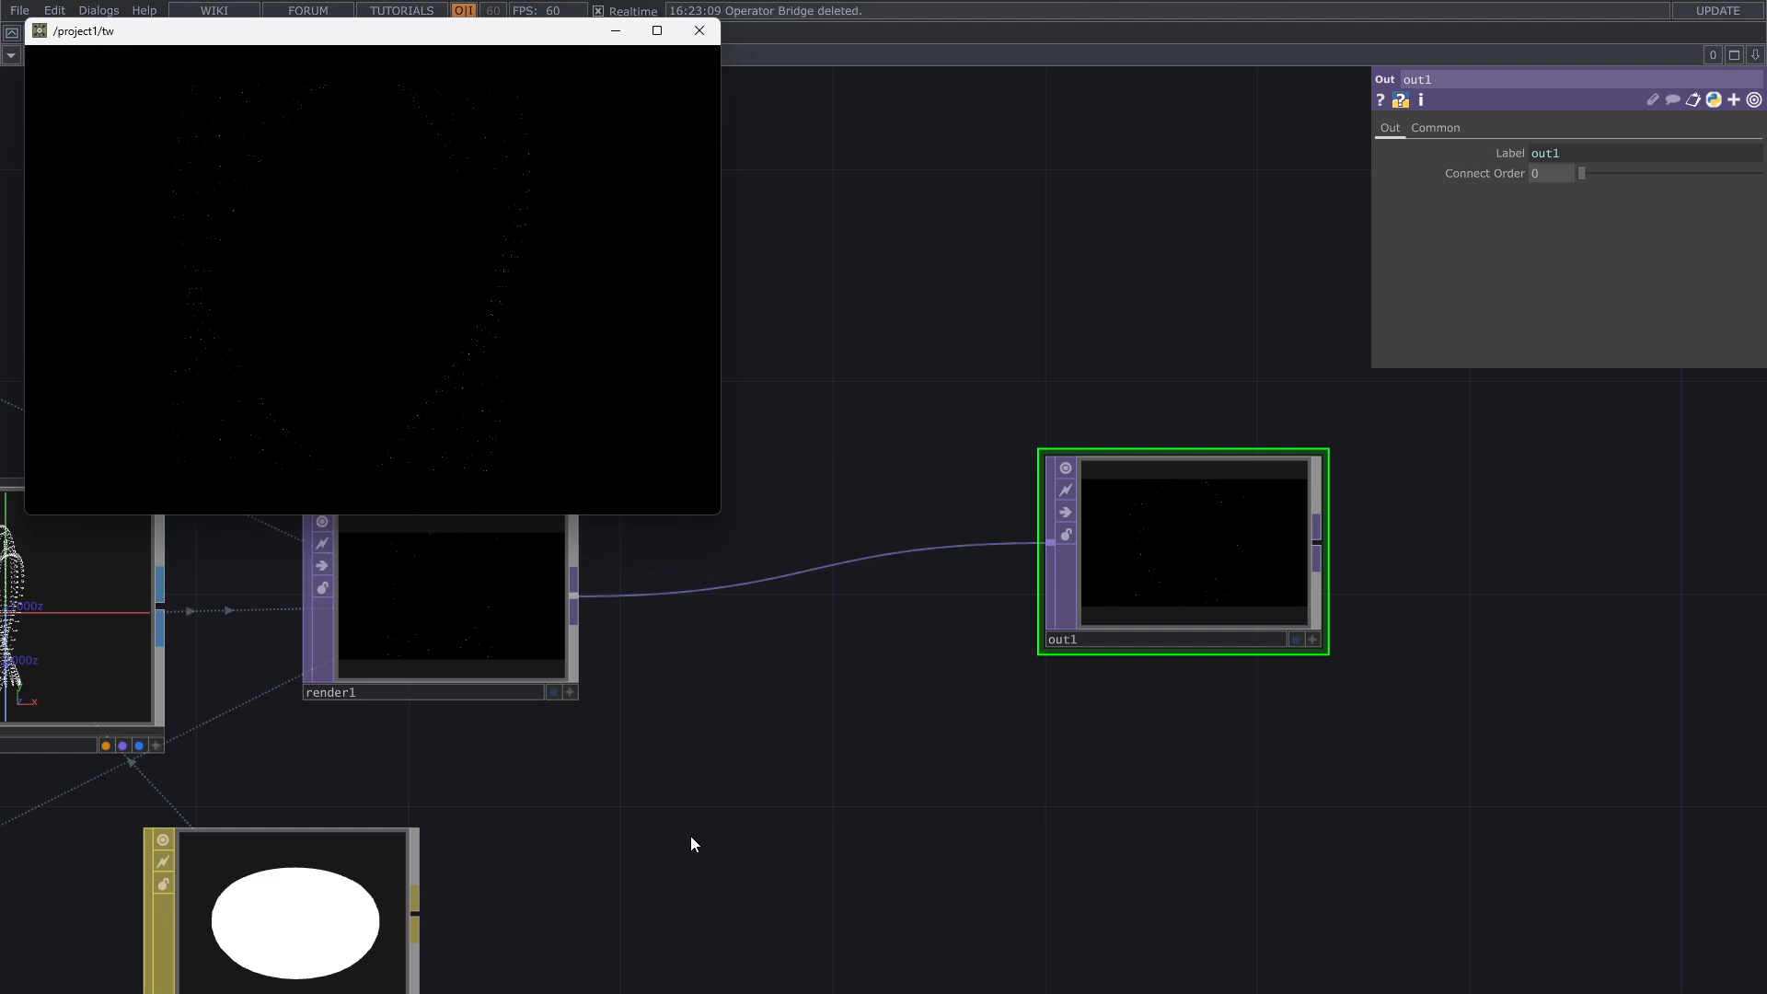
# Step: Review the network from the Out TOP back to the Triple_Twist_Mobius_Strip operator and its connection to the Null TOP
pyautogui.moveTo(788, 815); pyautogui.dragTo(1532, 638)
pyautogui.scroll(-7, 1383, 690)
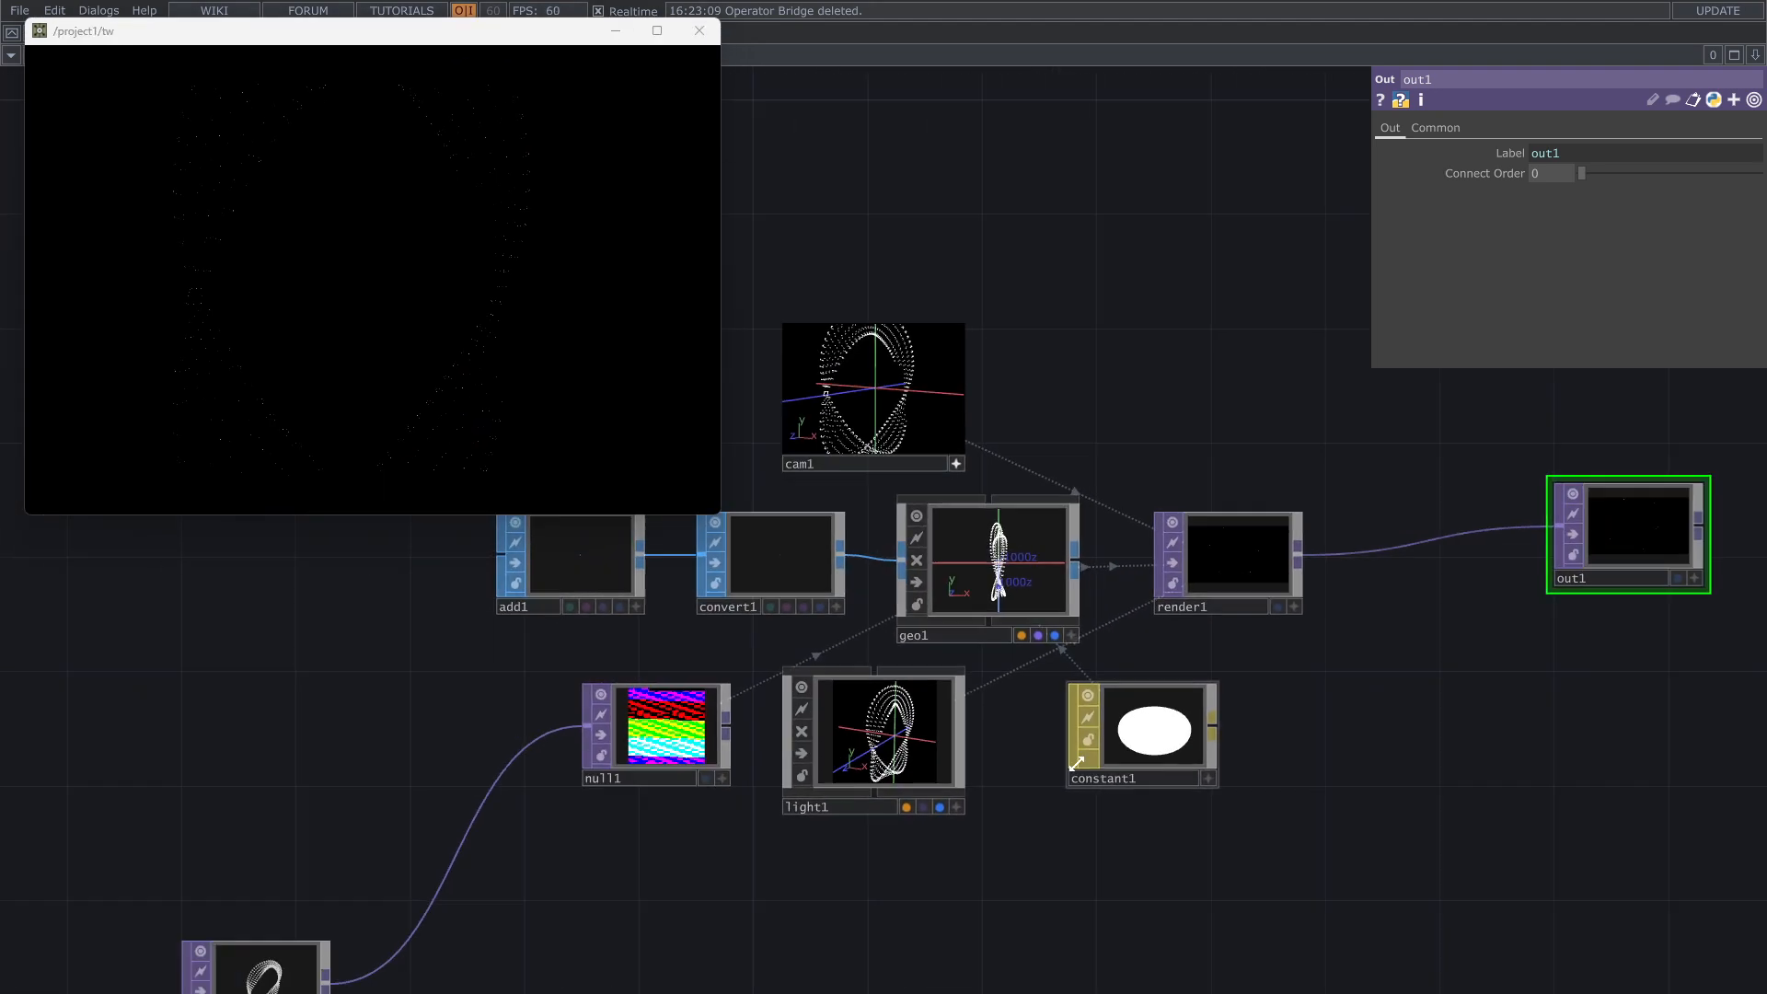
pyautogui.moveTo(874, 880); pyautogui.dragTo(1214, 636)
pyautogui.scroll(7, 822, 729)
pyautogui.moveTo(1043, 750); pyautogui.dragTo(984, 881)
pyautogui.moveTo(905, 795); pyautogui.dragTo(755, 793)
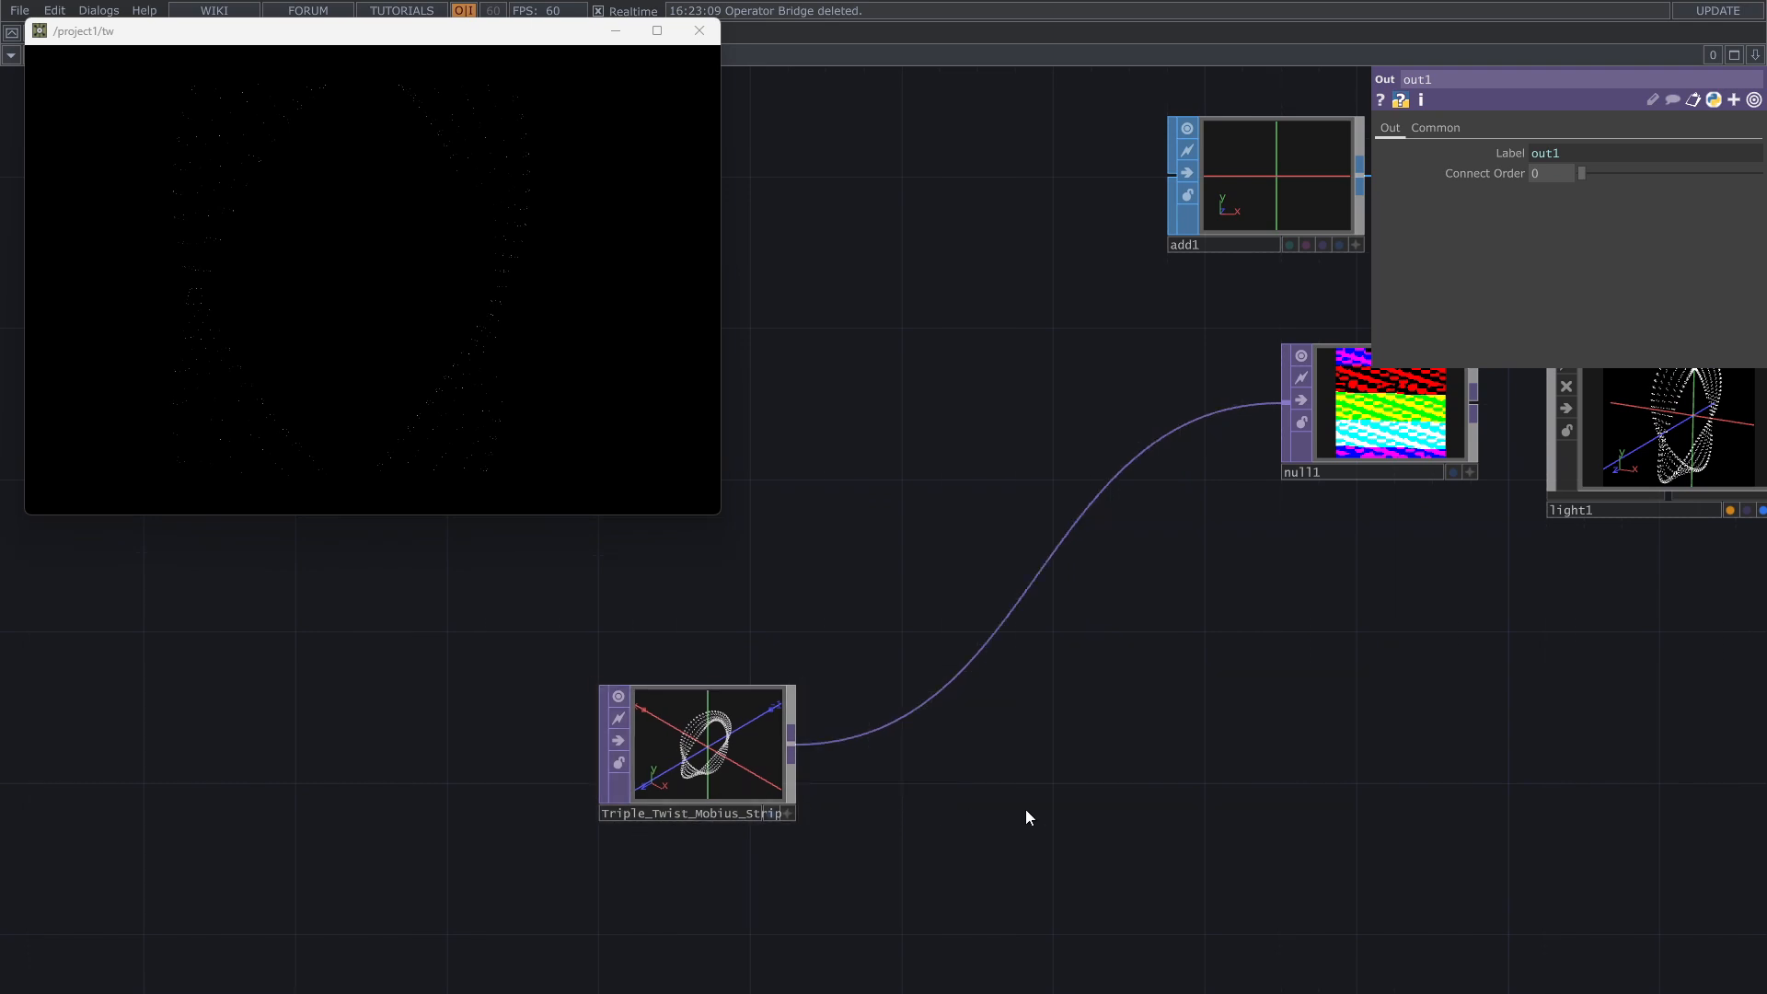
pyautogui.moveTo(1025, 817); pyautogui.dragTo(782, 827)
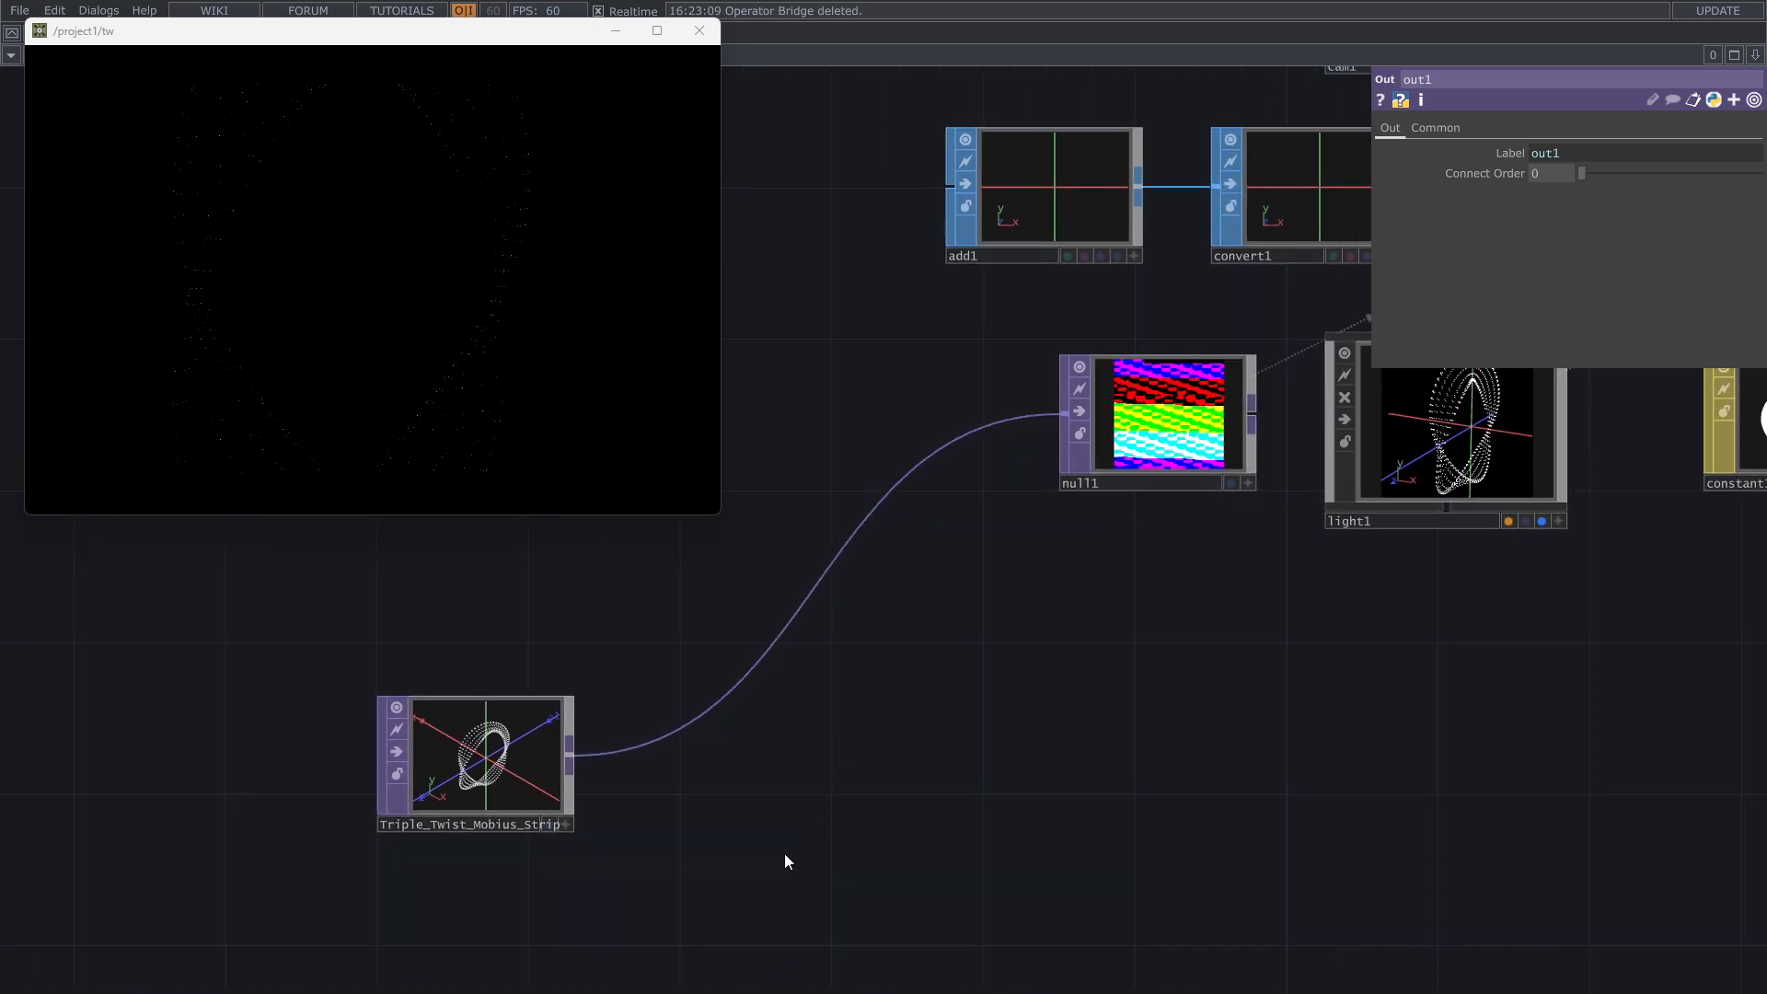
pyautogui.moveTo(705, 882); pyautogui.dragTo(903, 804)
pyautogui.moveTo(728, 727); pyautogui.dragTo(576, 732)
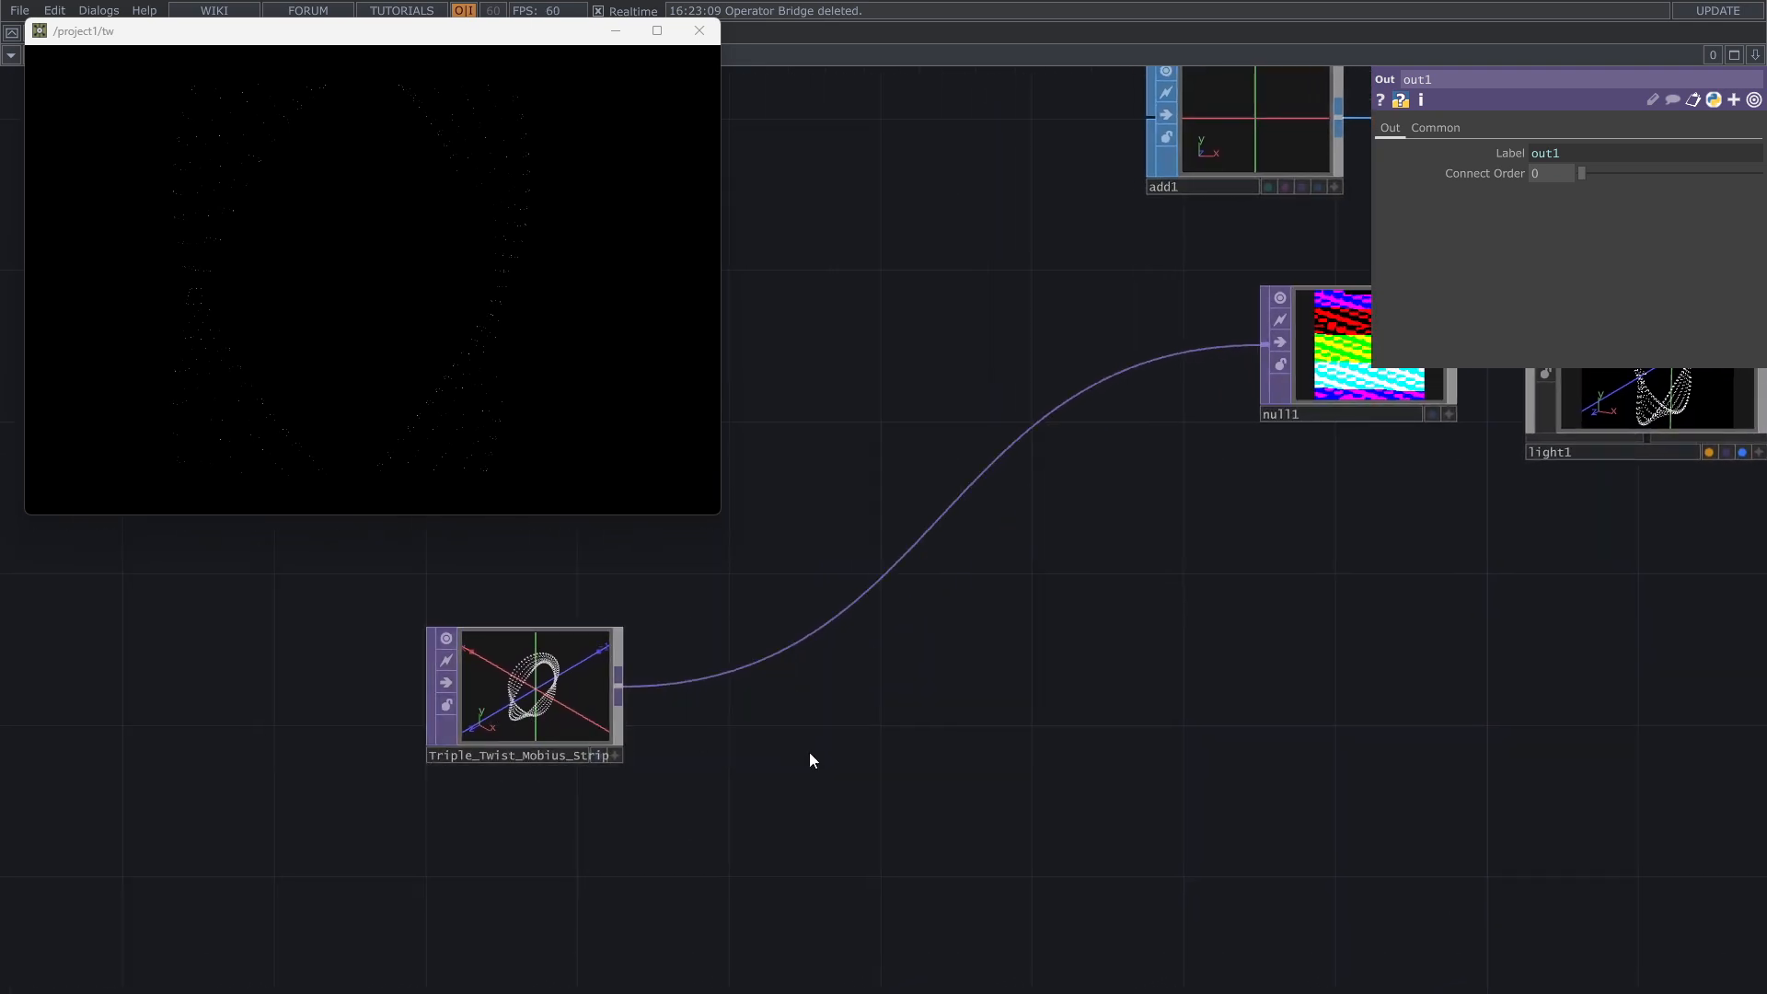
# Step: Inspect the network around the Null TOP and Geometry COMP and look closely at the Light COMP's point cloud preview
pyautogui.moveTo(804, 753); pyautogui.dragTo(728, 781)
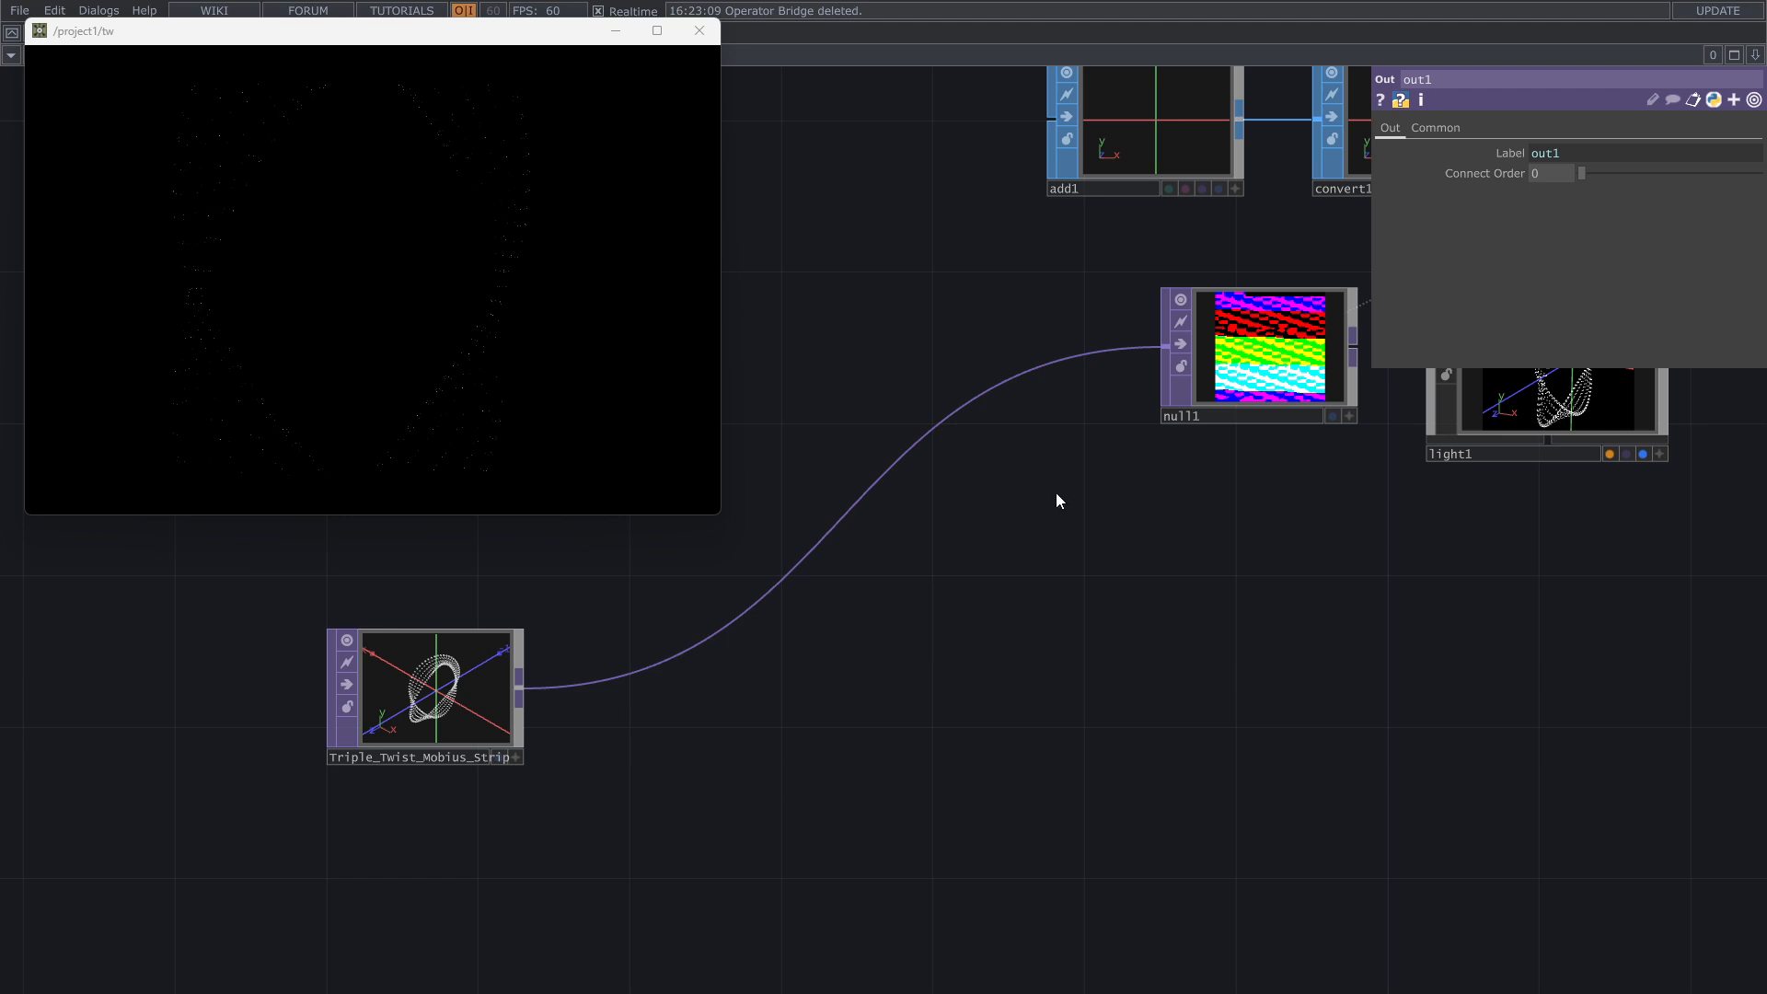
pyautogui.moveTo(1041, 512); pyautogui.dragTo(838, 856)
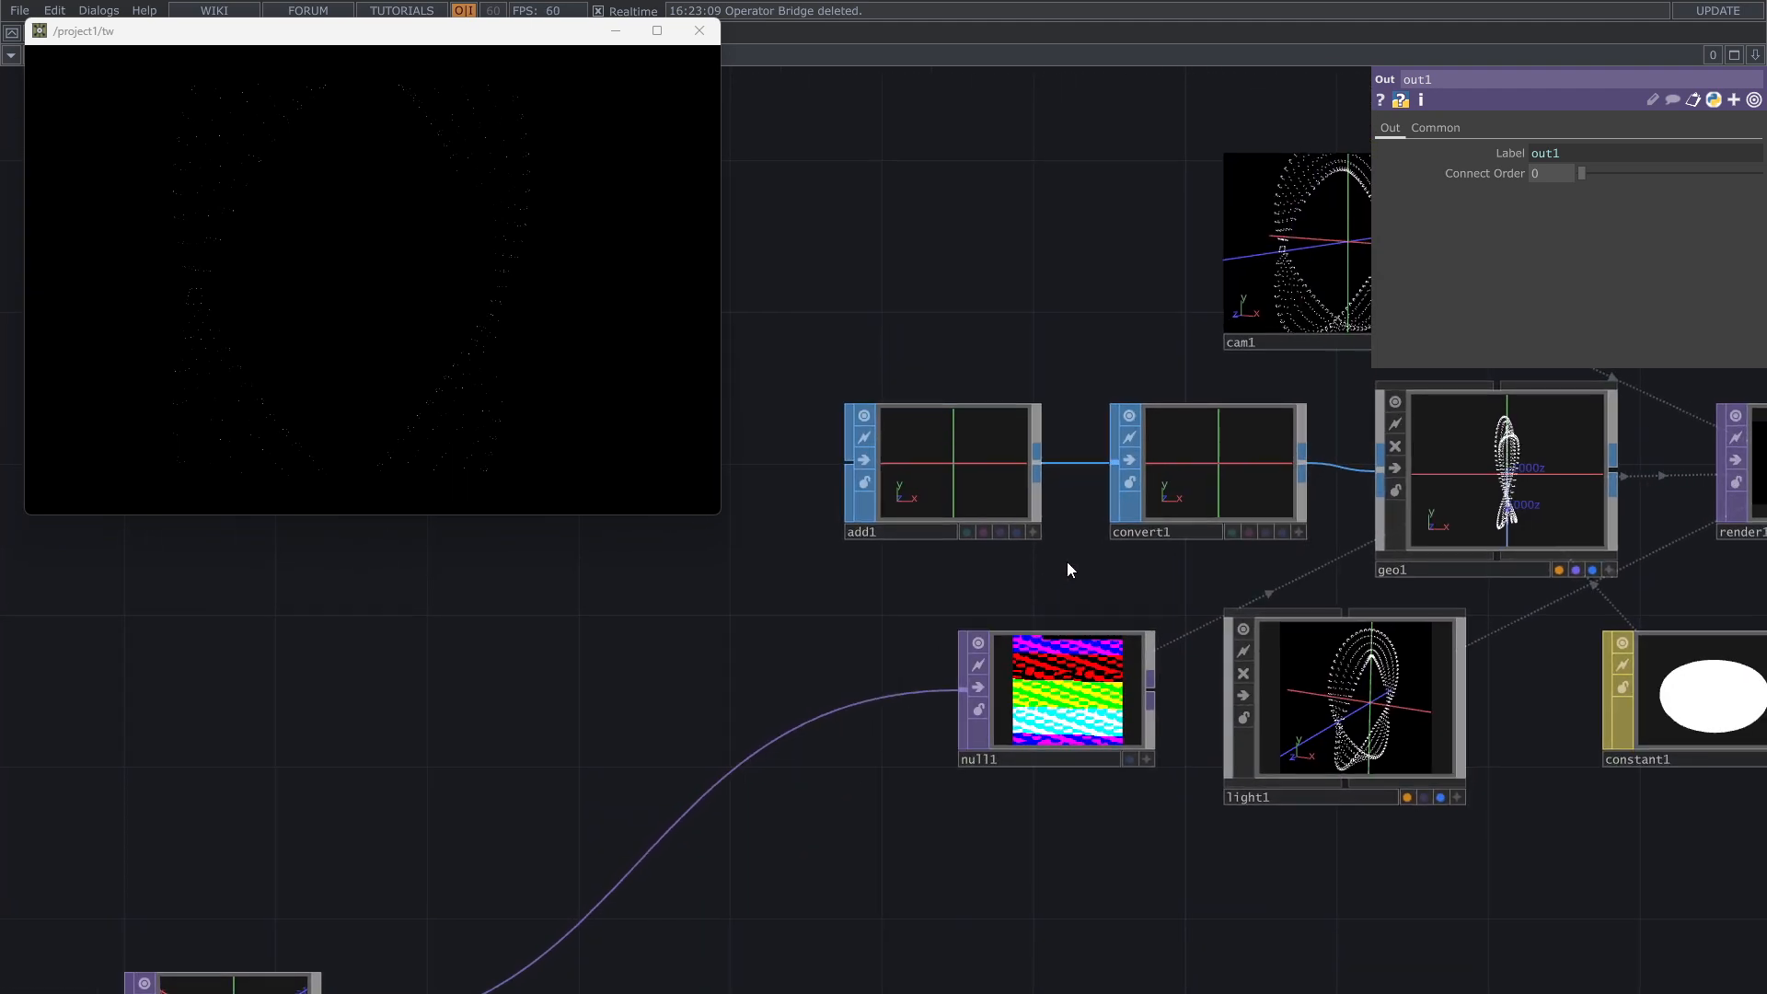
pyautogui.scroll(3, 1068, 562)
pyautogui.scroll(-5, 1067, 562)
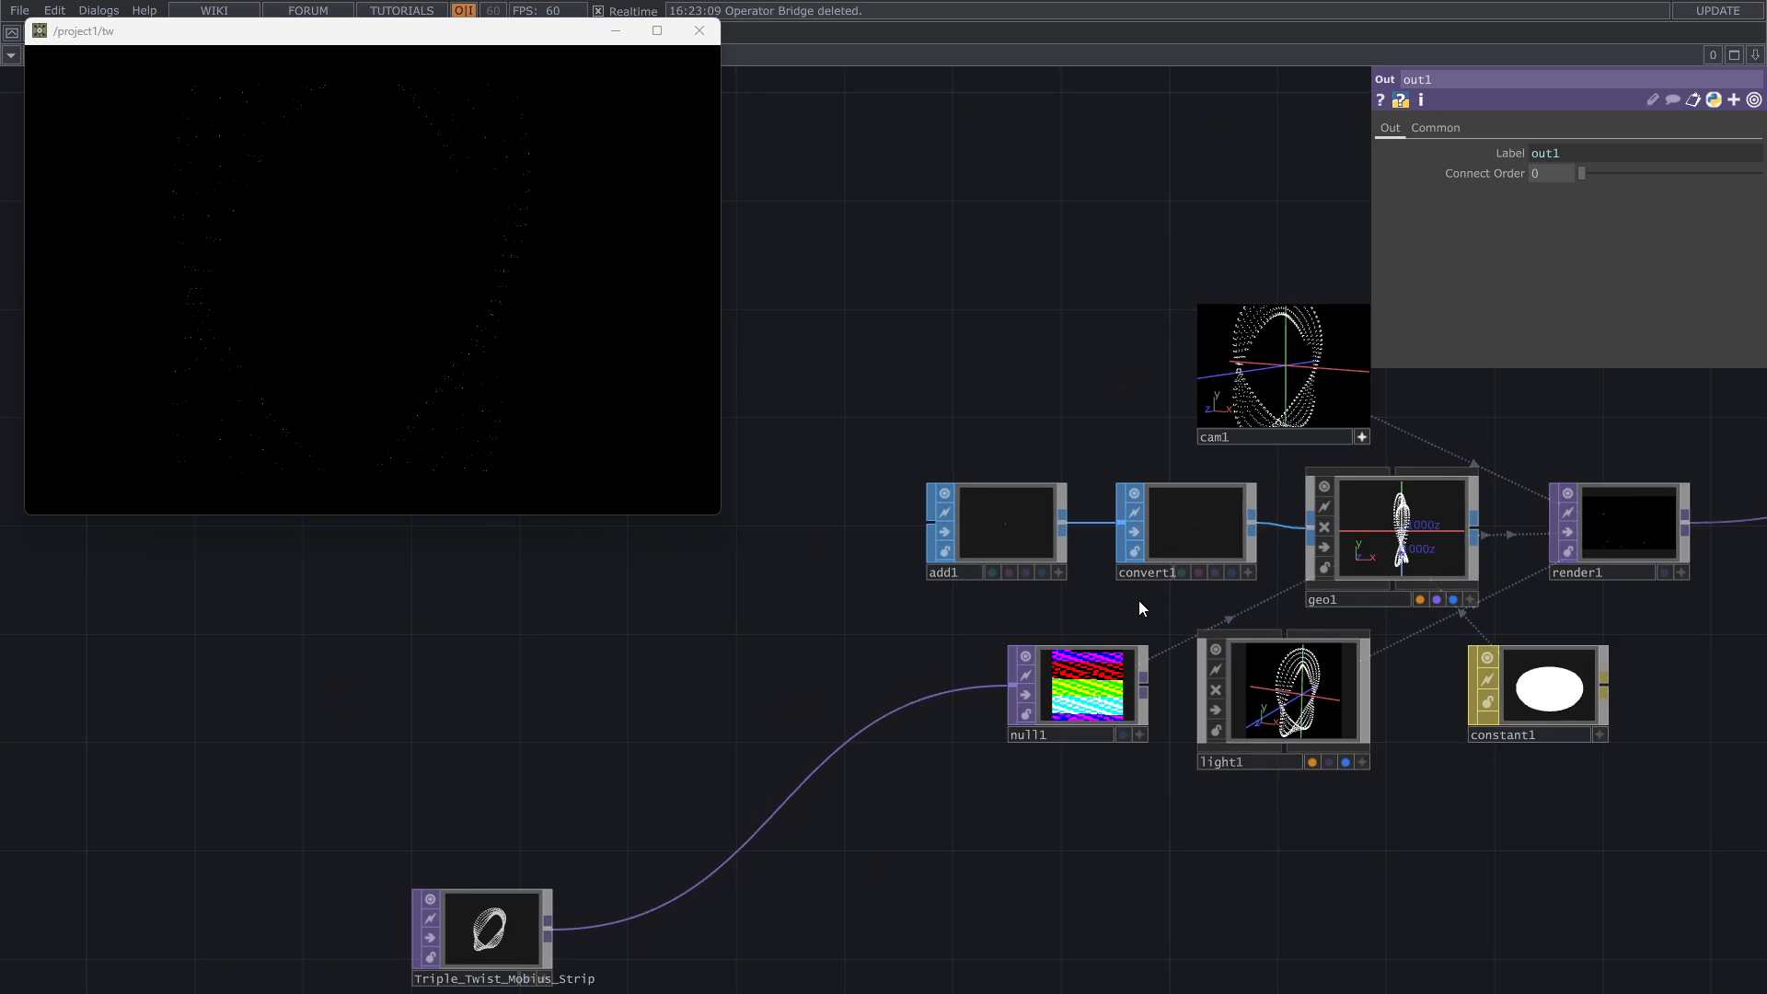
pyautogui.scroll(5, 1157, 596)
pyautogui.moveTo(1159, 644); pyautogui.dragTo(1049, 619)
pyautogui.scroll(6, 1076, 755)
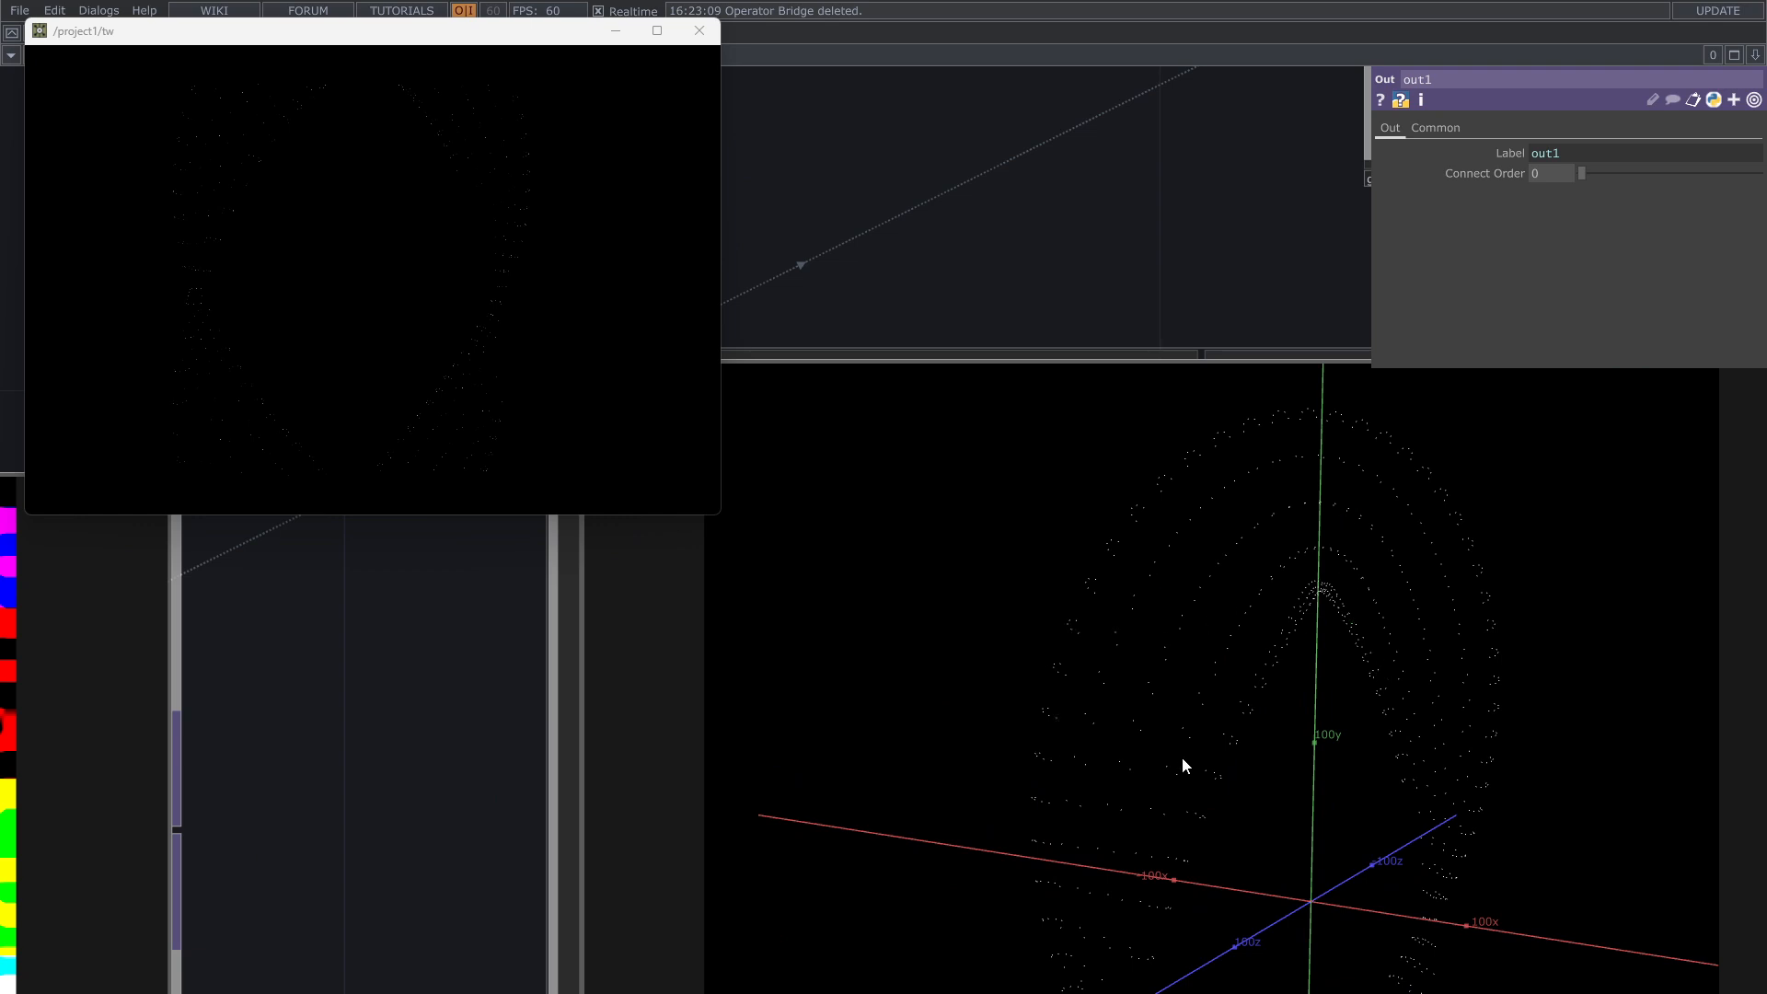
pyautogui.scroll(-10, 1378, 609)
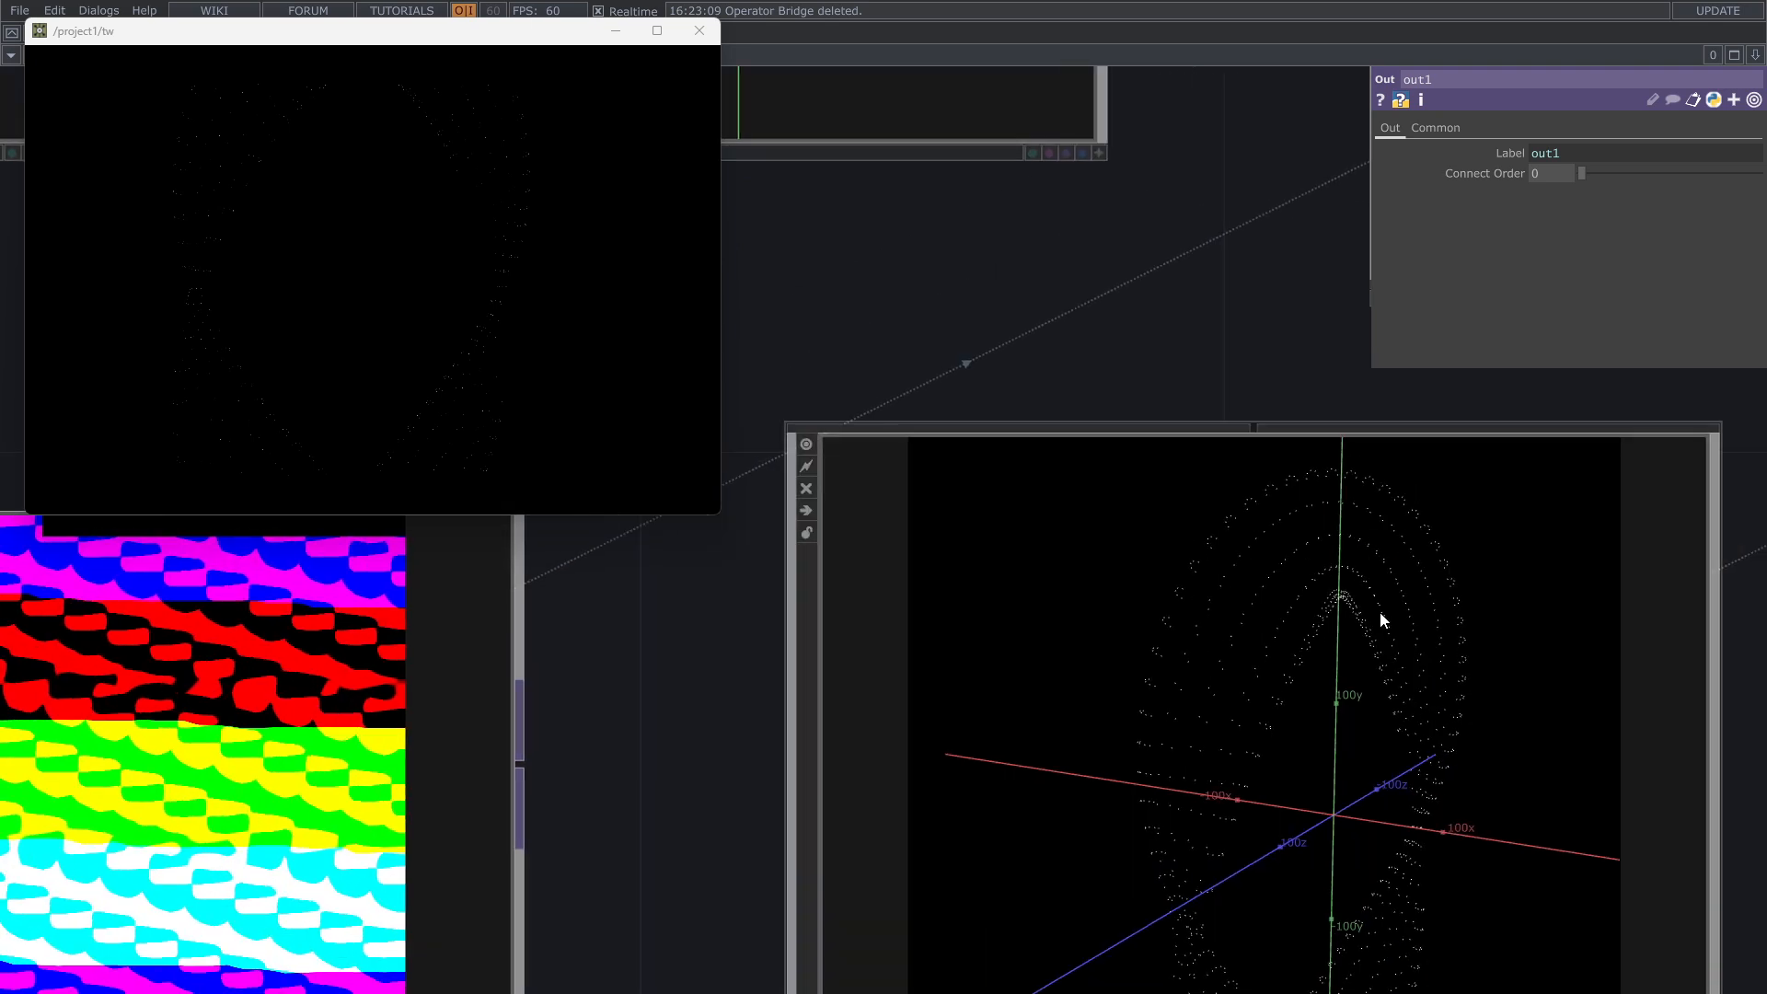
pyautogui.scroll(2, 1203, 524)
pyautogui.moveTo(1165, 559); pyautogui.dragTo(1171, 706)
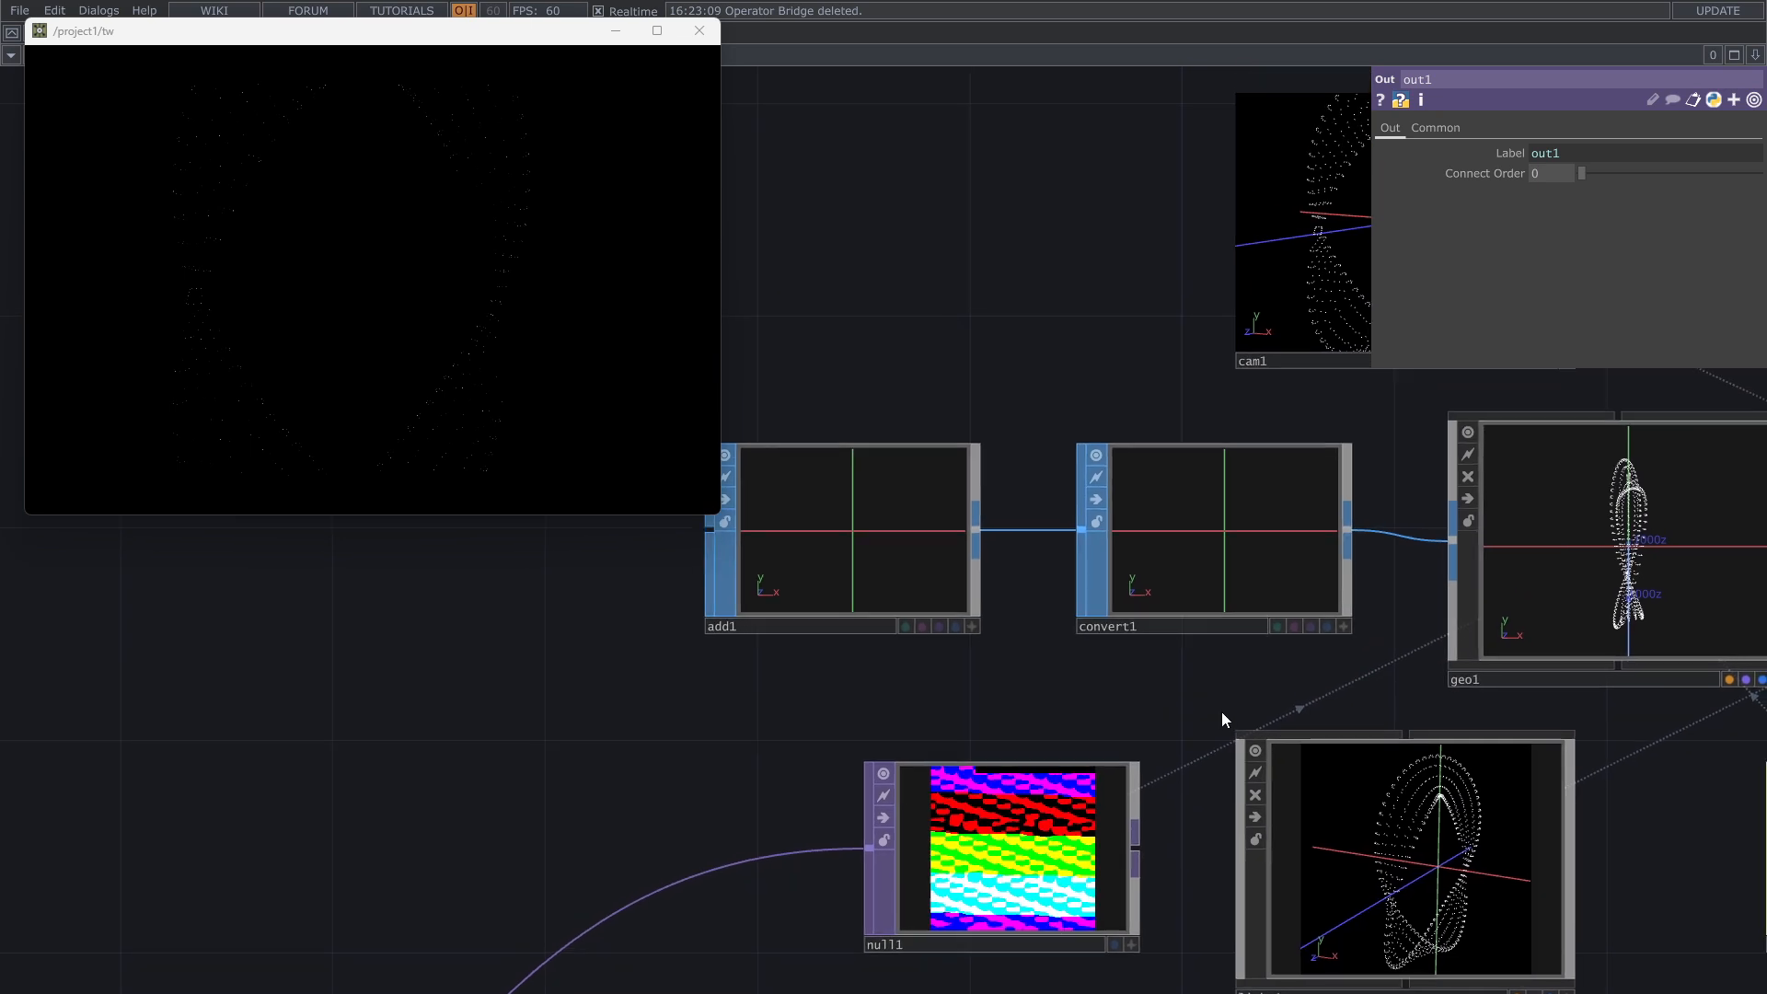
# Step: Delete the Add and Convert SOPs and place a Box SOP in the freed space above the Null TOP
pyautogui.moveTo(1220, 704); pyautogui.dragTo(820, 516, button='right')
pyautogui.press('Delete')
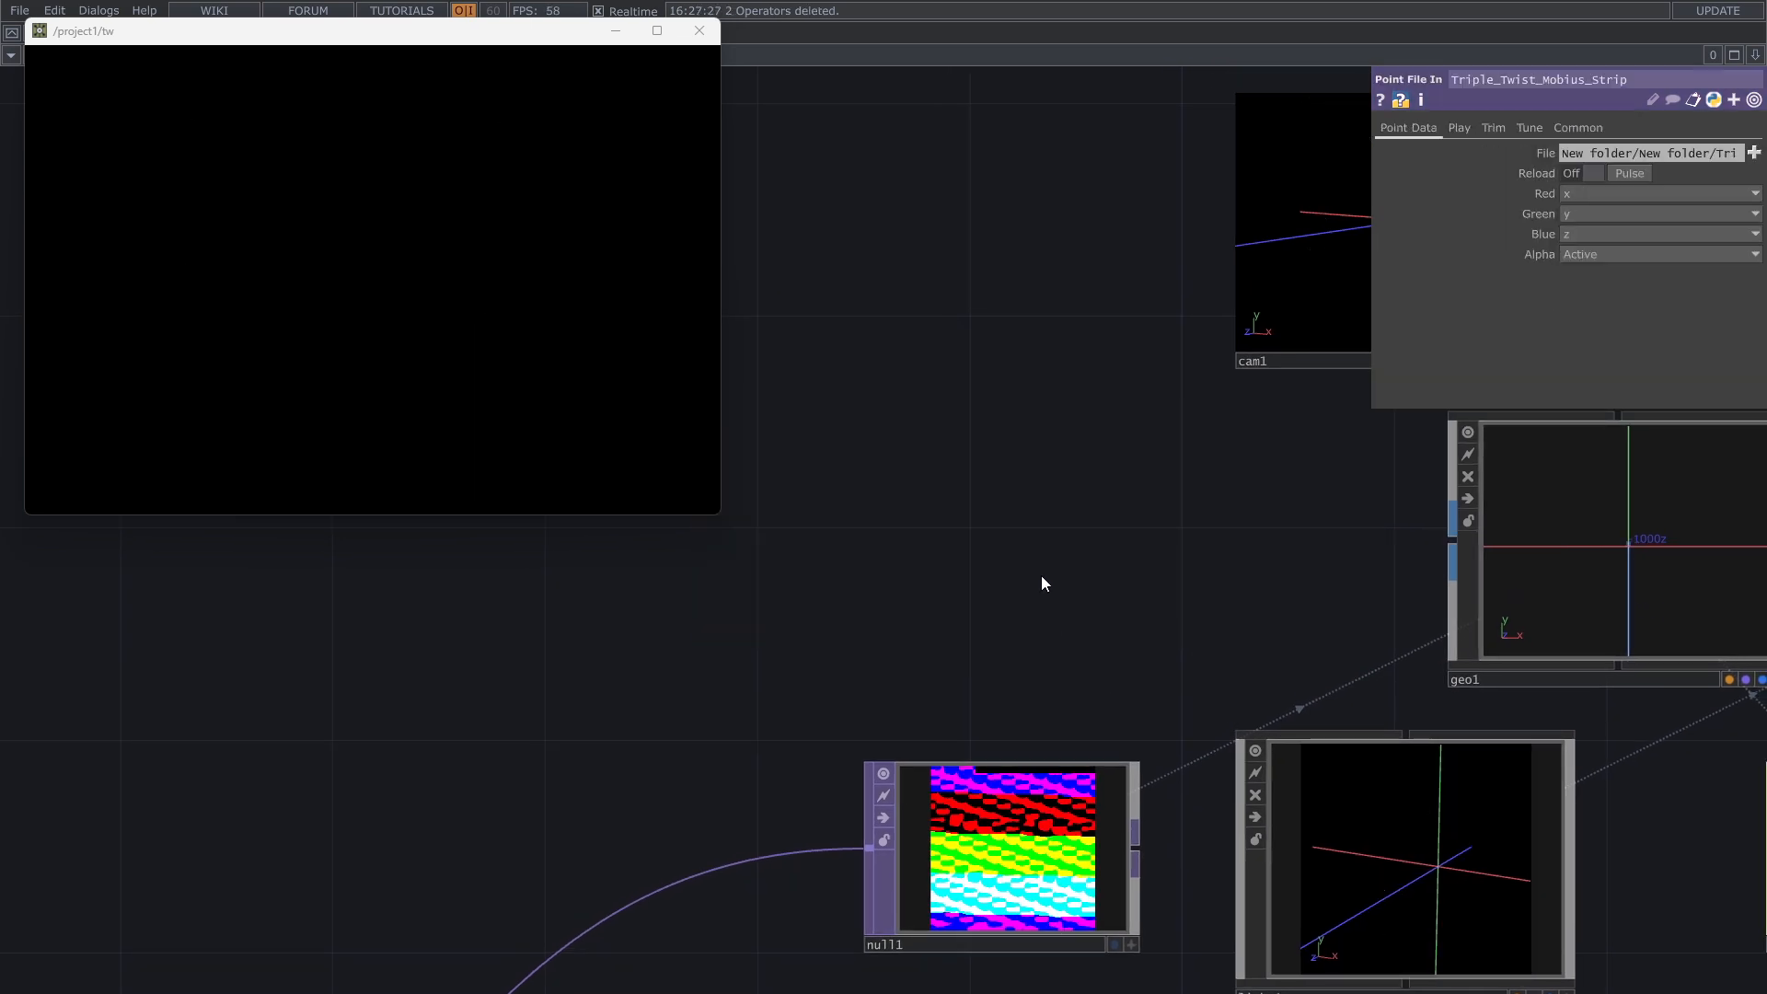
pyautogui.press('Tab')
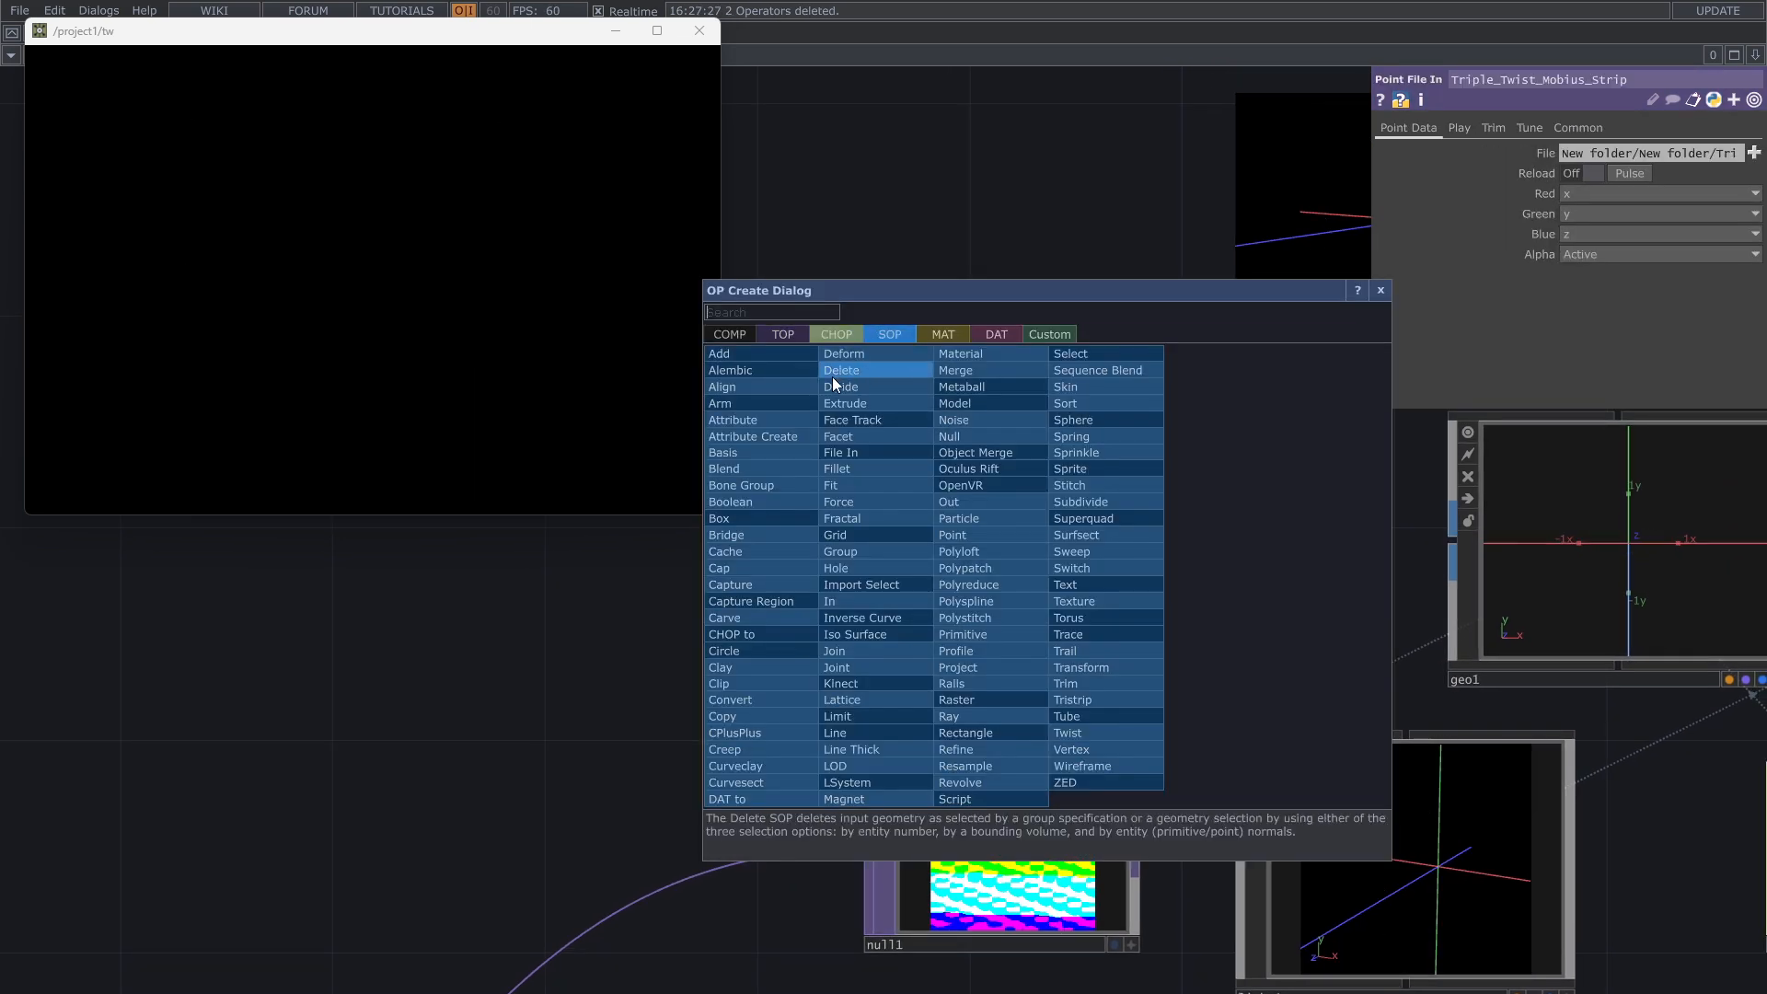
pyautogui.click(778, 513)
pyautogui.click(1003, 593)
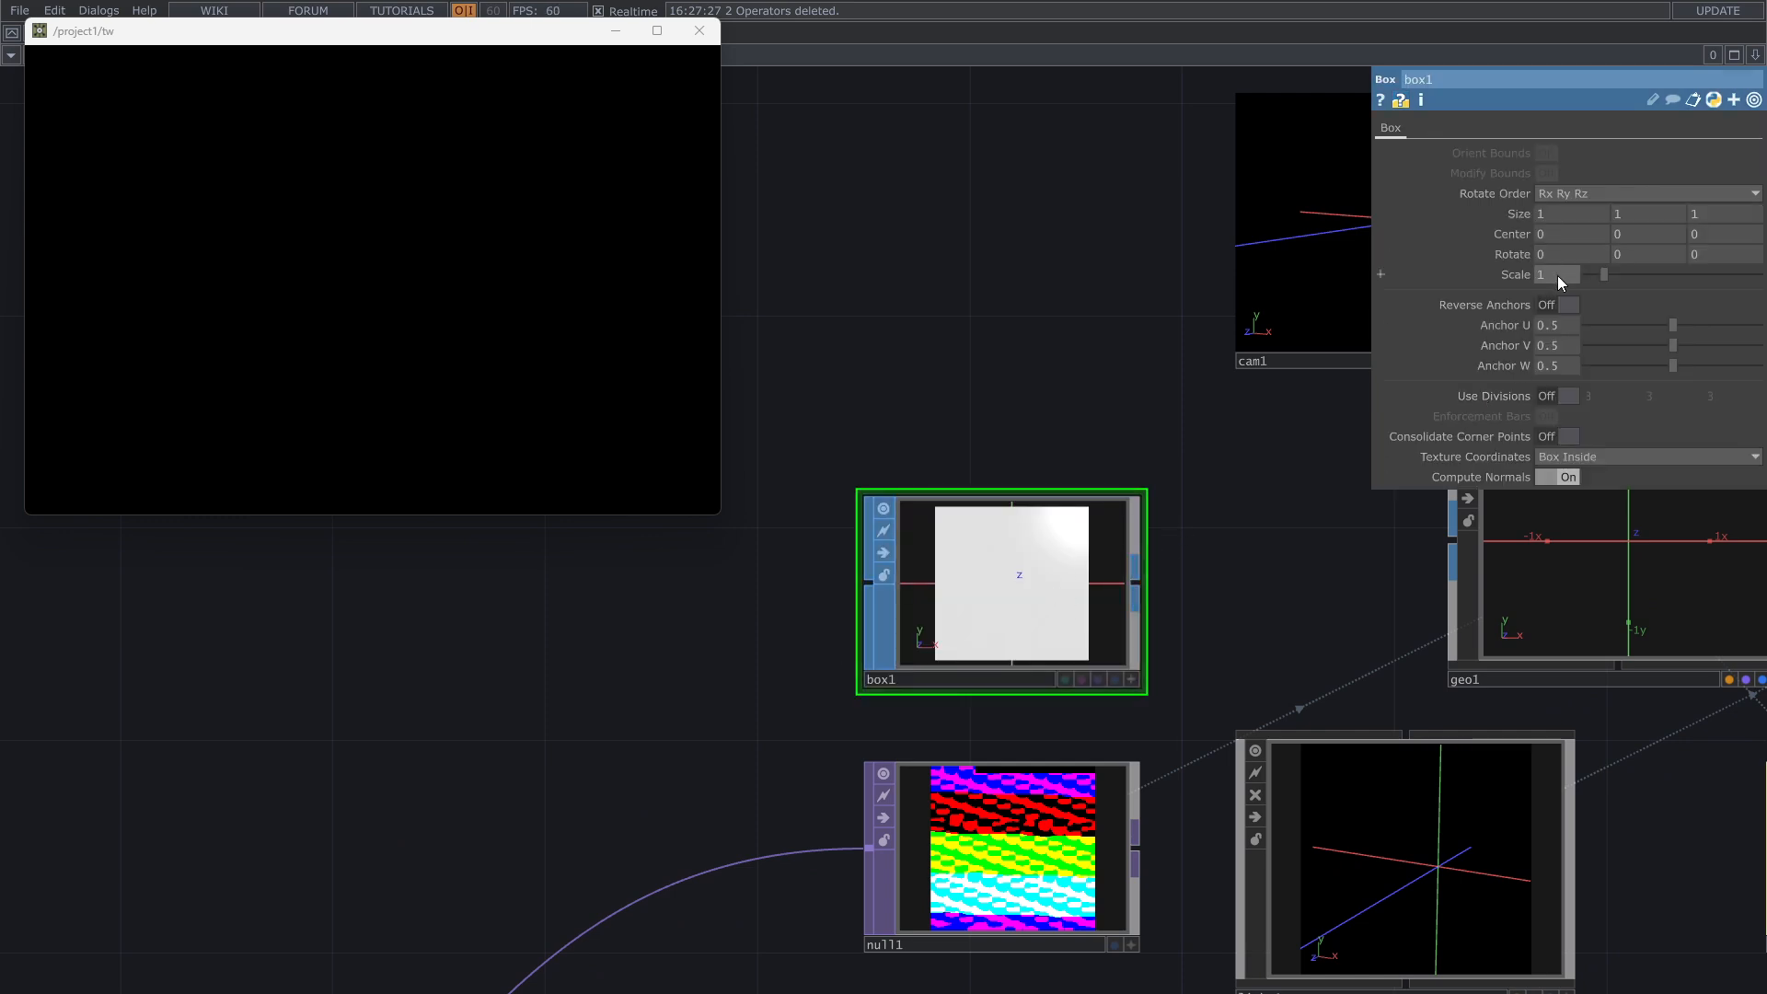
# Step: Set the Box SOP's scale to 0.003
pyautogui.moveTo(1559, 274); pyautogui.dragTo(1532, 285)
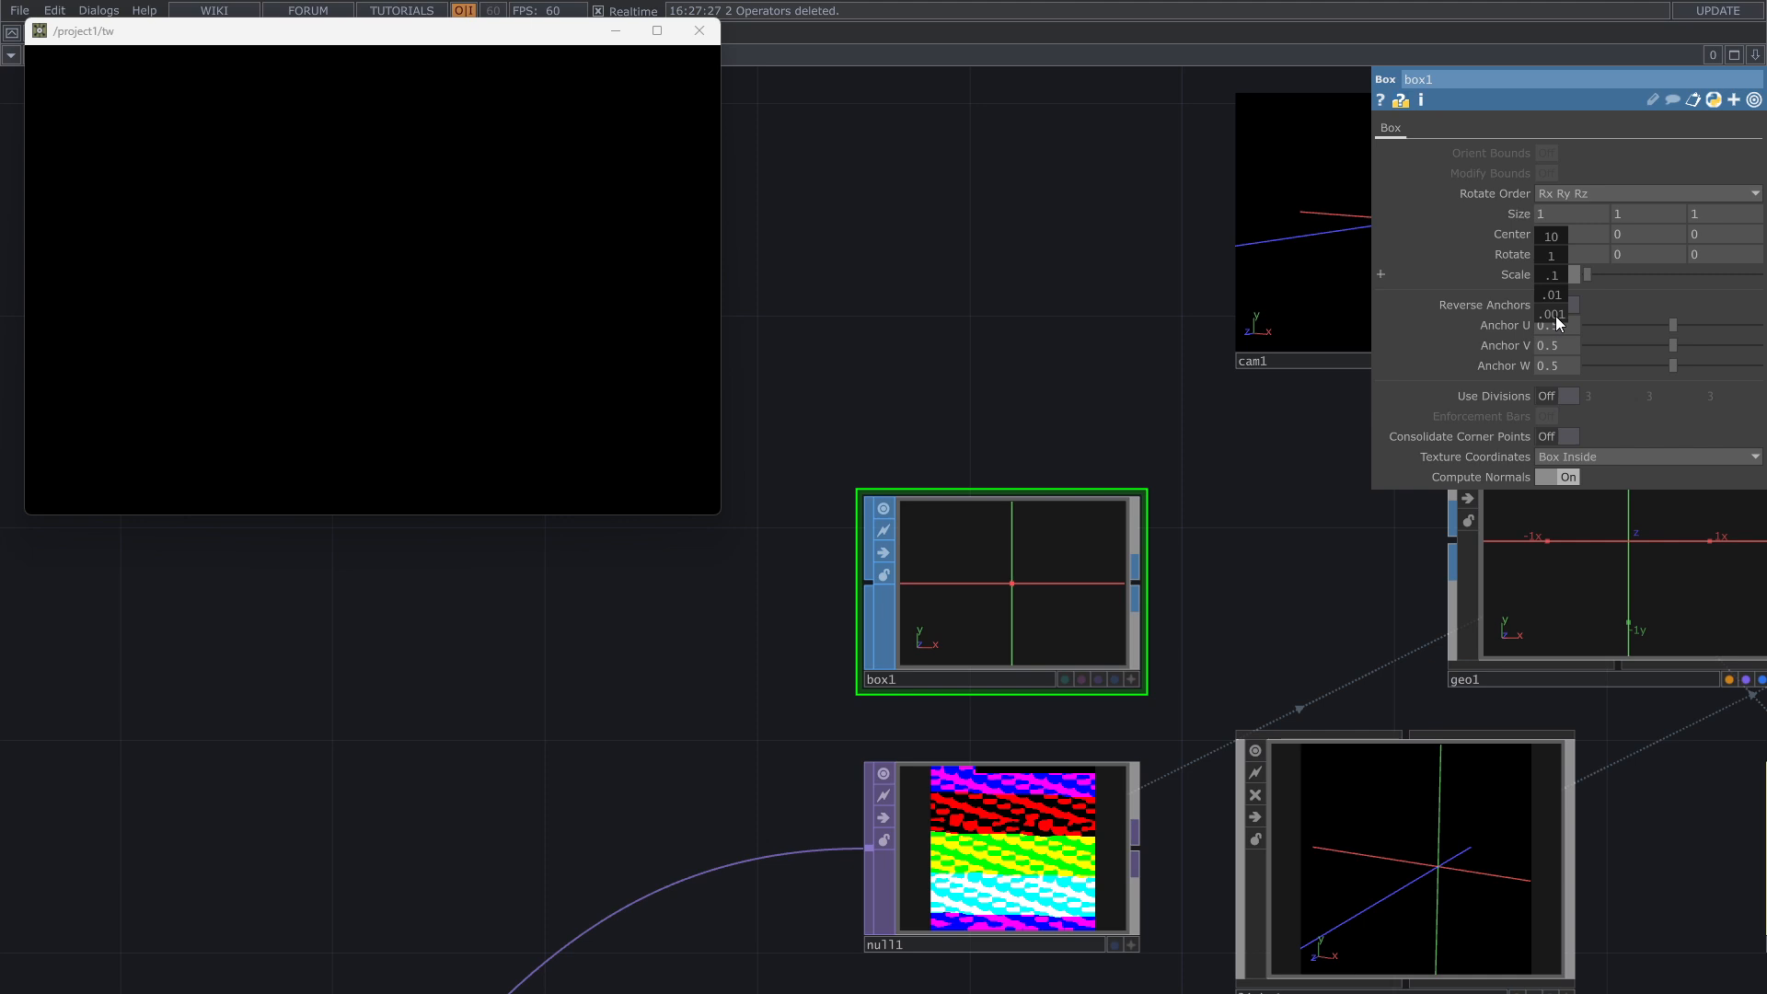
pyautogui.moveTo(1555, 317); pyautogui.dragTo(1576, 316, button='middle')
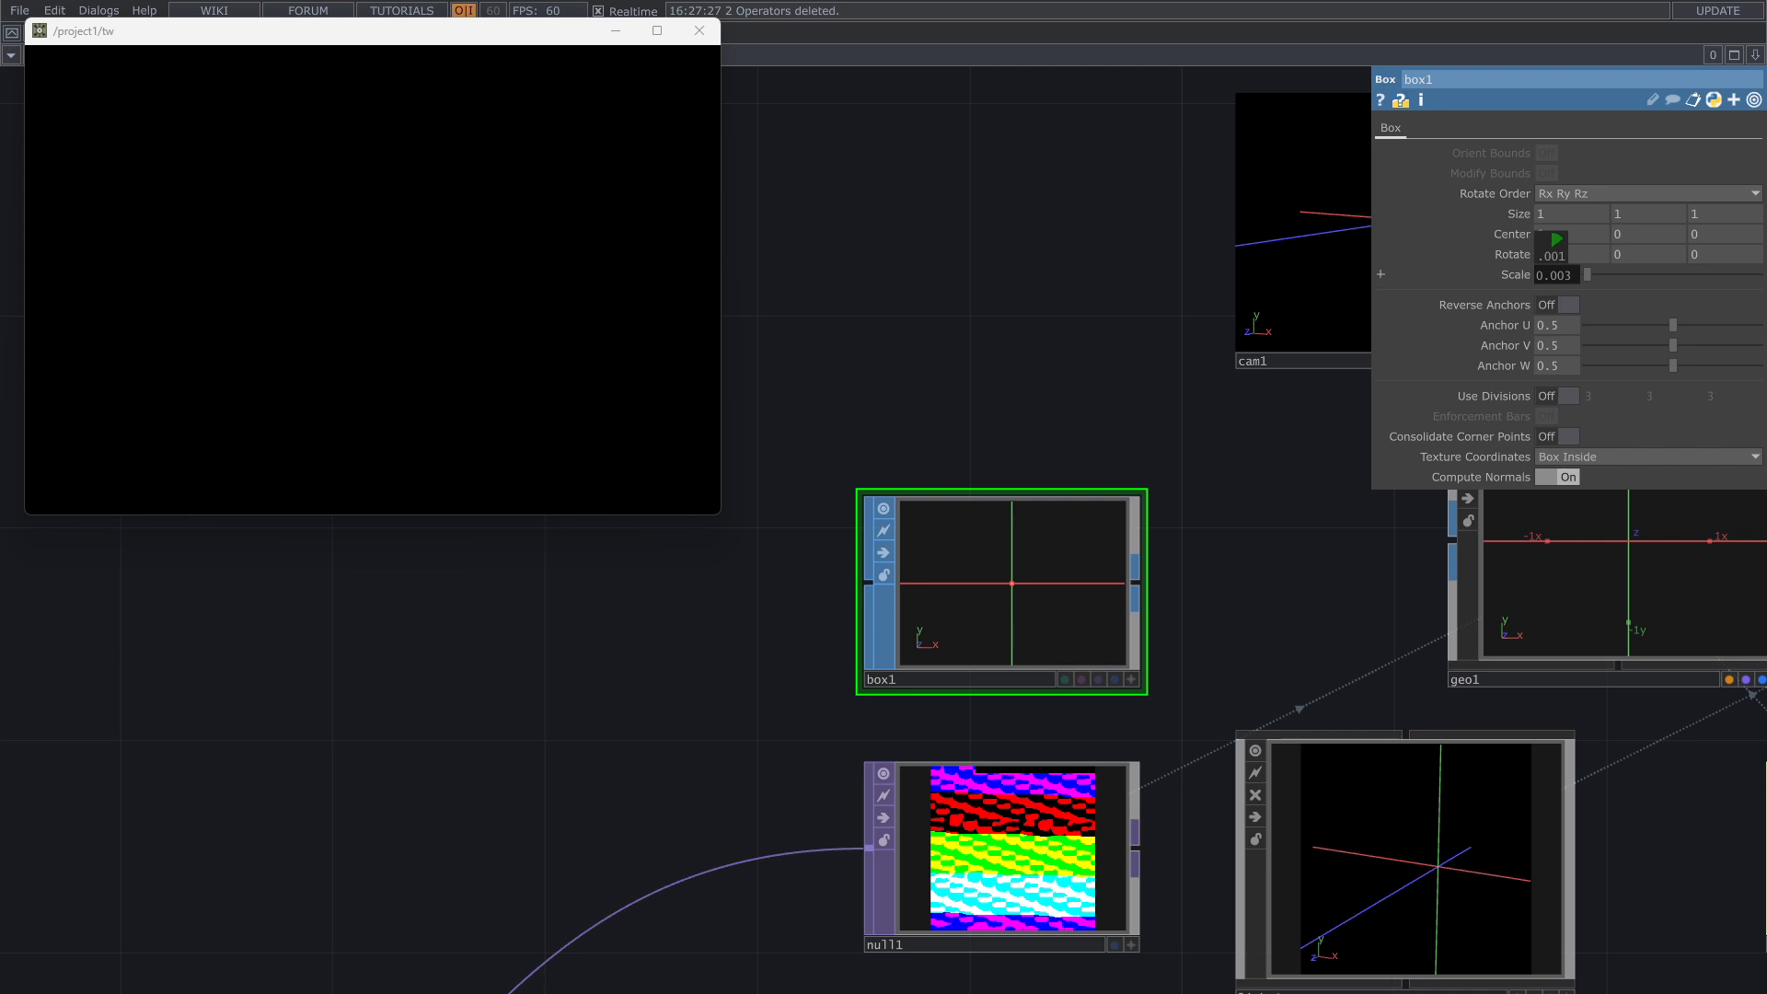
pyautogui.moveTo(1556, 275); pyautogui.dragTo(1557, 275, button='middle')
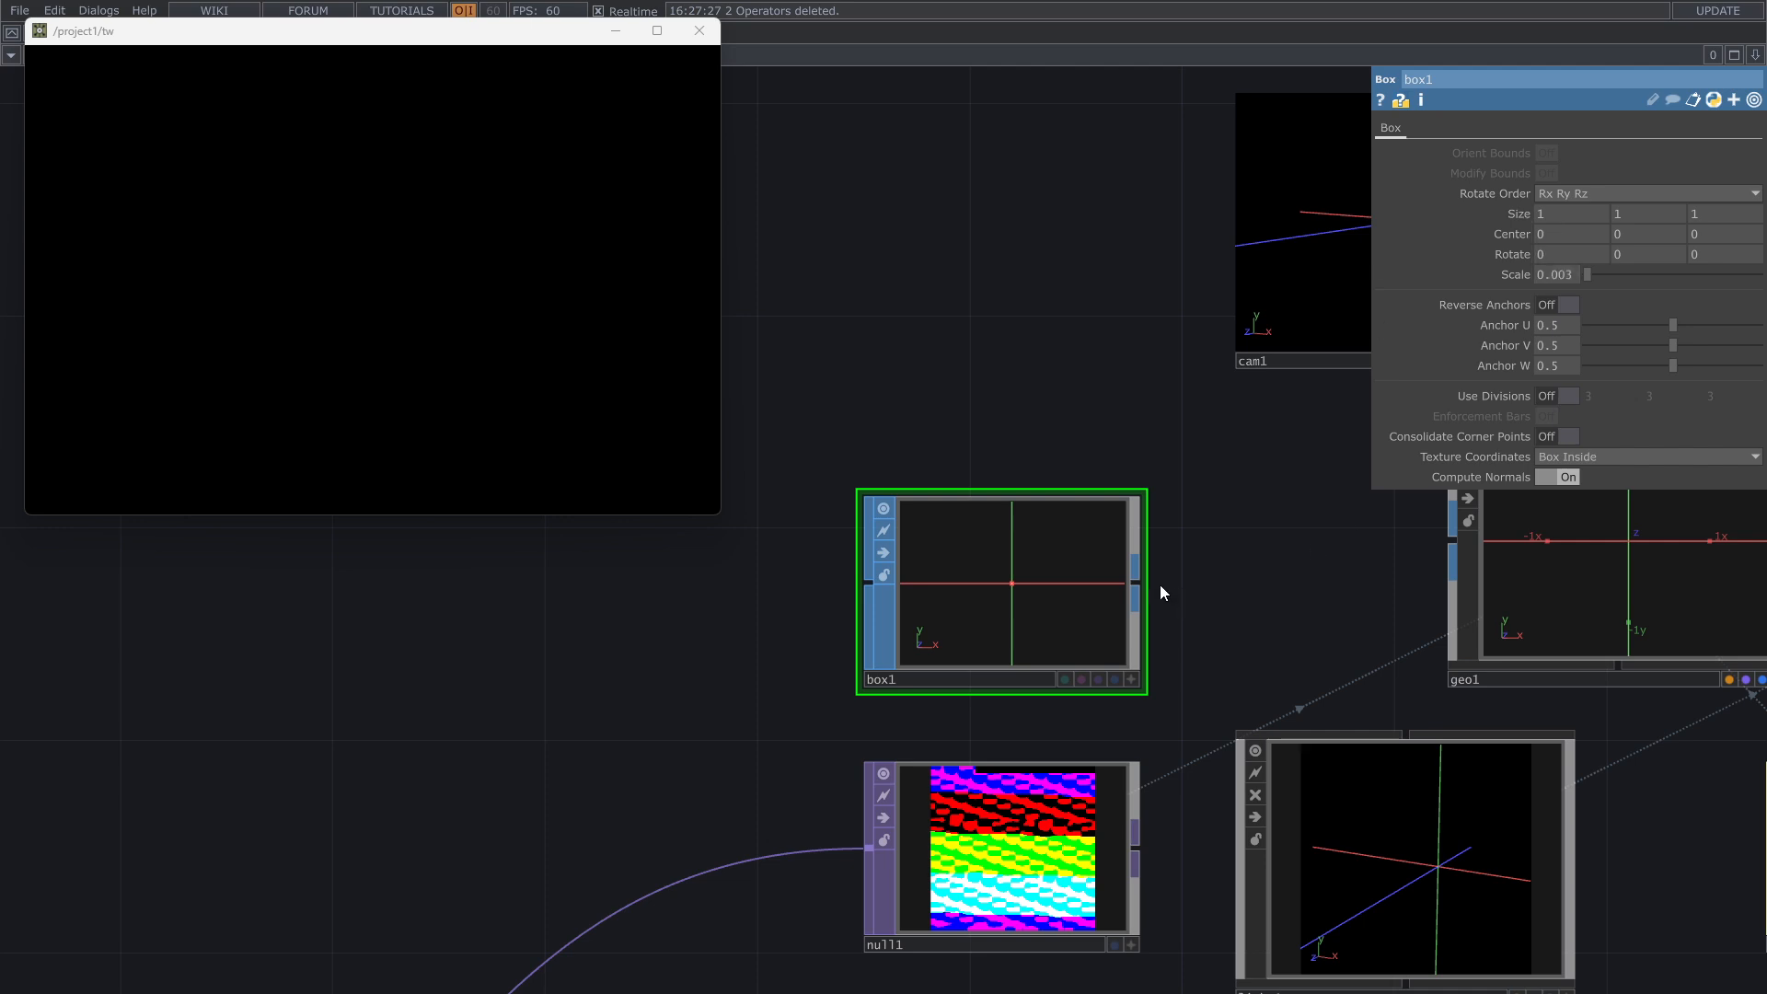
# Step: Connect the Box SOP to the Geometry COMP's input and set the box's scale to 1.23
pyautogui.moveTo(1141, 581)
pyautogui.mouseDown()
pyautogui.moveTo(1415, 527)
pyautogui.moveTo(1124, 557)
pyautogui.mouseUp()
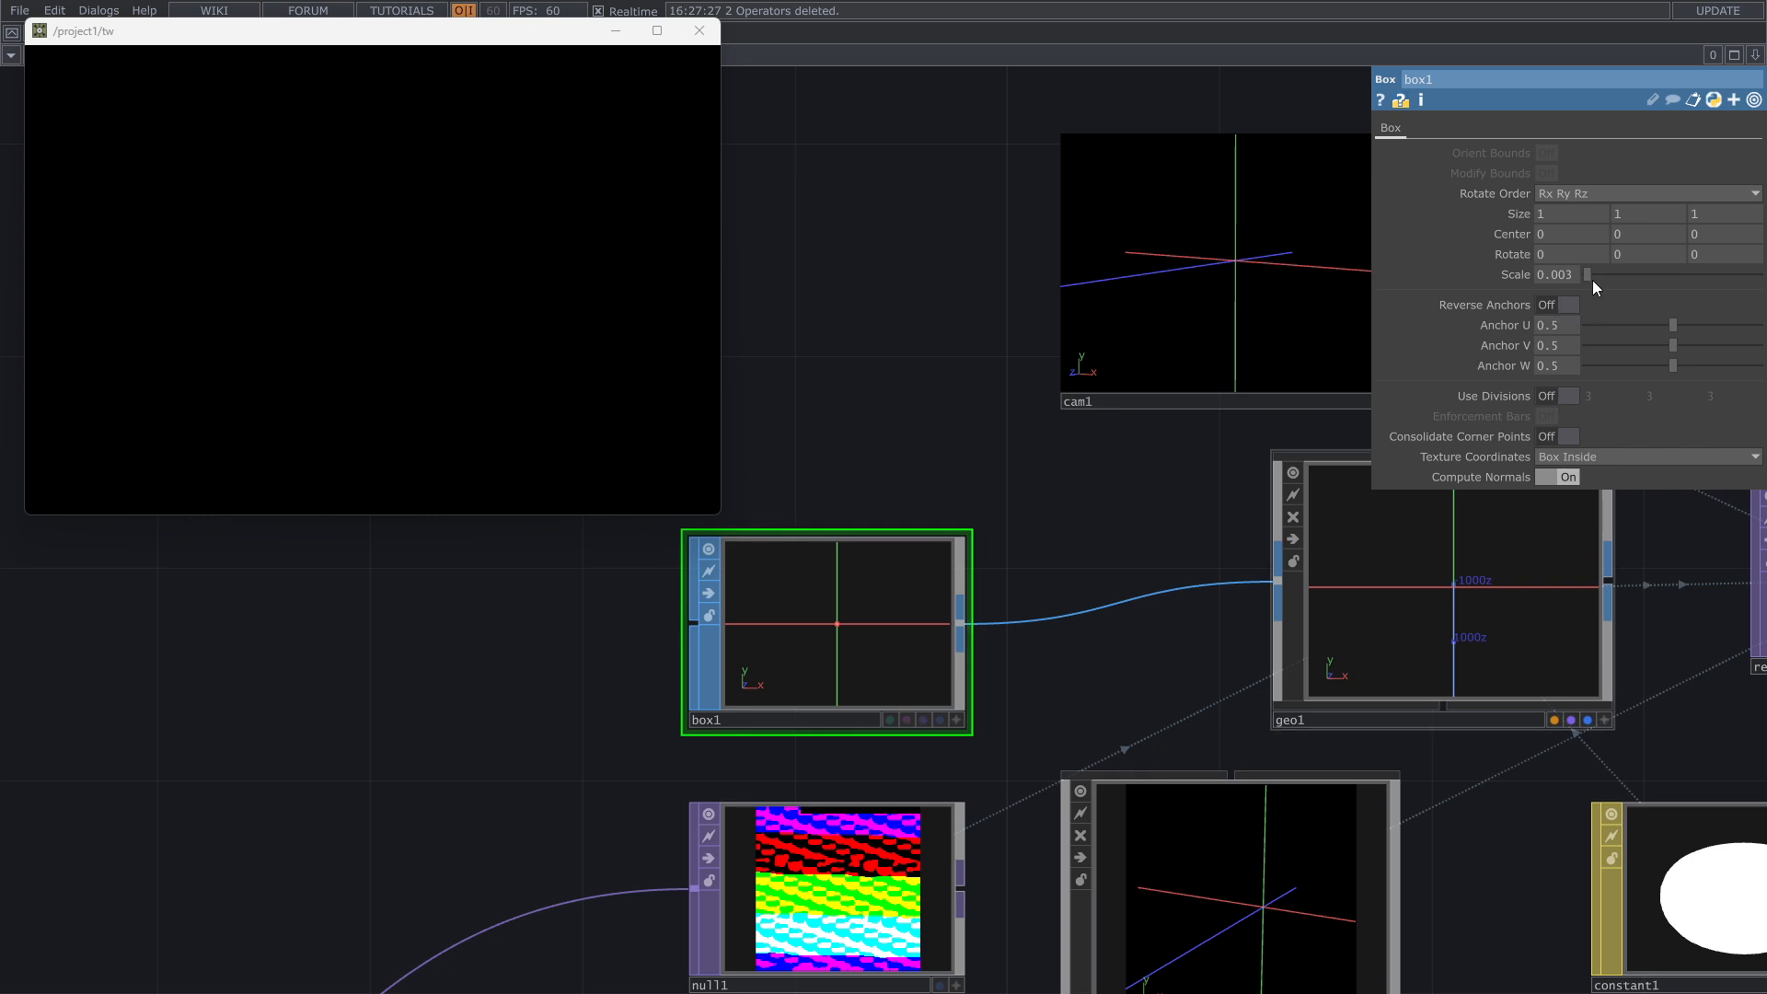
pyautogui.moveTo(1588, 275); pyautogui.dragTo(1610, 278)
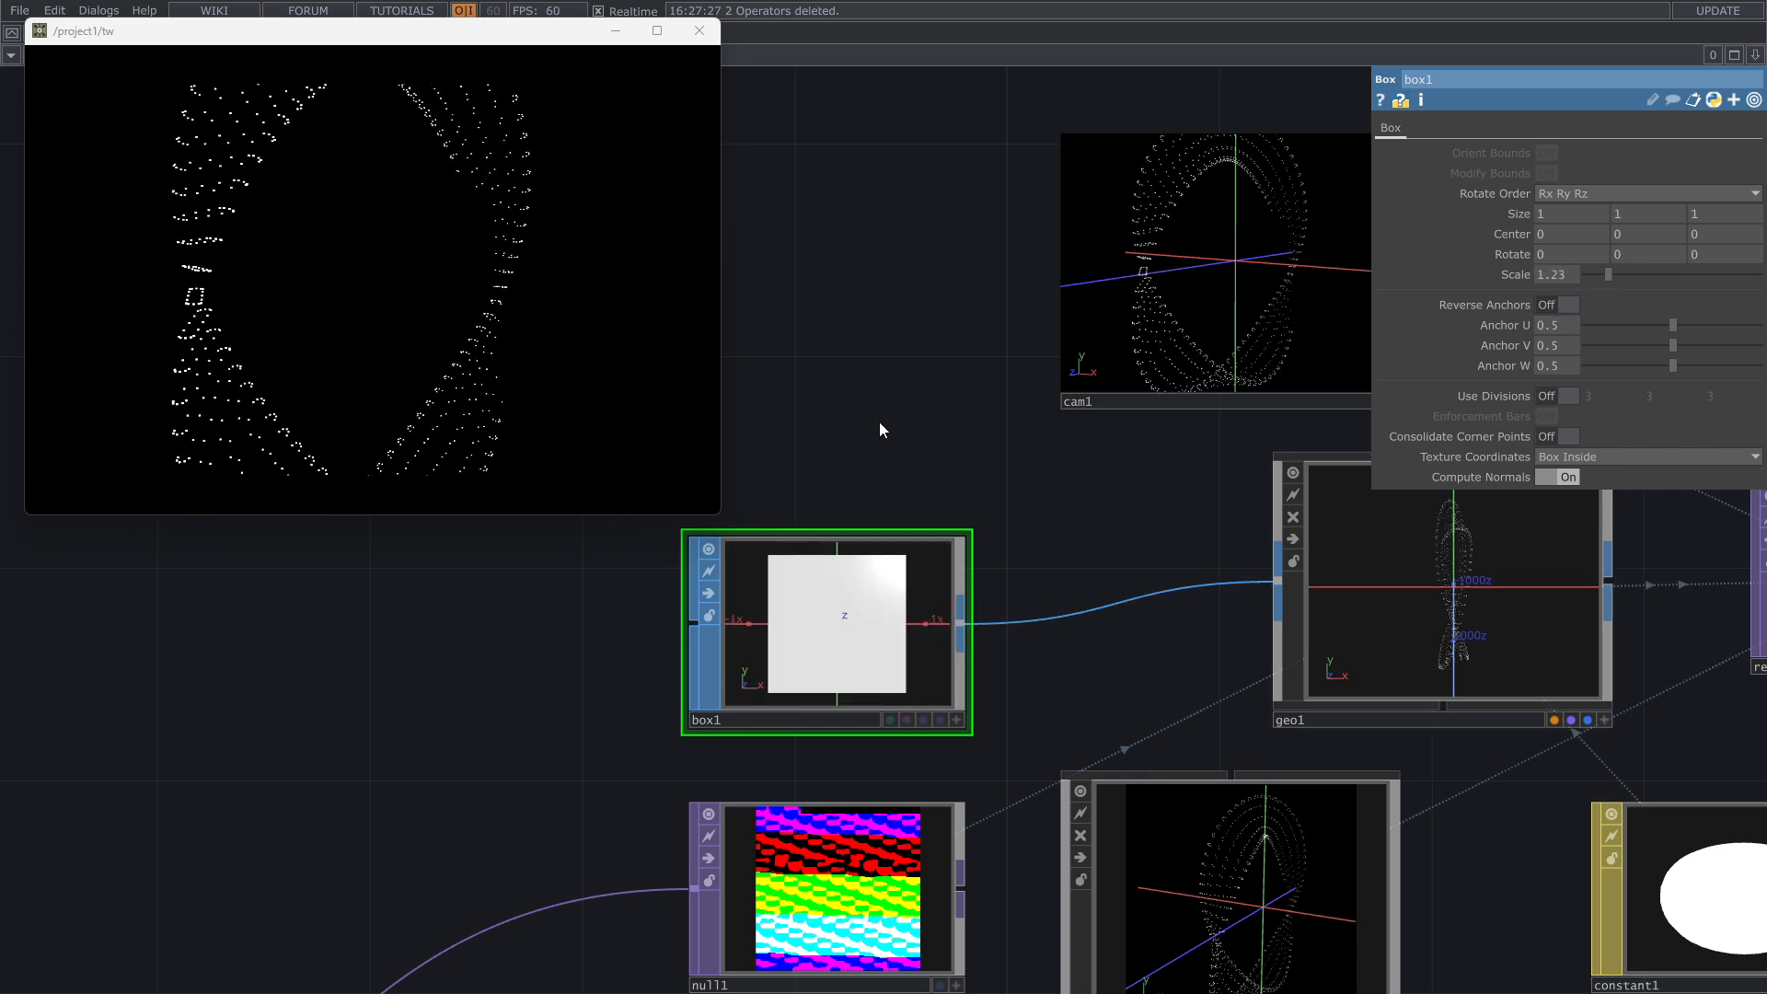
# Step: Orbit the Camera COMP's view so that the render shows the Mobius strip's ring from a wider, more frontal angle
pyautogui.moveTo(869, 484); pyautogui.dragTo(702, 713)
pyautogui.moveTo(1067, 525)
pyautogui.mouseDown()
pyautogui.moveTo(1021, 517)
pyautogui.moveTo(1057, 493)
pyautogui.moveTo(1077, 509)
pyautogui.mouseUp()
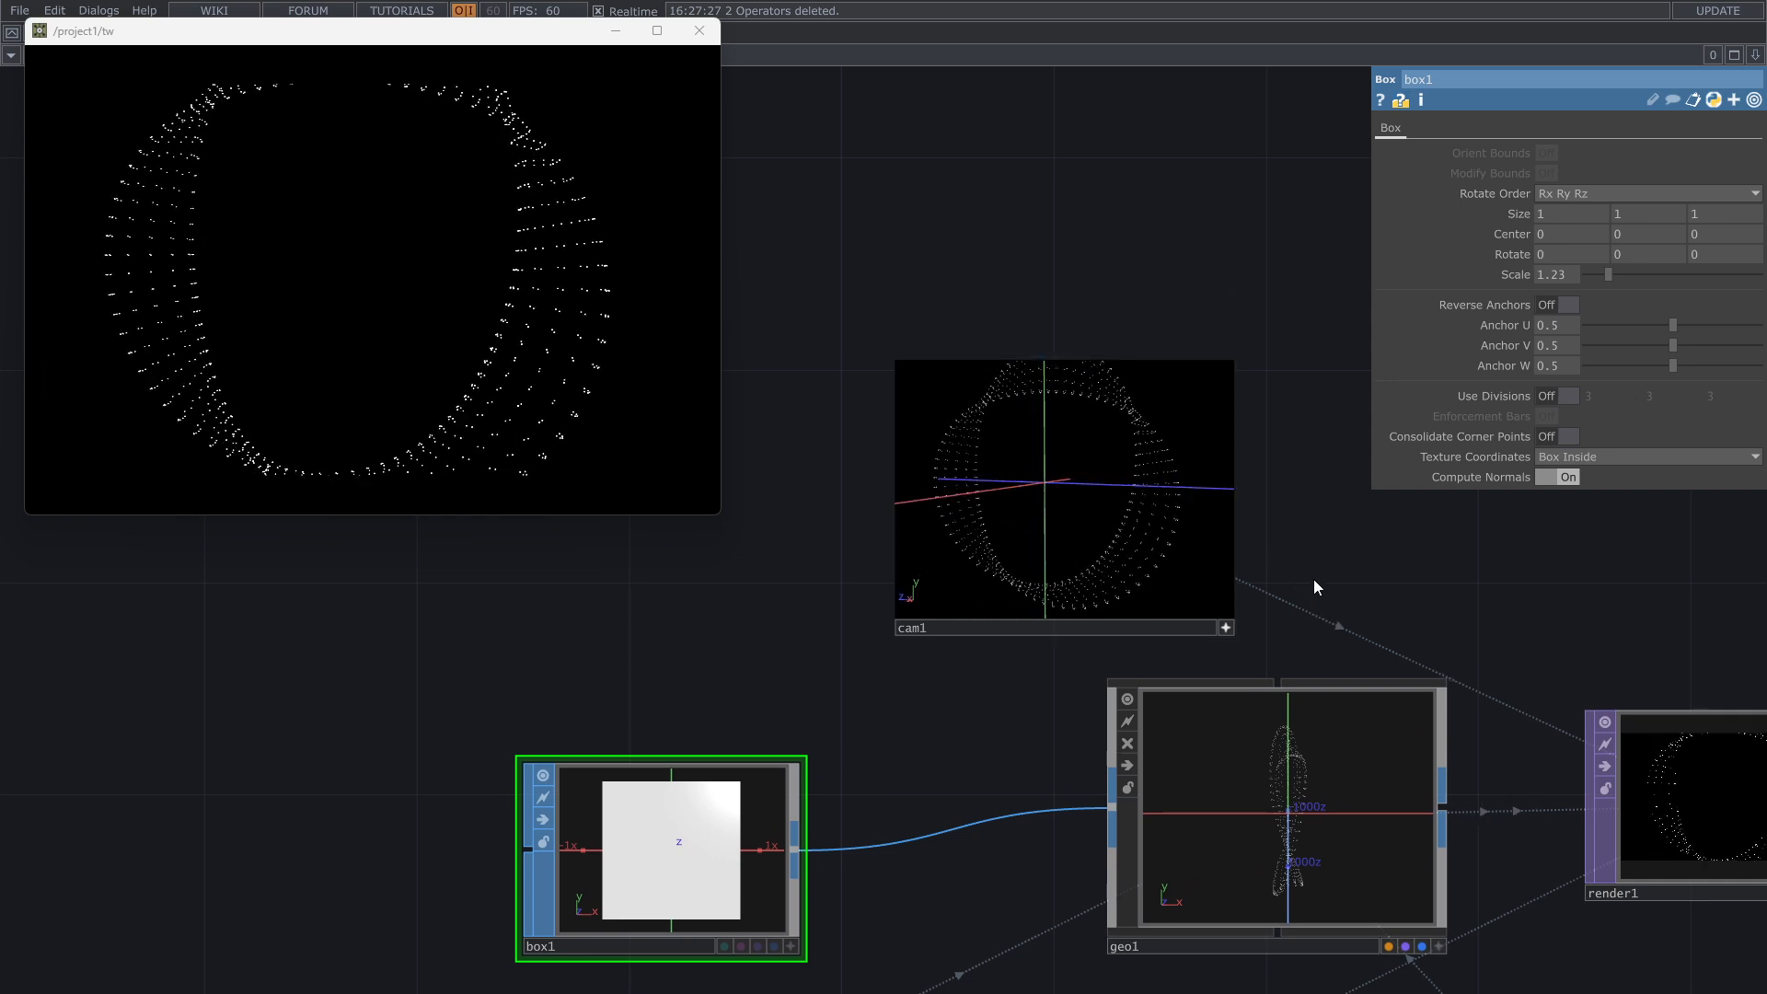
pyautogui.moveTo(1312, 578); pyautogui.dragTo(1058, 293)
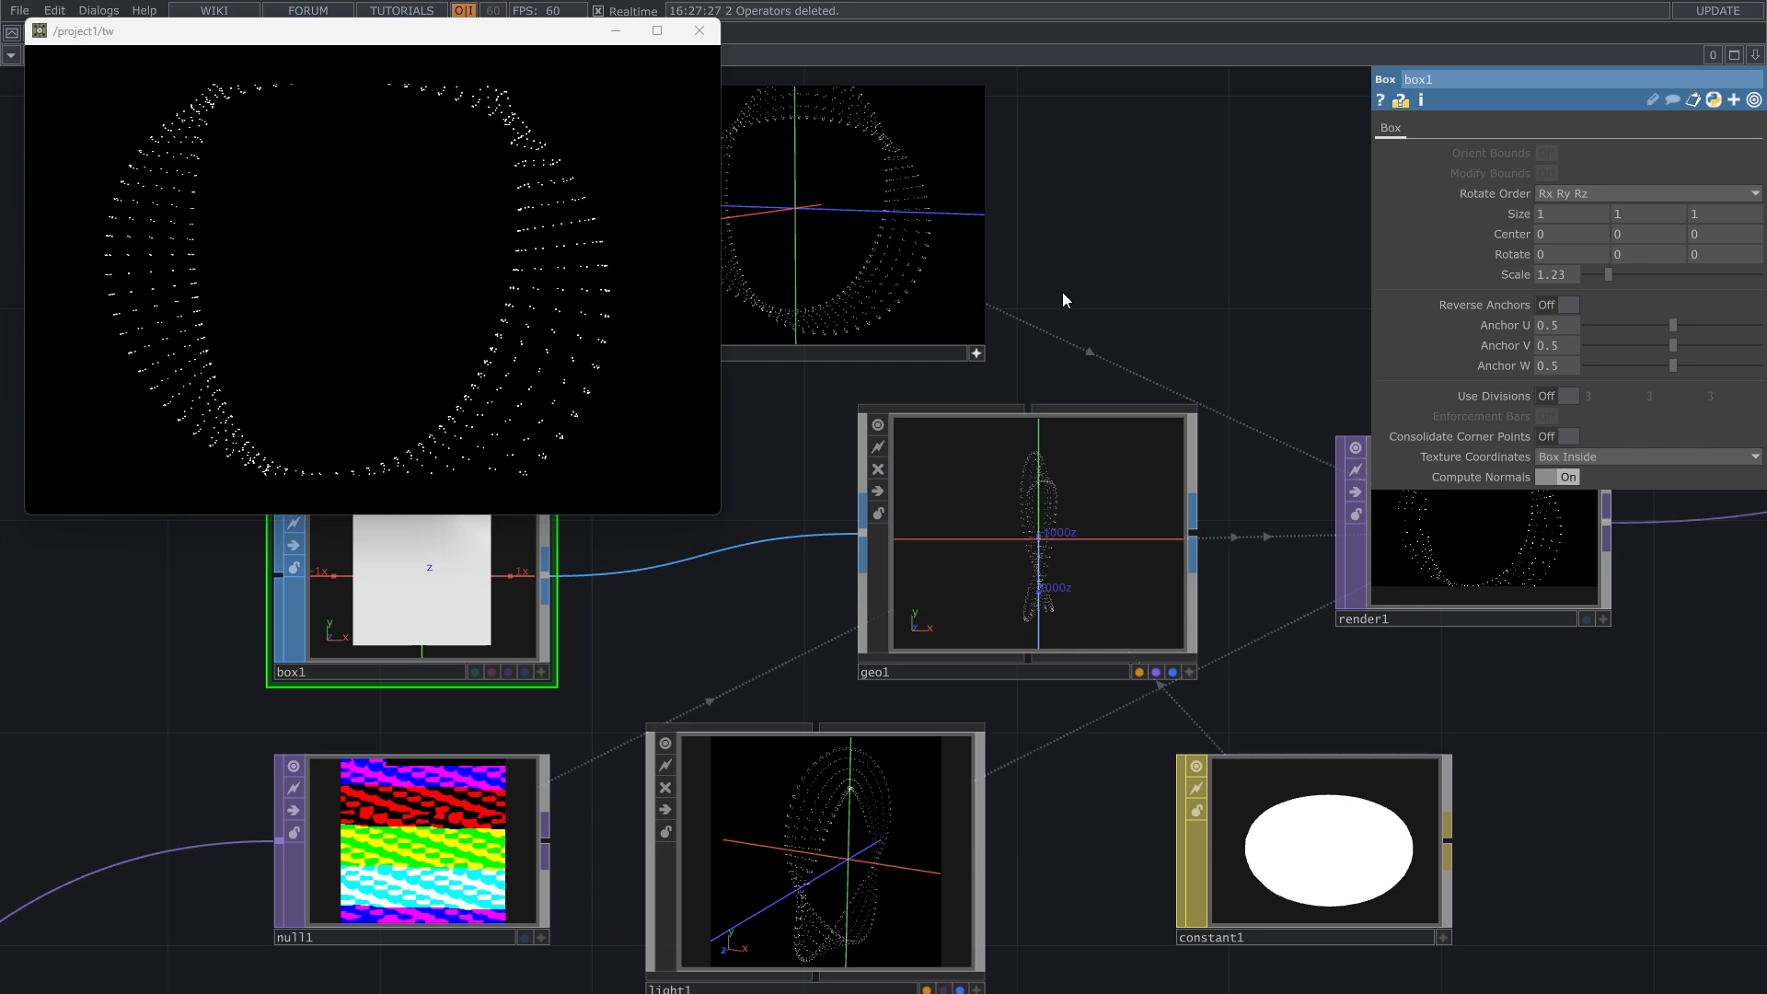
pyautogui.scroll(3, 1087, 300)
pyautogui.scroll(-3, 1087, 300)
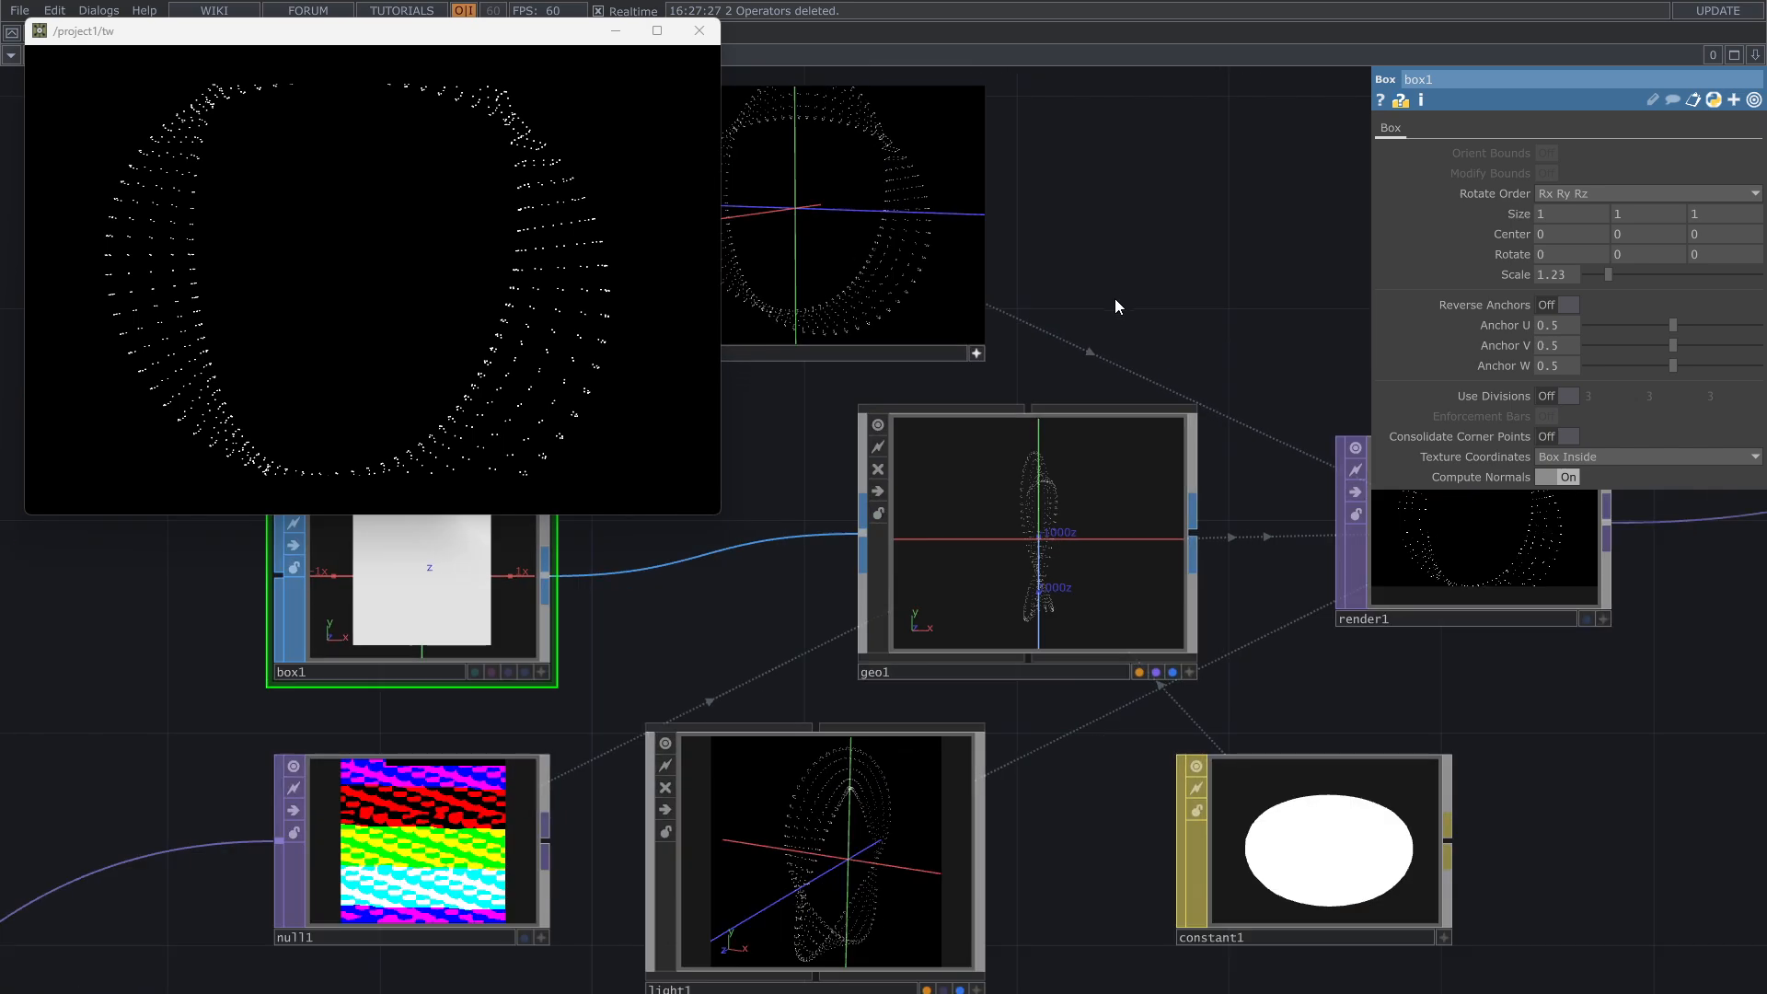
pyautogui.moveTo(1454, 799); pyautogui.dragTo(1374, 713)
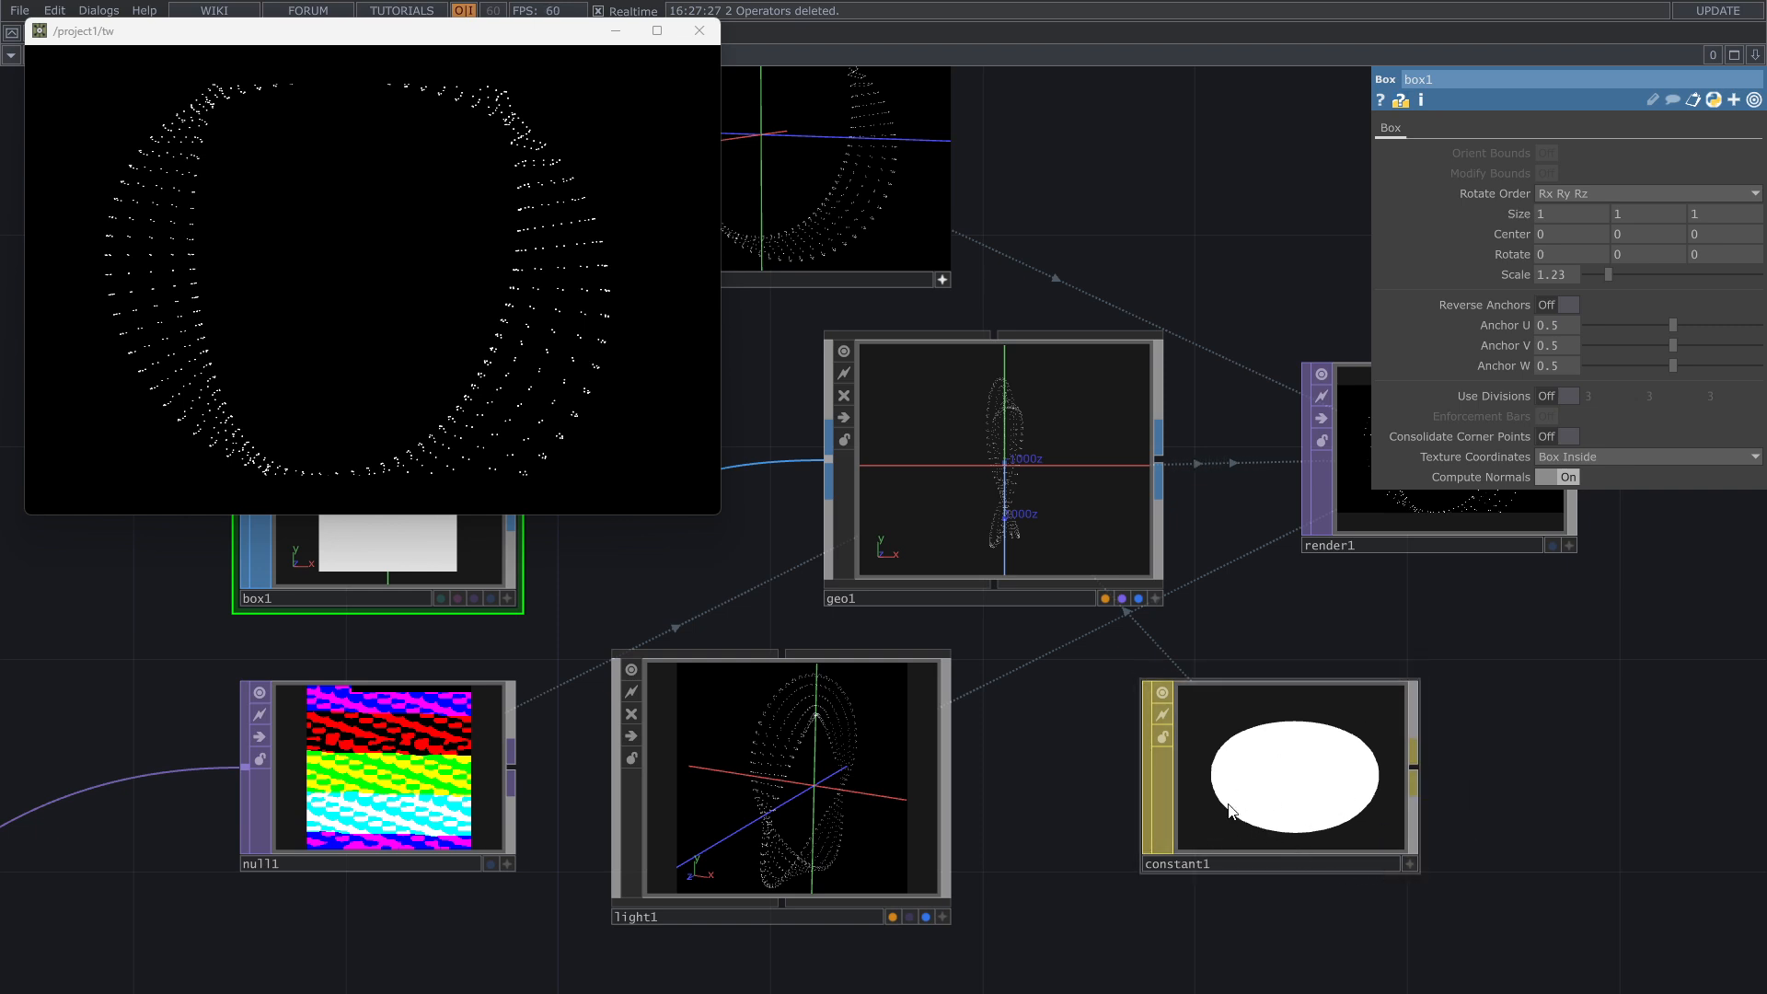
# Step: Insert a Math TOP between the Triple_Twist_Mobius_Strip operator and the Null TOP, shifting the point file node away to make room
pyautogui.moveTo(1091, 847); pyautogui.dragTo(1360, 733)
pyautogui.scroll(-5, 1360, 732)
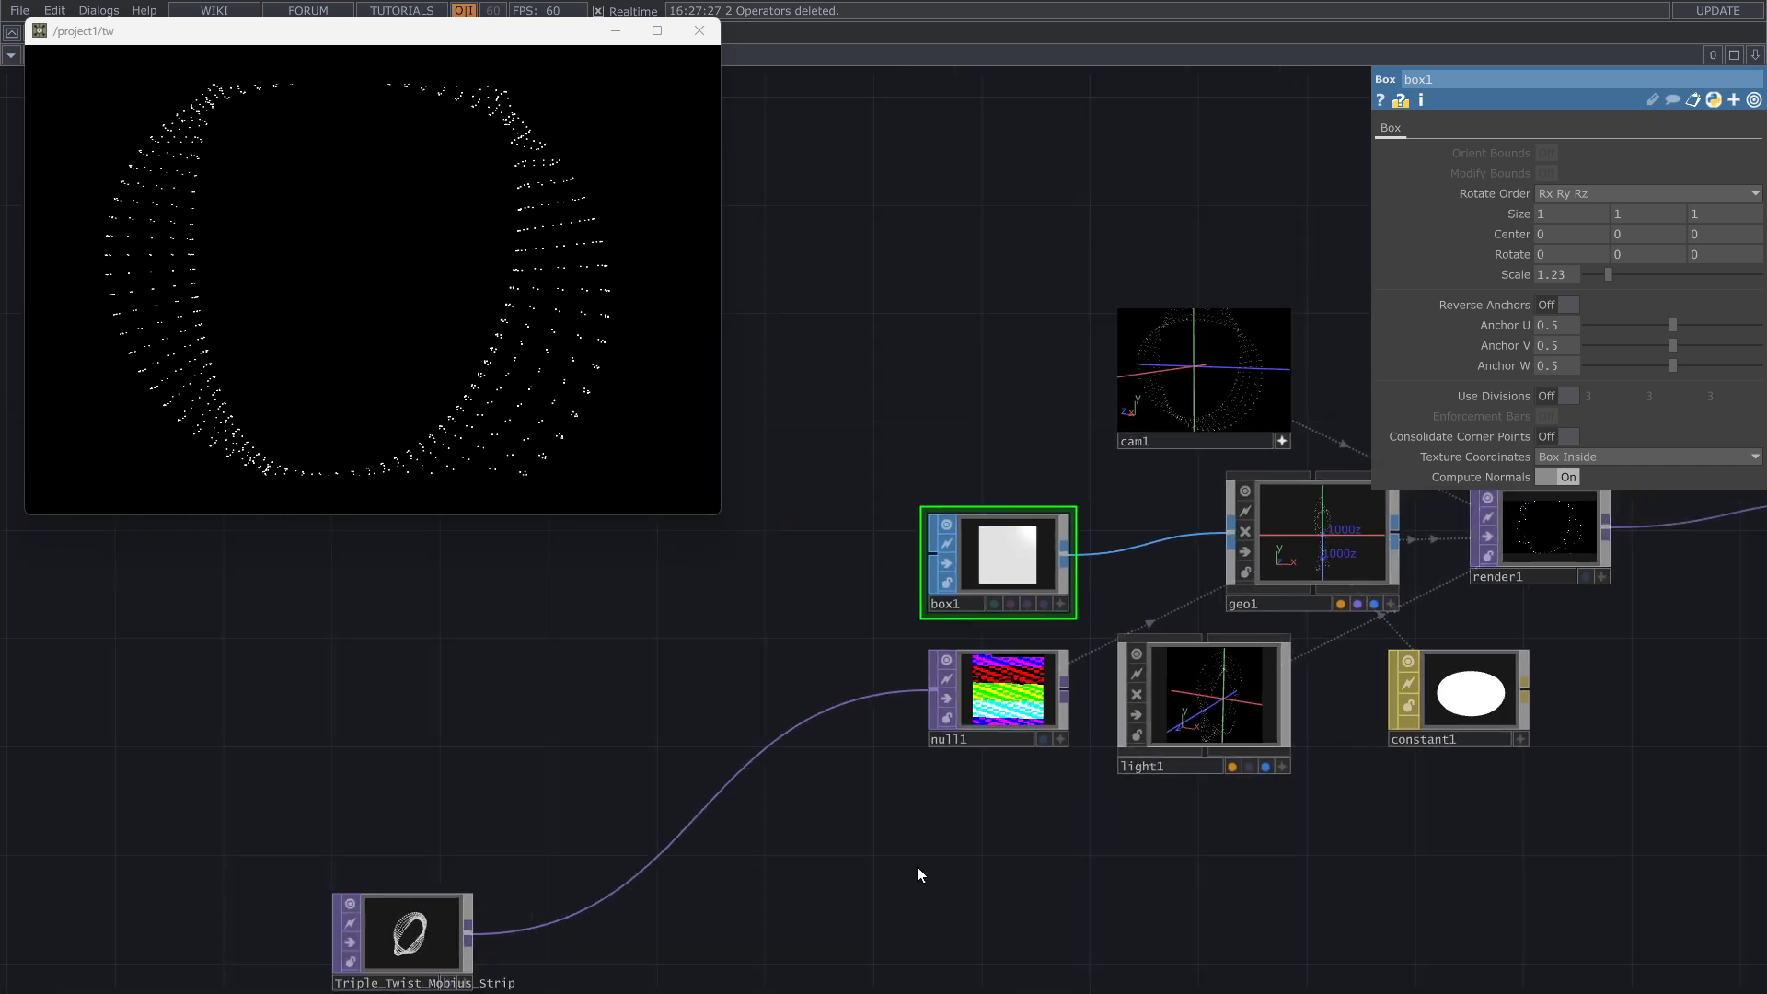
pyautogui.moveTo(917, 874); pyautogui.dragTo(1205, 732)
pyautogui.scroll(1, 947, 824)
pyautogui.scroll(2, 830, 882)
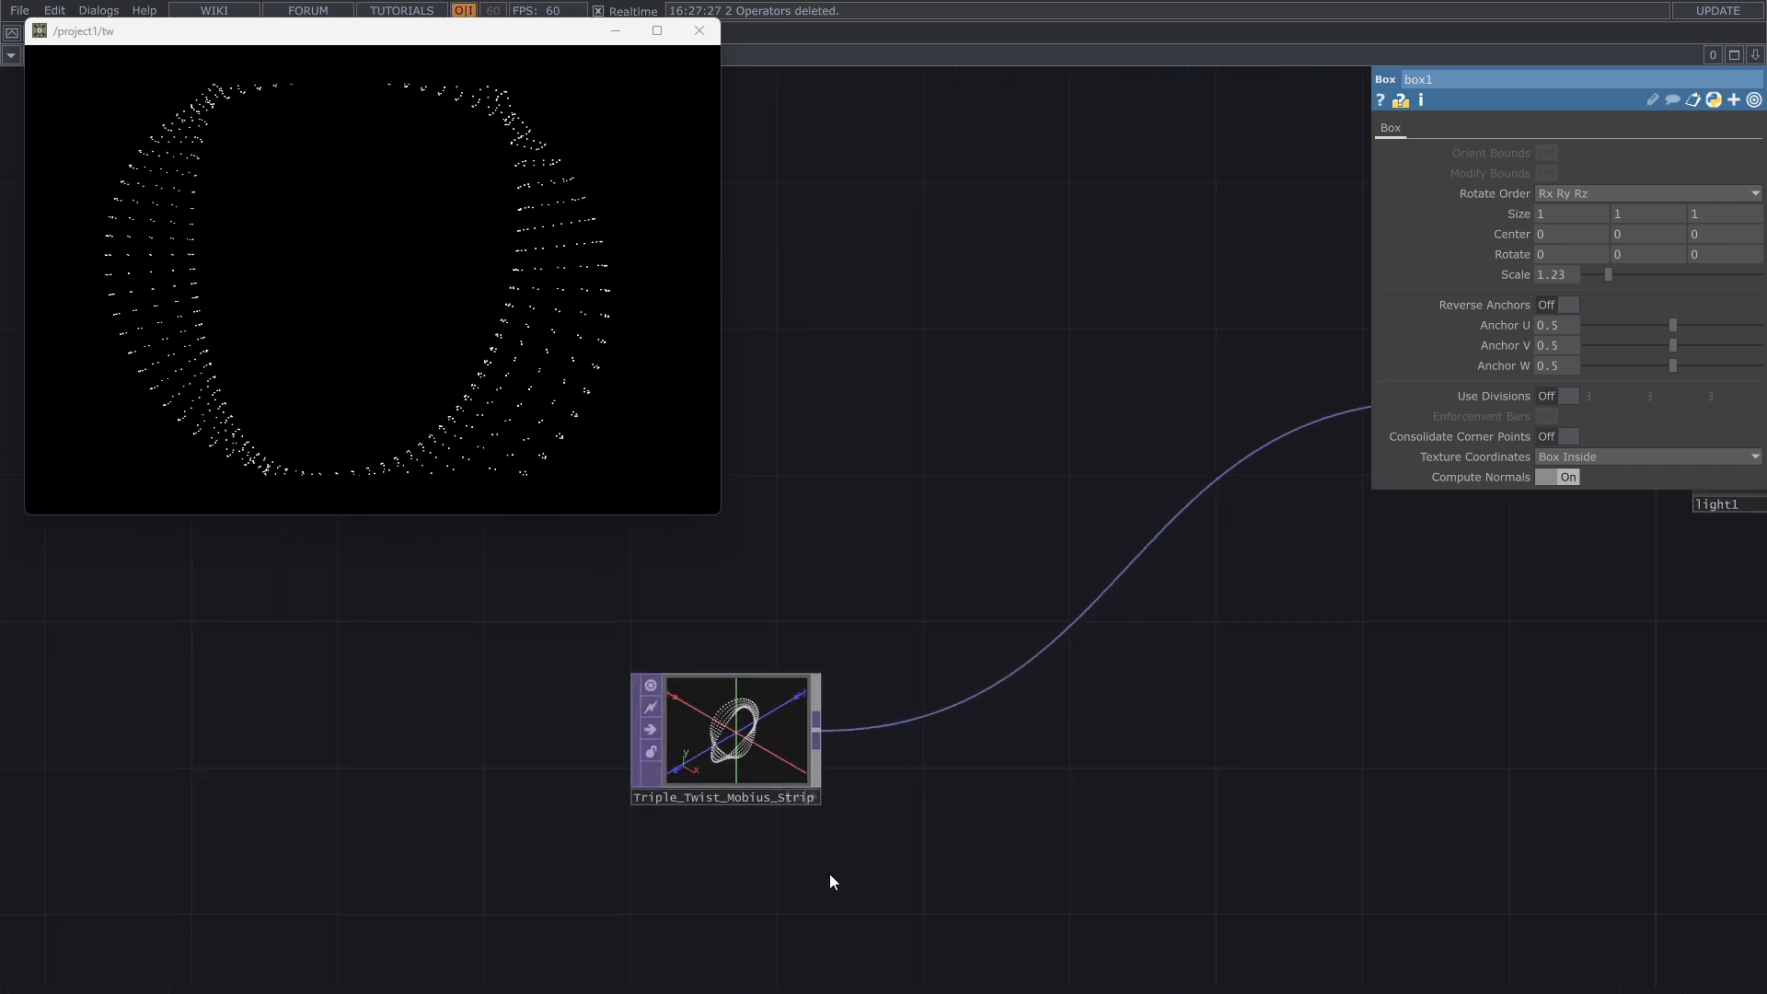
pyautogui.scroll(1, 830, 874)
pyautogui.moveTo(1054, 761); pyautogui.dragTo(1000, 672)
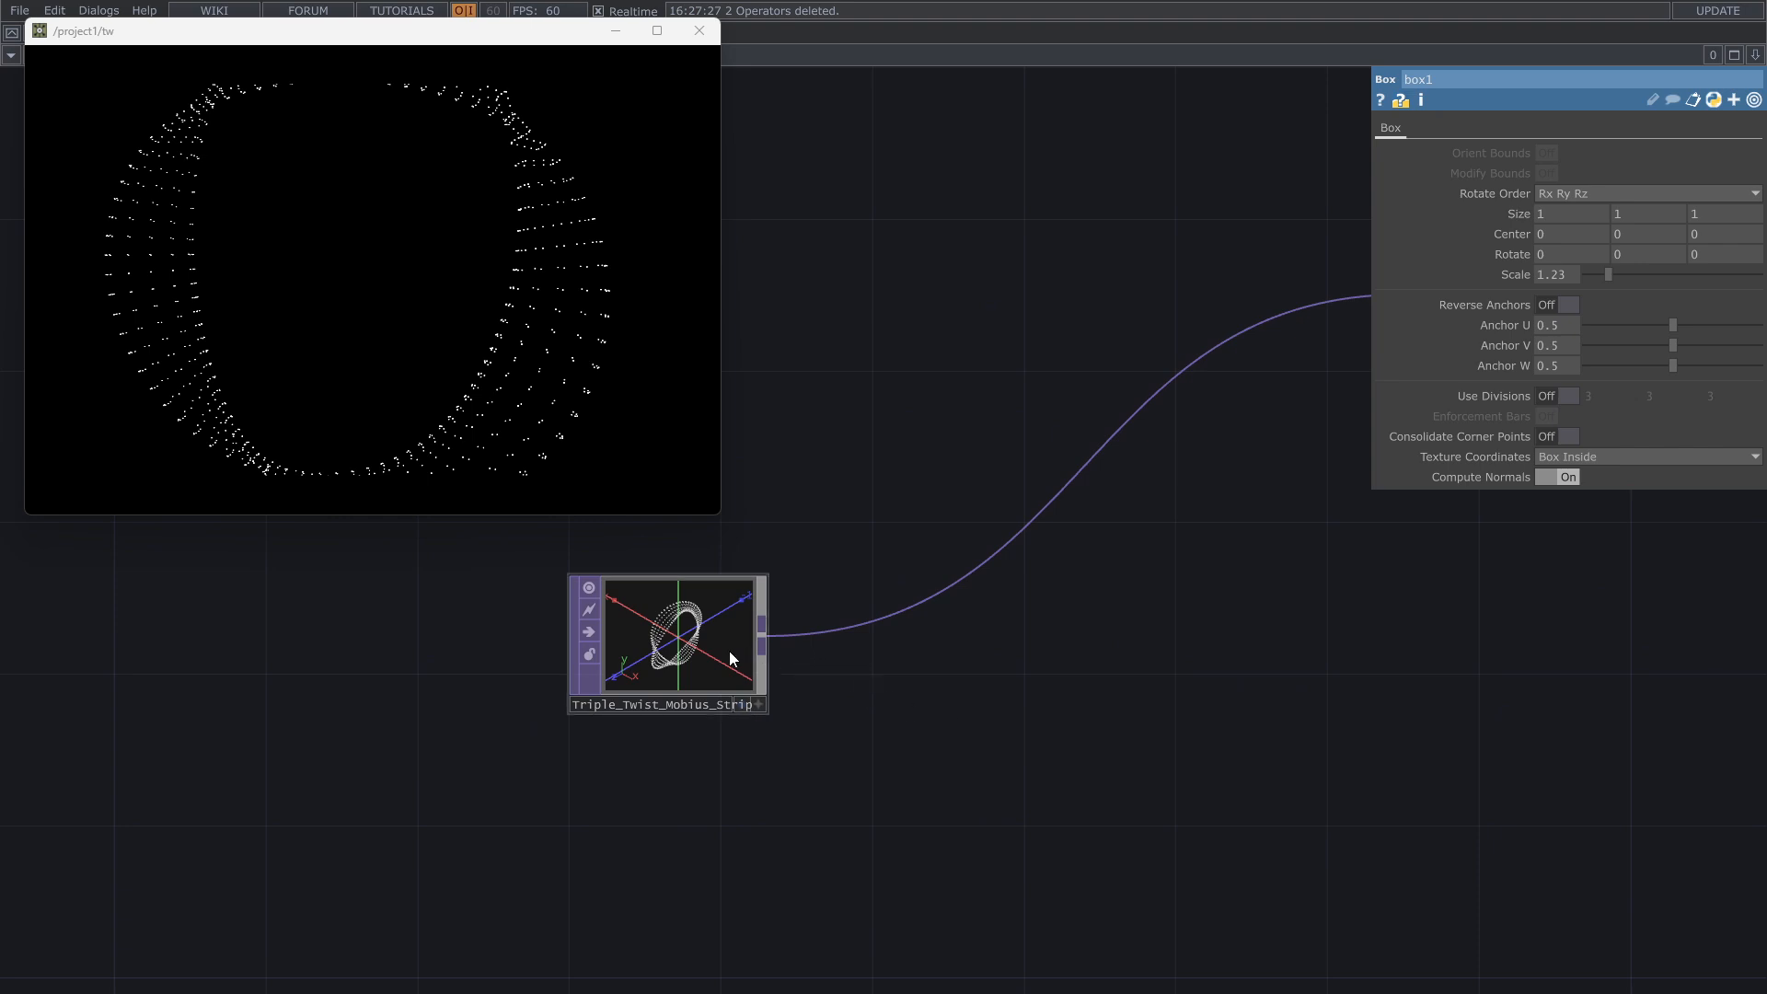
pyautogui.moveTo(704, 634); pyautogui.dragTo(589, 673)
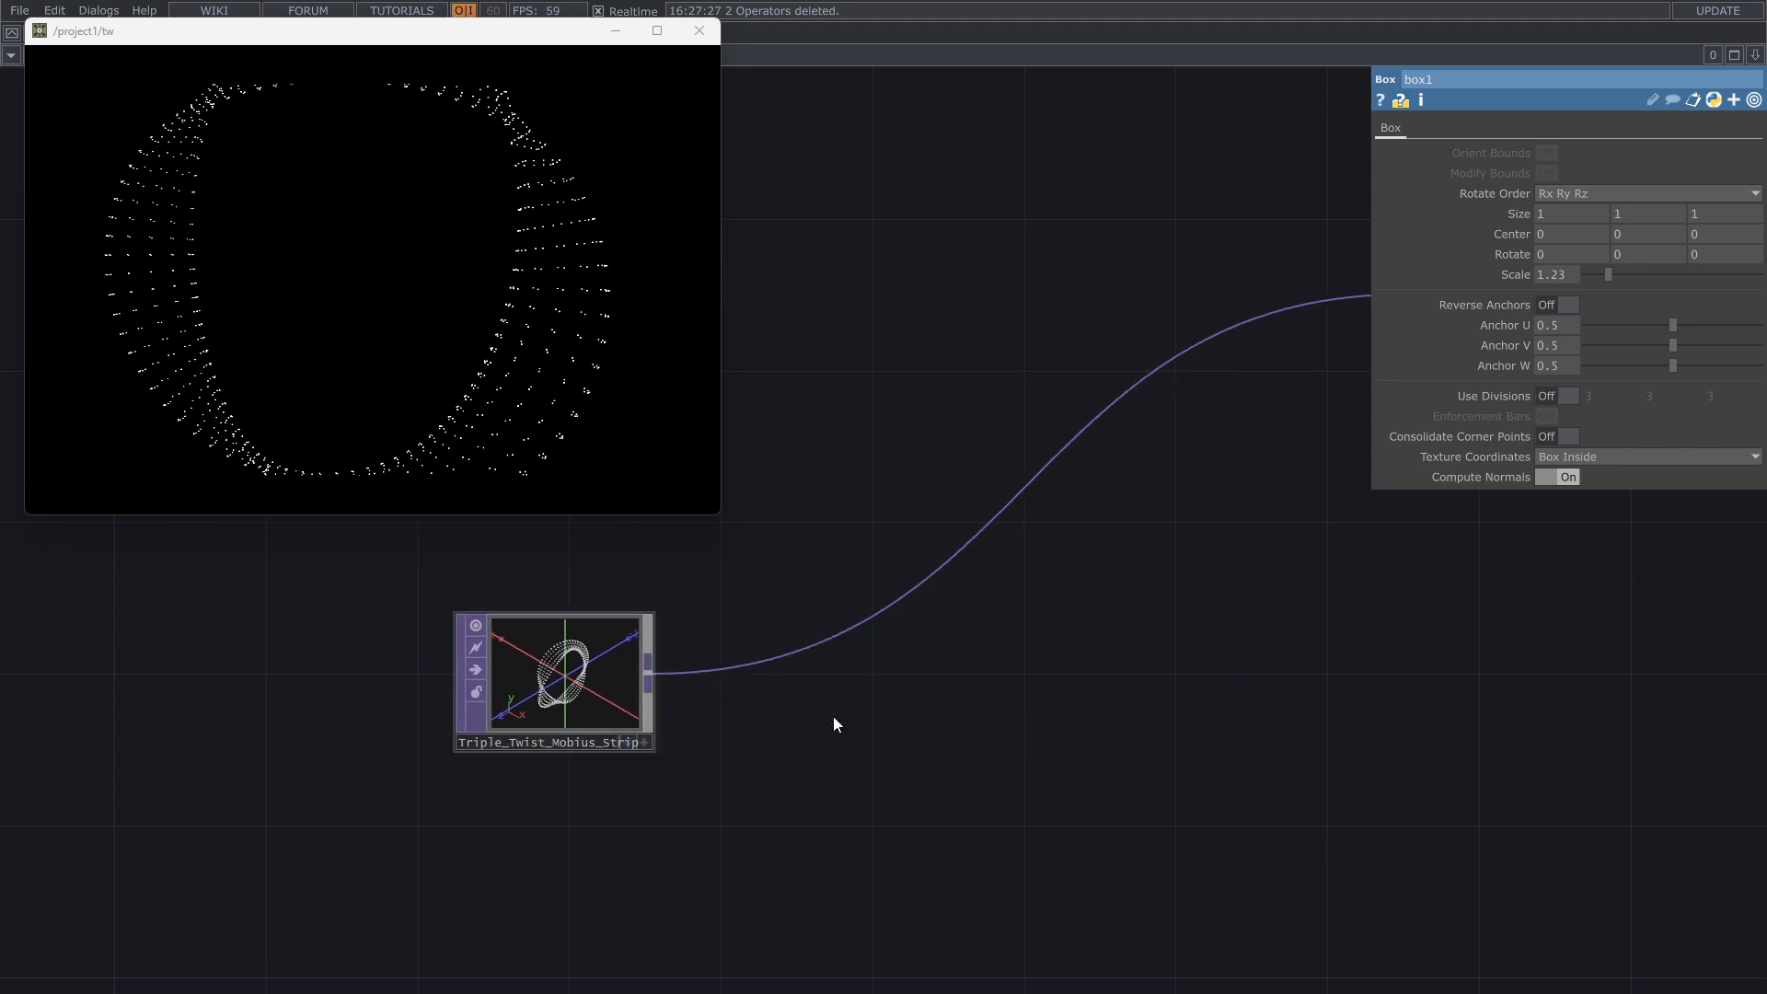
pyautogui.rightClick(862, 622)
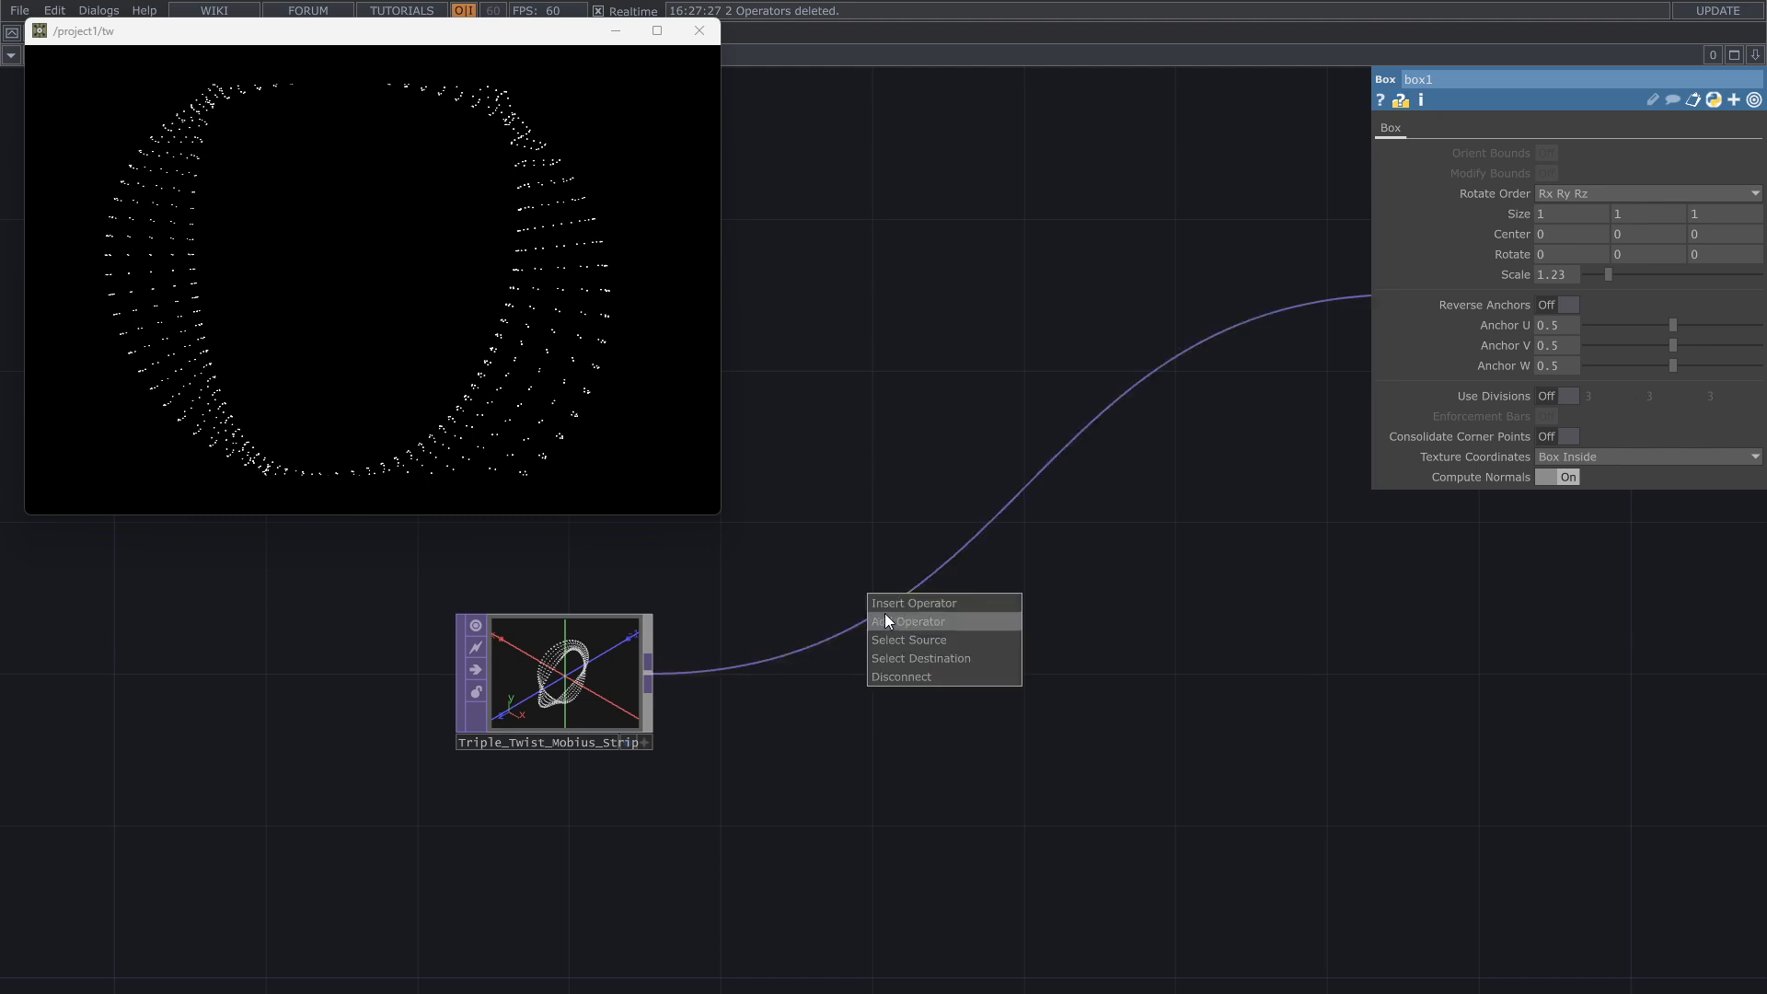
pyautogui.click(892, 606)
pyautogui.write('mat')
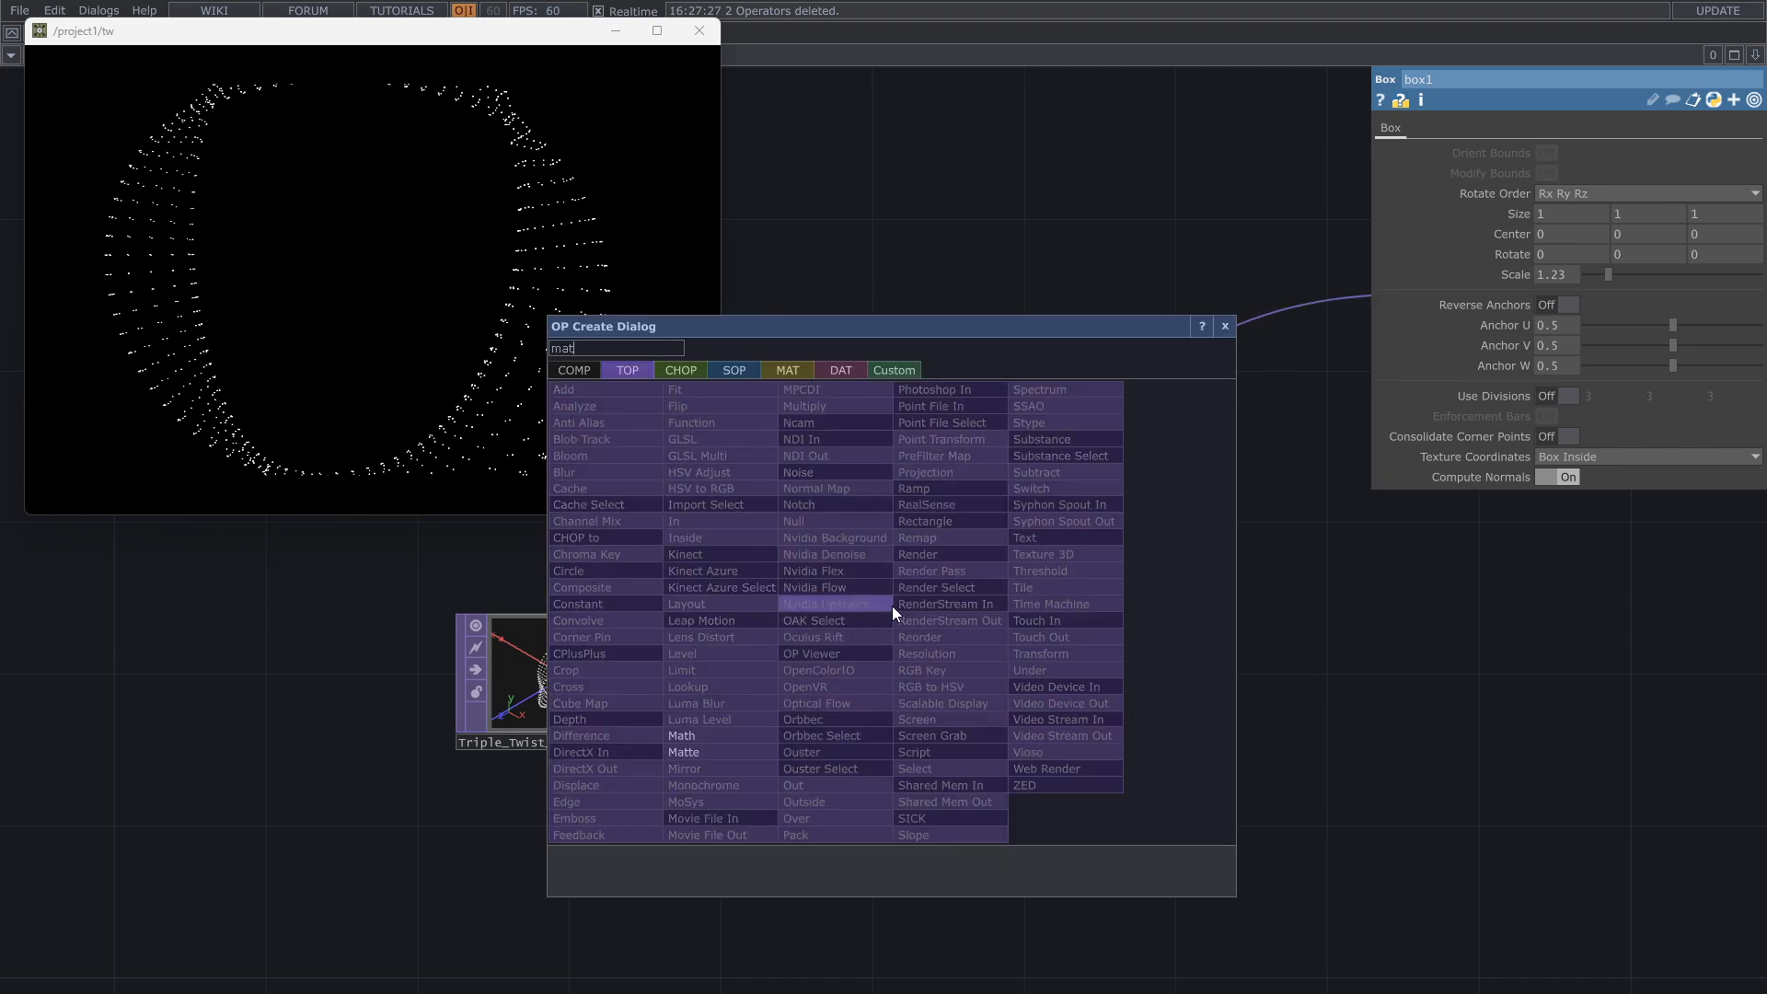
pyautogui.press('Return')
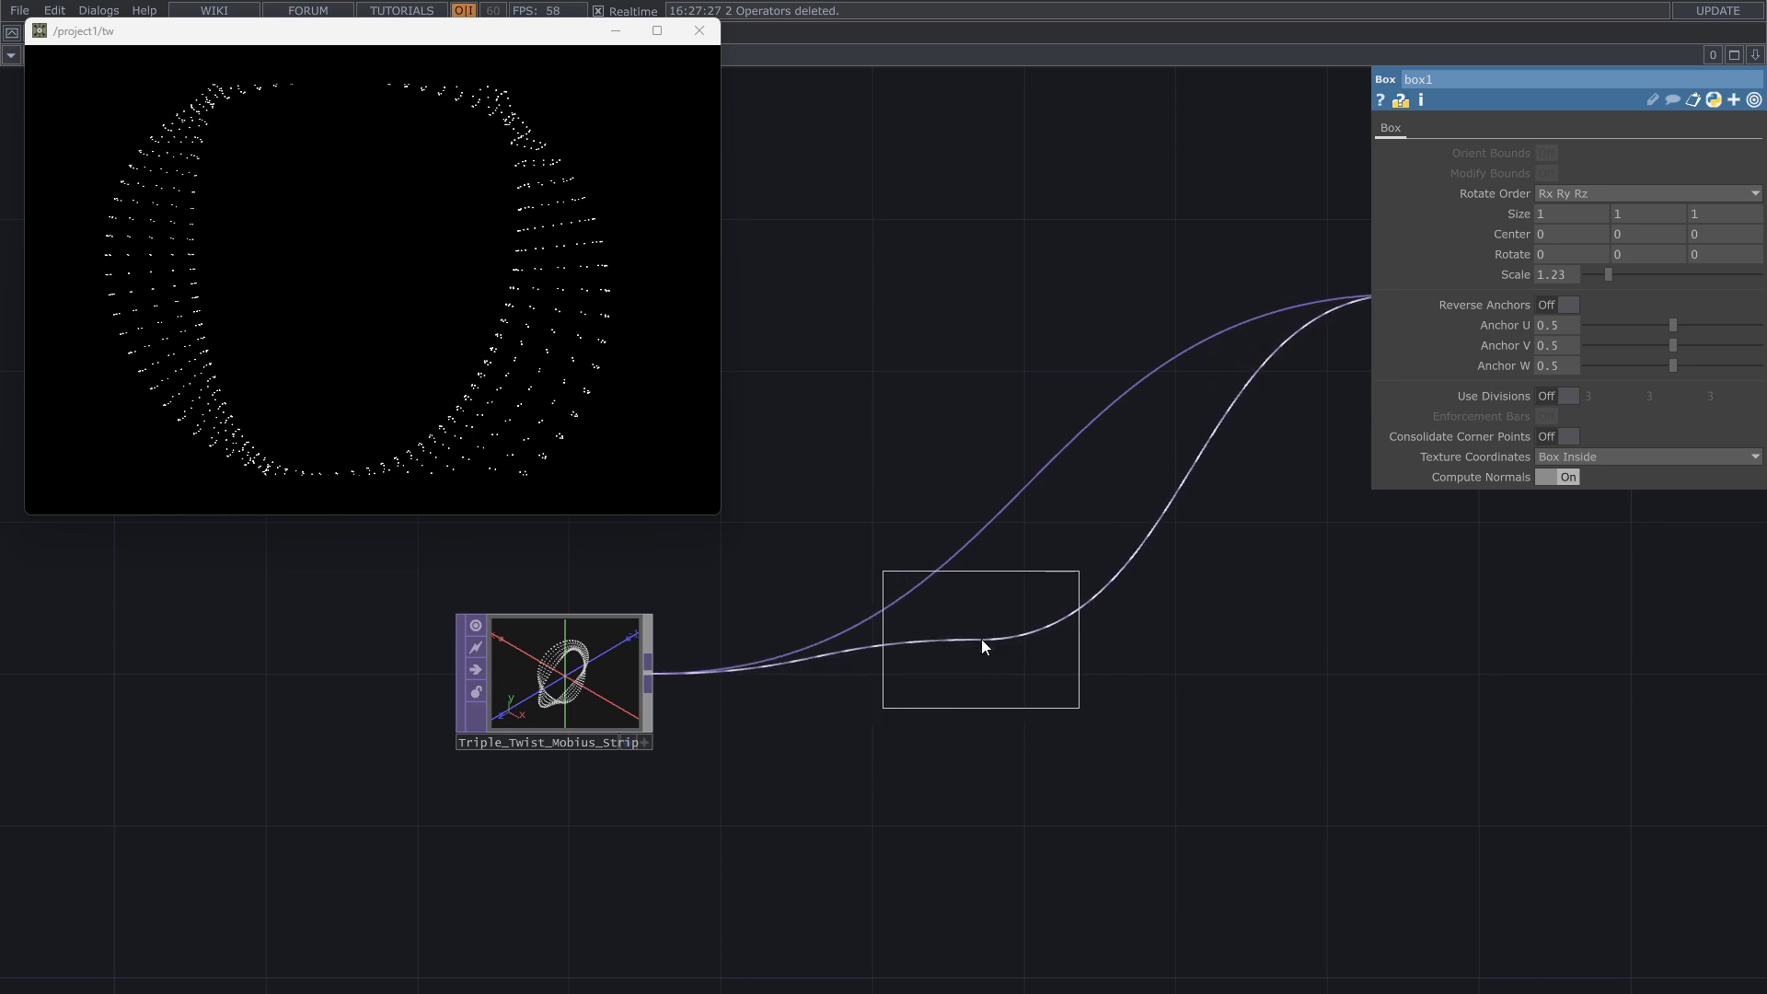
pyautogui.click(980, 638)
pyautogui.moveTo(577, 721); pyautogui.dragTo(434, 690)
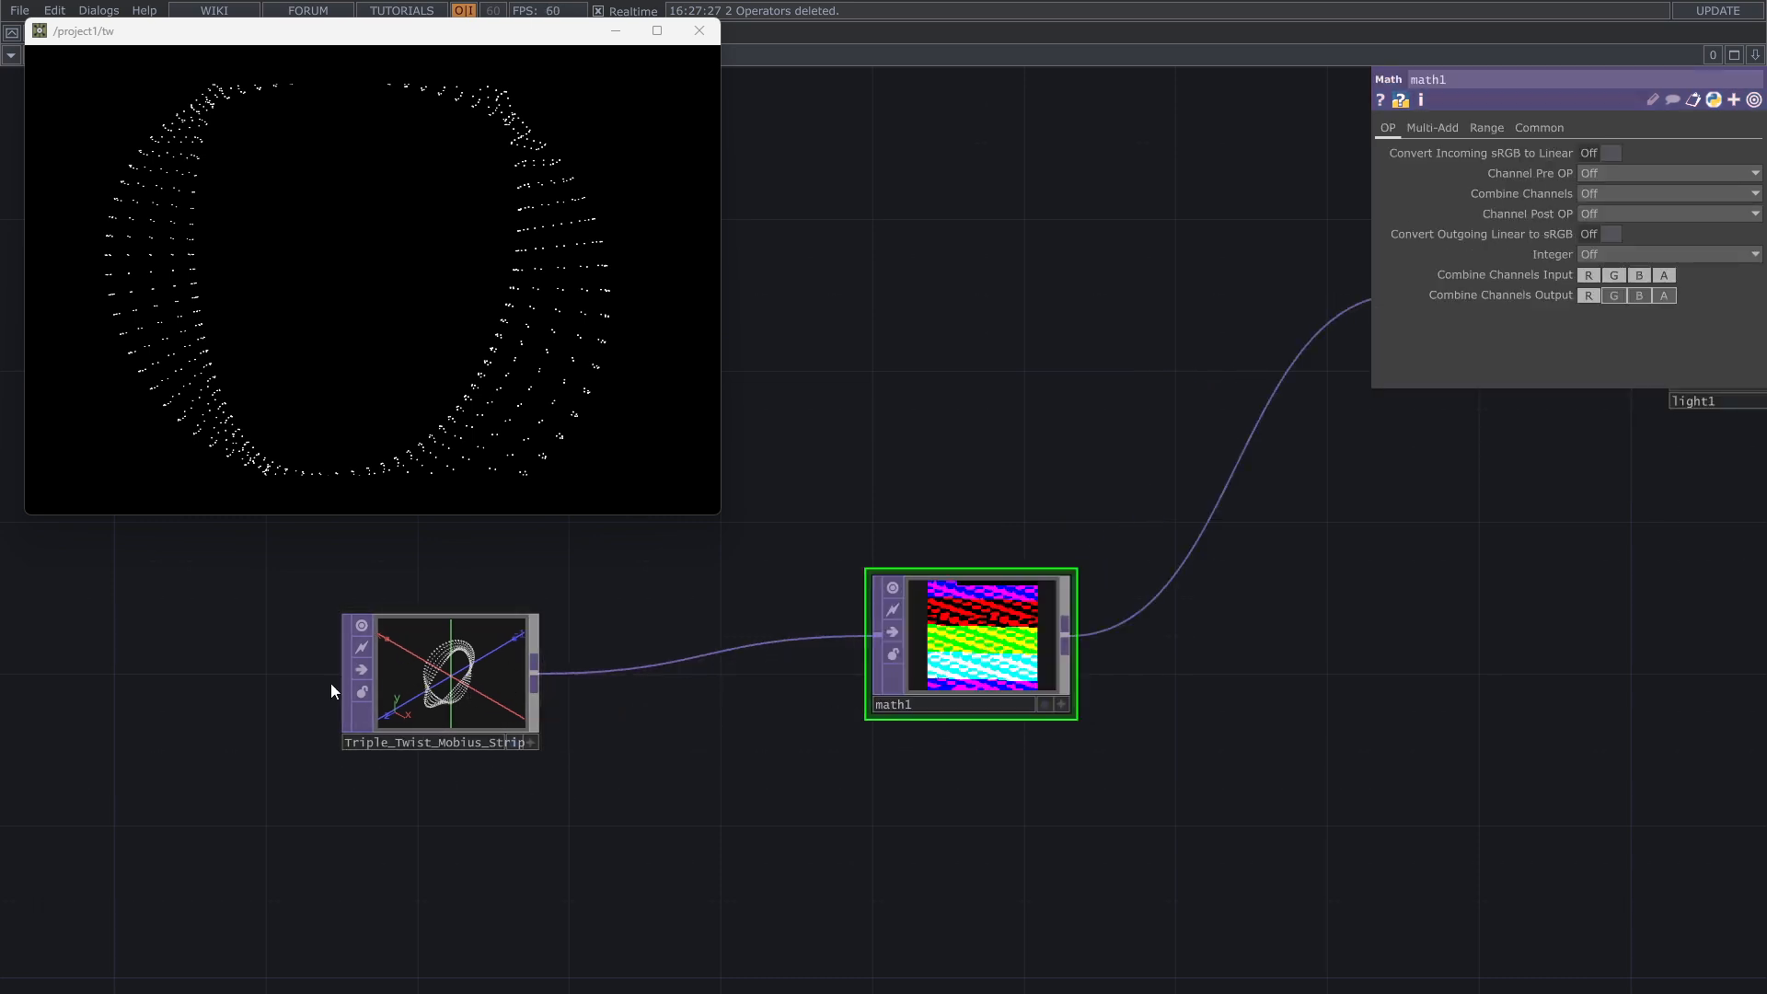
# Step: Try different upper To Range limits for the red and green channels of the Math TOP and reset both to 1
pyautogui.click(1486, 128)
pyautogui.scroll(3, 981, 643)
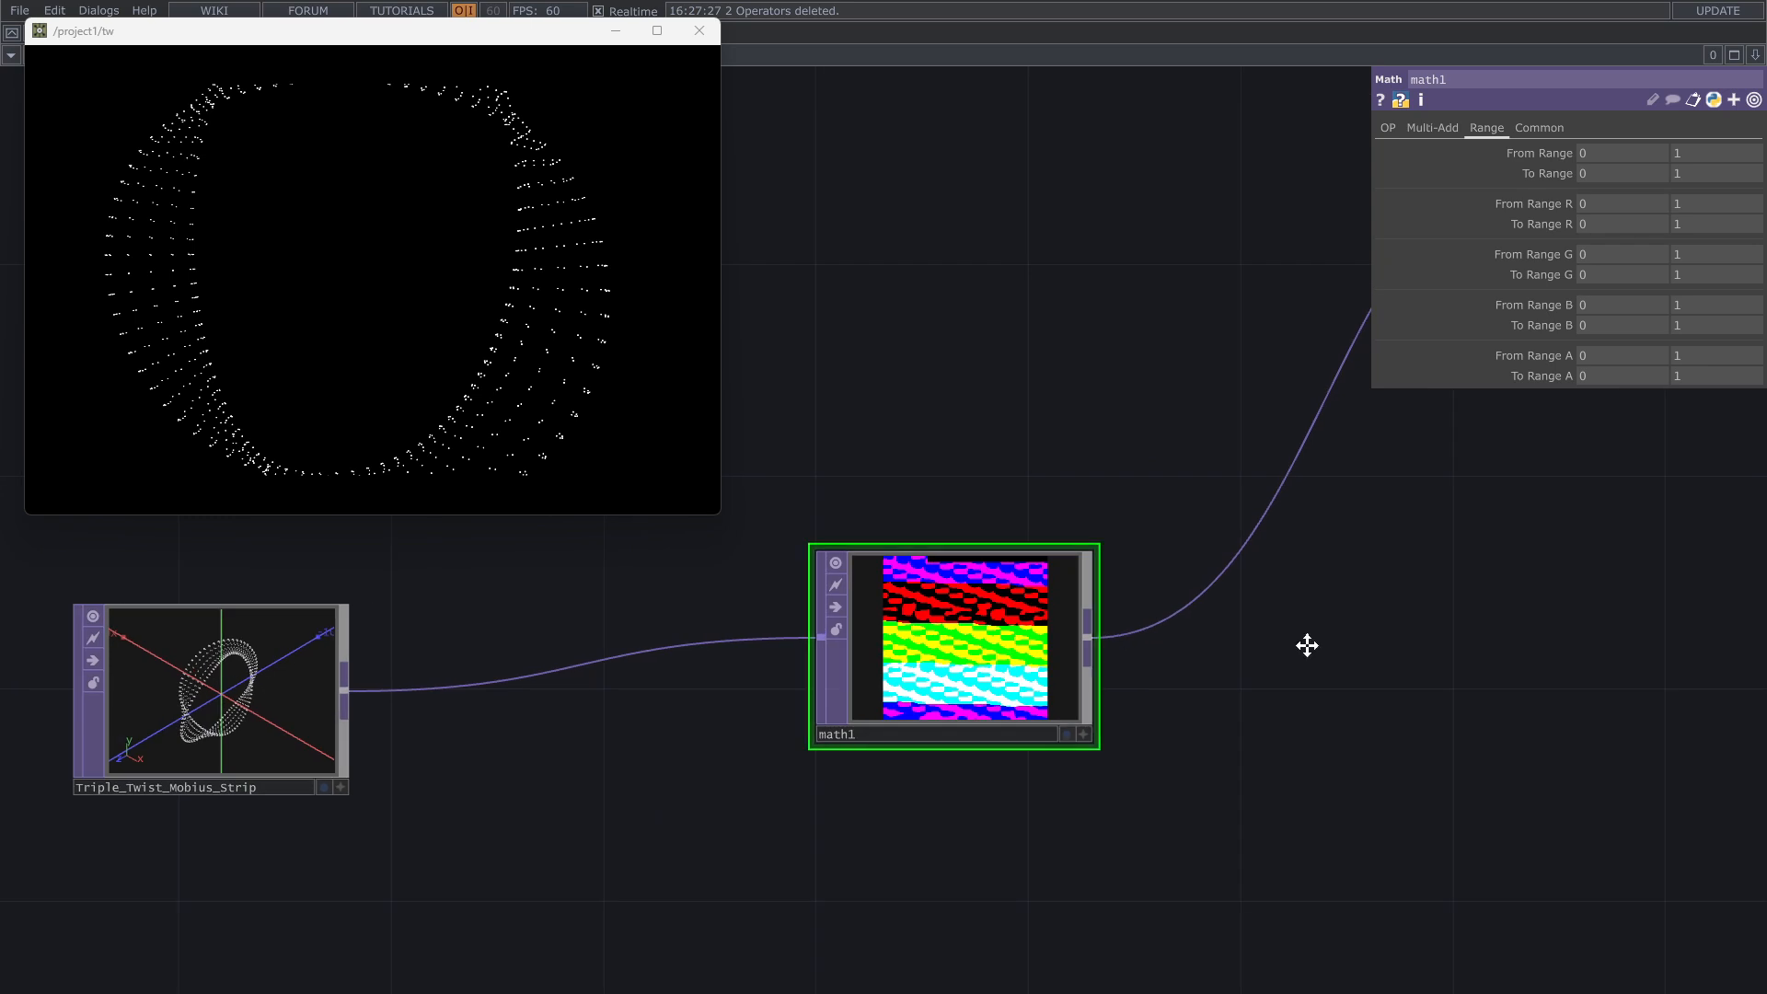
pyautogui.moveTo(1306, 645); pyautogui.dragTo(1440, 657)
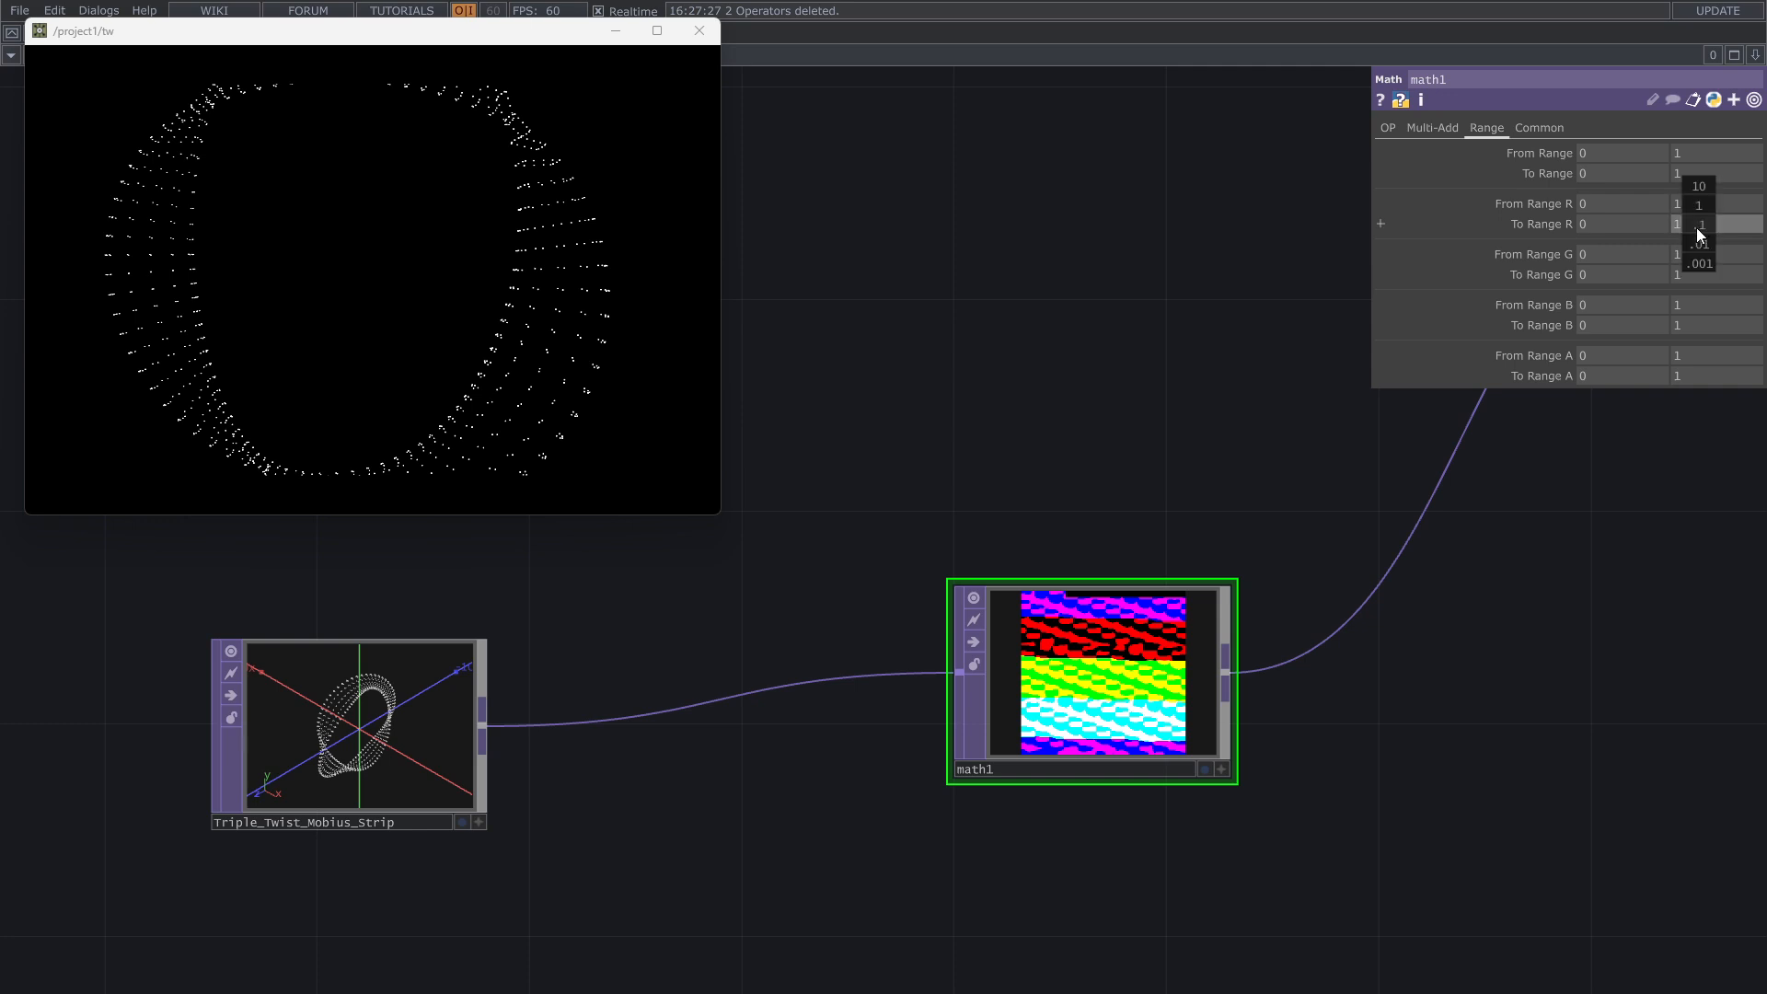
pyautogui.moveTo(1700, 234); pyautogui.dragTo(1699, 197, button='middle')
pyautogui.moveTo(1691, 276)
pyautogui.mouseDown(button='middle')
pyautogui.moveTo(1693, 262)
pyautogui.moveTo(1671, 275)
pyautogui.moveTo(1691, 276)
pyautogui.mouseUp(button='middle')
pyautogui.click(1709, 276)
pyautogui.write('1')
pyautogui.click(1724, 222)
pyautogui.write('1')
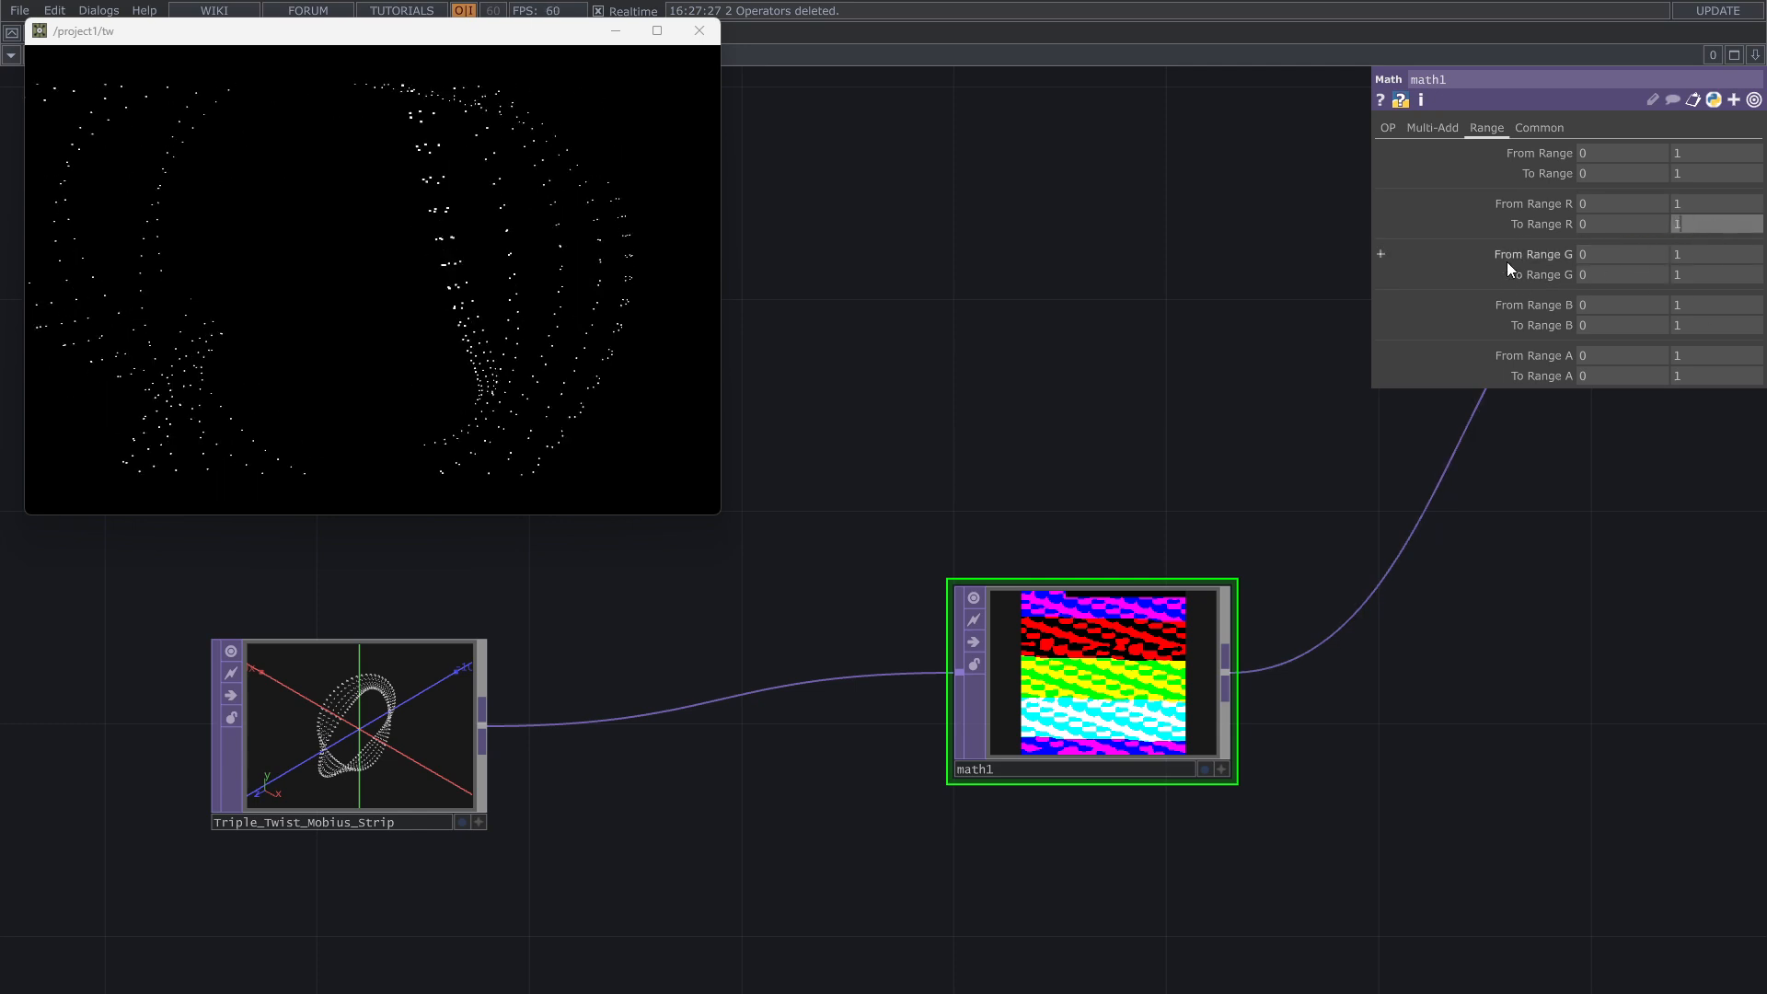
# Step: Move the Math TOP closer to the Triple_Twist_Mobius_Strip operator to free space before the Null TOP
pyautogui.moveTo(1058, 372); pyautogui.dragTo(760, 300)
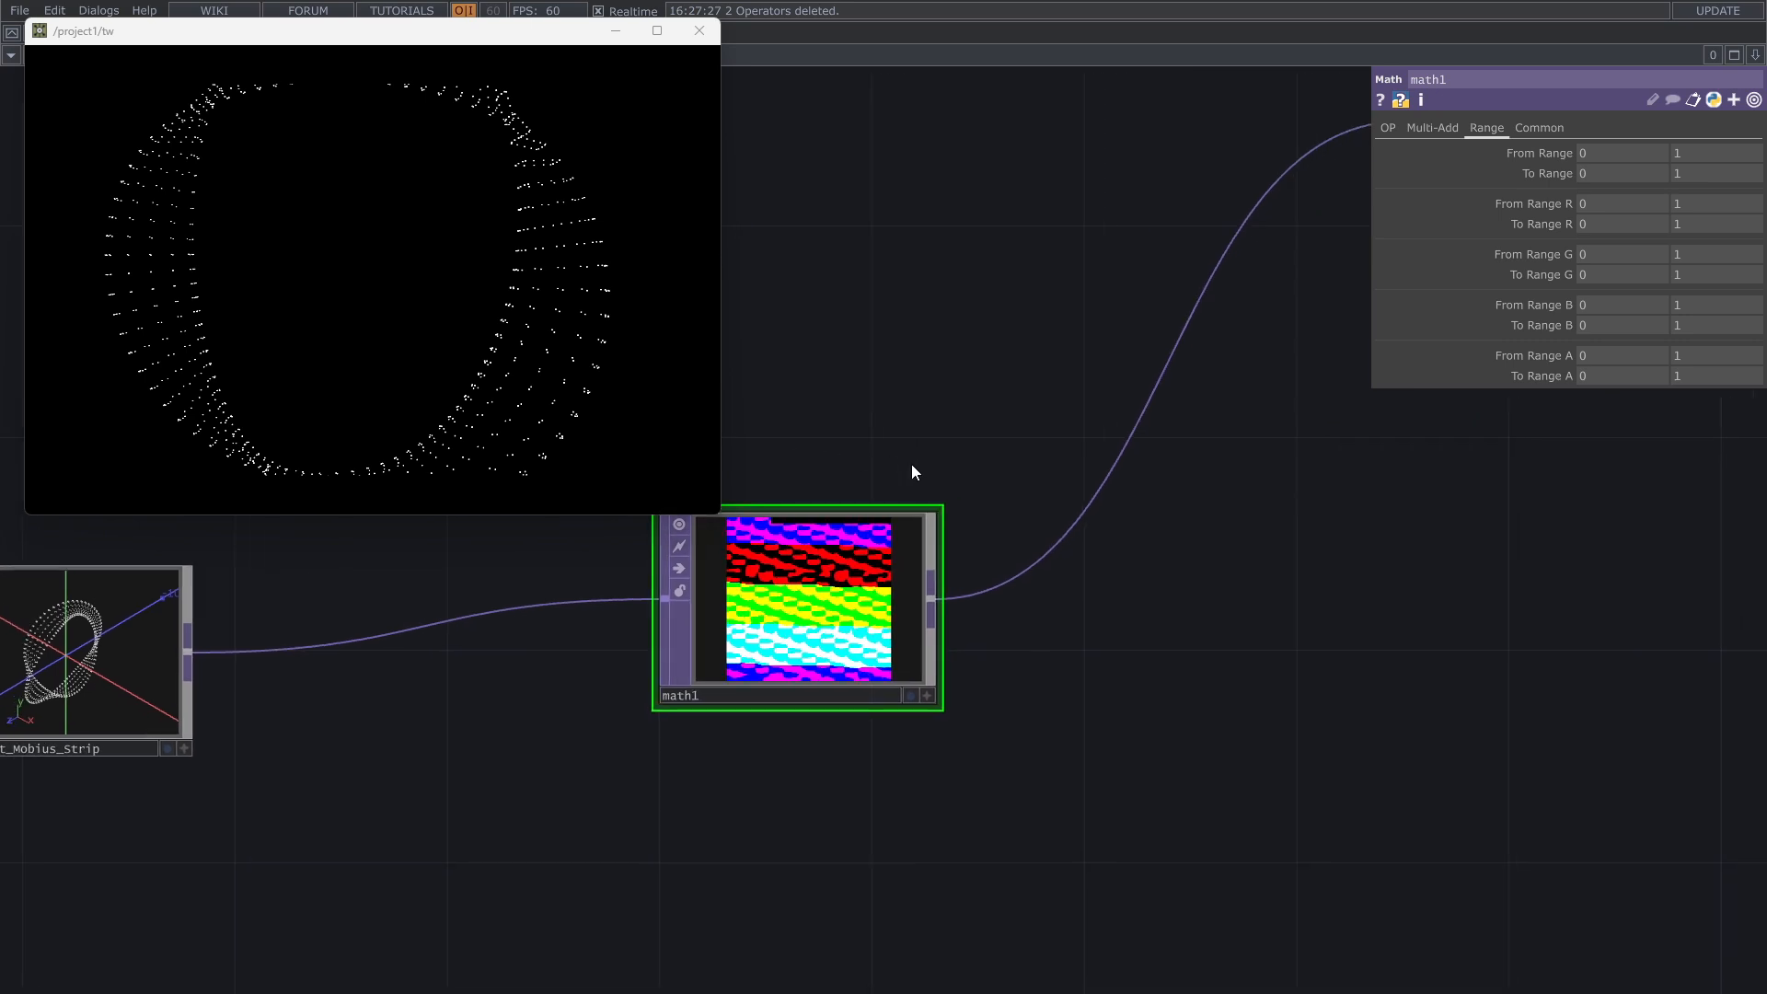
pyautogui.moveTo(912, 471); pyautogui.dragTo(1034, 508)
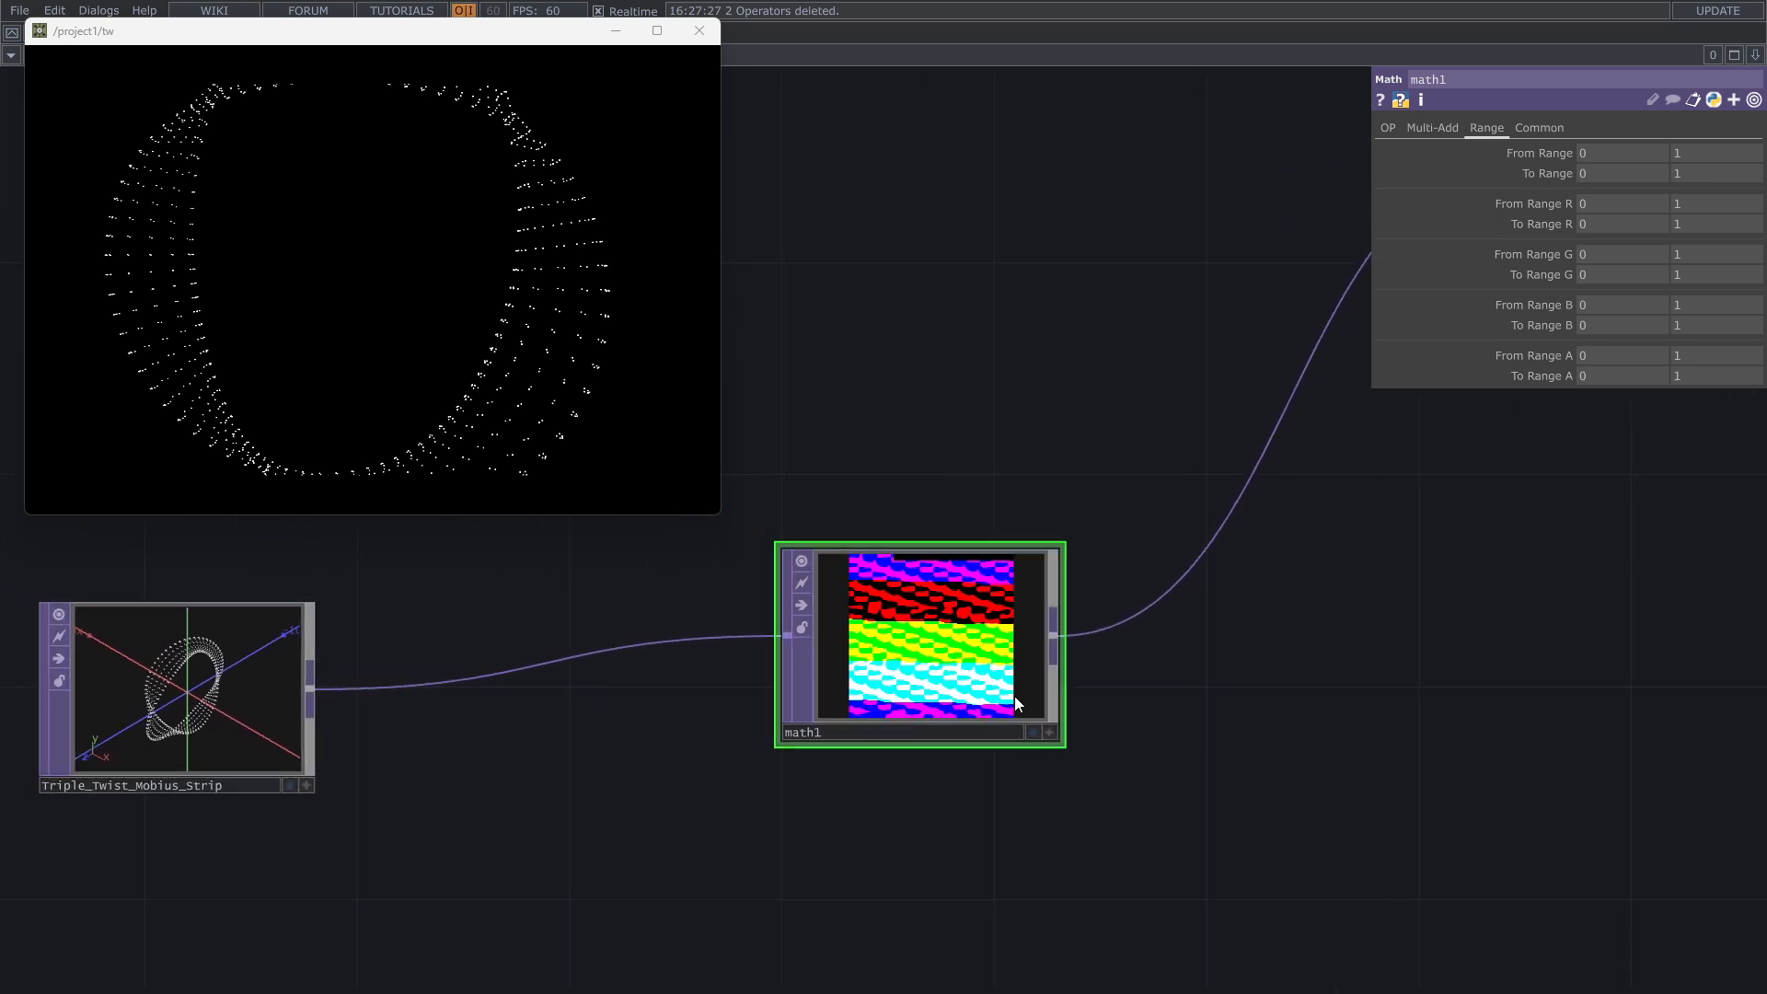
pyautogui.moveTo(1012, 696); pyautogui.dragTo(582, 764)
pyautogui.moveTo(1271, 722); pyautogui.dragTo(1157, 687)
# Step: Place a Point Transform TOP on the free side of the Math TOP and connect the Math TOP's output to its first input
pyautogui.press('Tab')
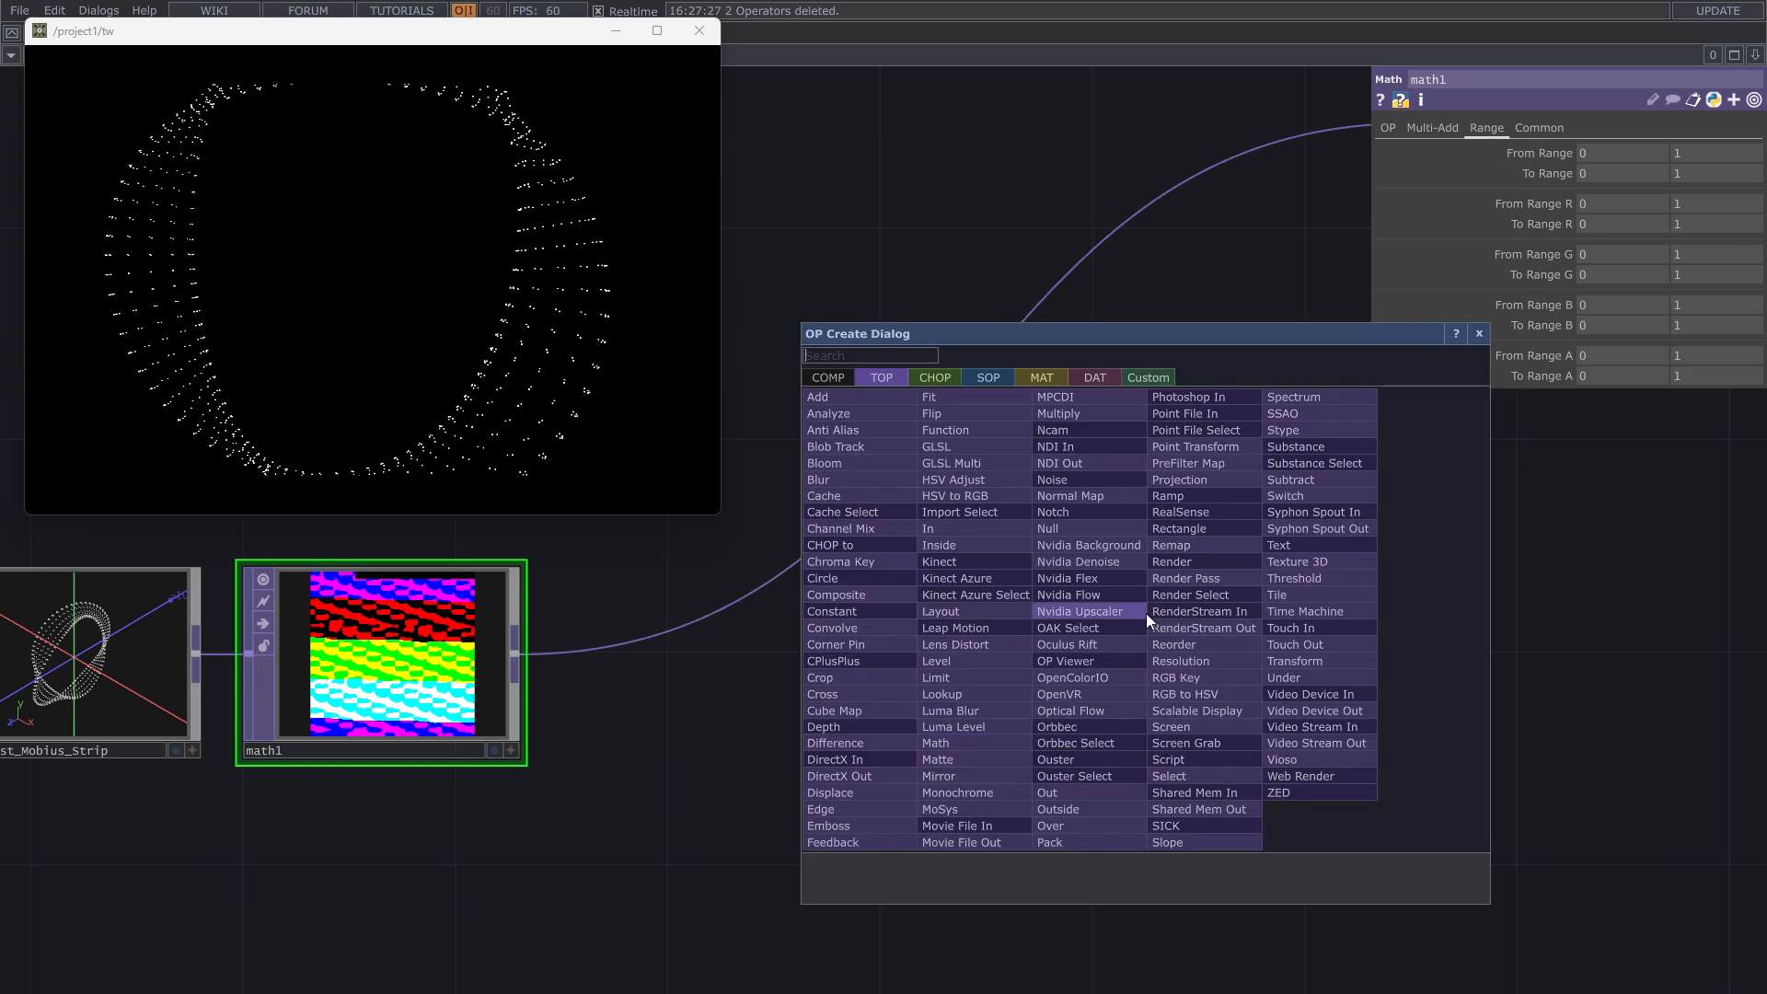
pyautogui.write('po')
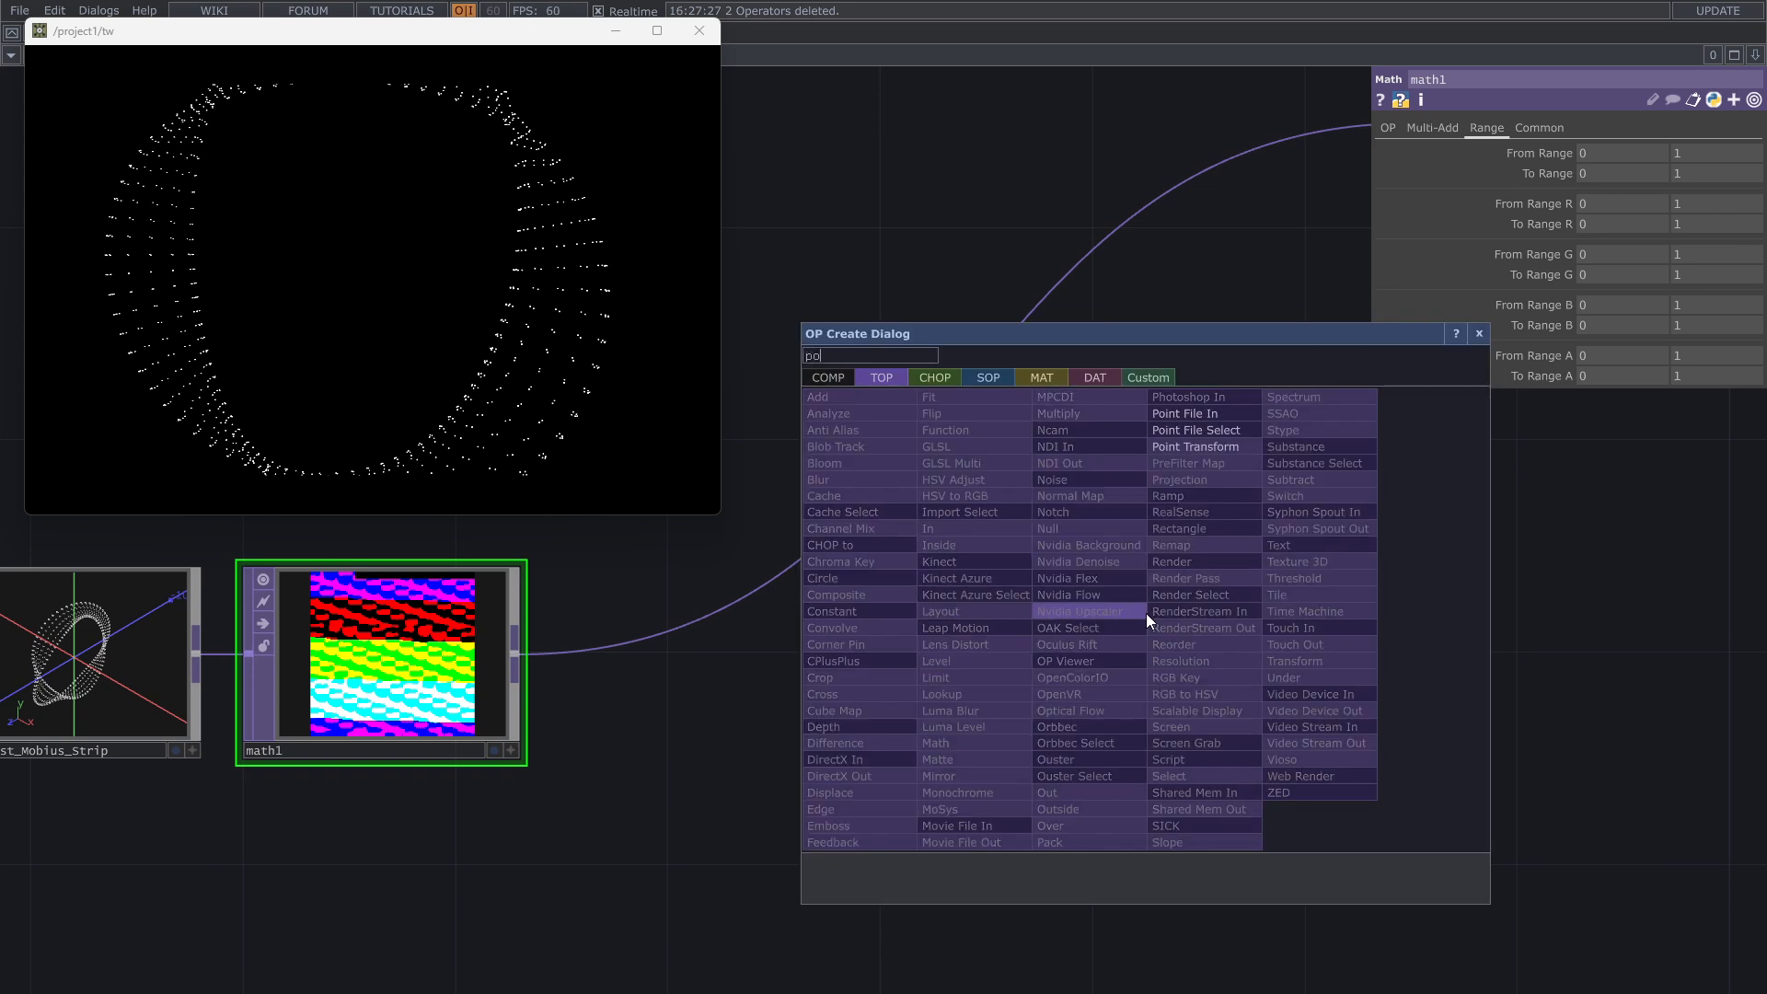
pyautogui.click(1233, 451)
pyautogui.click(1169, 710)
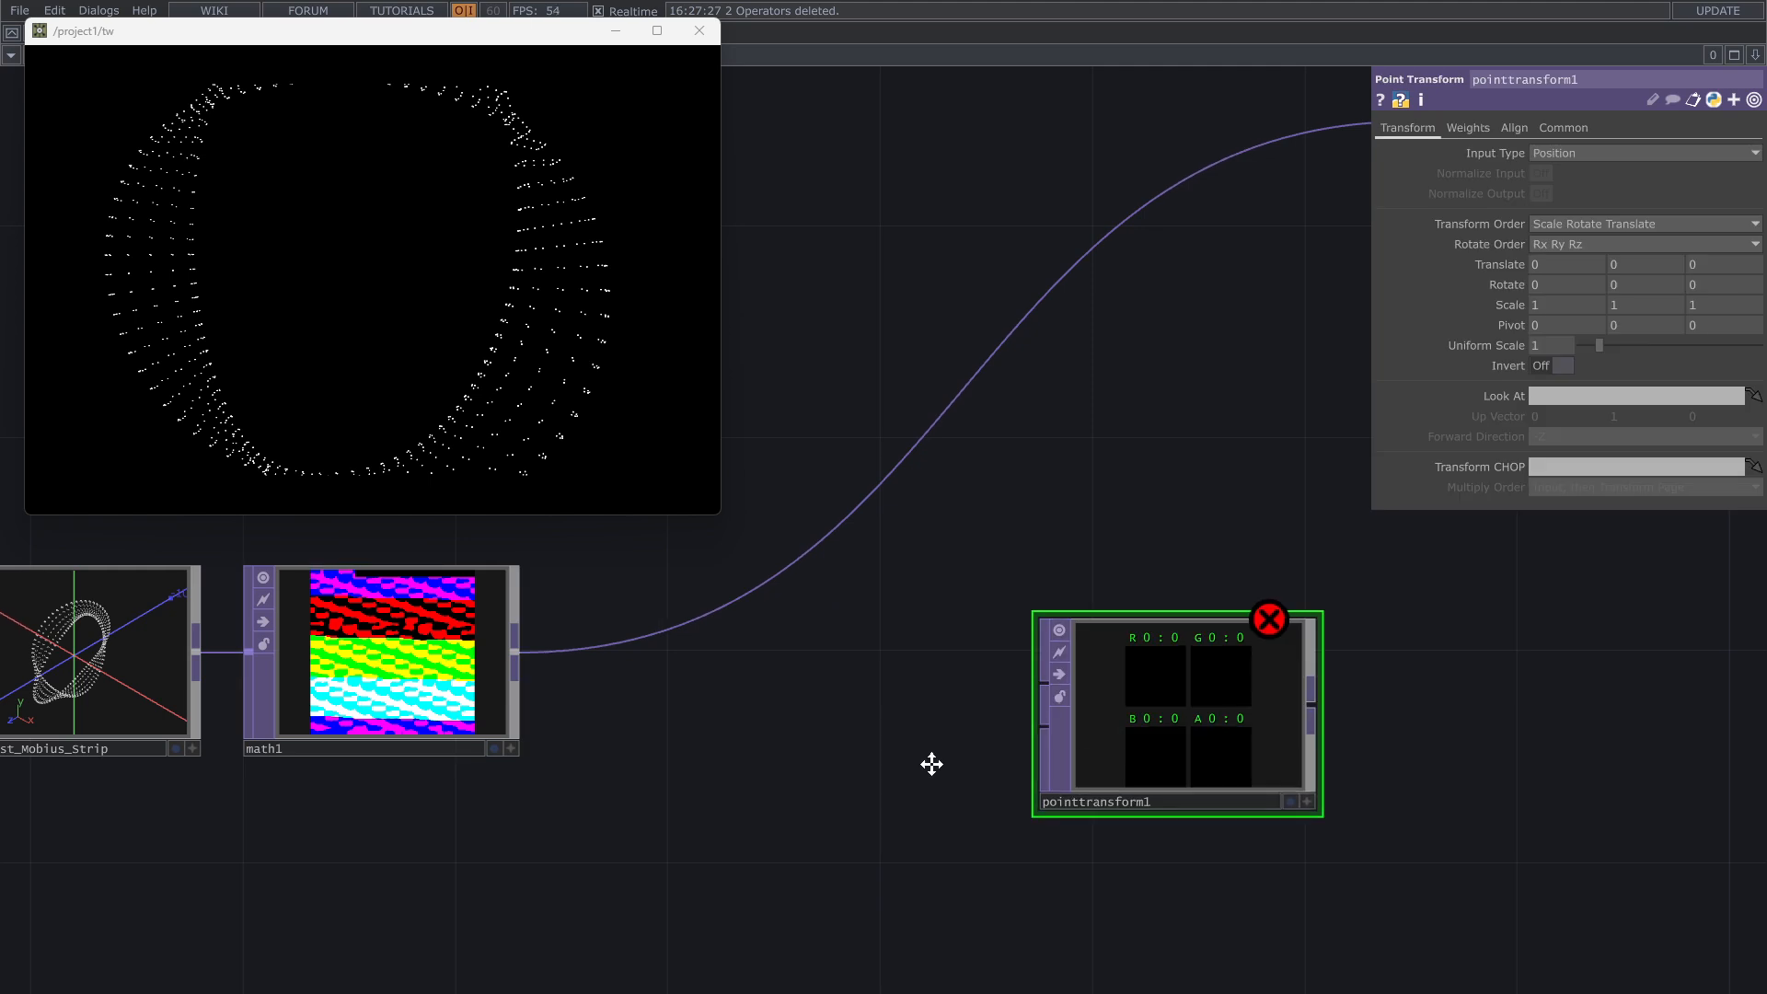
pyautogui.moveTo(930, 761); pyautogui.dragTo(1111, 752)
pyautogui.moveTo(1262, 629); pyautogui.dragTo(782, 622)
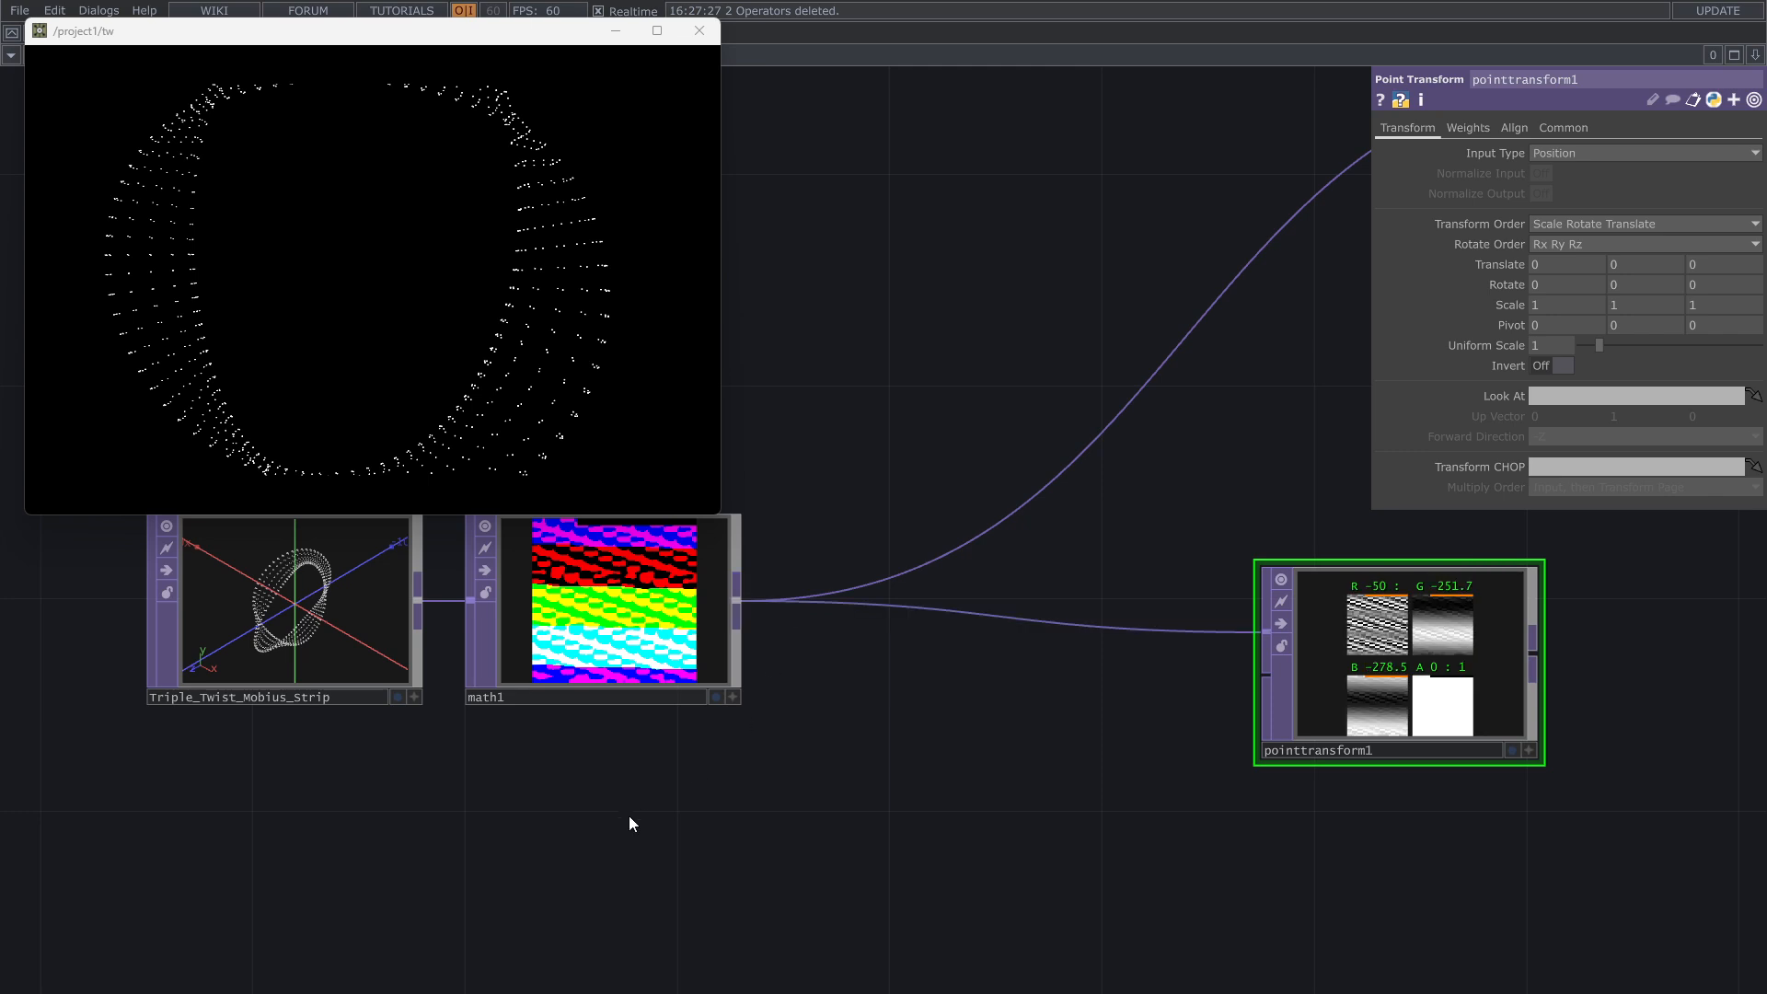
# Step: Move the Point Transform TOP close to the Math TOP's output and select it
pyautogui.moveTo(629, 833); pyautogui.dragTo(644, 899)
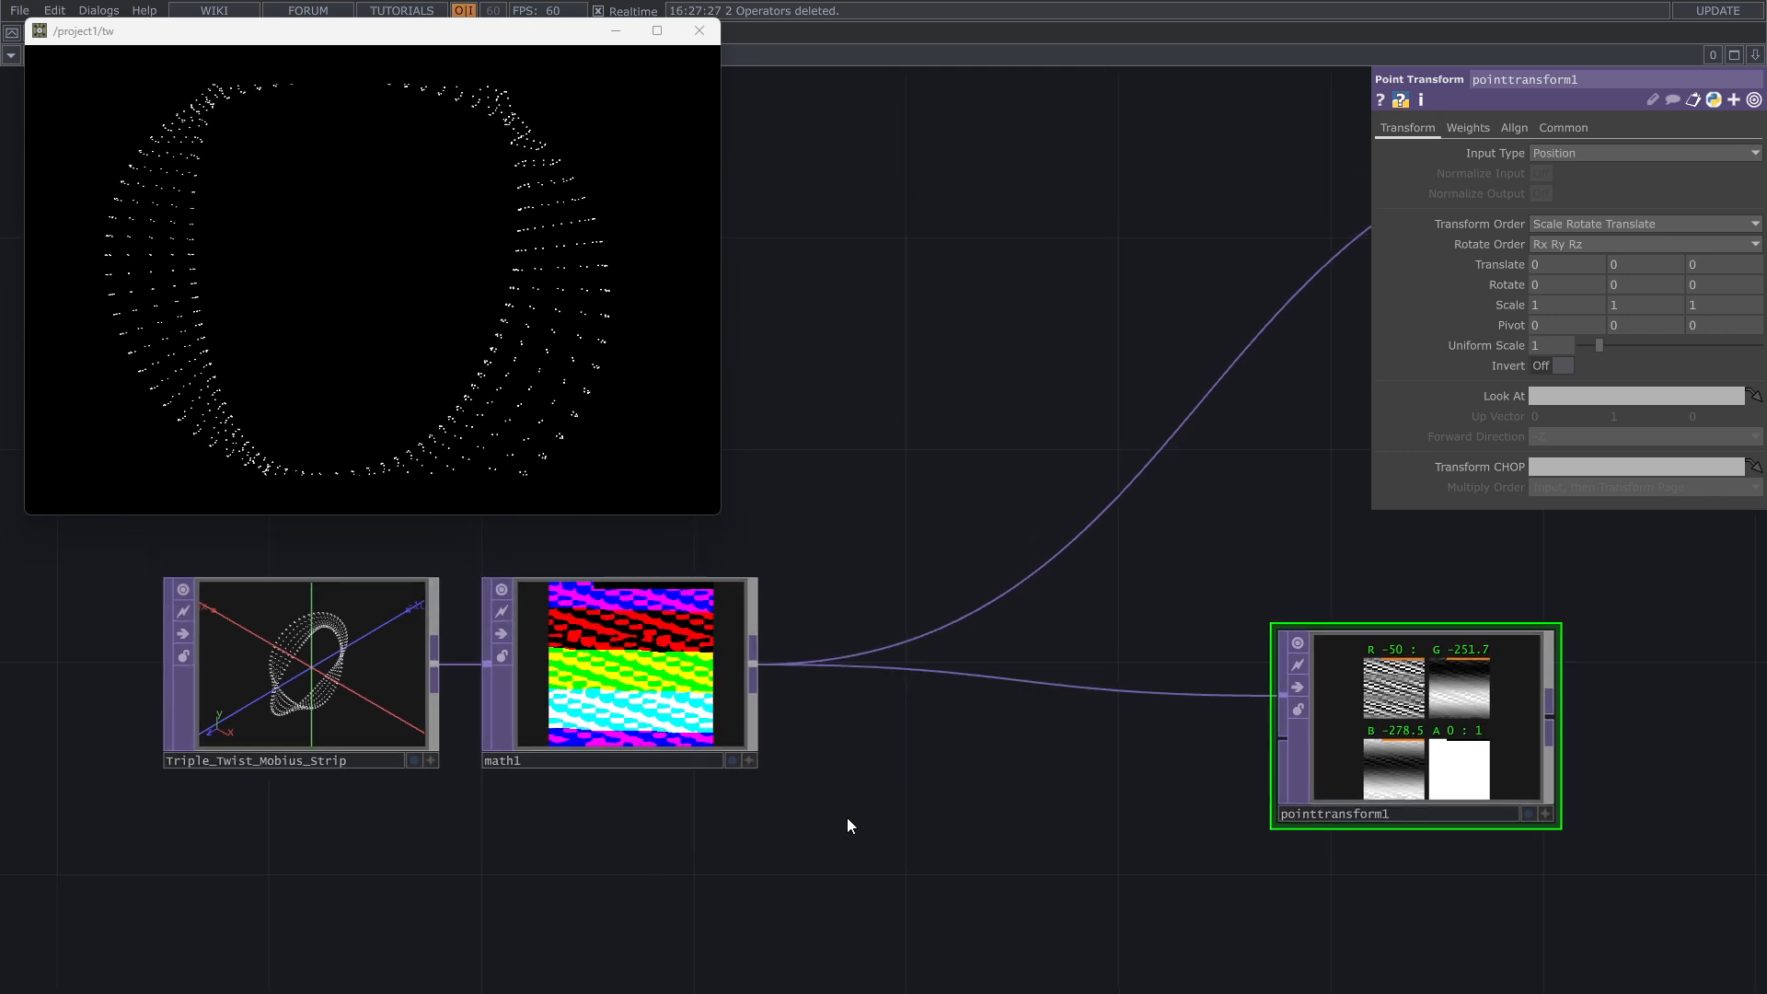
pyautogui.moveTo(847, 817); pyautogui.dragTo(99, 522)
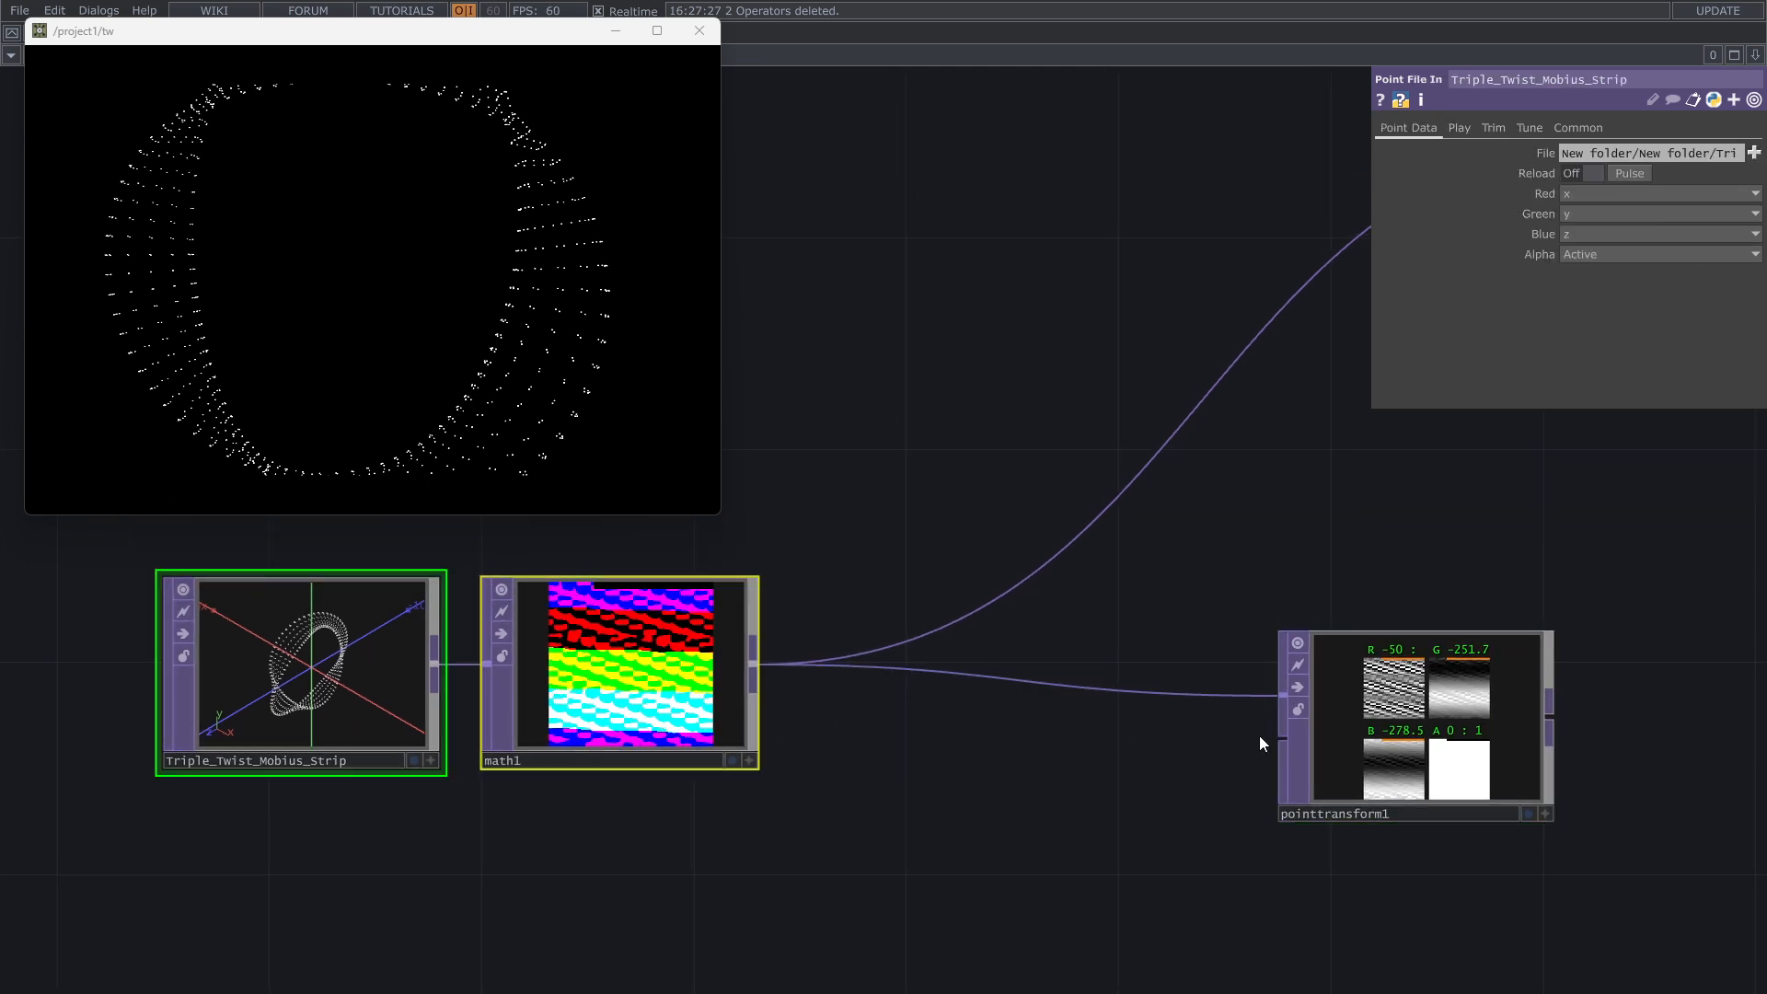
pyautogui.moveTo(1312, 709); pyautogui.dragTo(881, 756)
pyautogui.scroll(-1, 1282, 858)
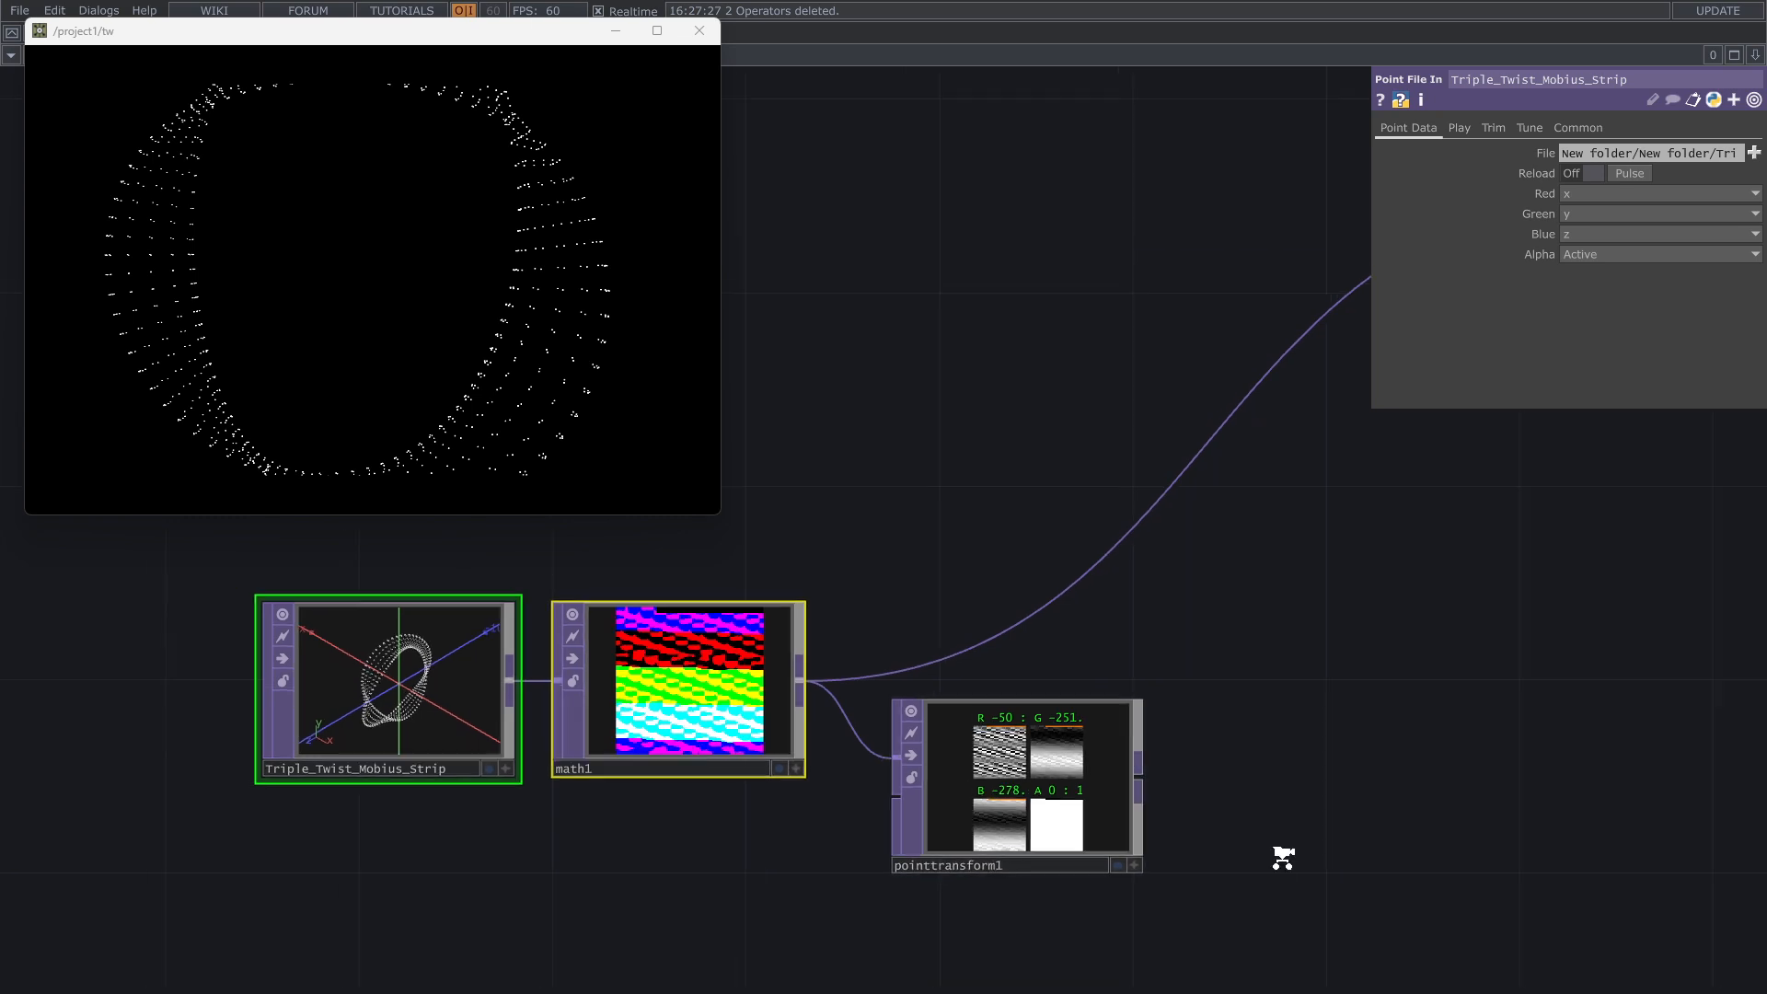
pyautogui.scroll(3, 1282, 858)
pyautogui.click(935, 760)
pyautogui.moveTo(1313, 825); pyautogui.dragTo(1659, 828)
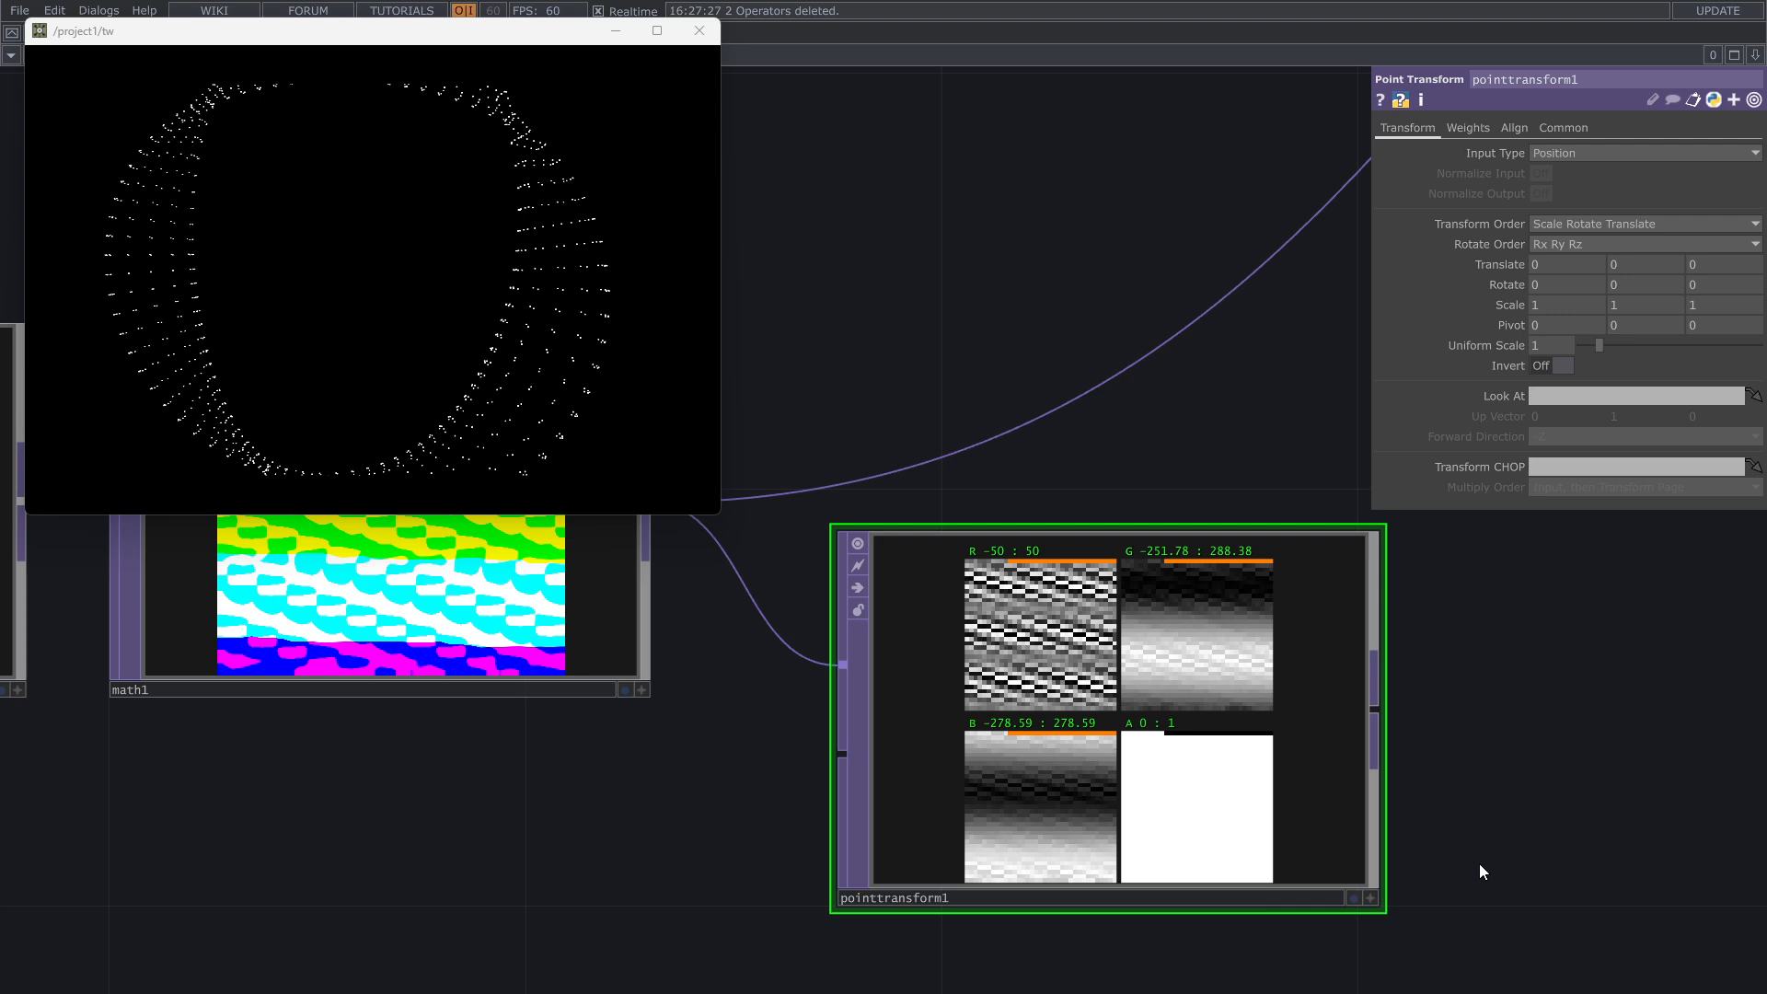
# Step: Activate the Point Transform TOP's viewer and switch it to display the data as 3D points
pyautogui.moveTo(1472, 861); pyautogui.dragTo(1639, 742)
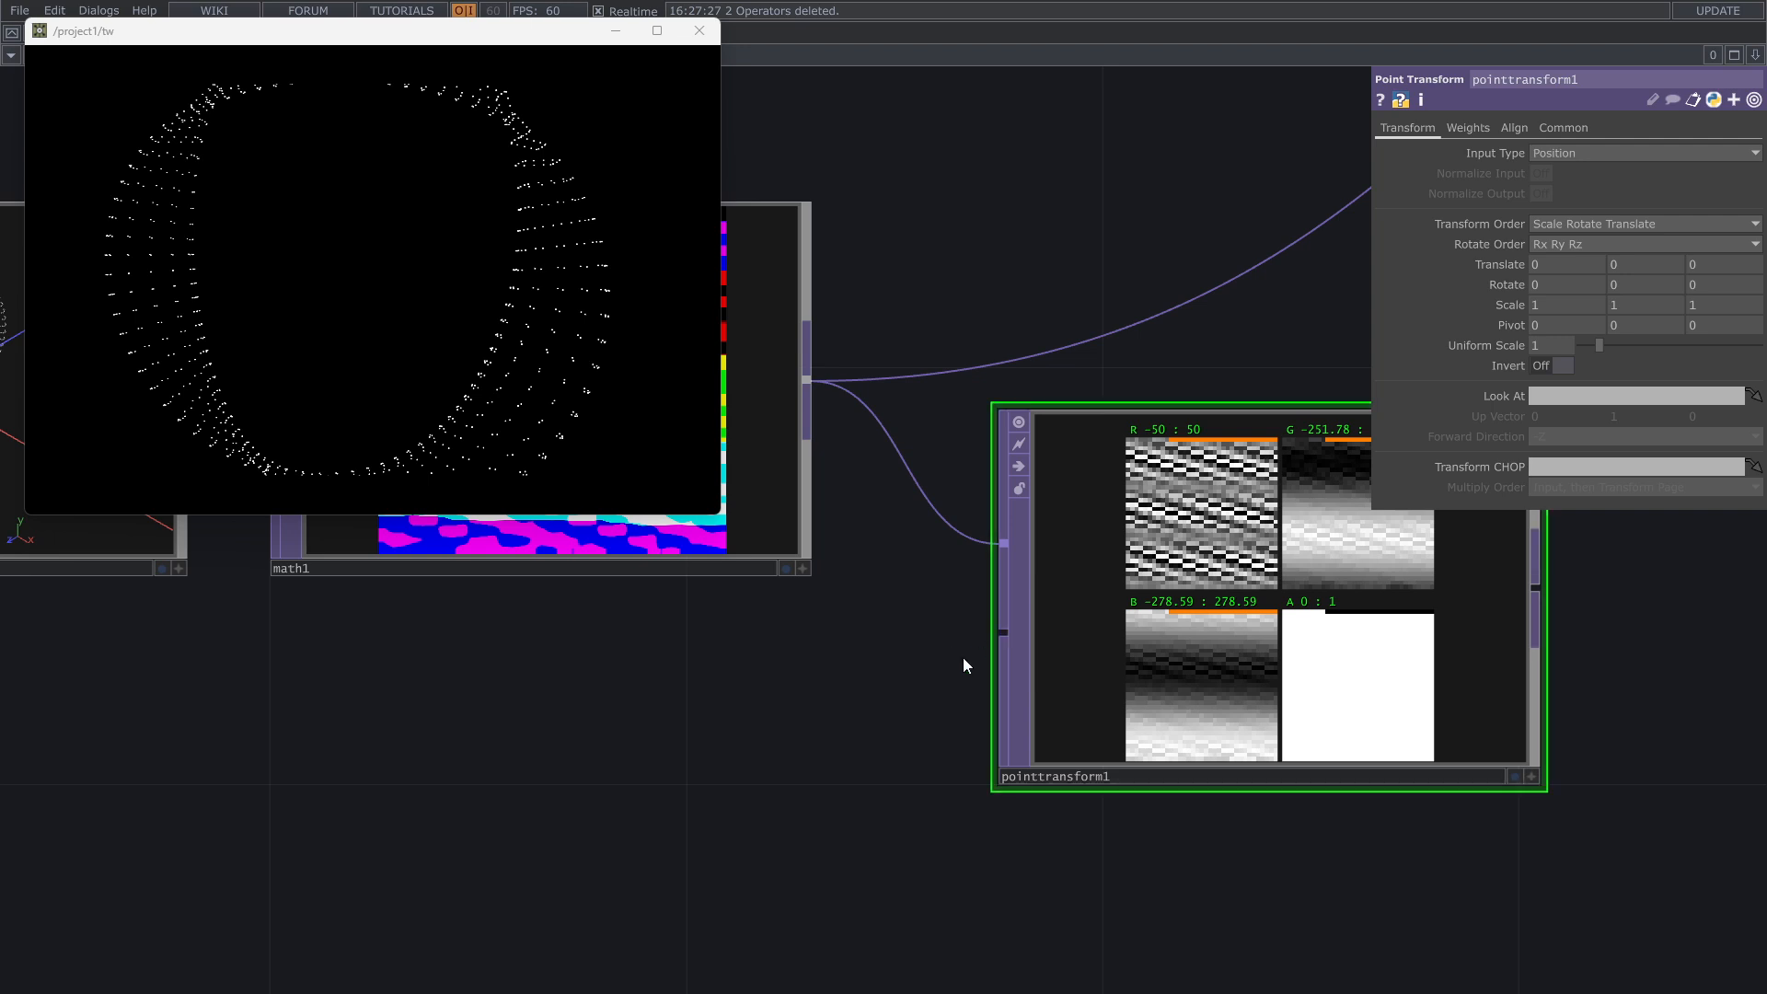
pyautogui.scroll(-2, 966, 672)
pyautogui.moveTo(954, 691); pyautogui.dragTo(931, 707)
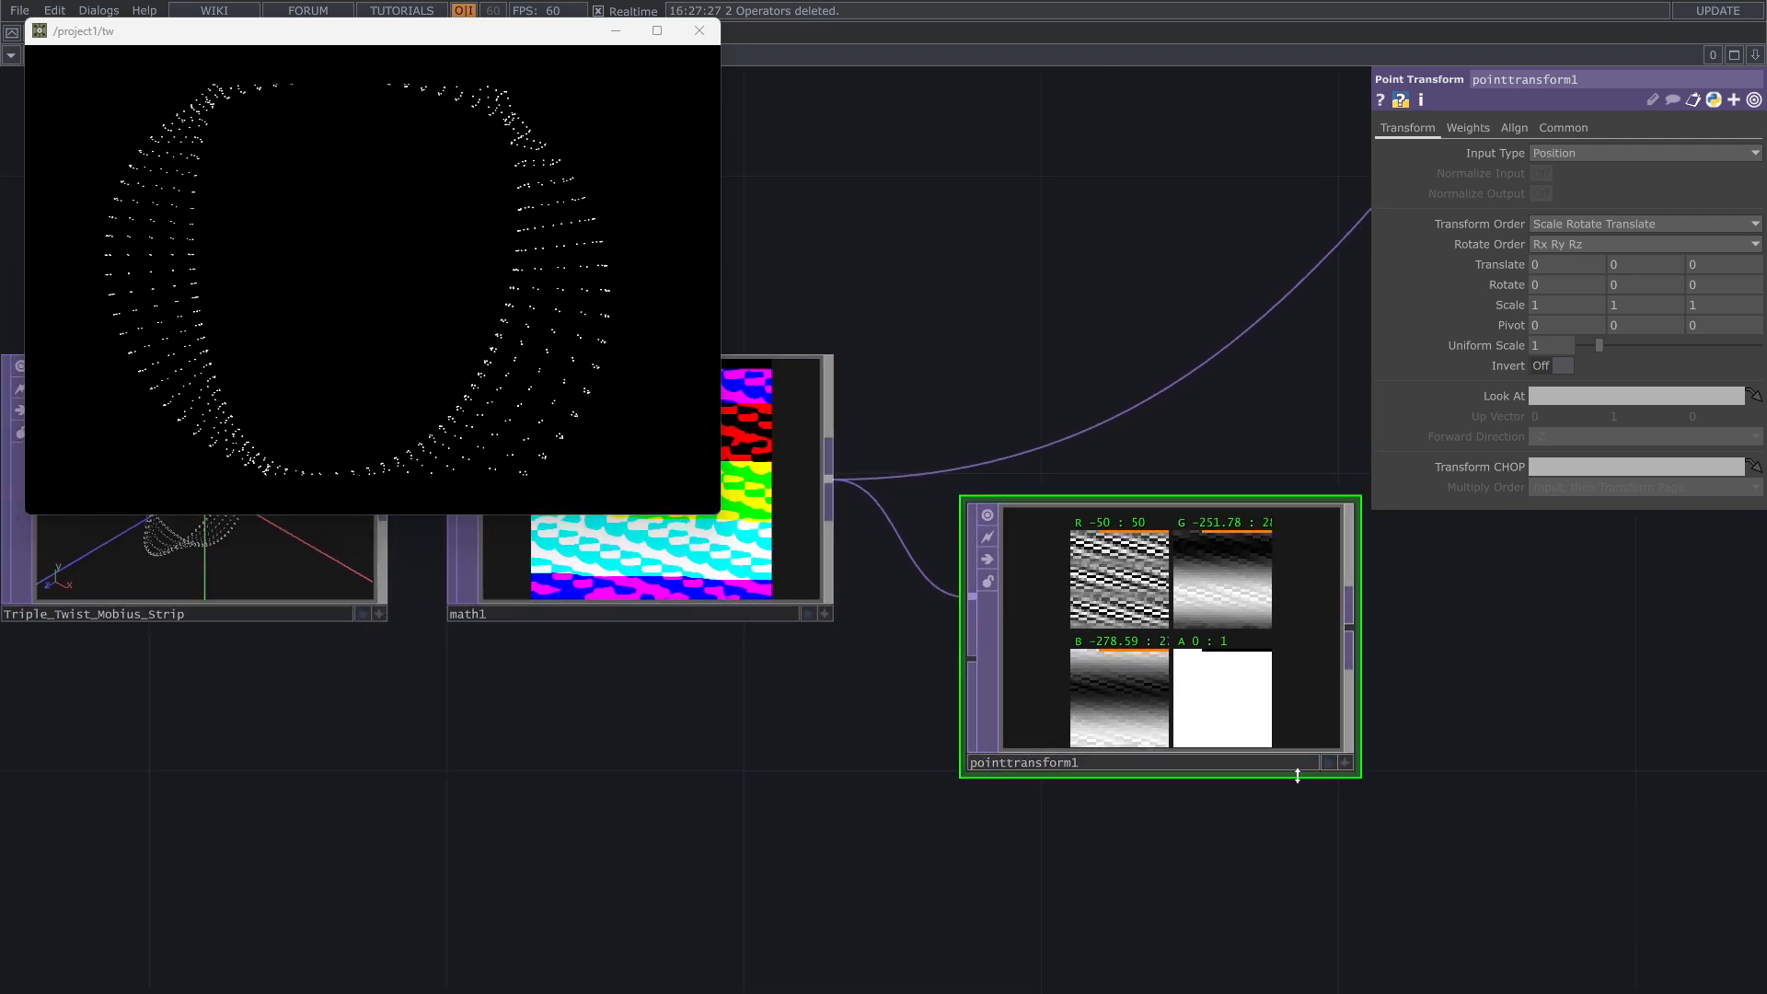
pyautogui.click(1345, 765)
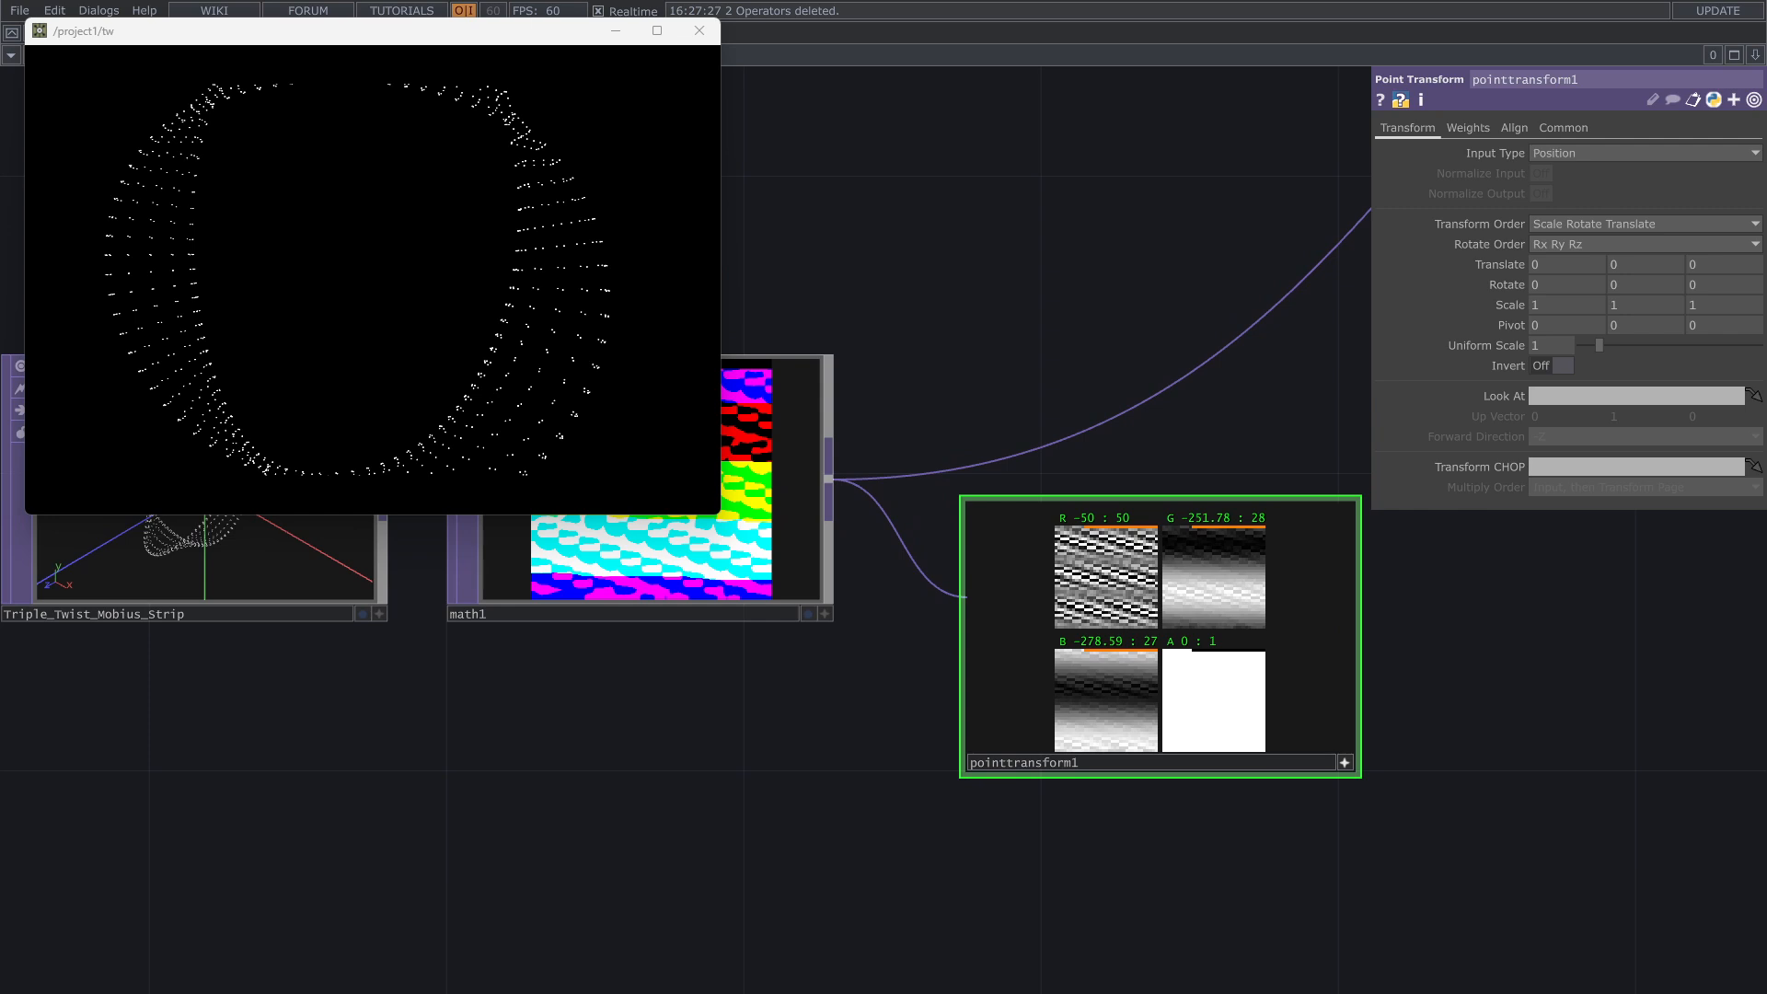
pyautogui.press('x')
pyautogui.moveTo(1196, 647); pyautogui.dragTo(1143, 664)
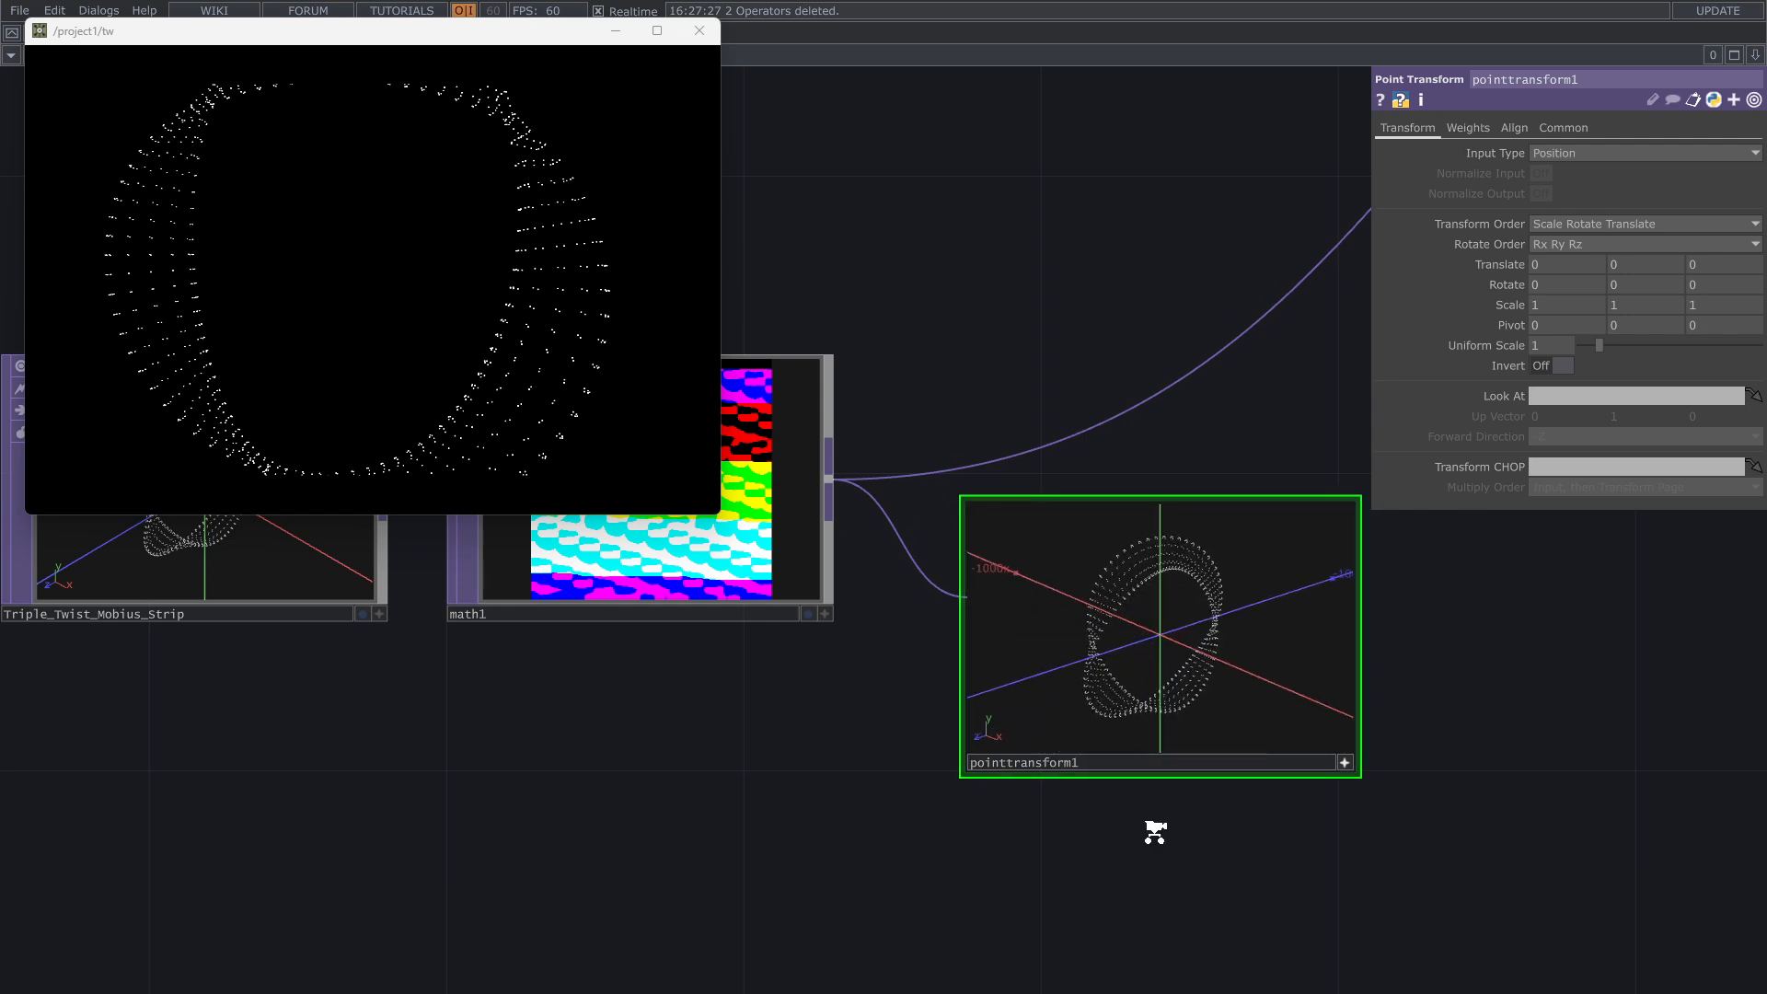
pyautogui.scroll(3, 1154, 831)
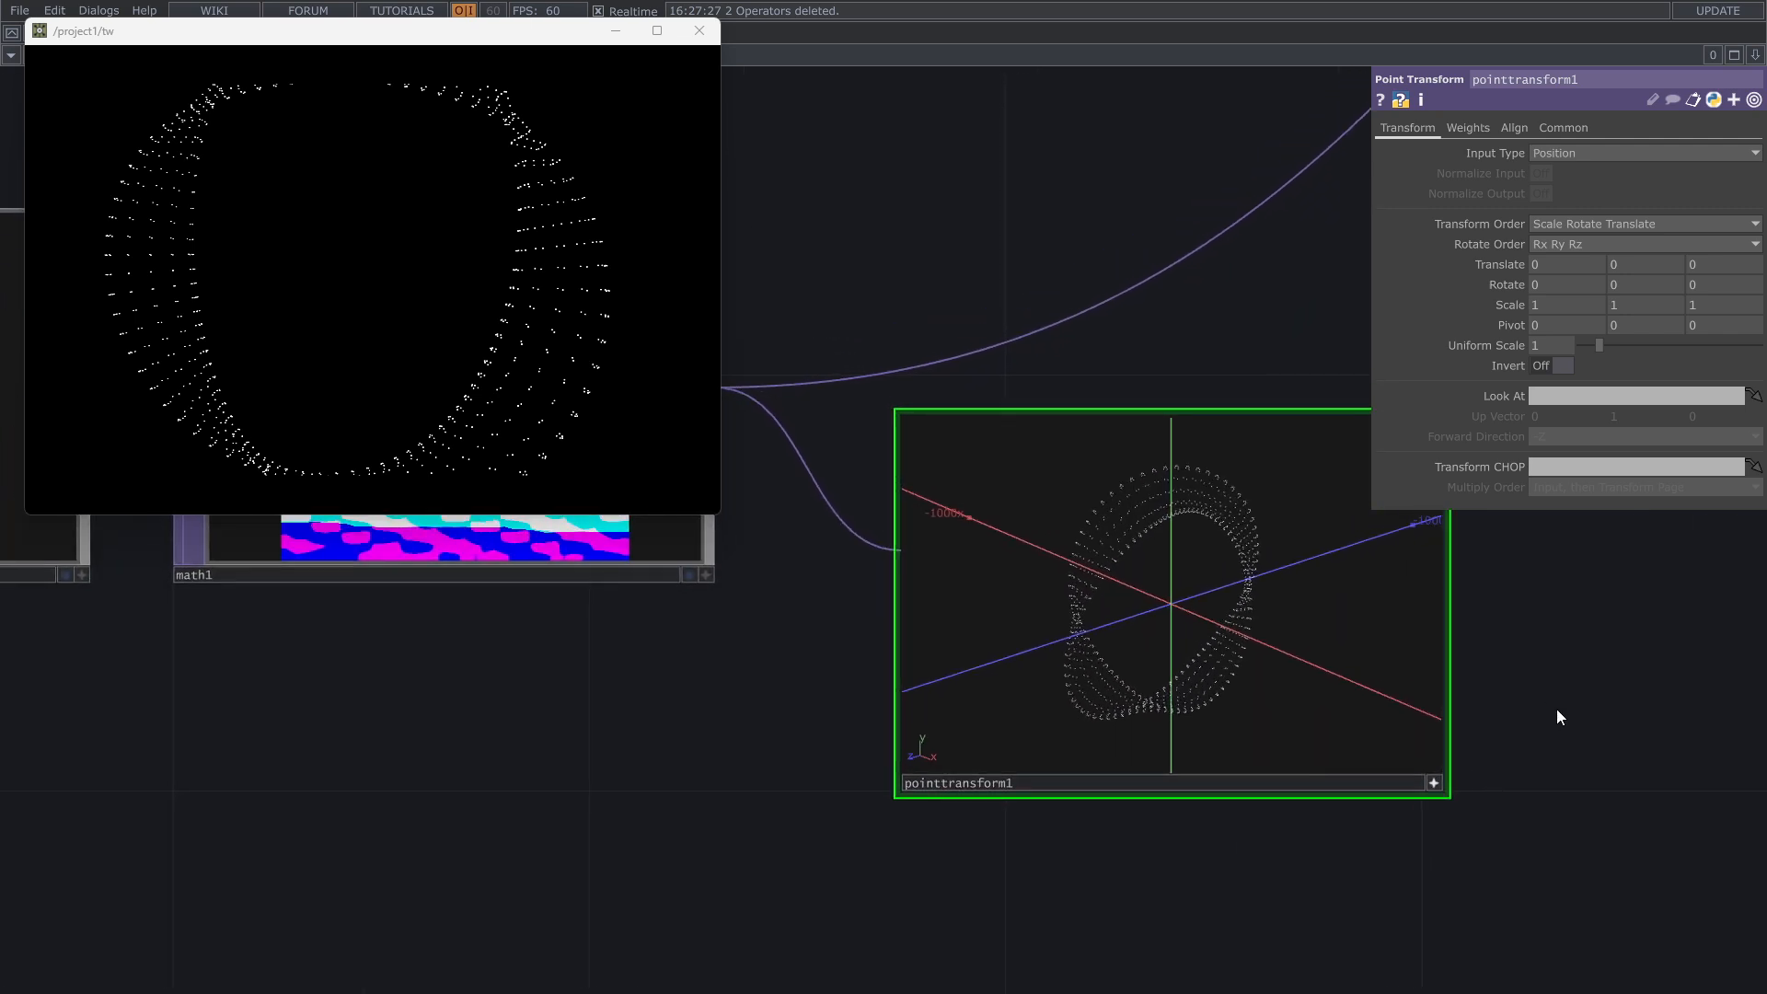
# Step: Add a Noise TOP directly below the Math TOP
pyautogui.moveTo(1557, 710); pyautogui.dragTo(1585, 770)
pyautogui.moveTo(837, 852); pyautogui.dragTo(898, 764)
pyautogui.moveTo(600, 835); pyautogui.dragTo(563, 785)
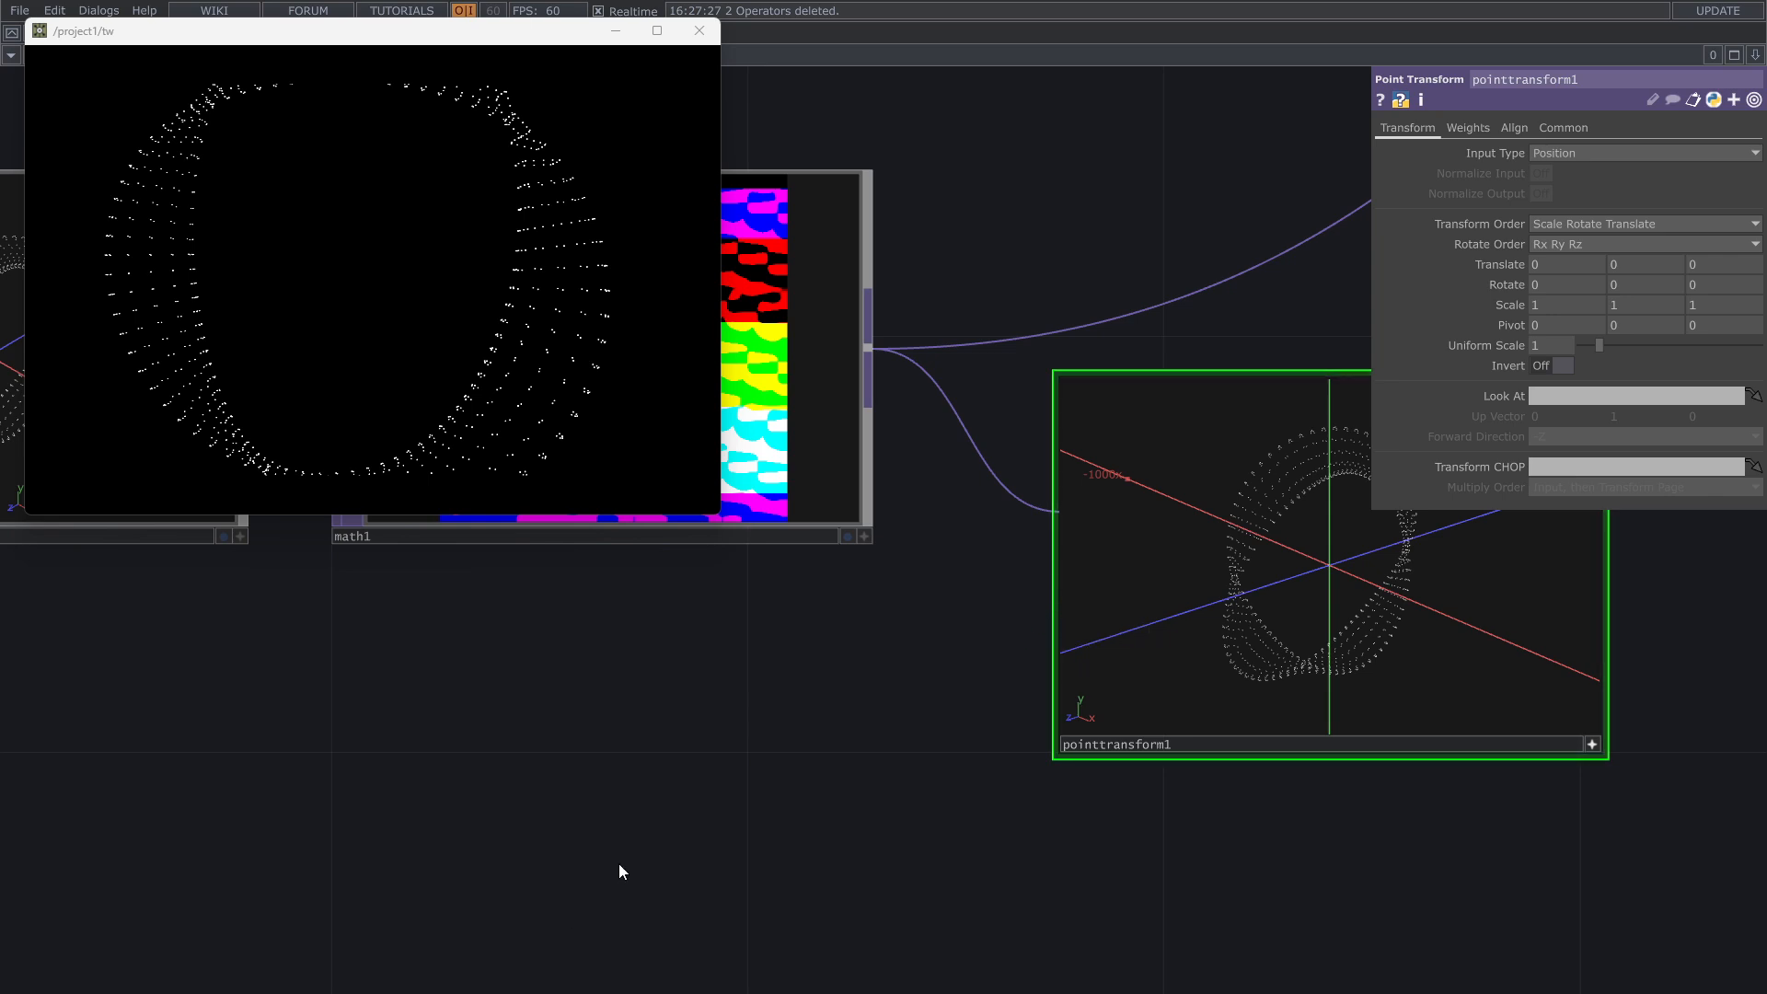
pyautogui.press('Tab')
pyautogui.write('no')
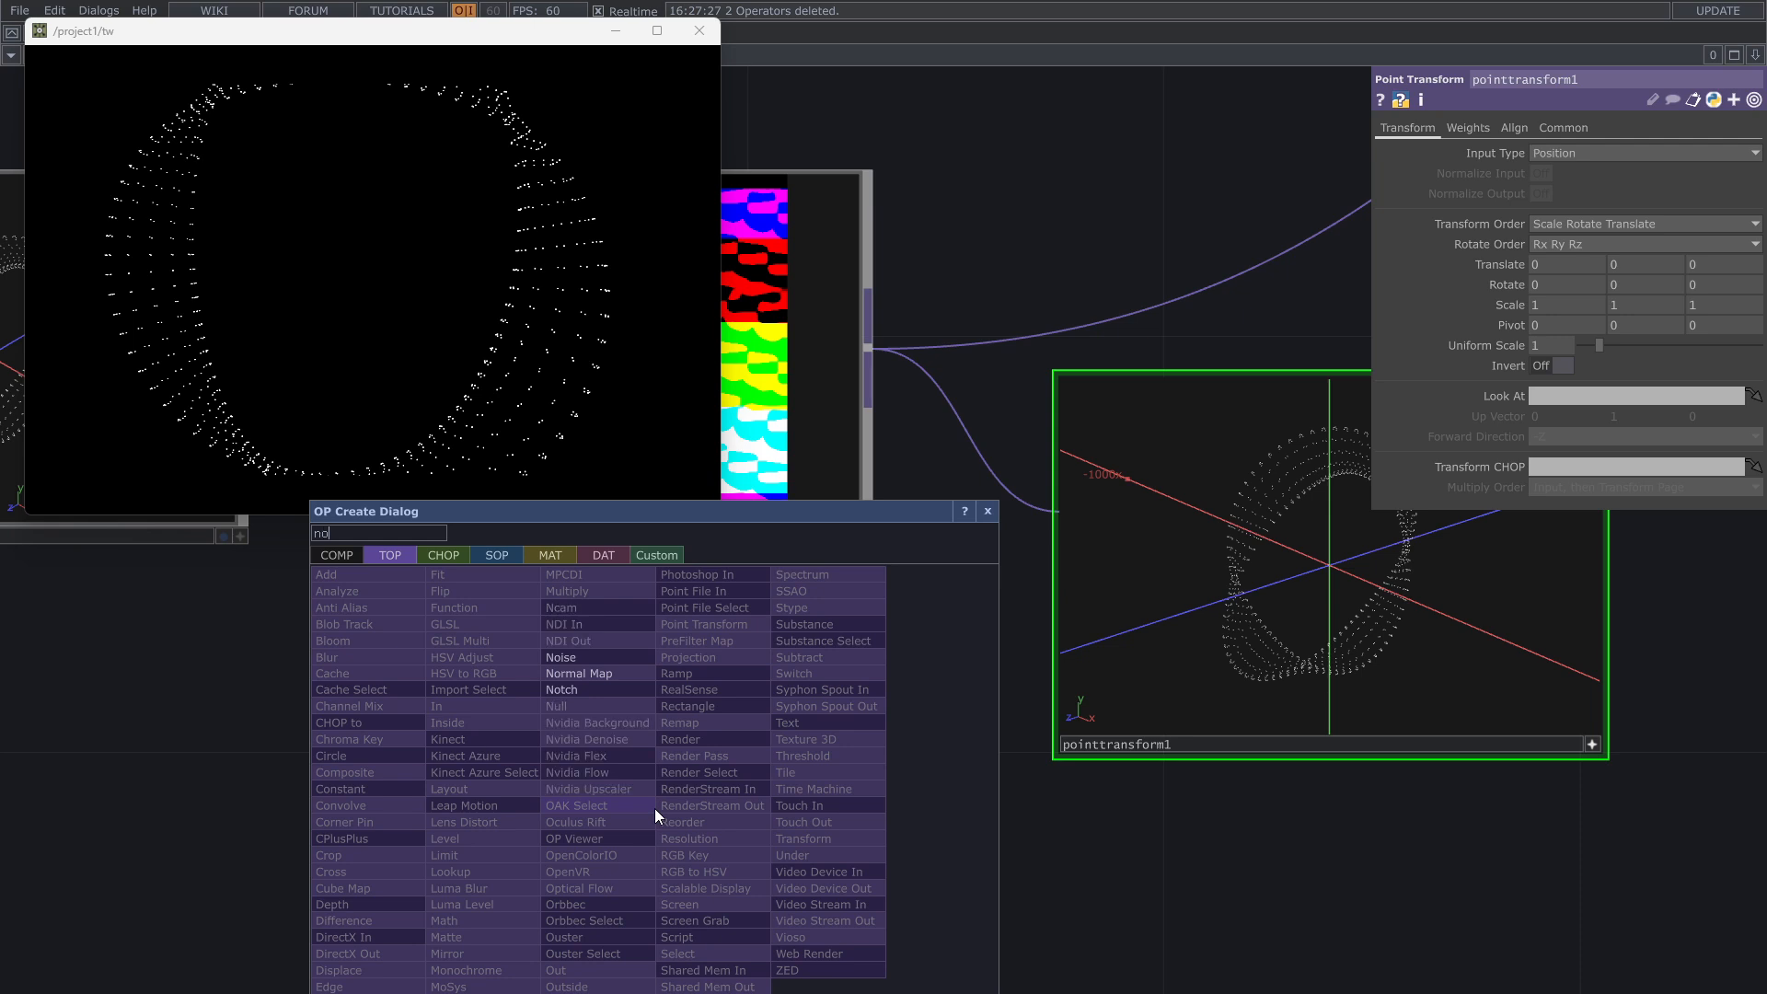
pyautogui.click(611, 658)
pyautogui.click(659, 810)
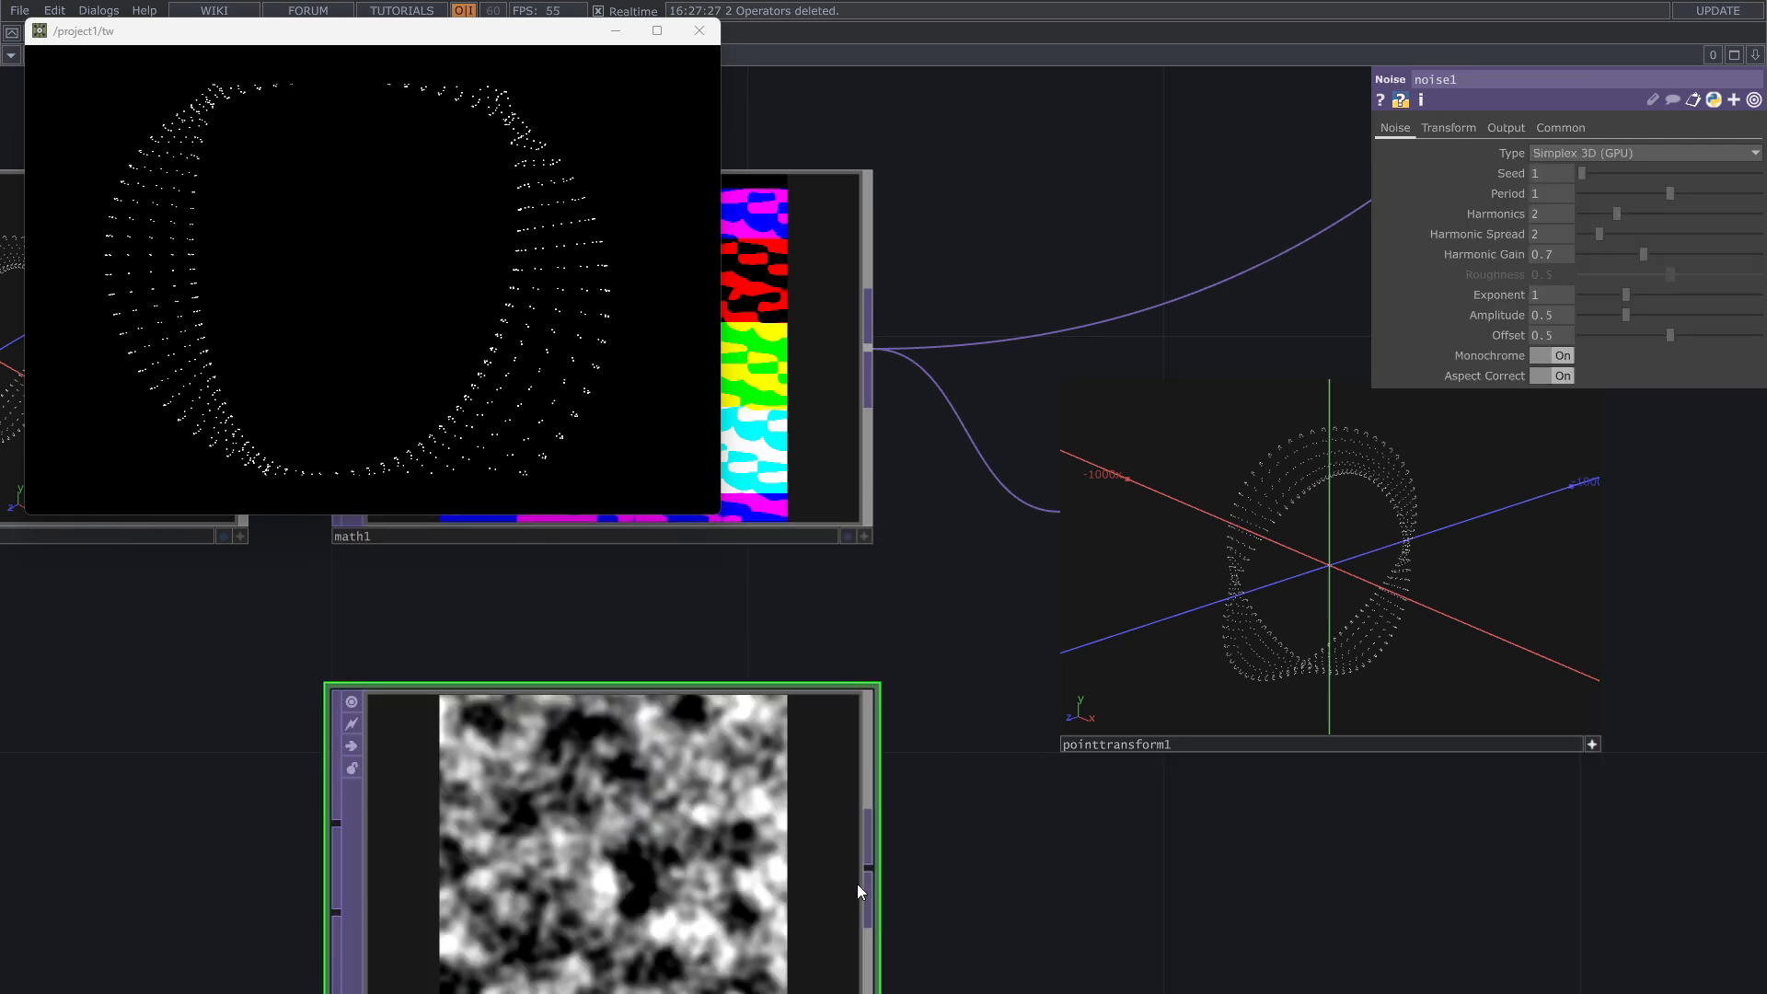
pyautogui.scroll(-3, 809, 843)
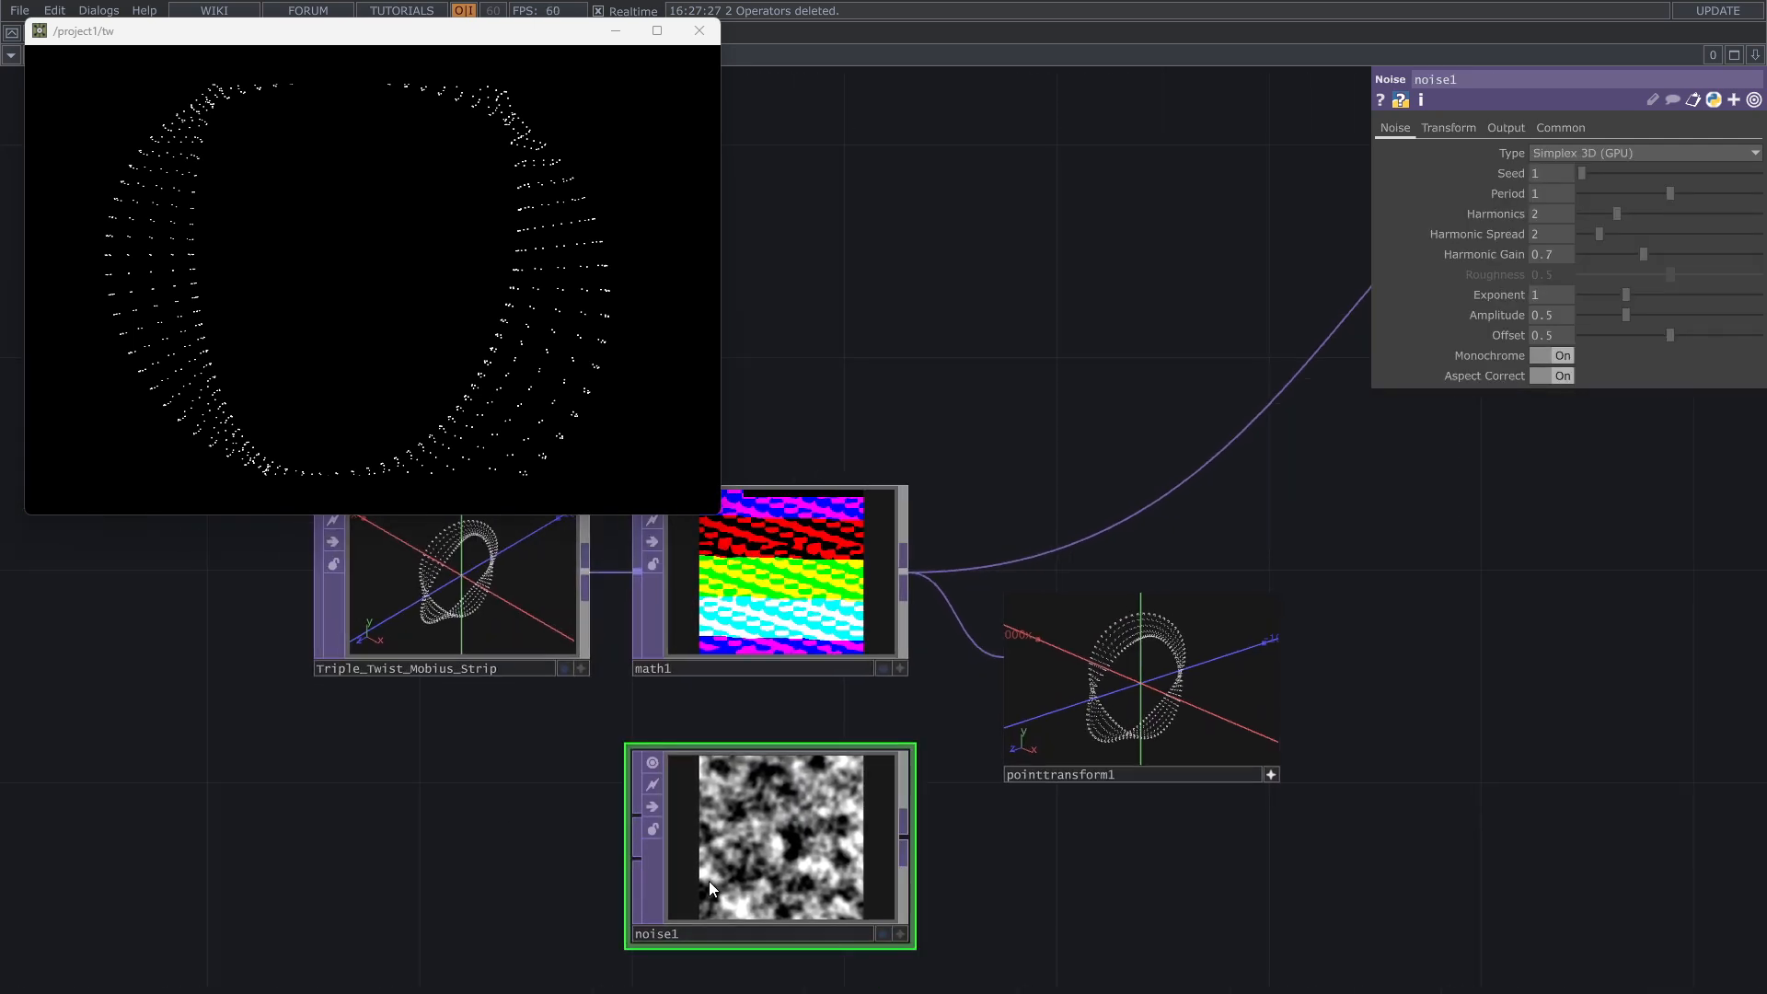
# Step: Connect the Noise TOP's output to the Point Transform TOP's second input, the Input 1 Weights
pyautogui.scroll(2, 709, 879)
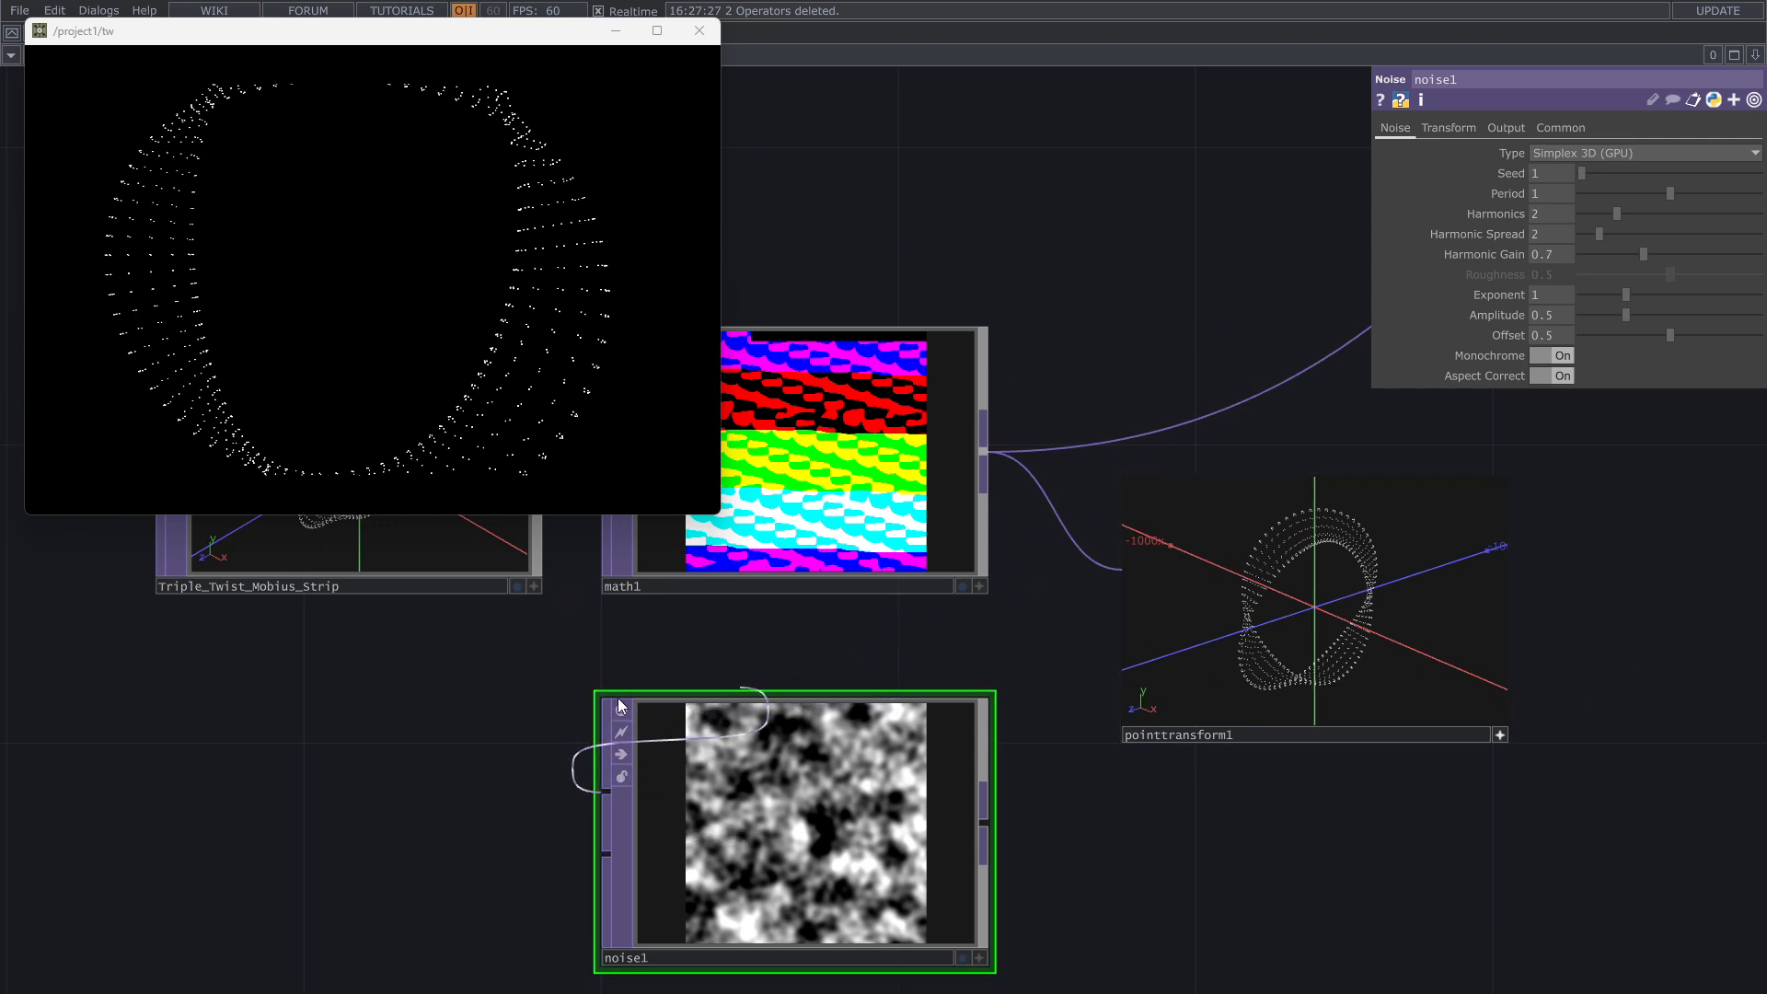
pyautogui.moveTo(561, 506); pyautogui.dragTo(530, 666)
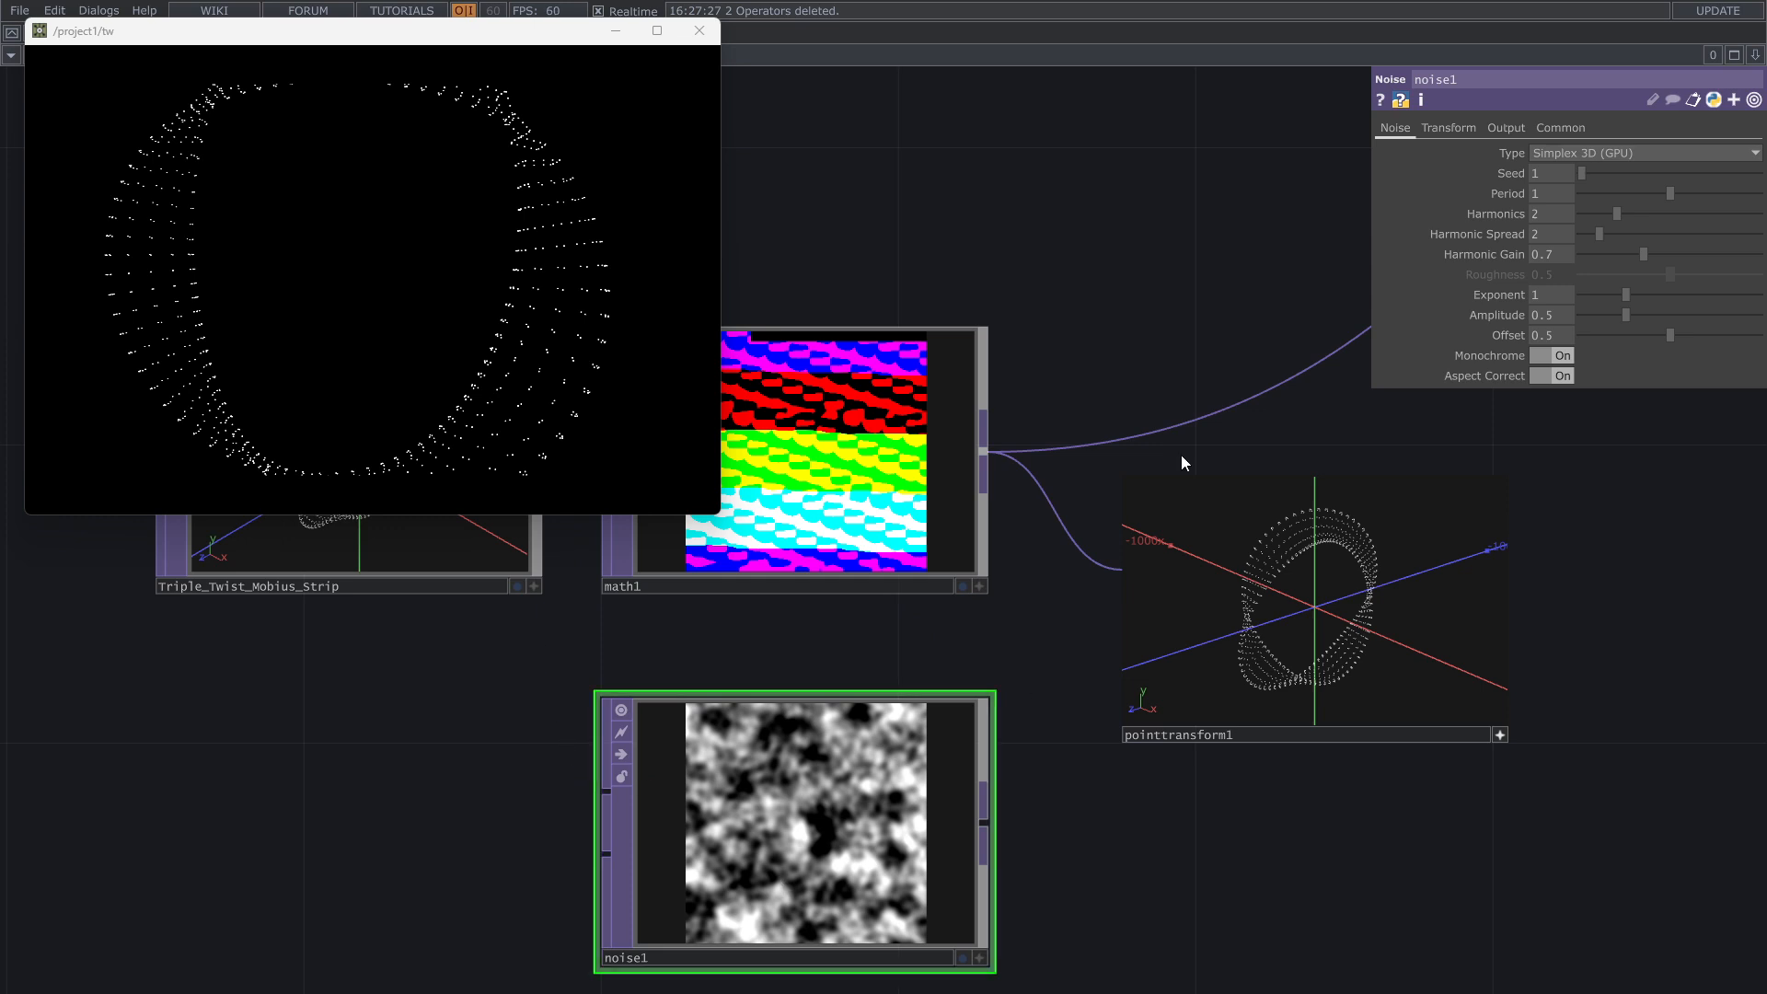
pyautogui.hscroll(3, 1234, 797)
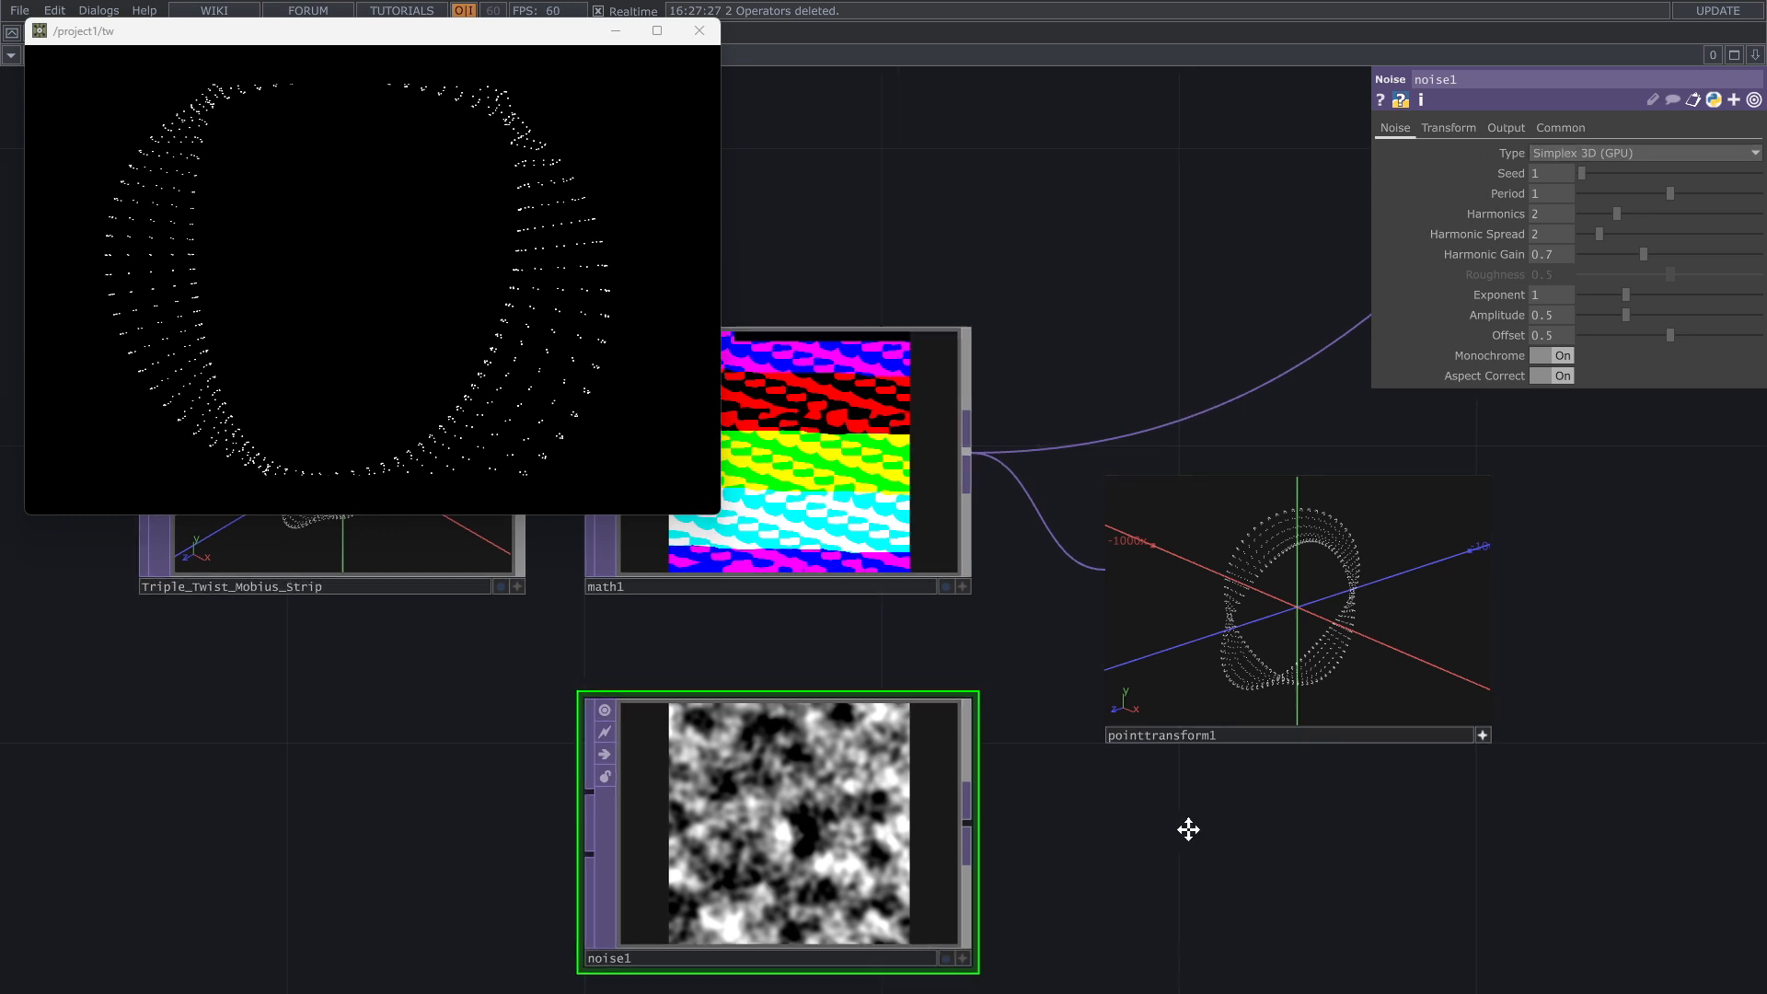
pyautogui.scroll(3, 1180, 824)
pyautogui.moveTo(883, 841); pyautogui.dragTo(893, 854)
pyautogui.moveTo(705, 850); pyautogui.dragTo(872, 582)
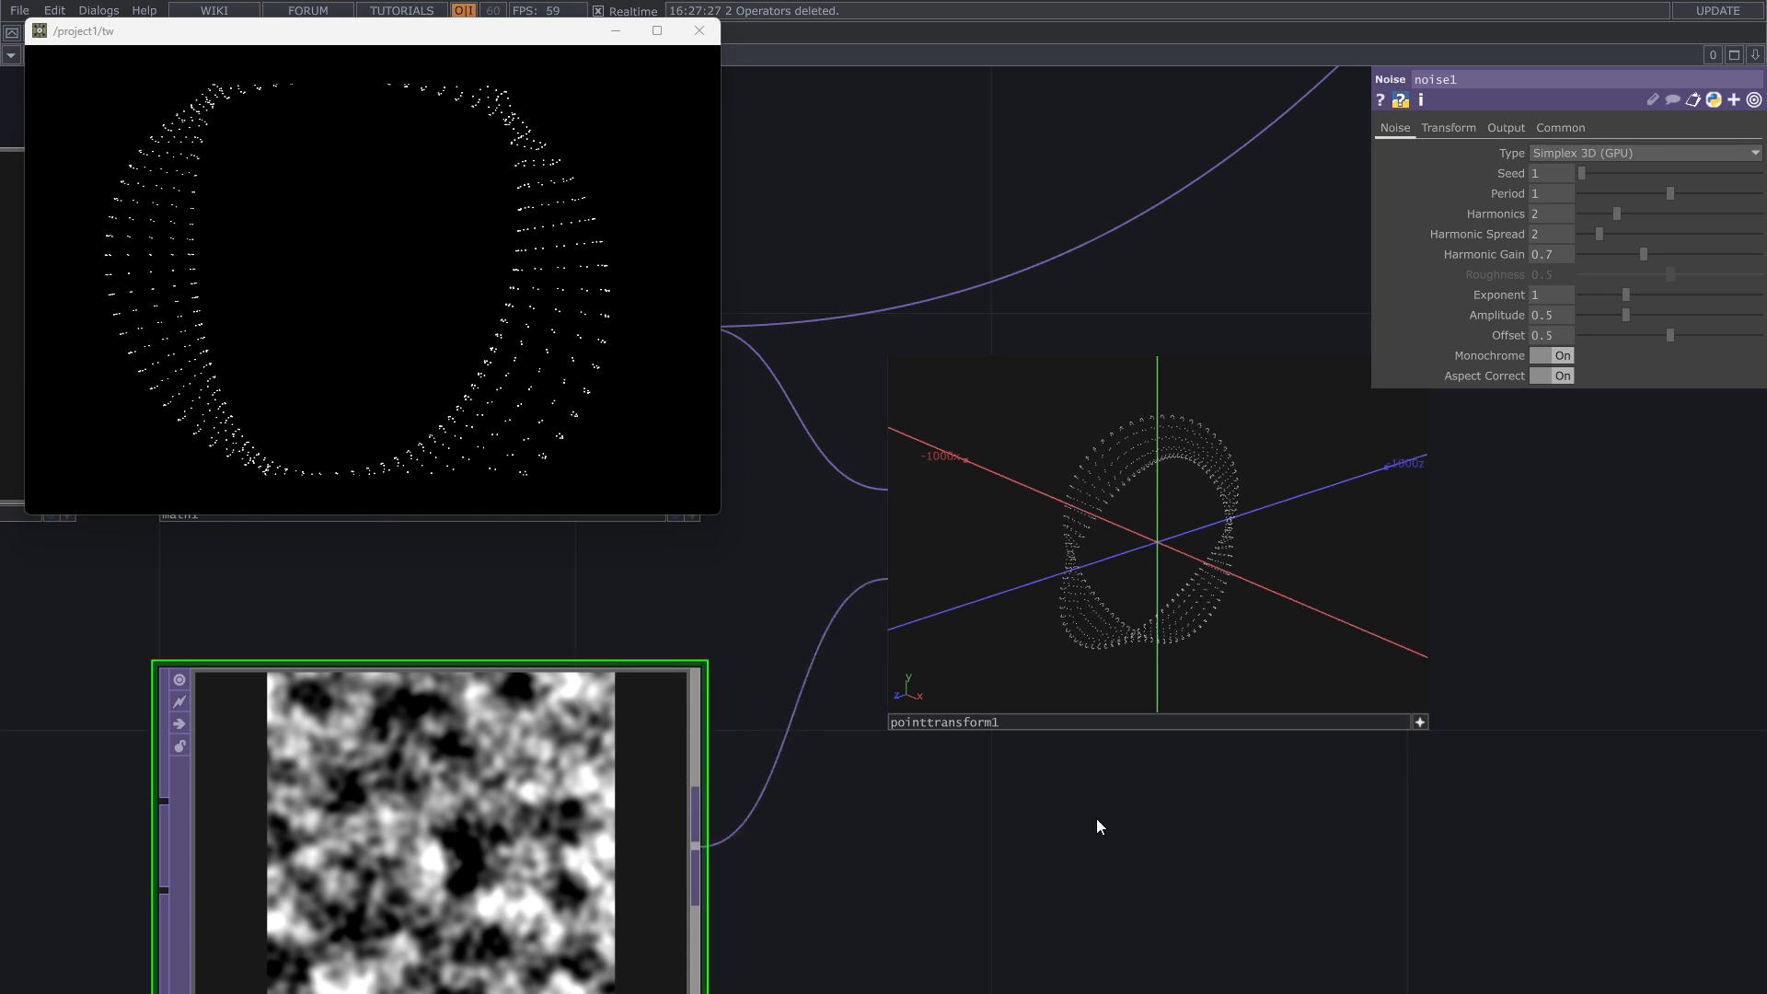
# Step: Set the Point Transform TOP's scale to 1.2 on all three axes and orbit its point view to examine the scattered points
pyautogui.scroll(4, 1435, 707)
pyautogui.moveTo(1554, 813); pyautogui.dragTo(1610, 920)
pyautogui.click(1536, 877)
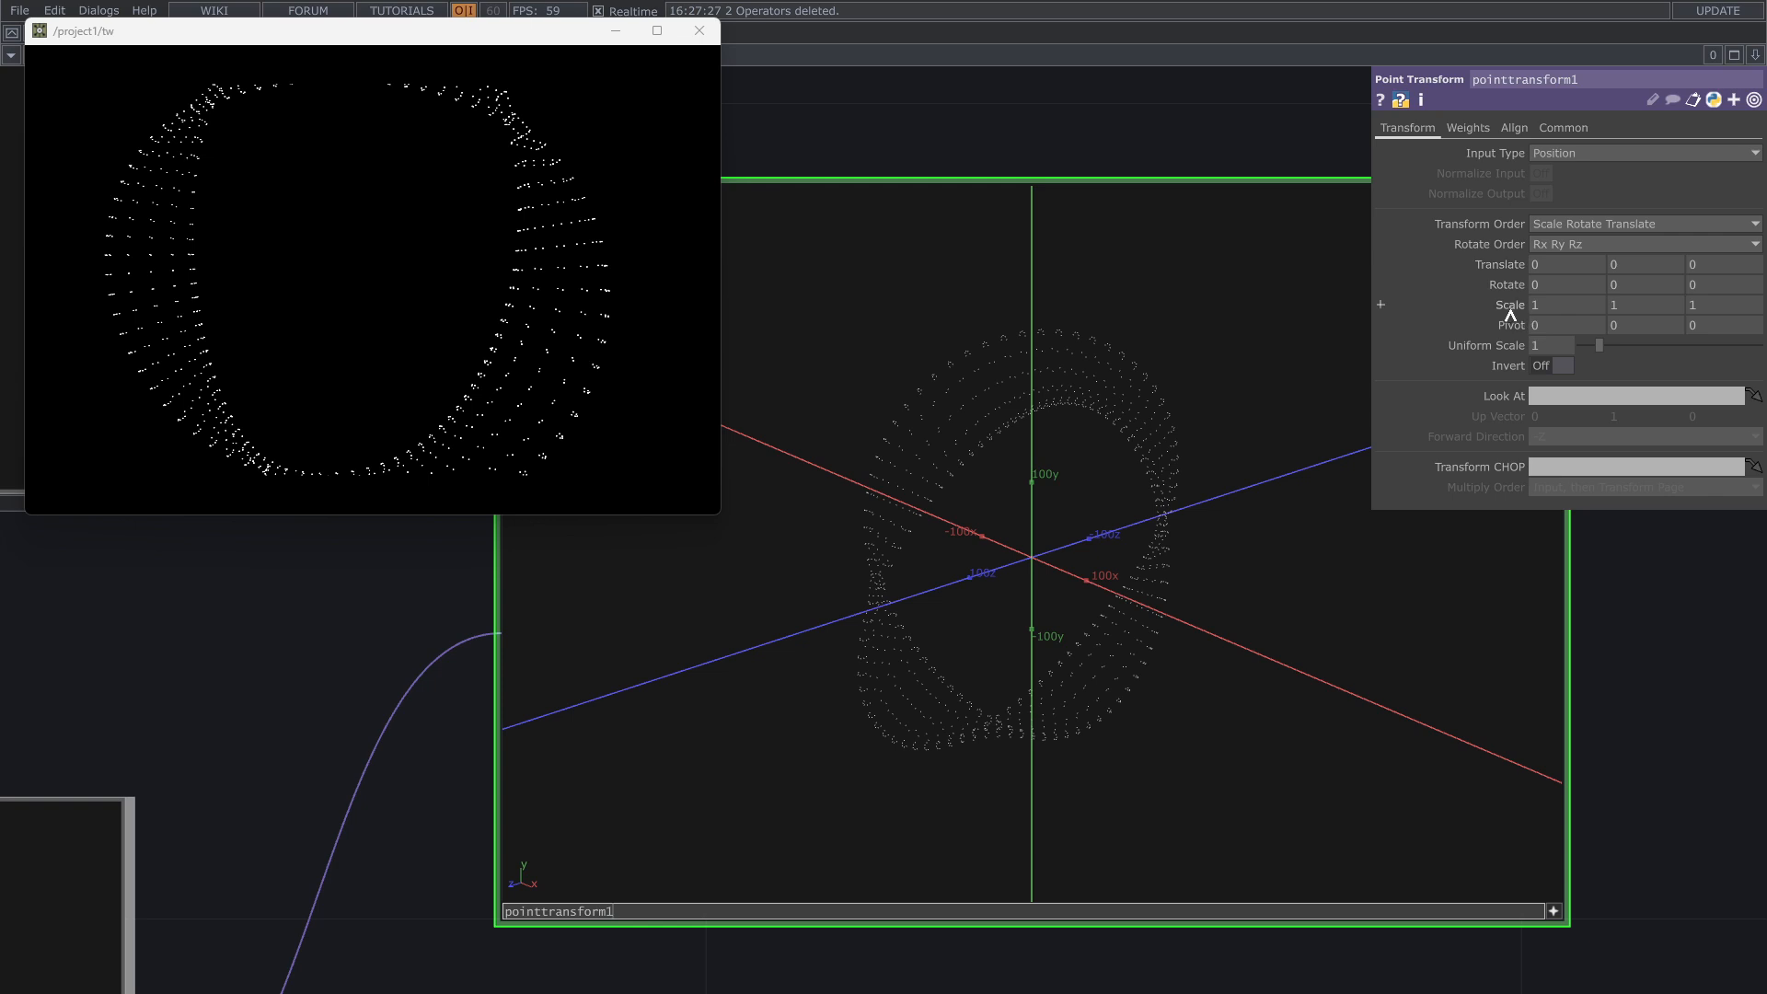
pyautogui.moveTo(1513, 308)
pyautogui.mouseDown(button='middle')
pyautogui.moveTo(1529, 278)
pyautogui.moveTo(1497, 279)
pyautogui.moveTo(1520, 279)
pyautogui.mouseUp(button='middle')
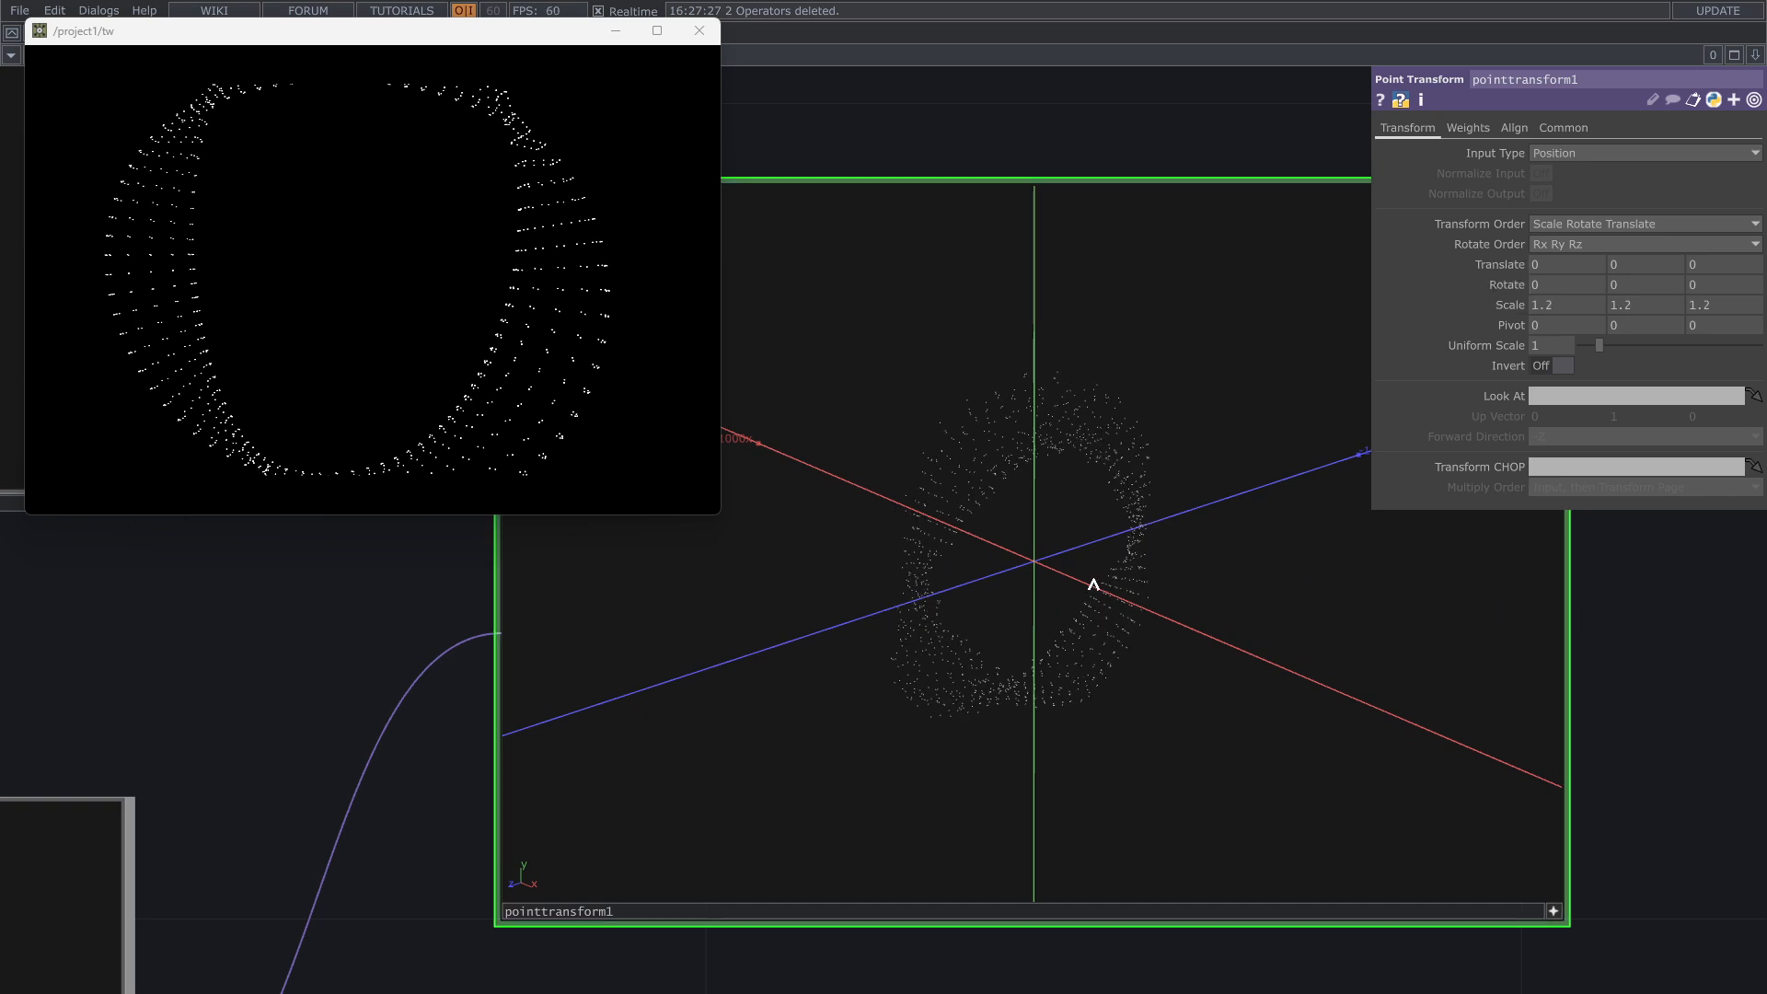
pyautogui.moveTo(975, 586); pyautogui.dragTo(1034, 583)
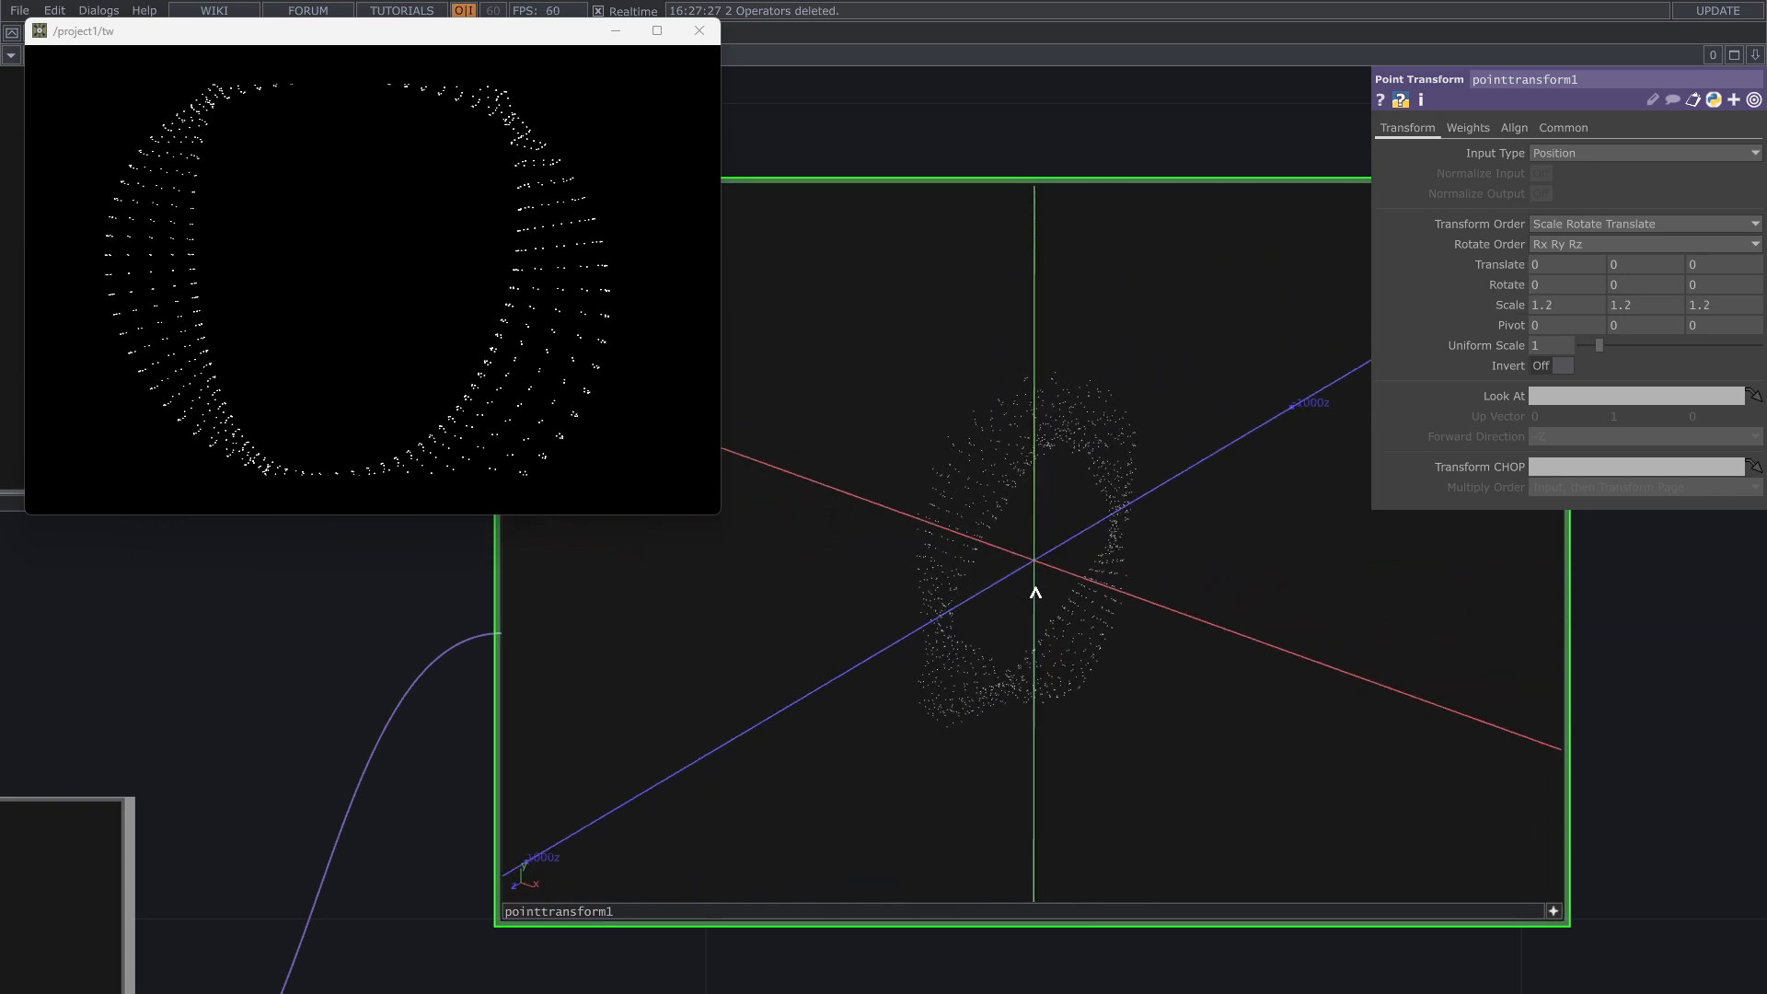
# Step: Connect the Point Transform TOP's output to the Null TOP in place of the Math TOP's direct connection
pyautogui.moveTo(323, 749); pyautogui.dragTo(715, 649)
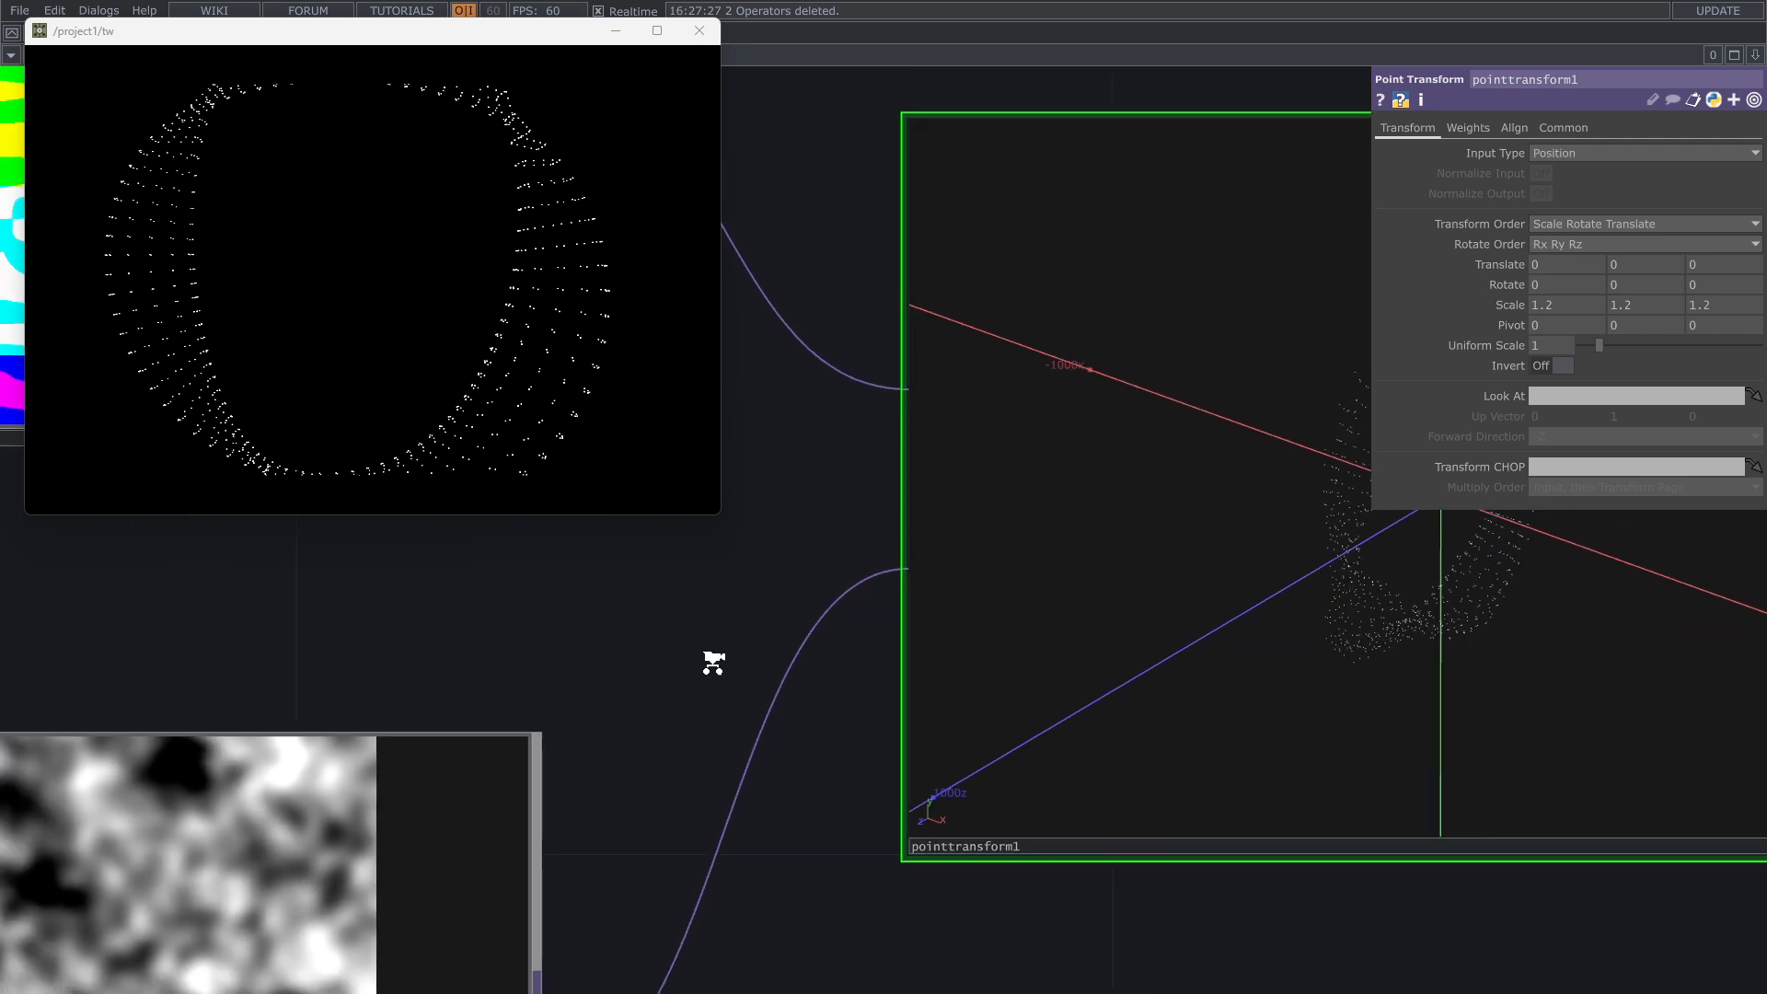
pyautogui.scroll(-3, 717, 644)
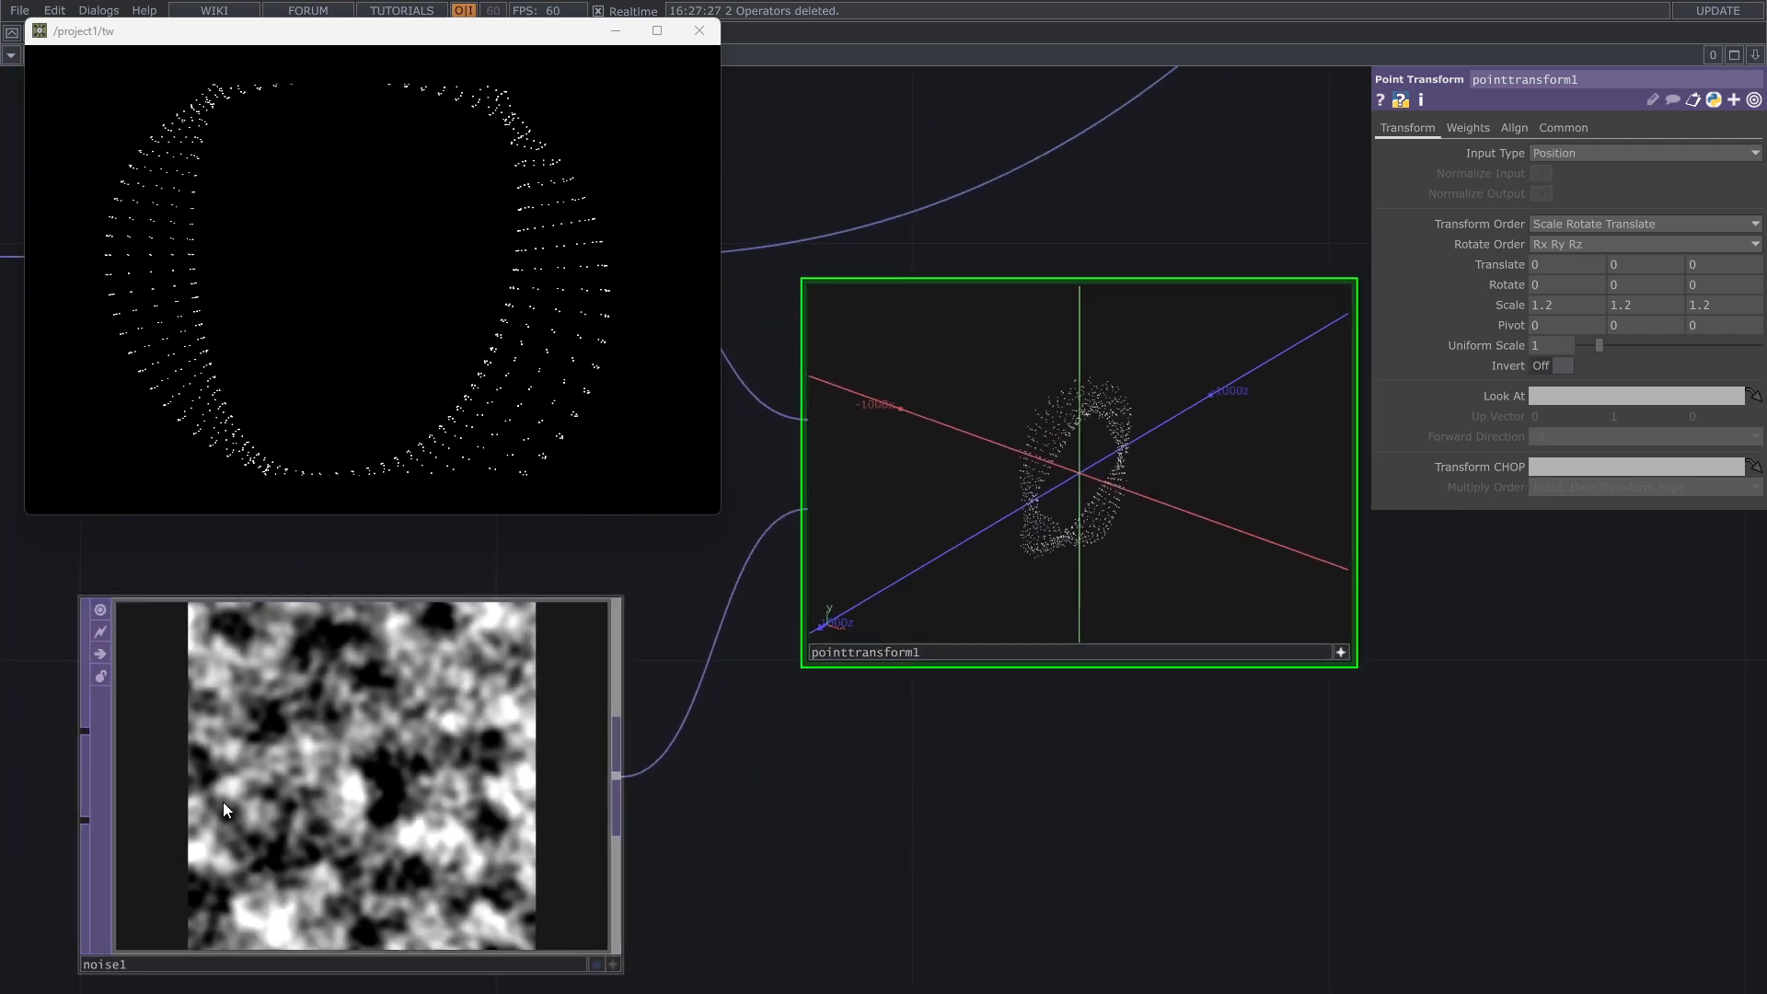
pyautogui.moveTo(827, 832); pyautogui.dragTo(829, 870)
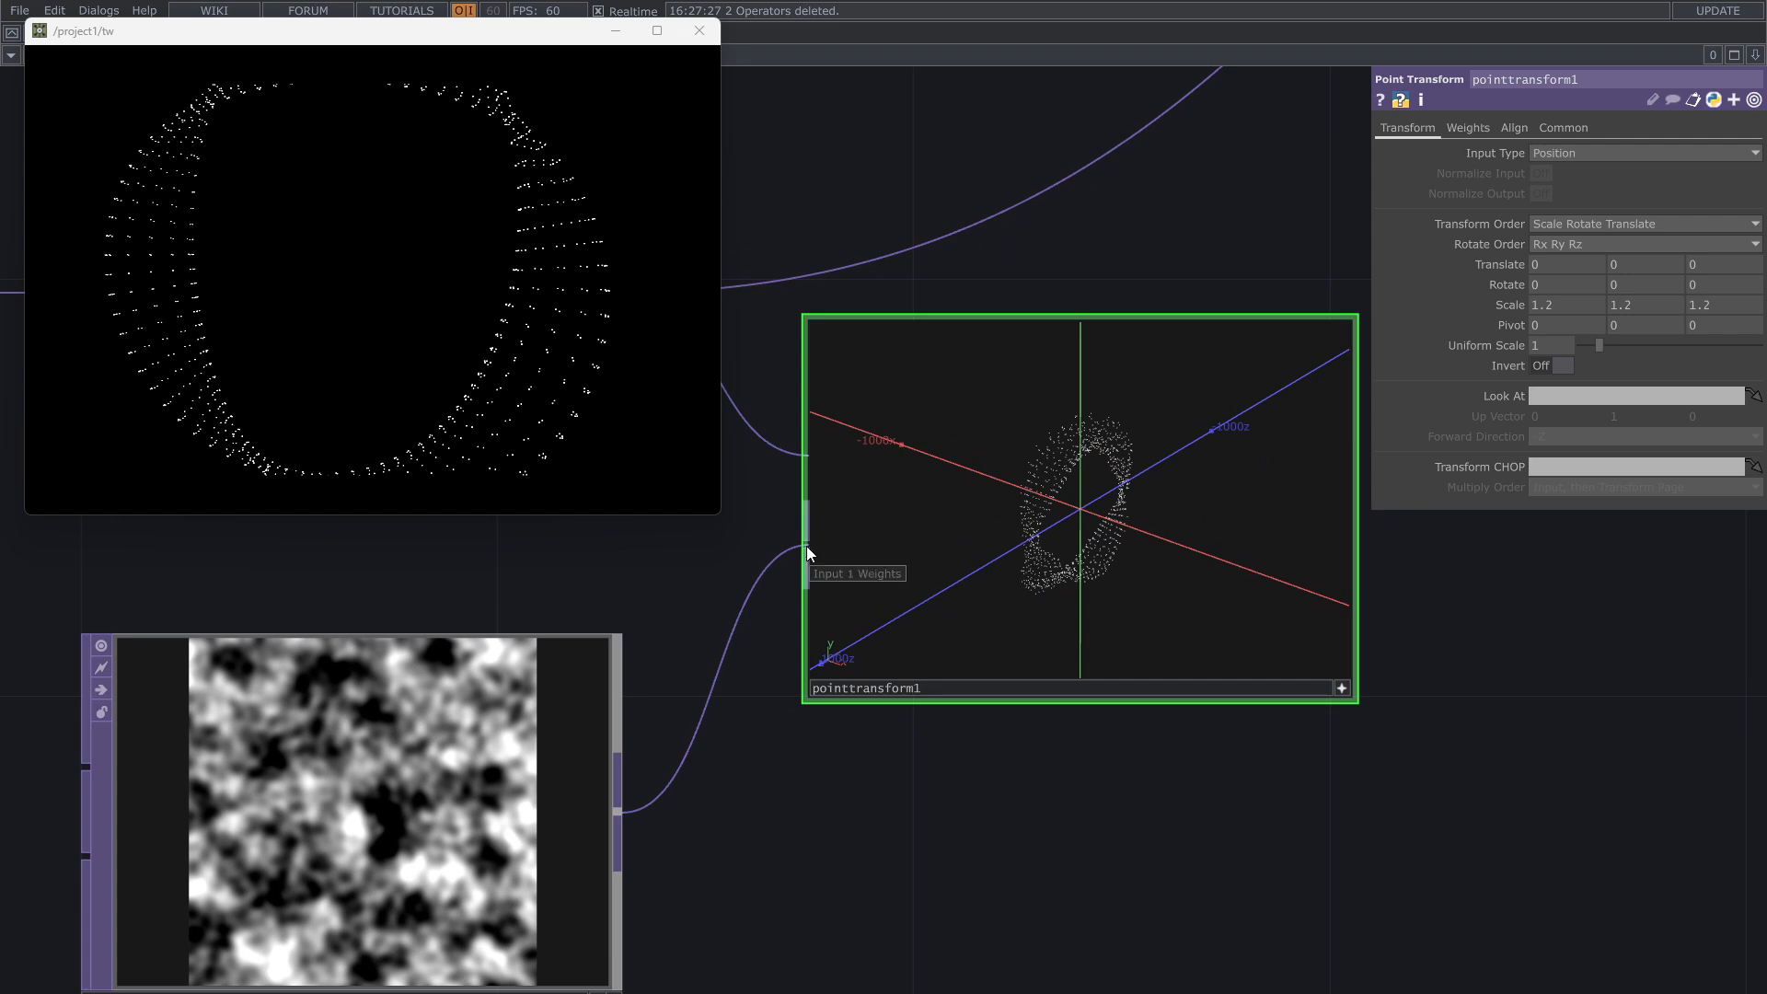
pyautogui.scroll(-5, 1367, 817)
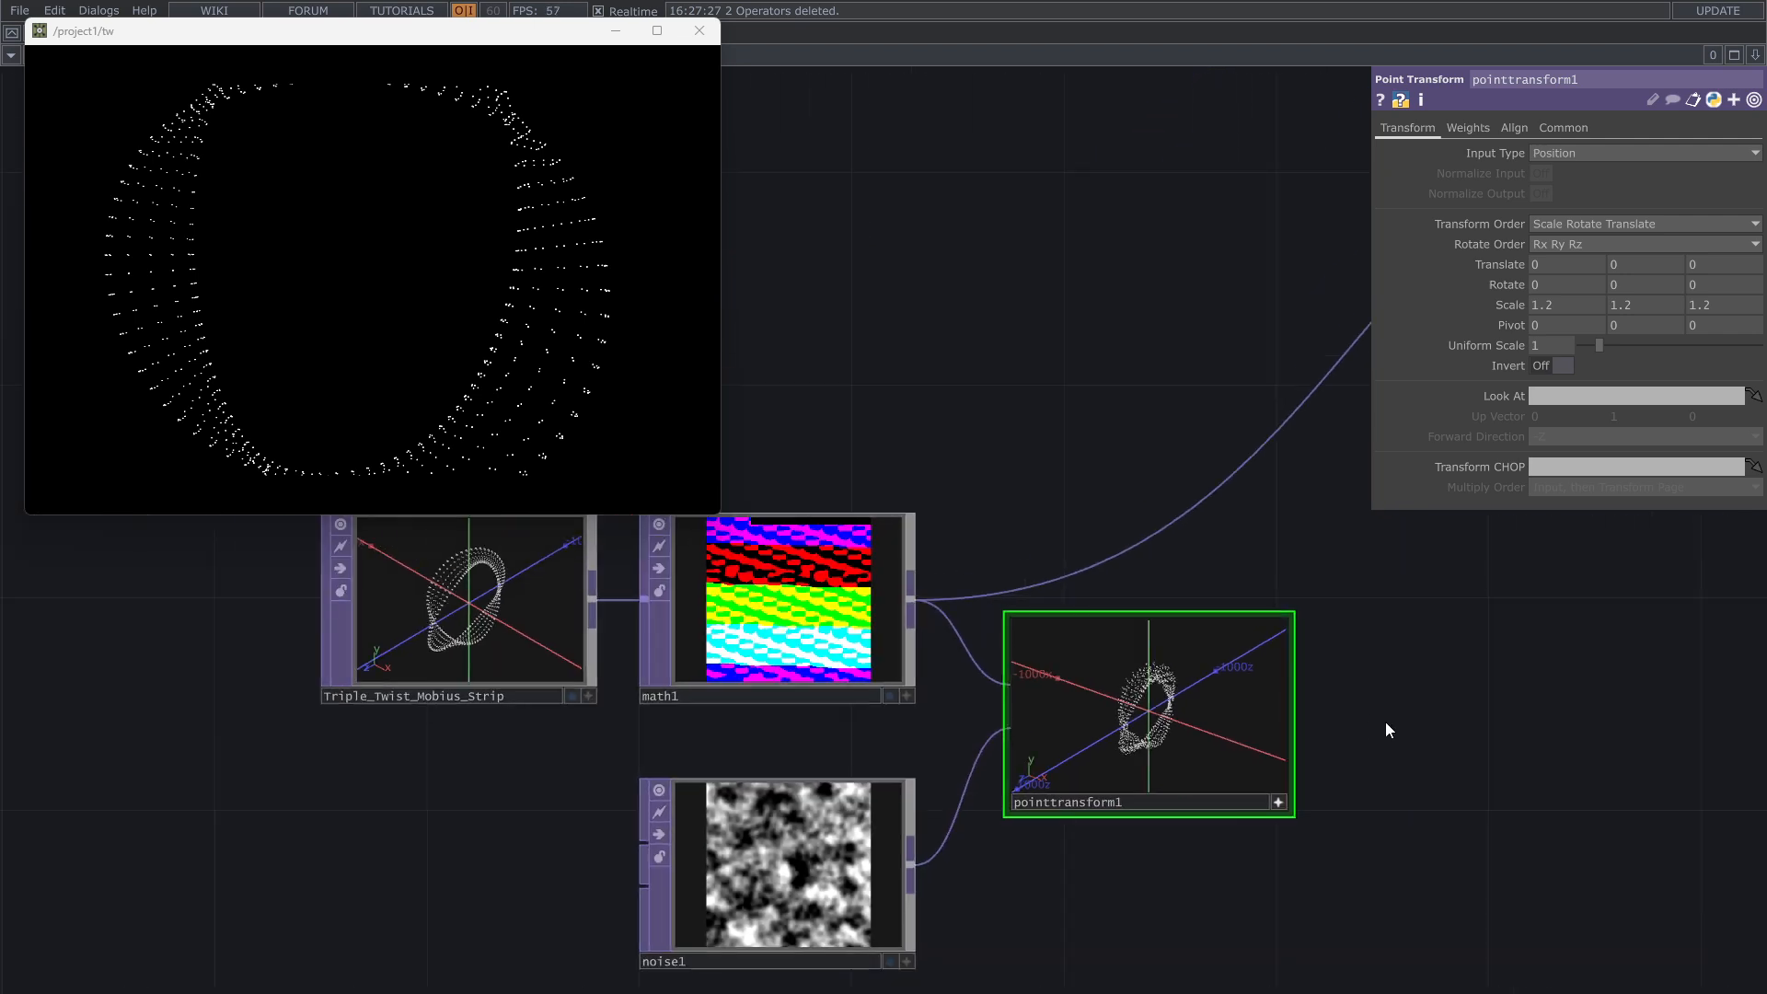
pyautogui.moveTo(1249, 779); pyautogui.dragTo(851, 906)
pyautogui.scroll(-3, 924, 838)
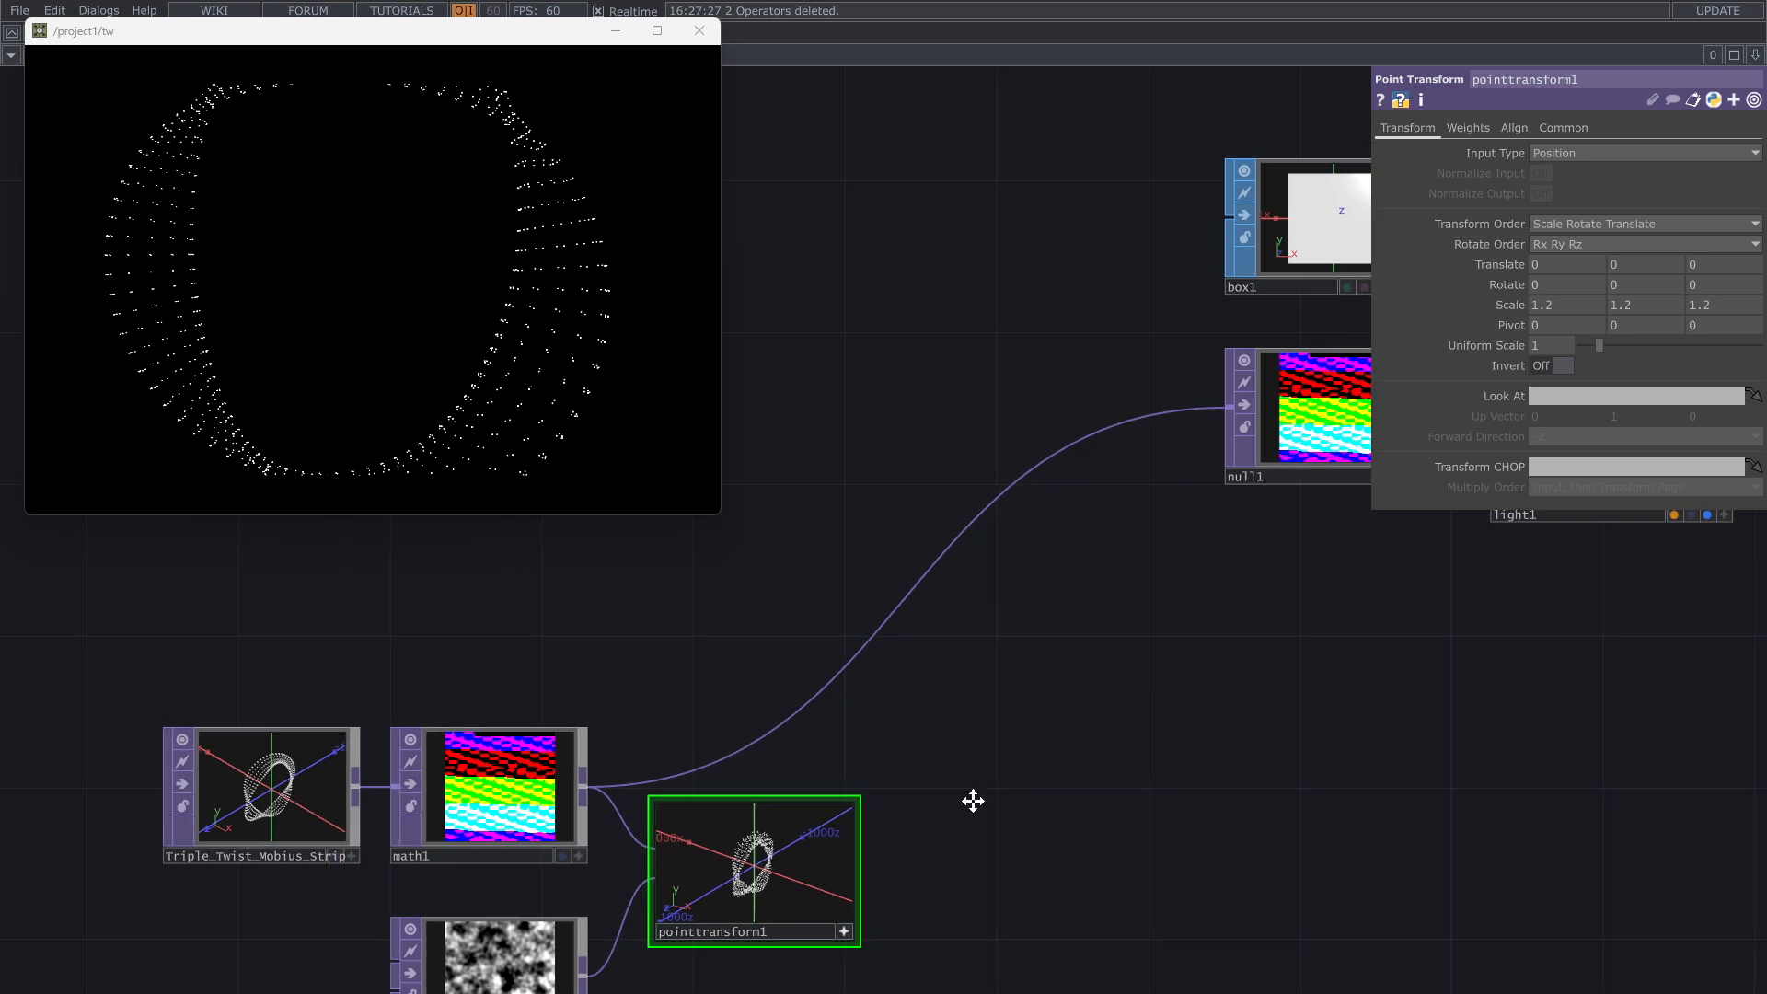
pyautogui.moveTo(974, 801); pyautogui.dragTo(861, 820)
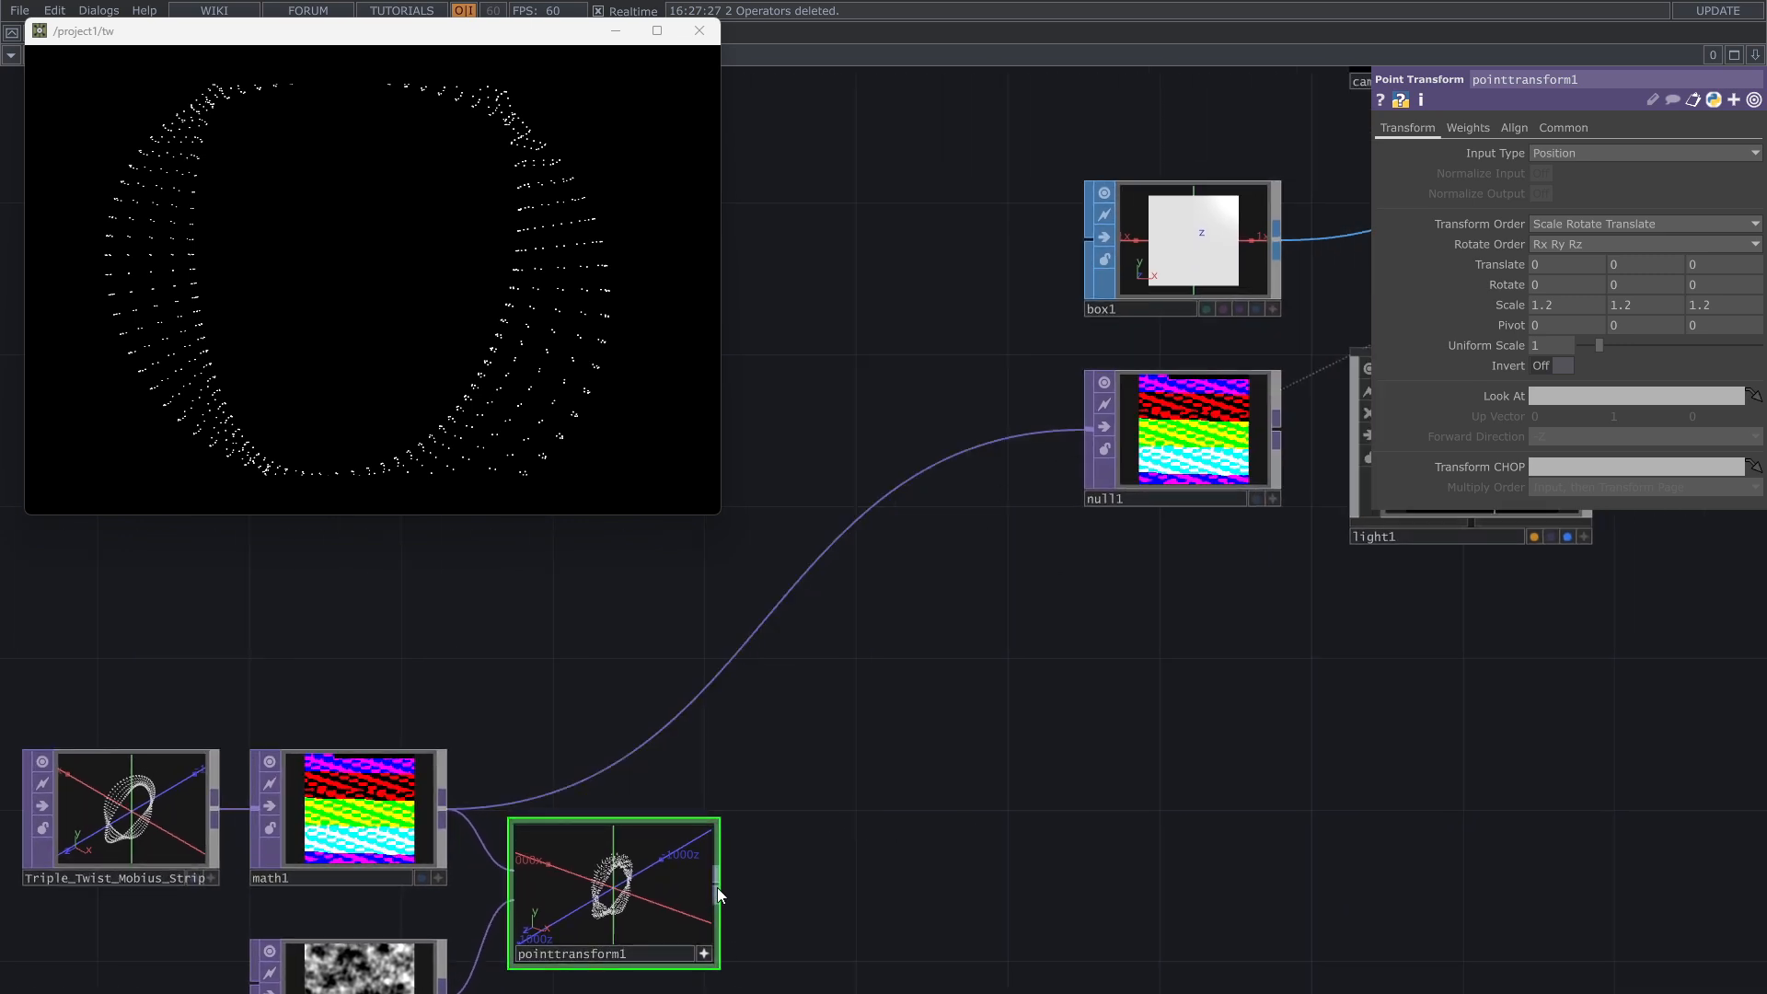
pyautogui.moveTo(716, 887); pyautogui.dragTo(748, 635)
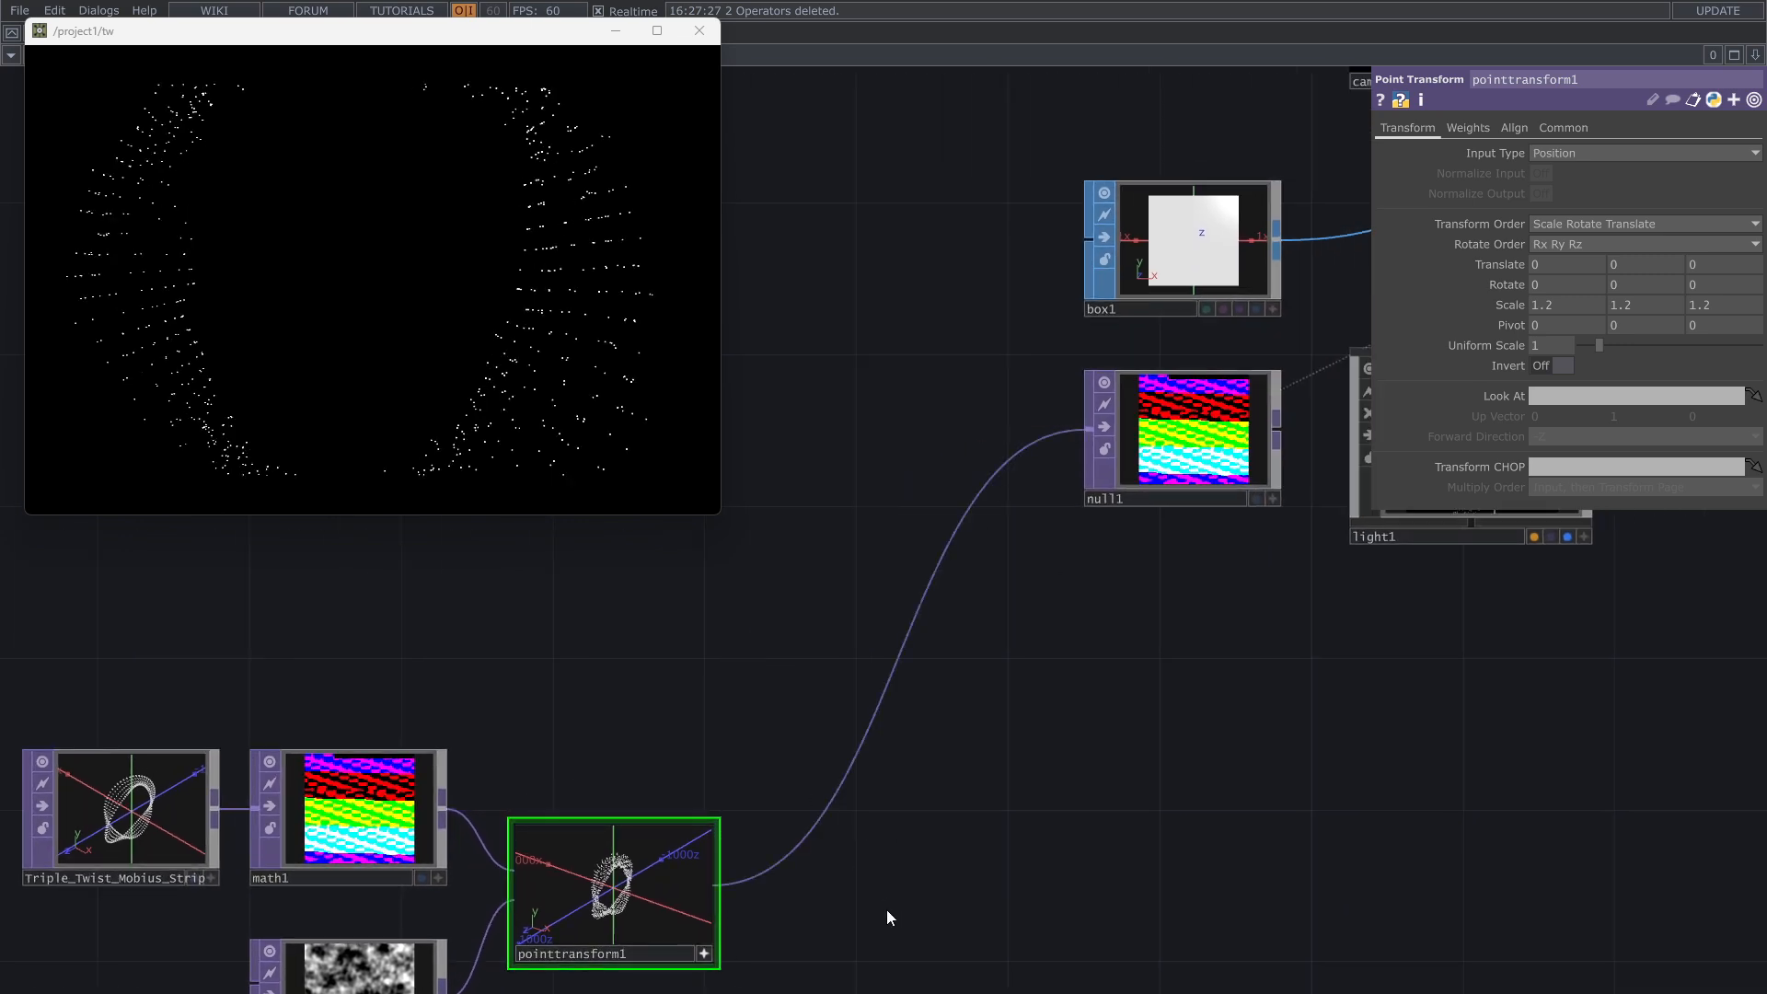
# Step: Deactivate the Point Transform TOP's viewer and change its transform to scale 1 on all axes with translate 7, 100, 0
pyautogui.moveTo(897, 900); pyautogui.dragTo(1134, 783)
pyautogui.scroll(3, 965, 868)
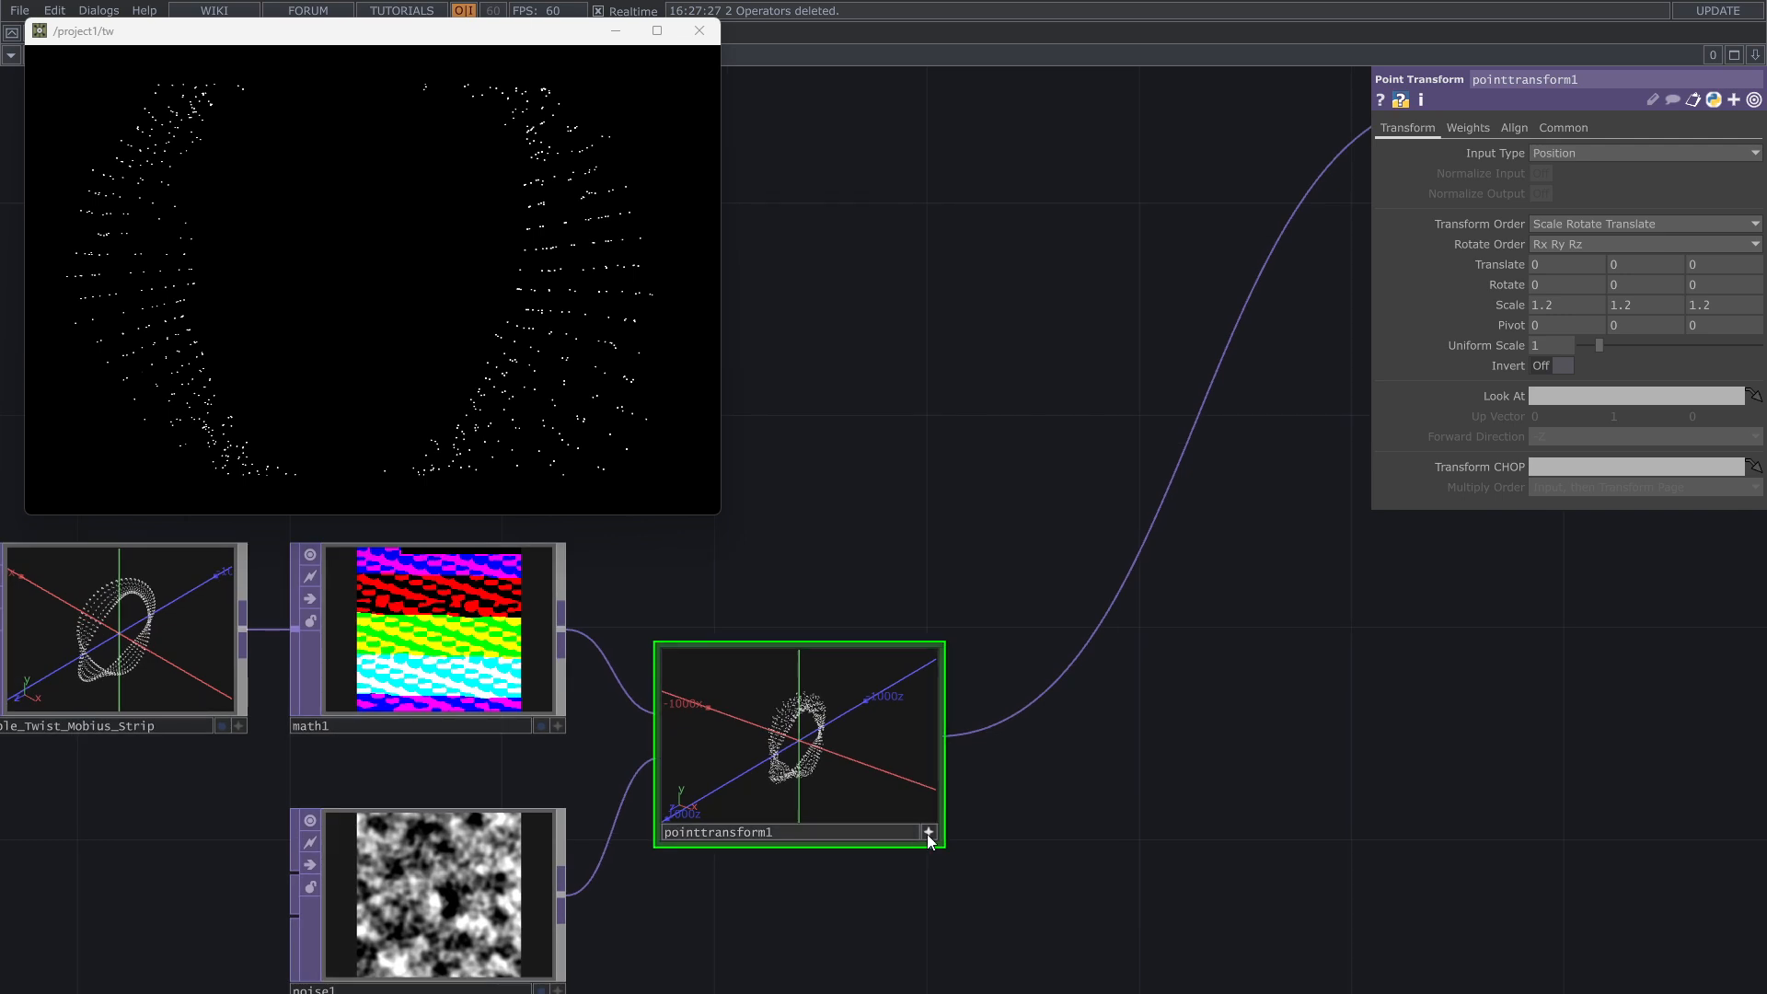
pyautogui.click(902, 830)
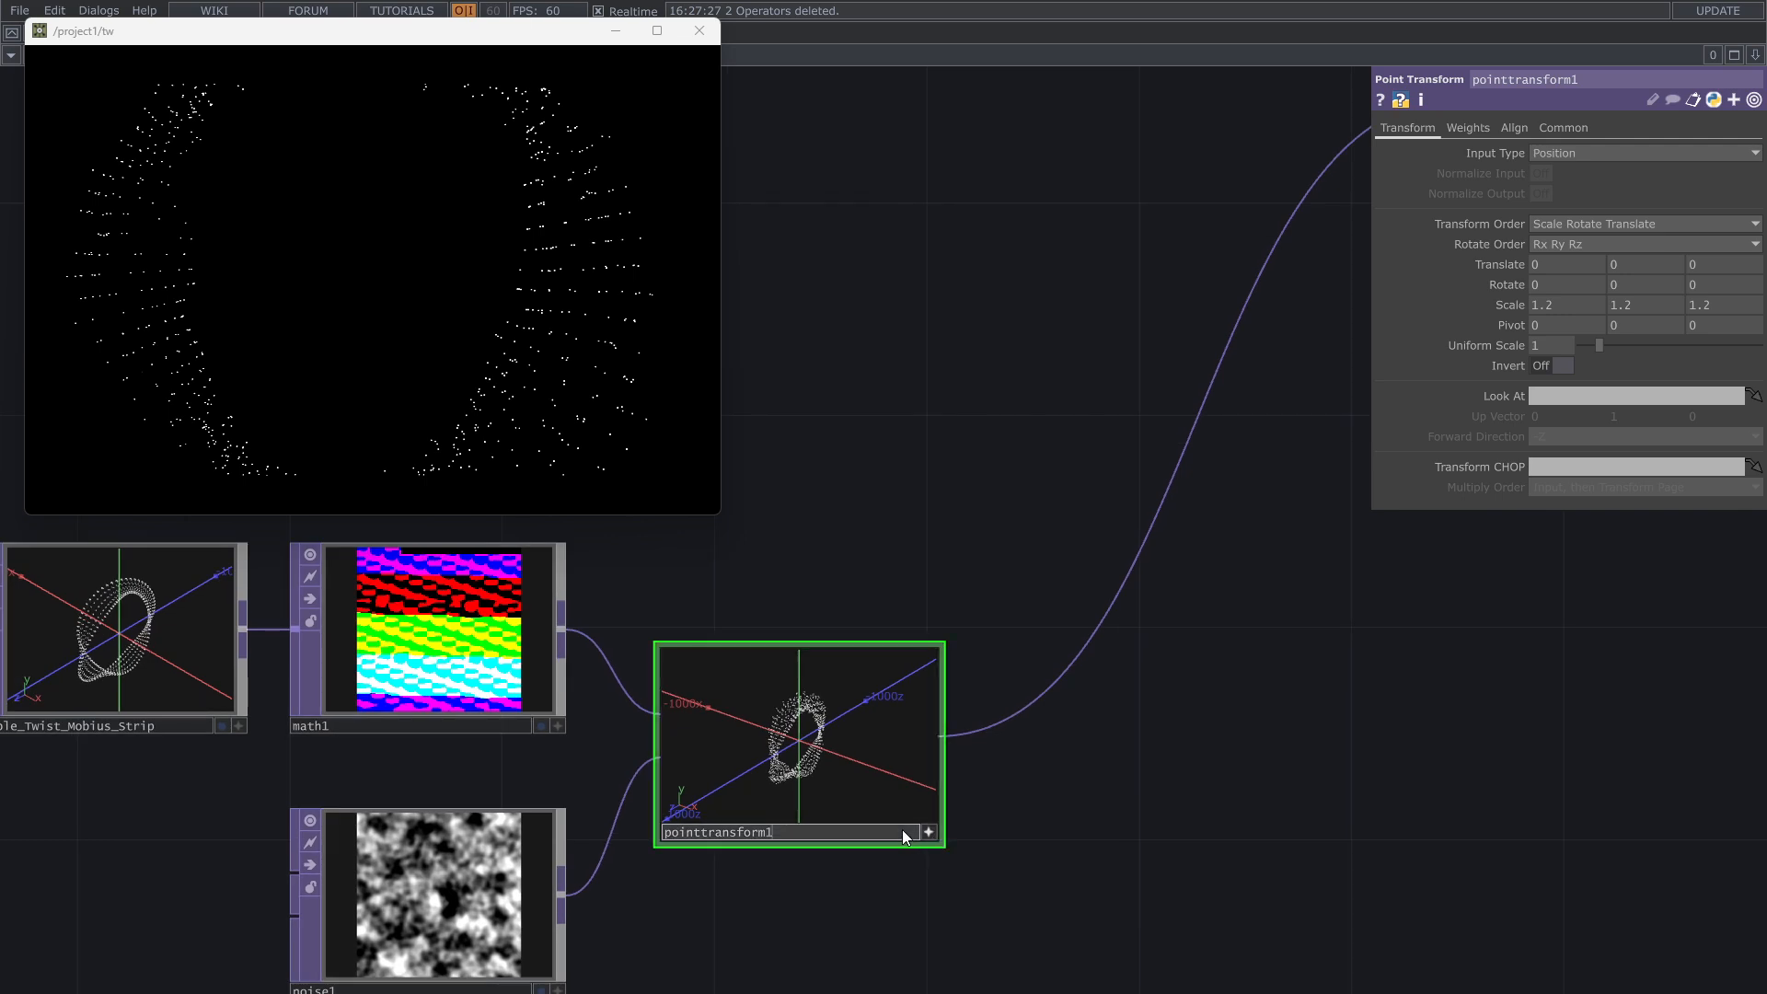
pyautogui.moveTo(879, 873); pyautogui.dragTo(1003, 833)
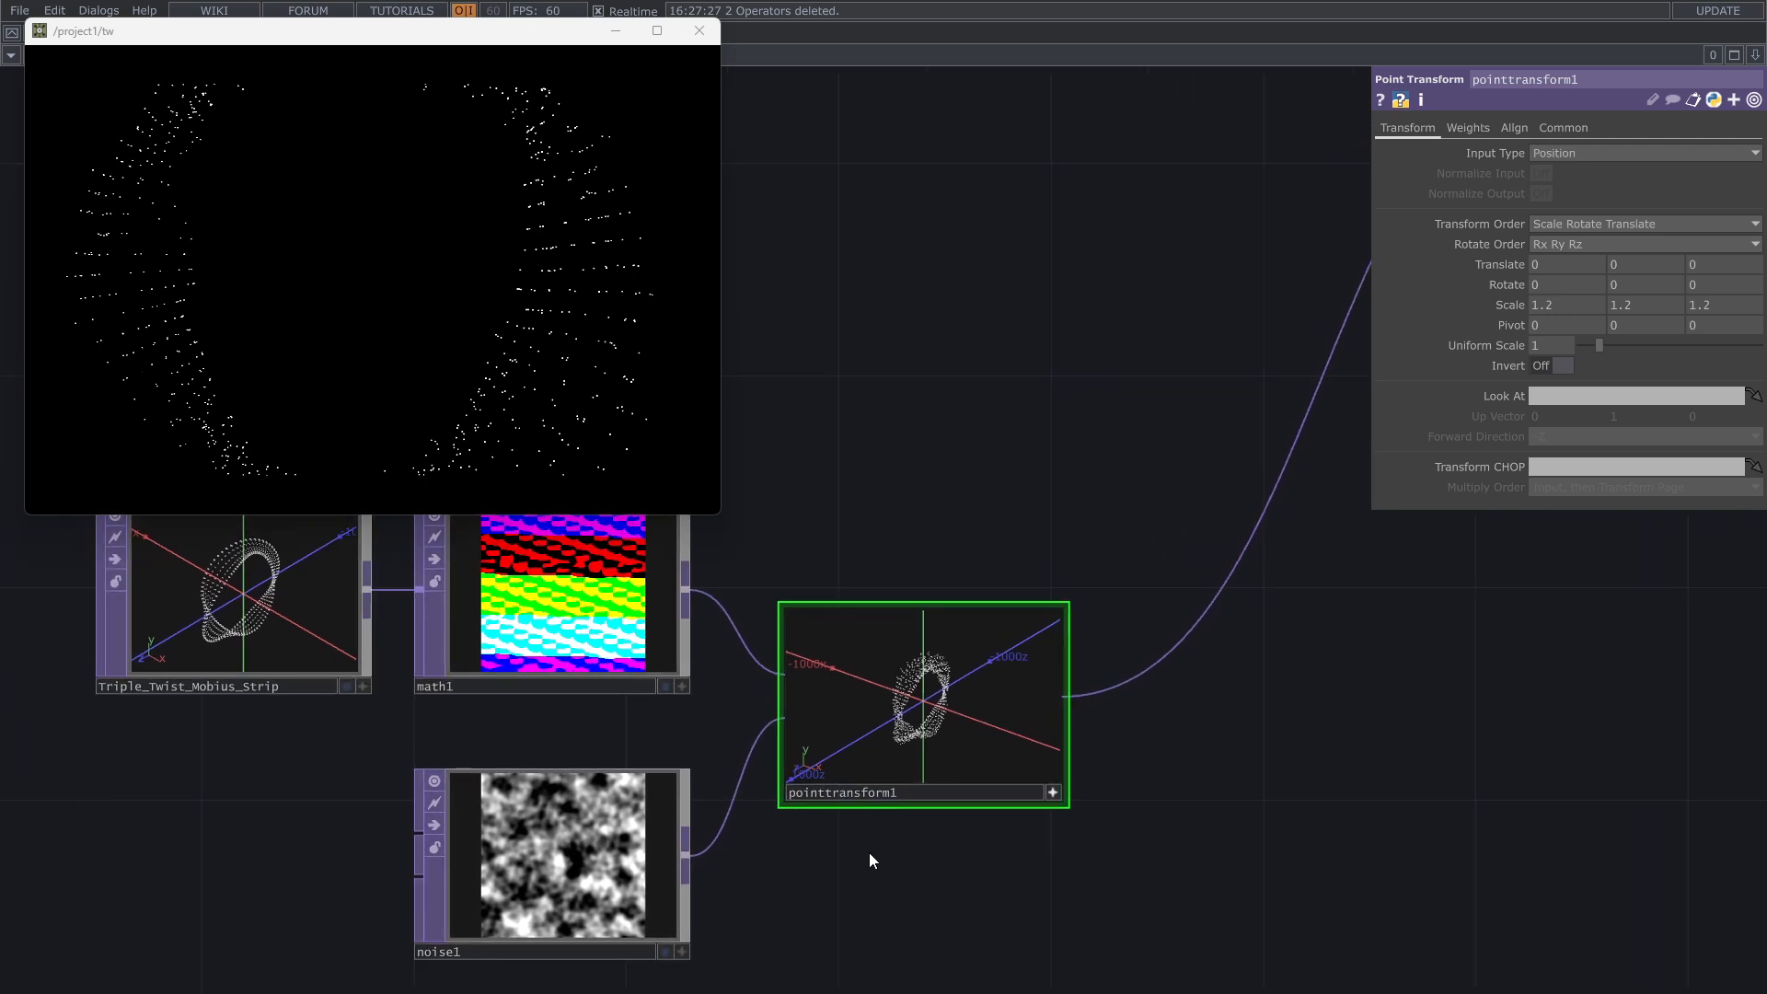
pyautogui.click(1051, 794)
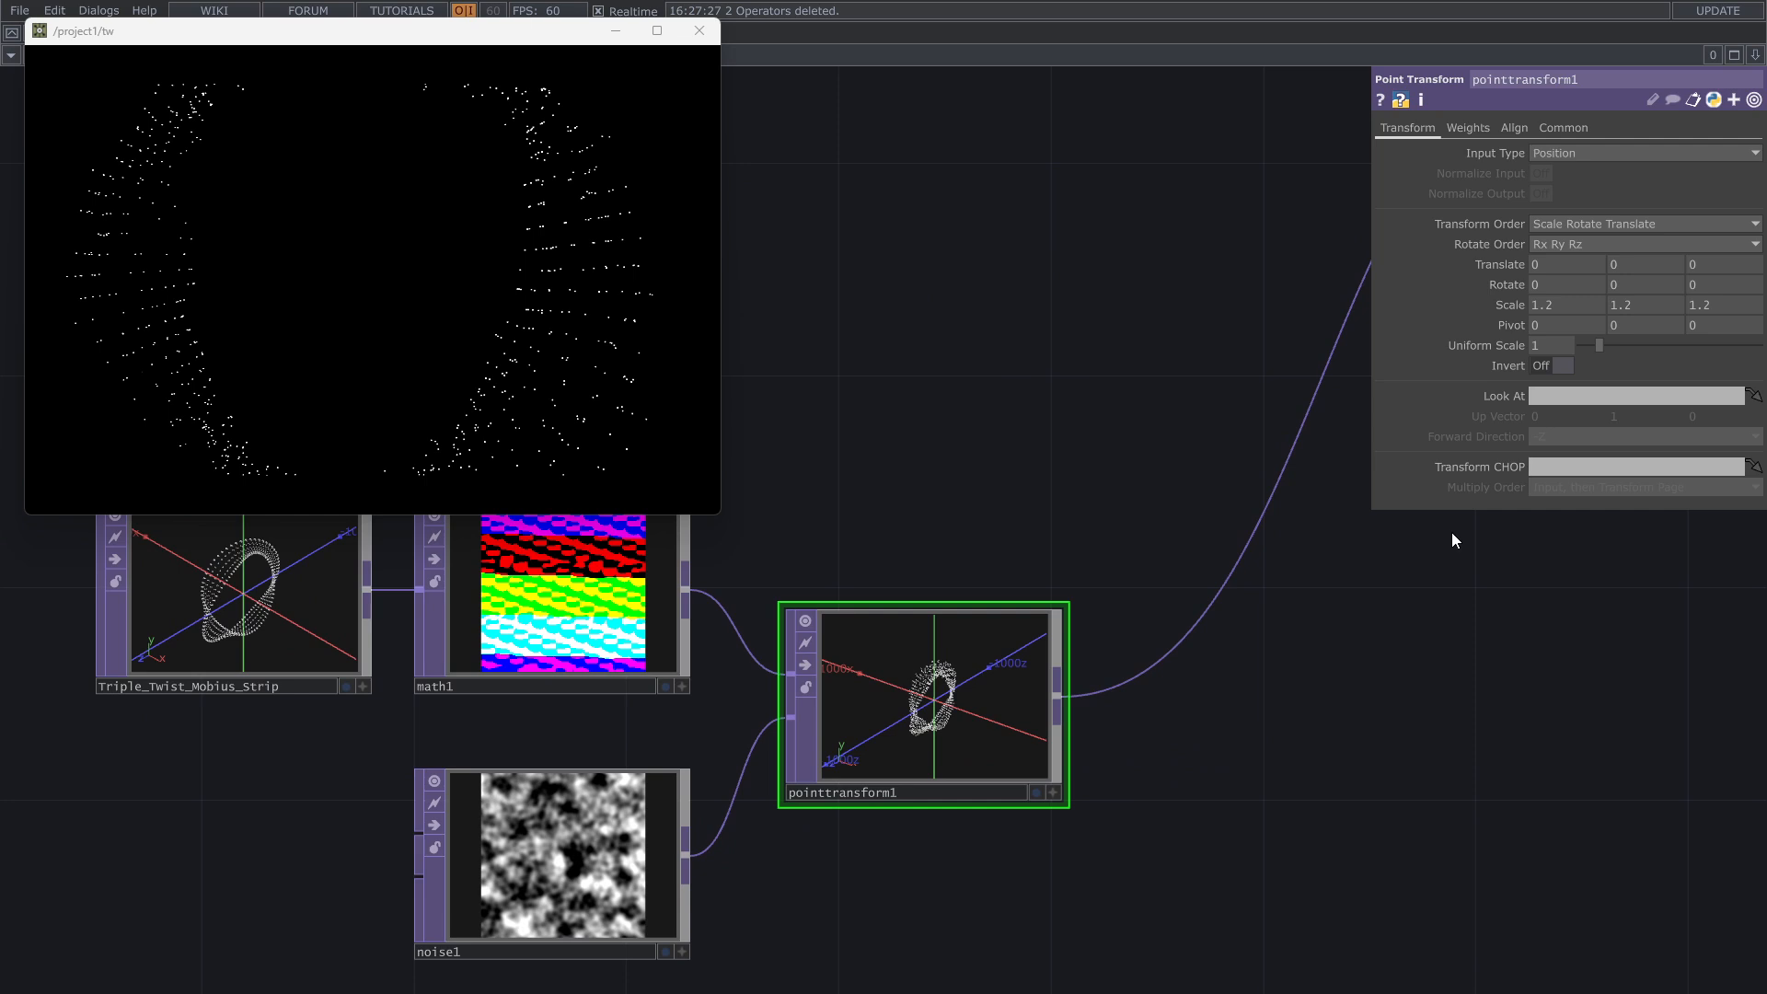
pyautogui.moveTo(1516, 302); pyautogui.dragTo(1623, 239, button='middle')
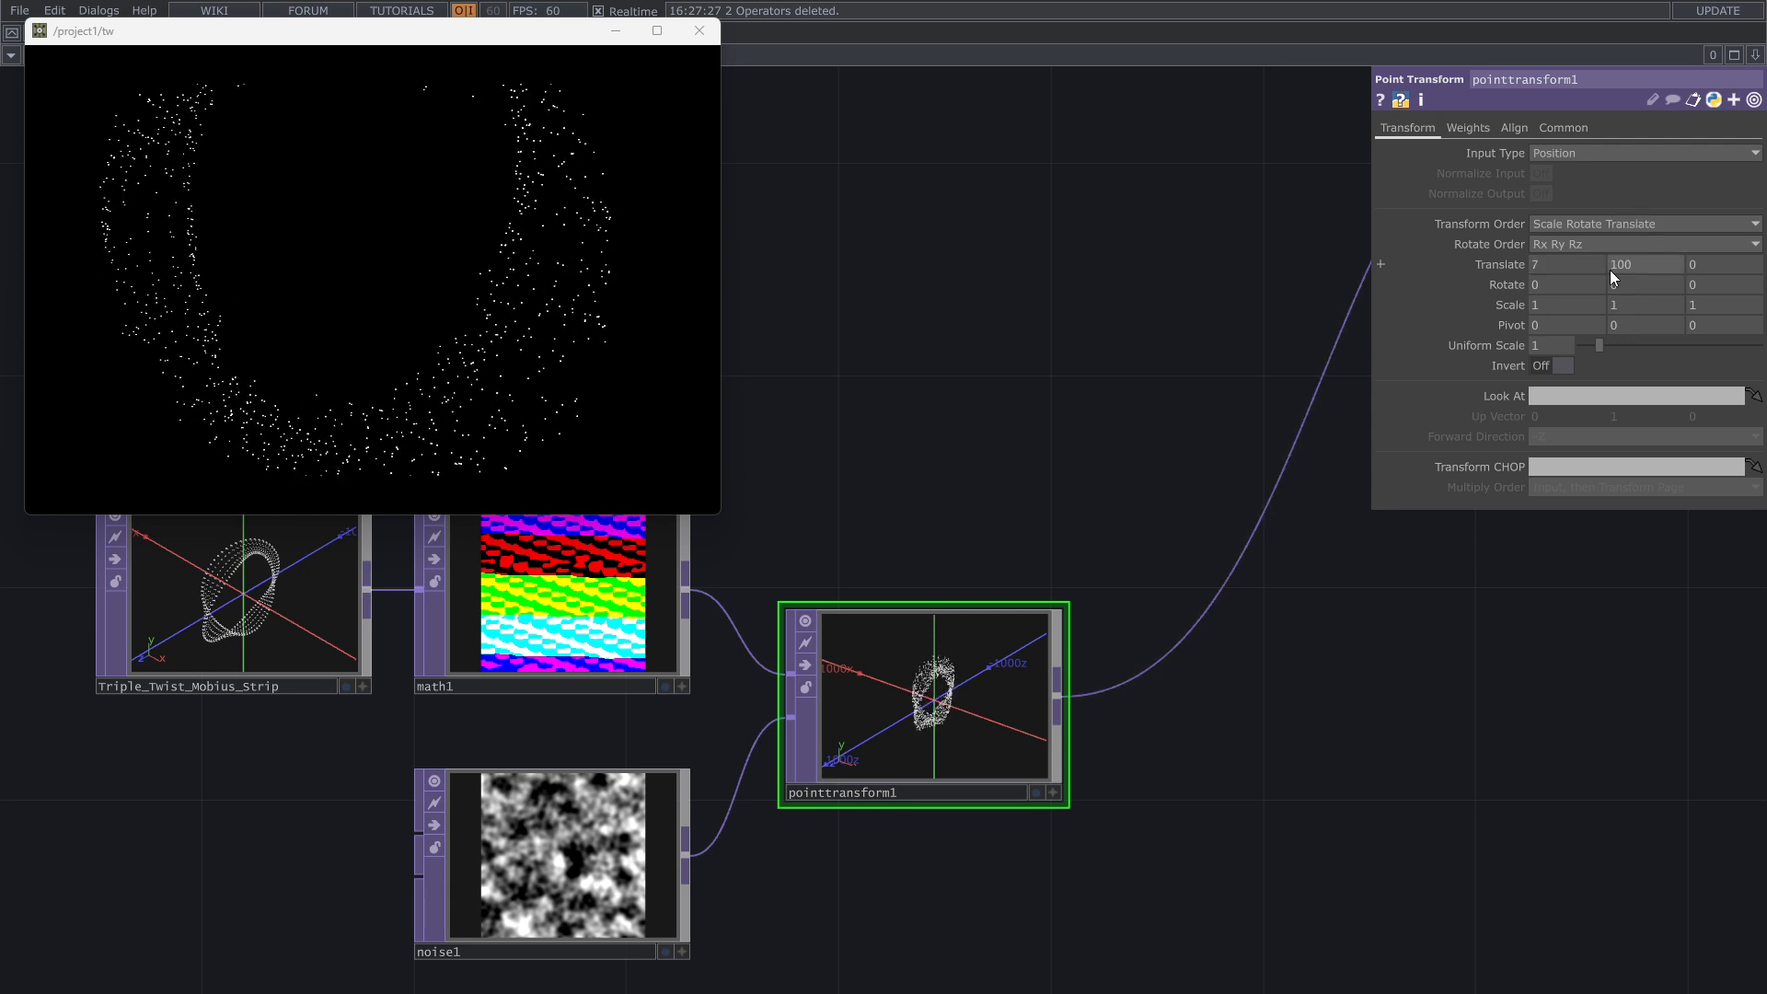
# Step: Animate the Noise TOP by setting its Z translate to the expression absTime.seconds*.2
pyautogui.moveTo(1098, 459); pyautogui.dragTo(1120, 461)
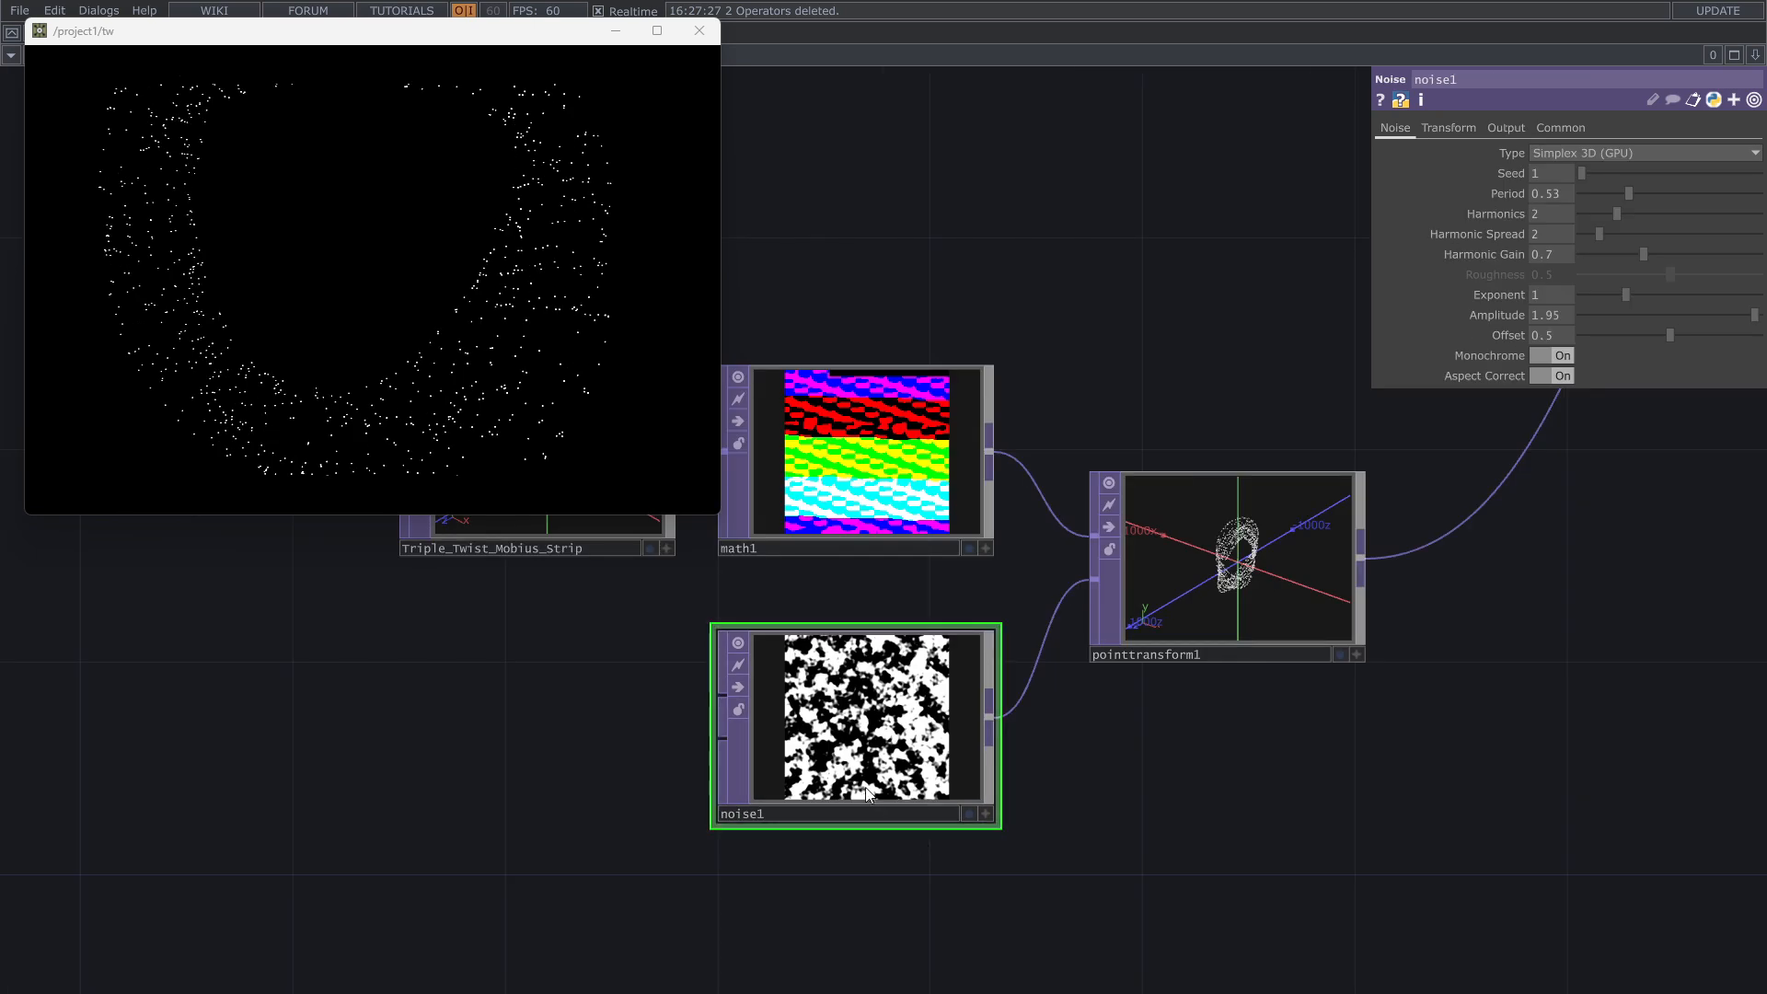
pyautogui.scroll(3, 1045, 777)
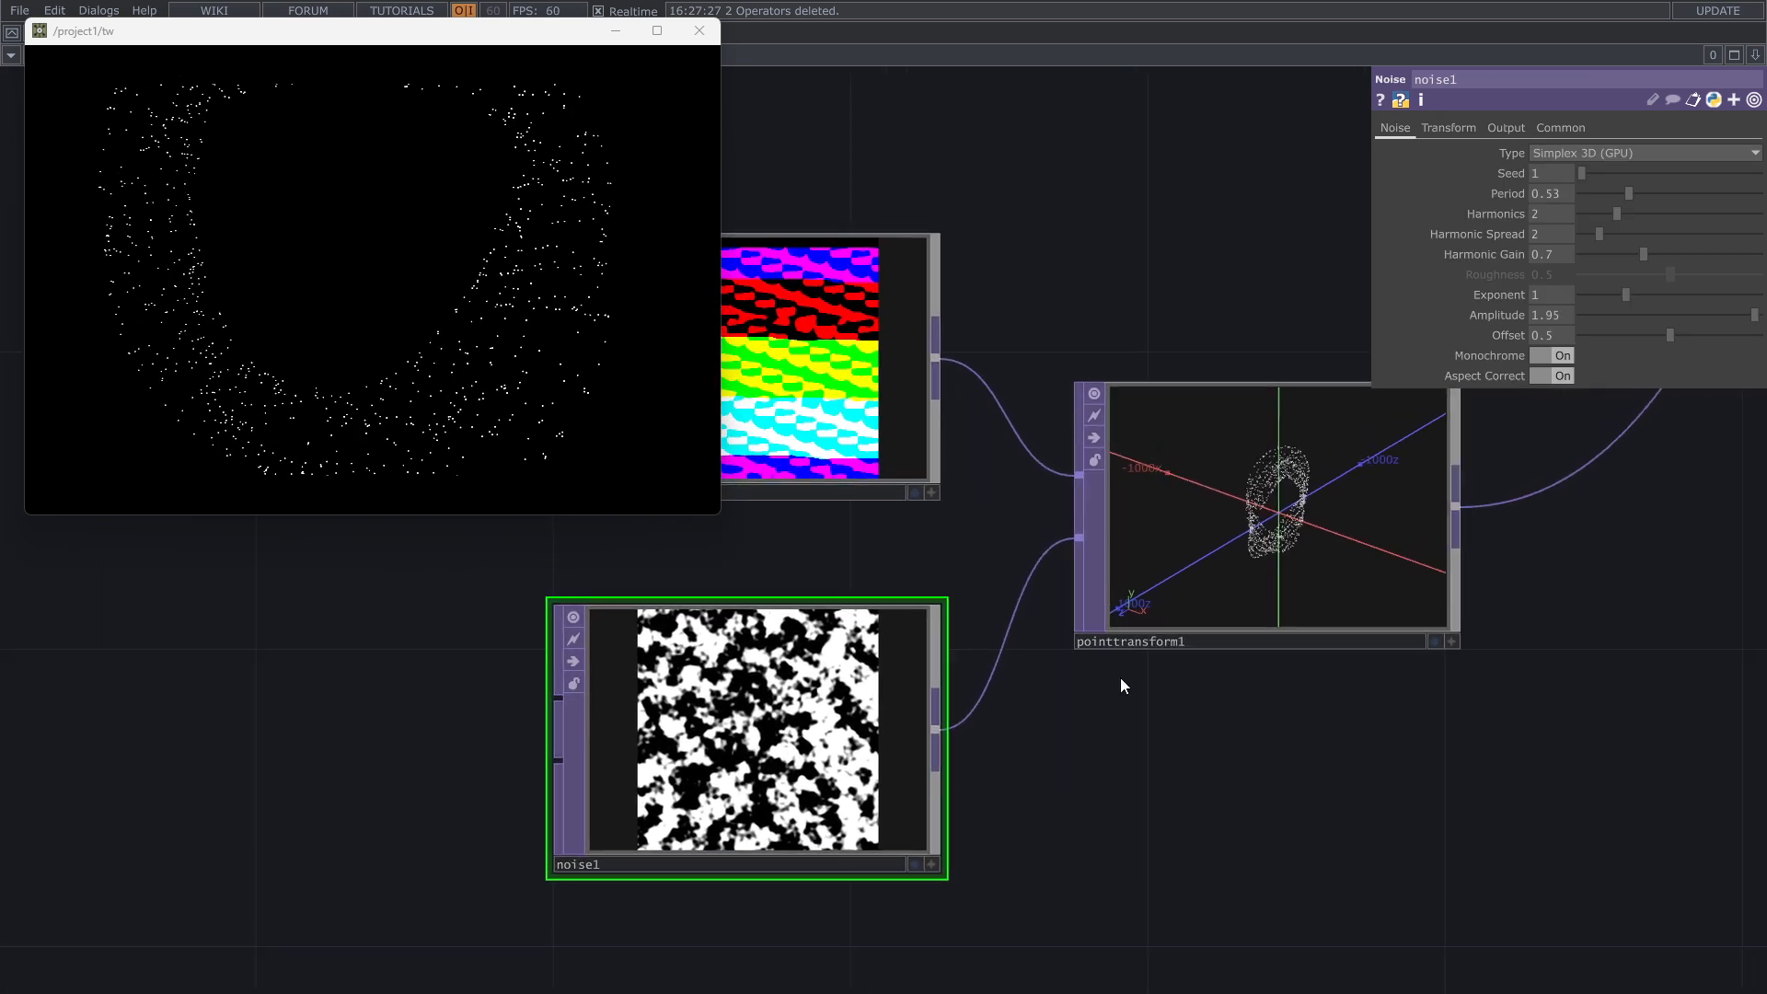
pyautogui.click(1465, 127)
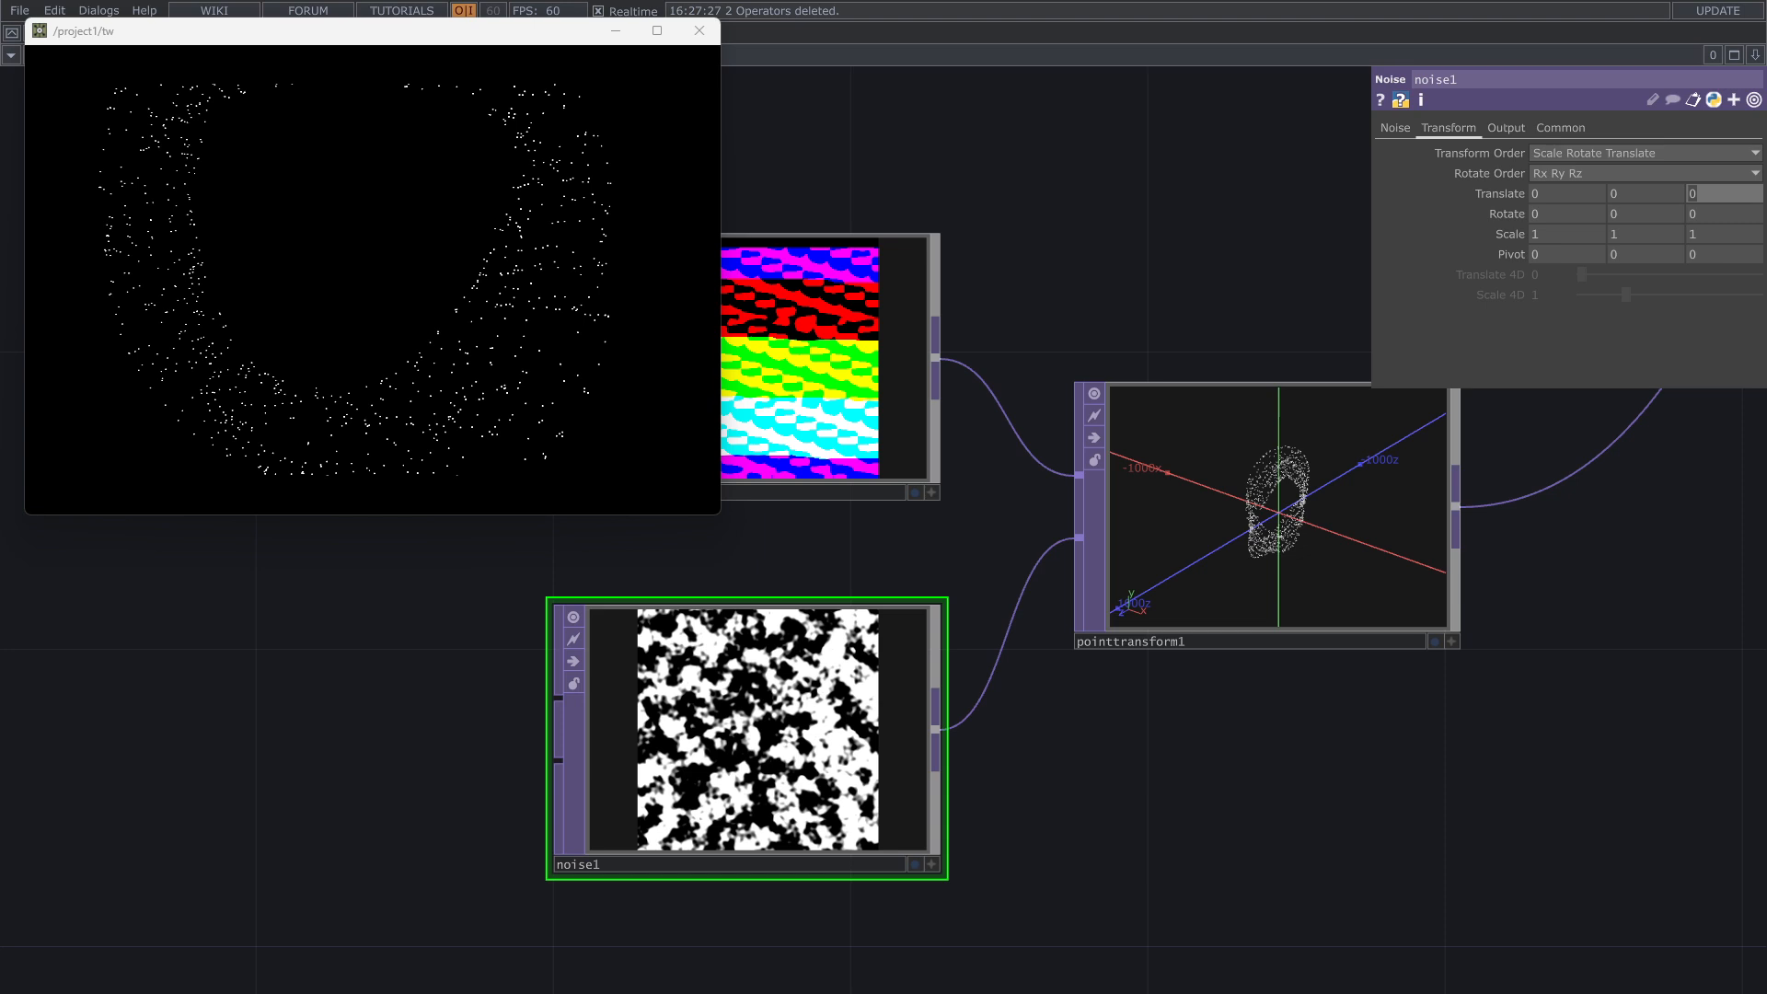
pyautogui.click(1720, 190)
pyautogui.write('absTime.')
pyautogui.write('second')
pyautogui.write('s*')
pyautogui.write('.')
pyautogui.press('Return')
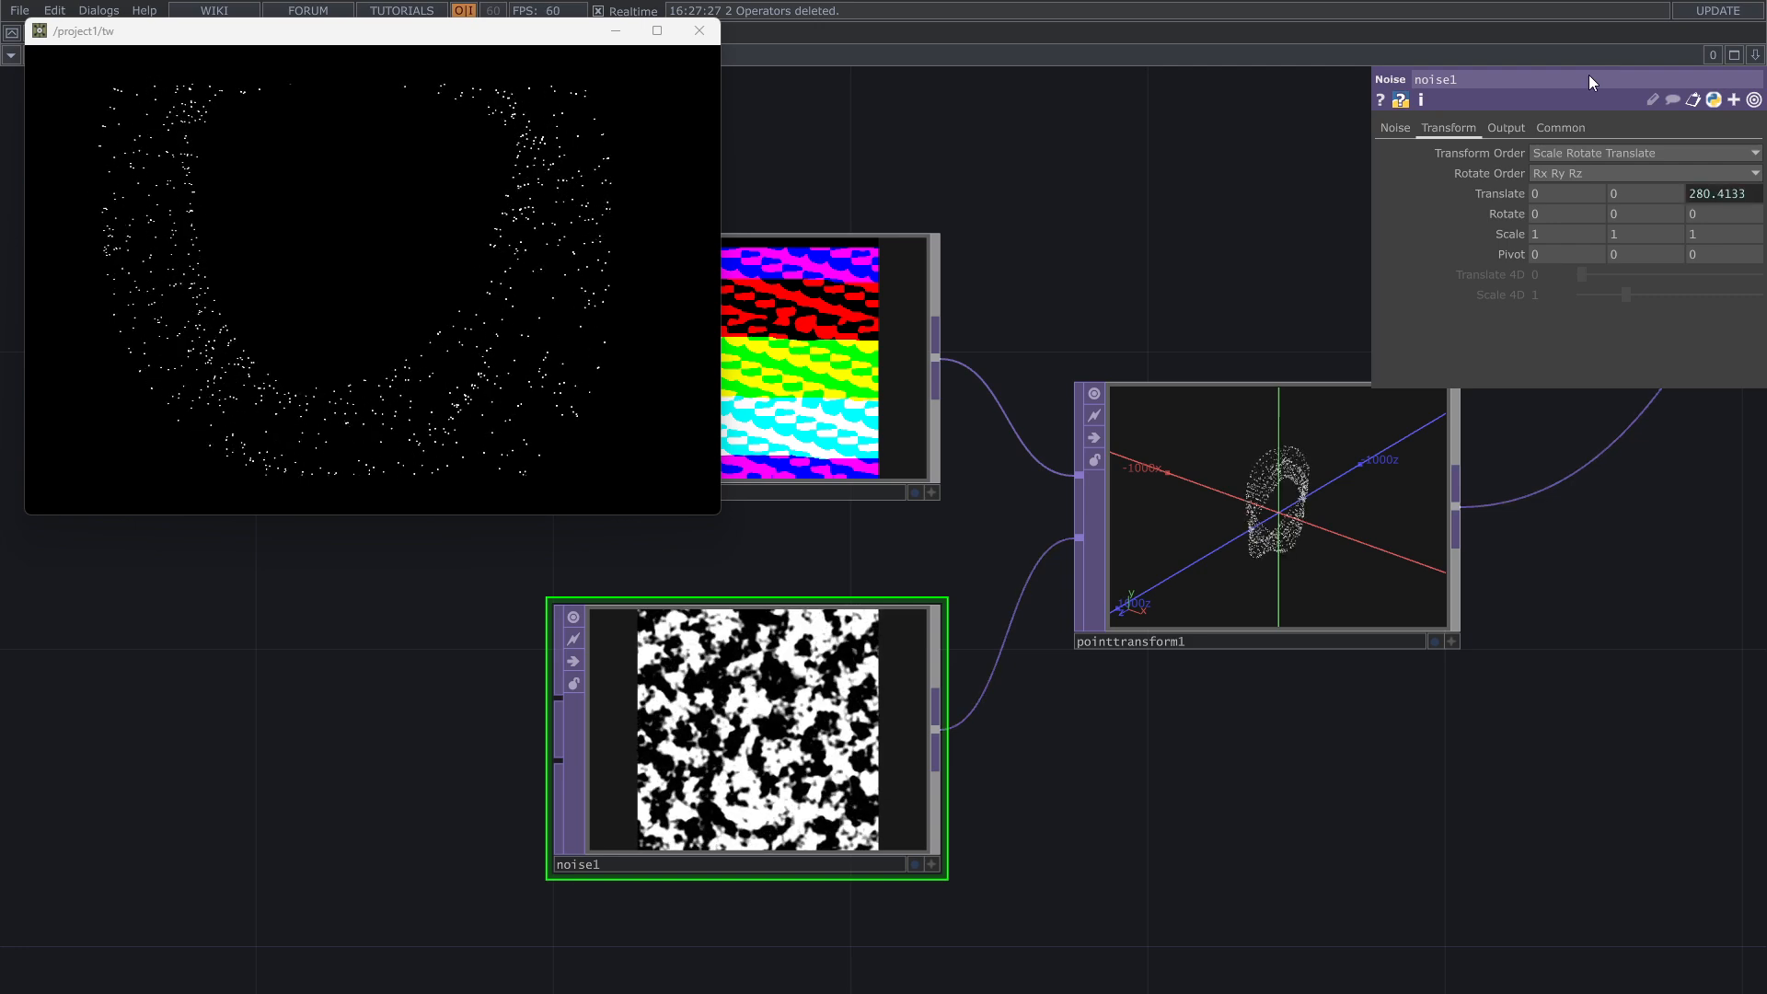
# Step: Slow the noise animation by changing the Z translate expression to absTime.seconds*.1
pyautogui.click(1498, 193)
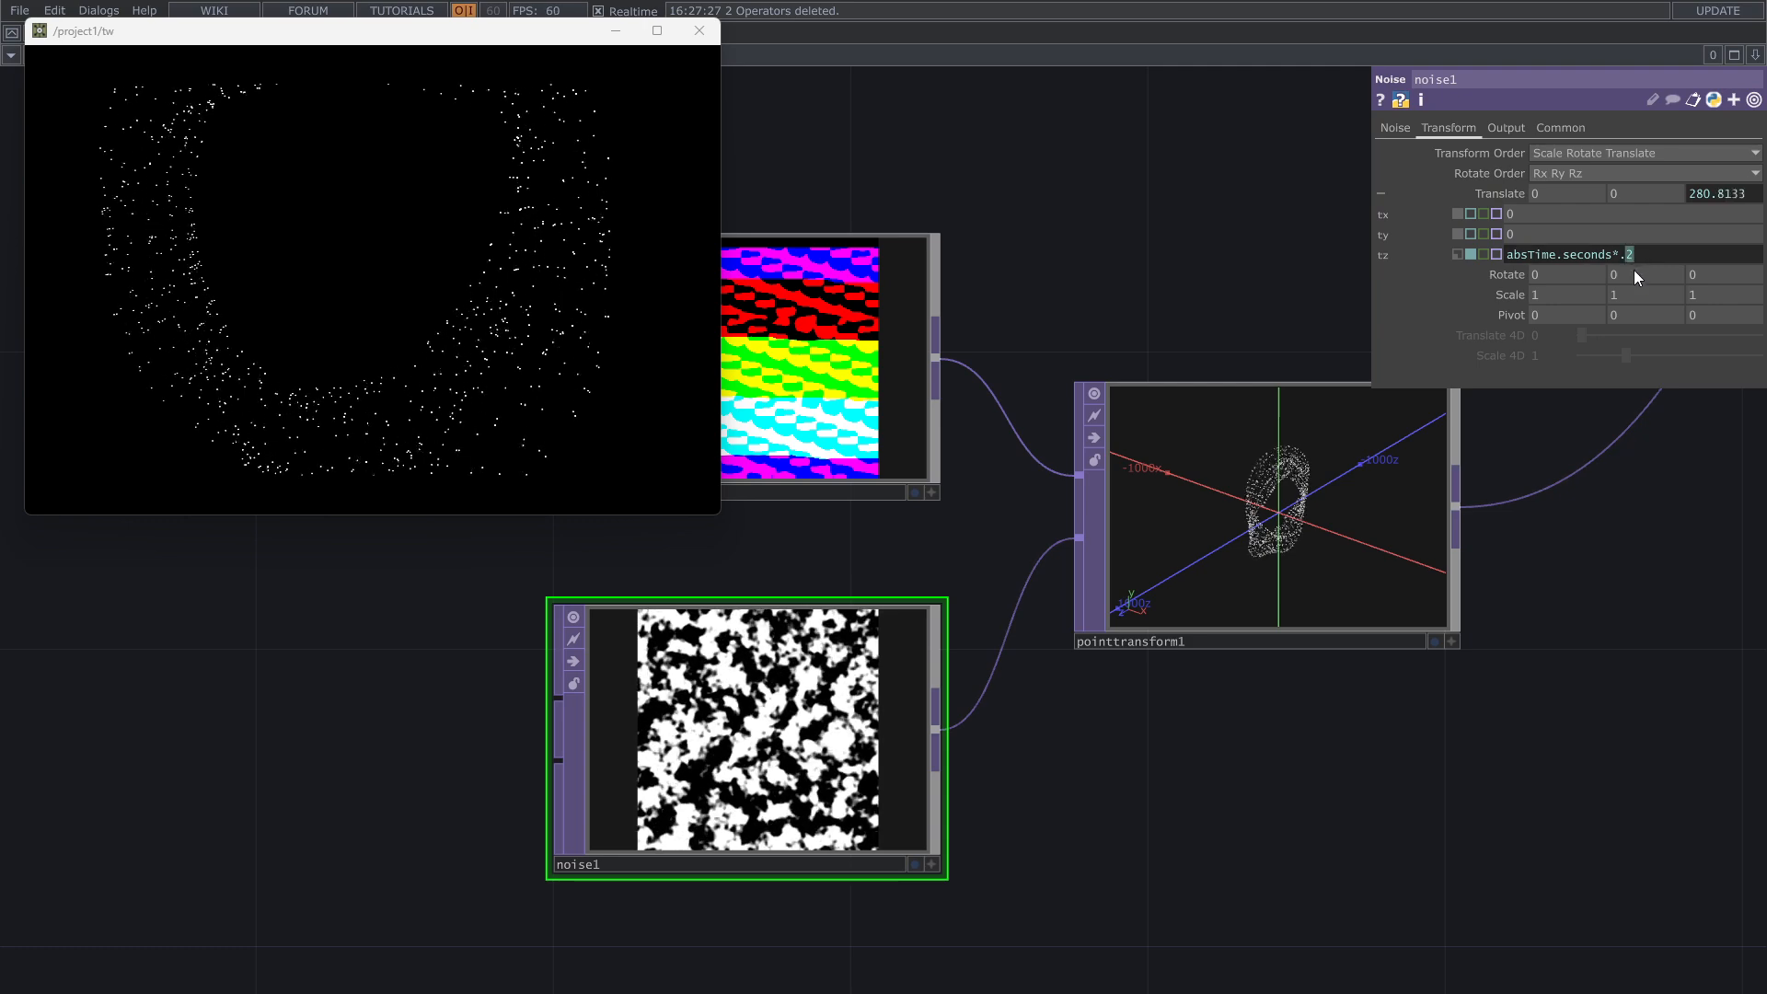
pyautogui.write('1')
pyautogui.press('Return')
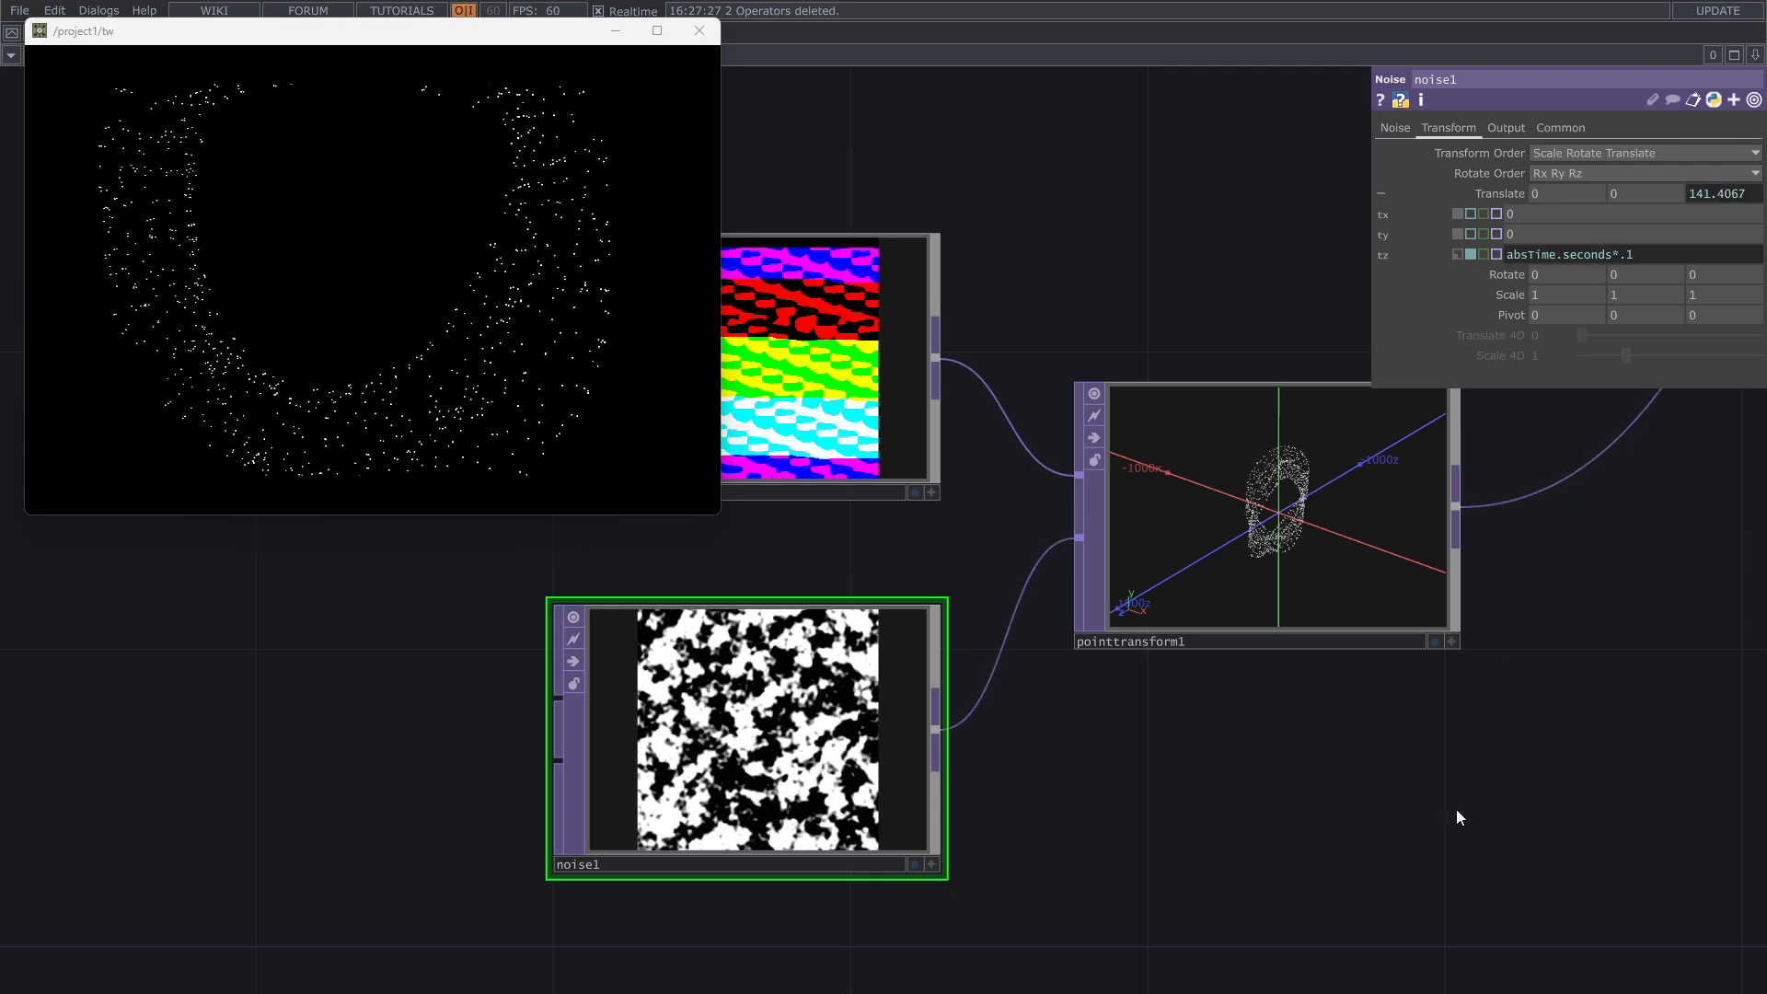
# Step: Reset the Point Transform TOP's translate to 0 on all axes and set its scale to 0.97 on all three axes
pyautogui.scroll(2, 777, 814)
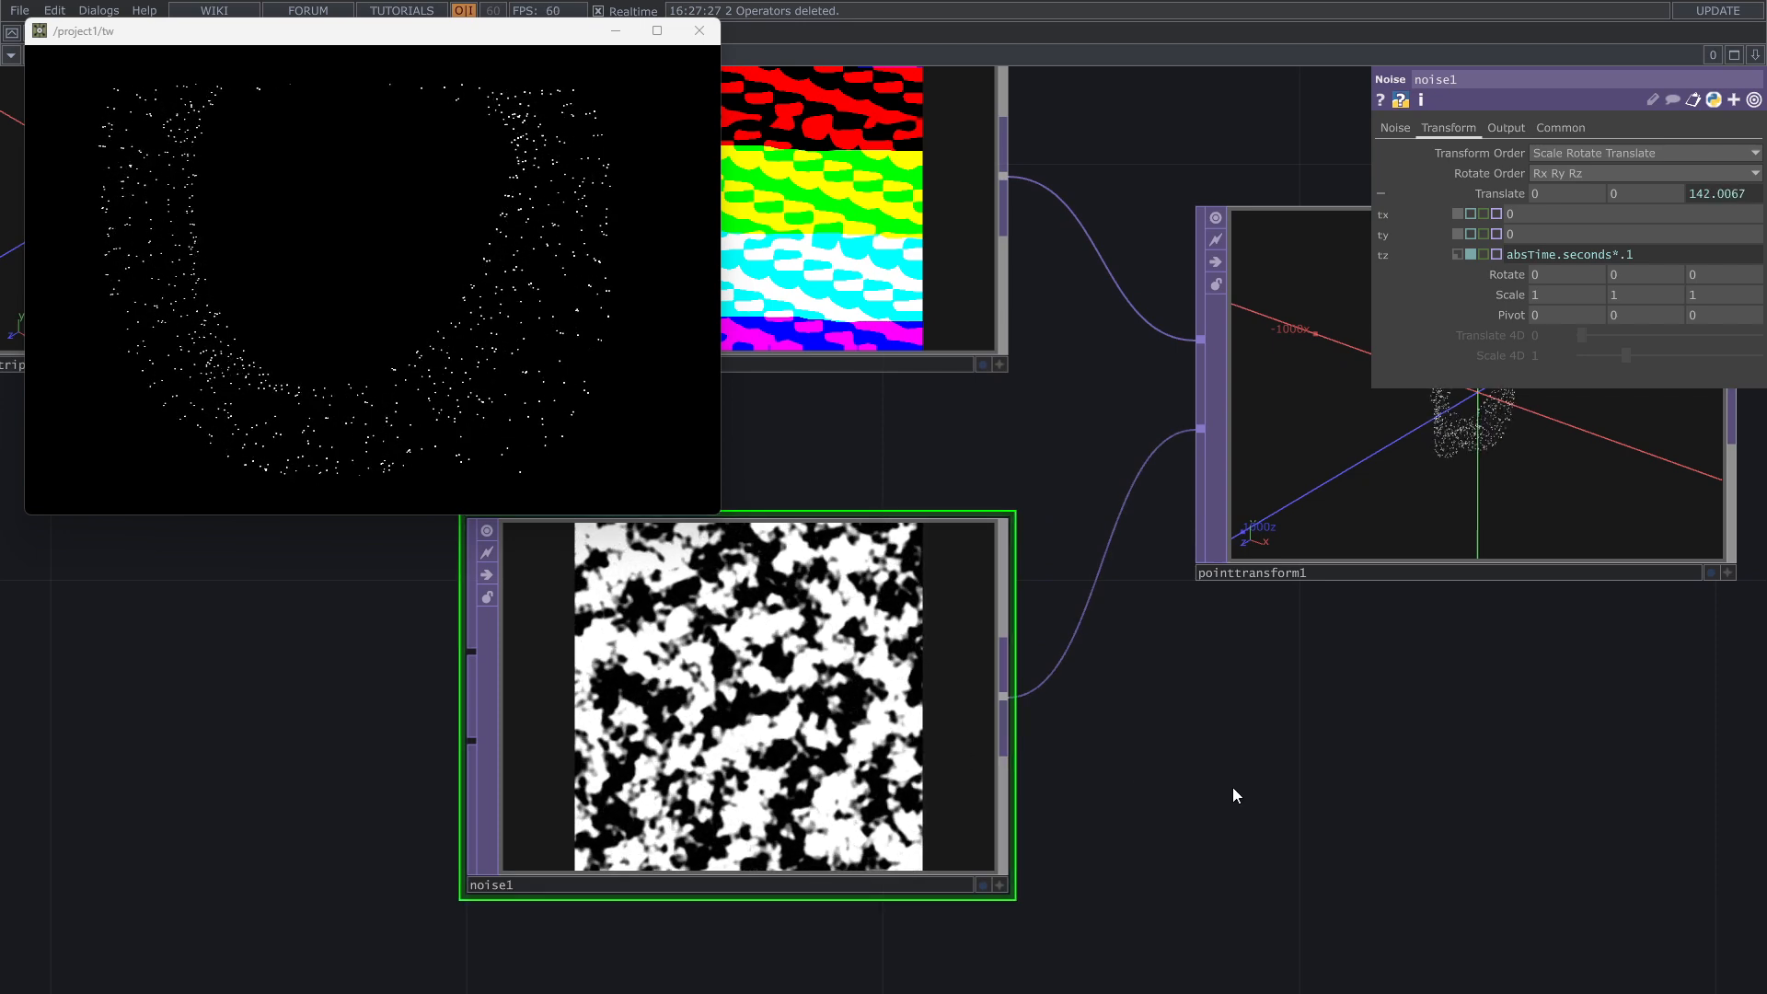
pyautogui.moveTo(1175, 724); pyautogui.dragTo(947, 780)
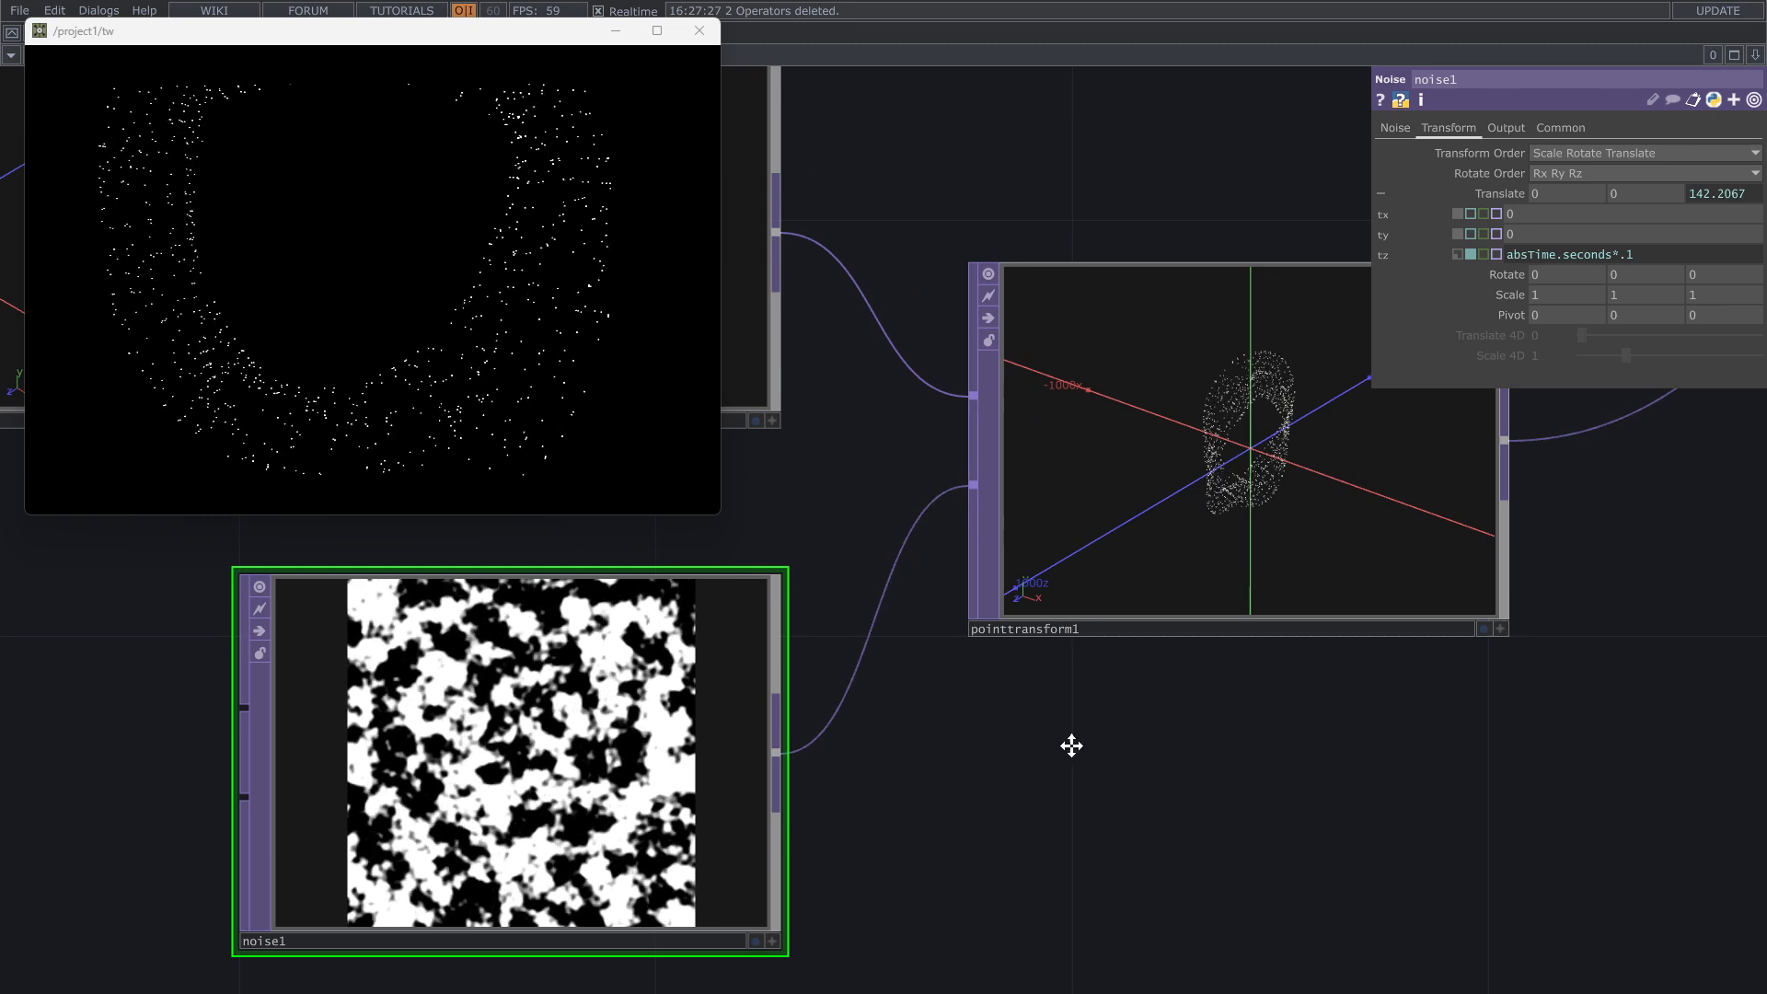
pyautogui.moveTo(1071, 745); pyautogui.dragTo(808, 904)
pyautogui.click(932, 797)
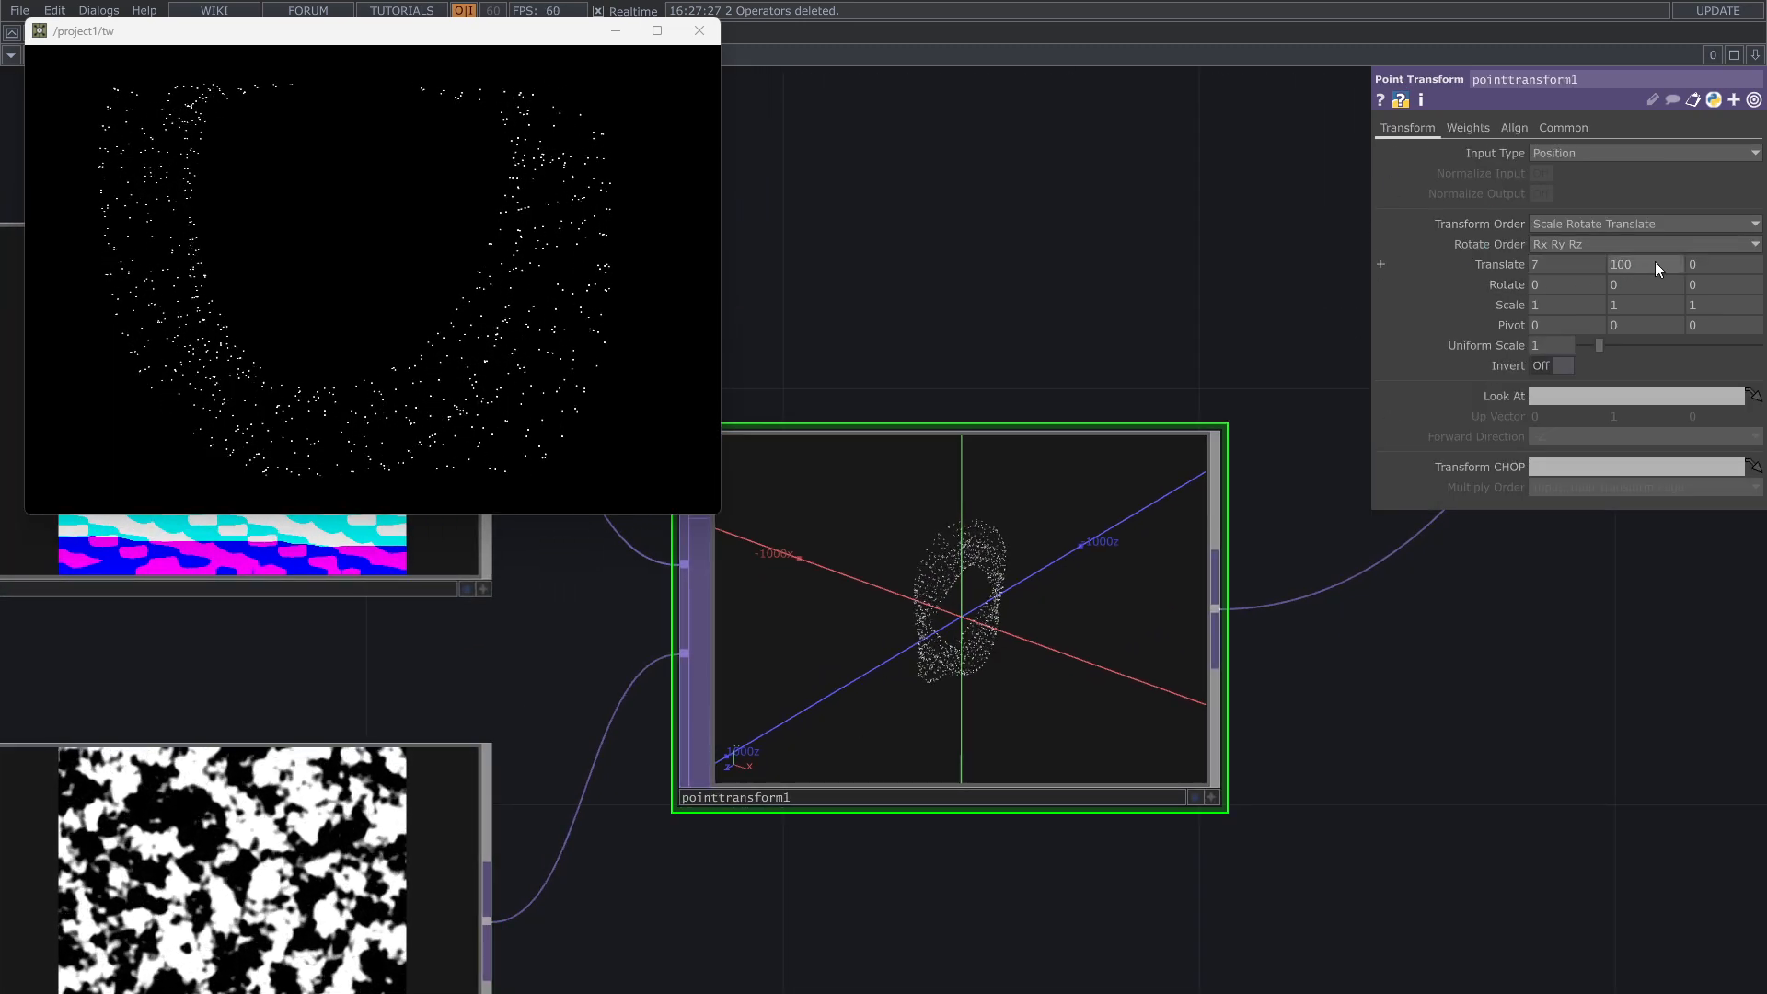
pyautogui.moveTo(1654, 264); pyautogui.dragTo(1478, 273)
pyautogui.write('00')
pyautogui.click(1550, 290)
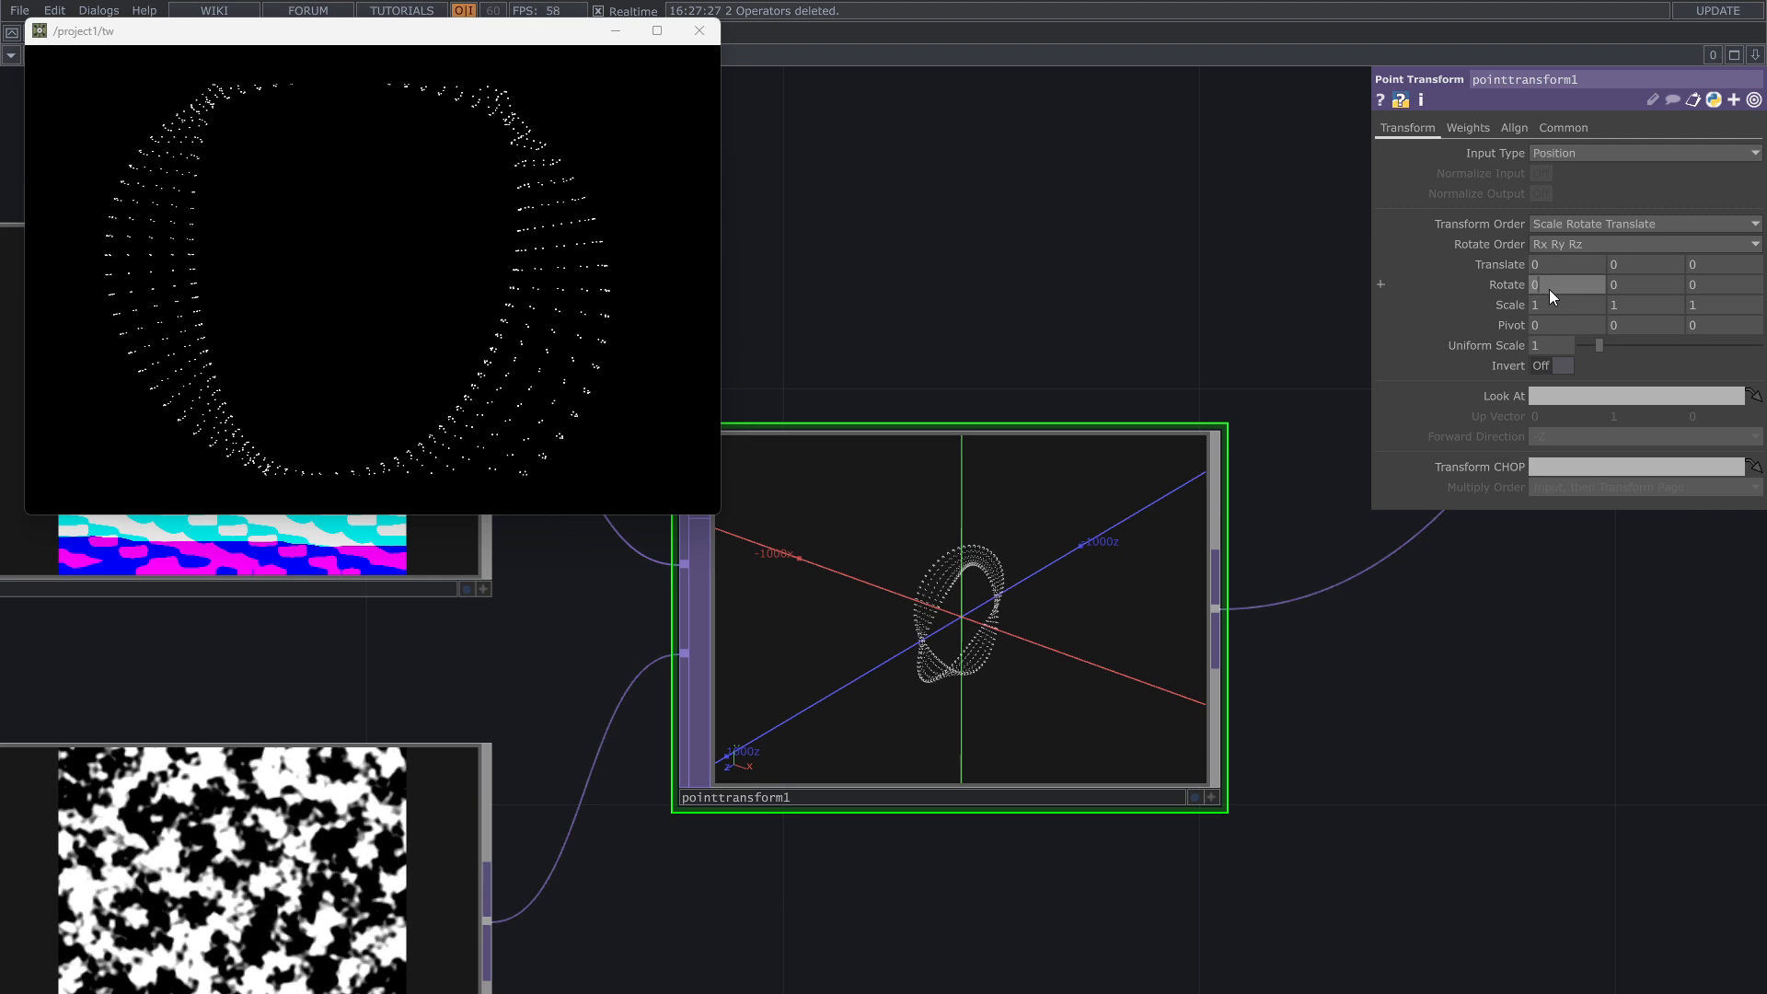
pyautogui.moveTo(1517, 308); pyautogui.dragTo(1510, 277, button='middle')
pyautogui.moveTo(1623, 629); pyautogui.dragTo(1483, 793)
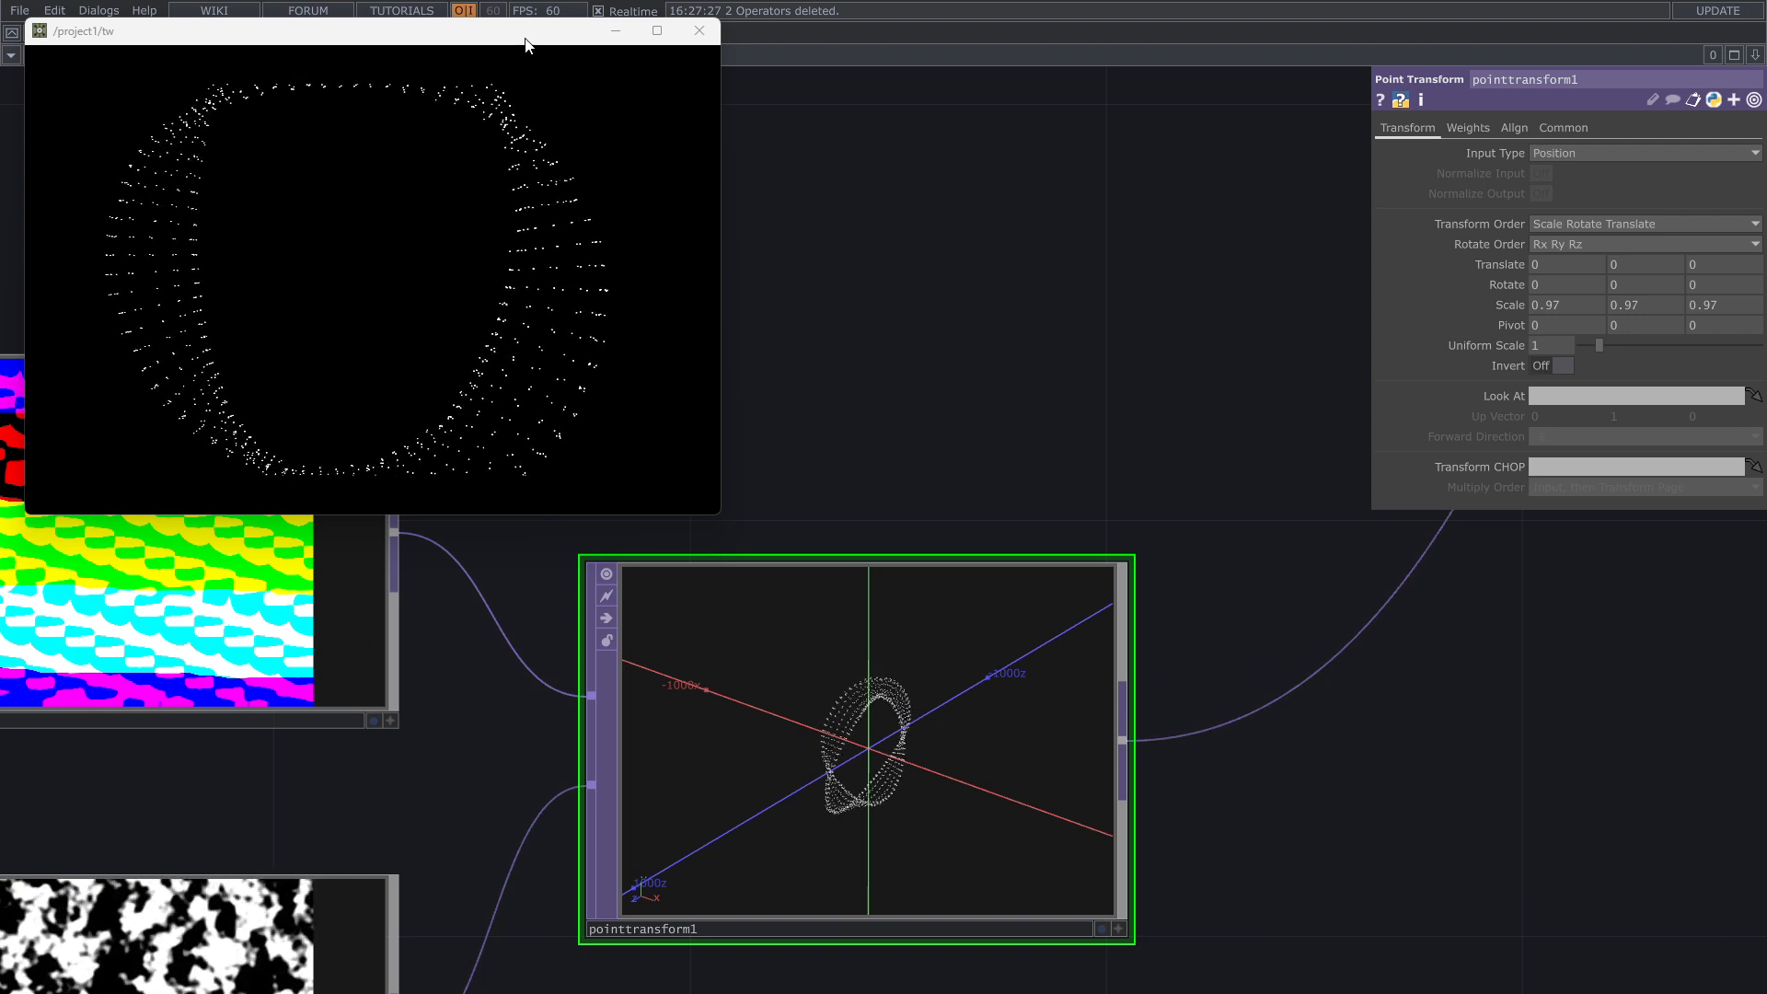
# Step: Move the output window aside and orbit the cam1 camera in its viewer to change the rendered angle of the ring
pyautogui.moveTo(526, 38); pyautogui.dragTo(527, 39)
pyautogui.moveTo(527, 40); pyautogui.dragTo(790, 58)
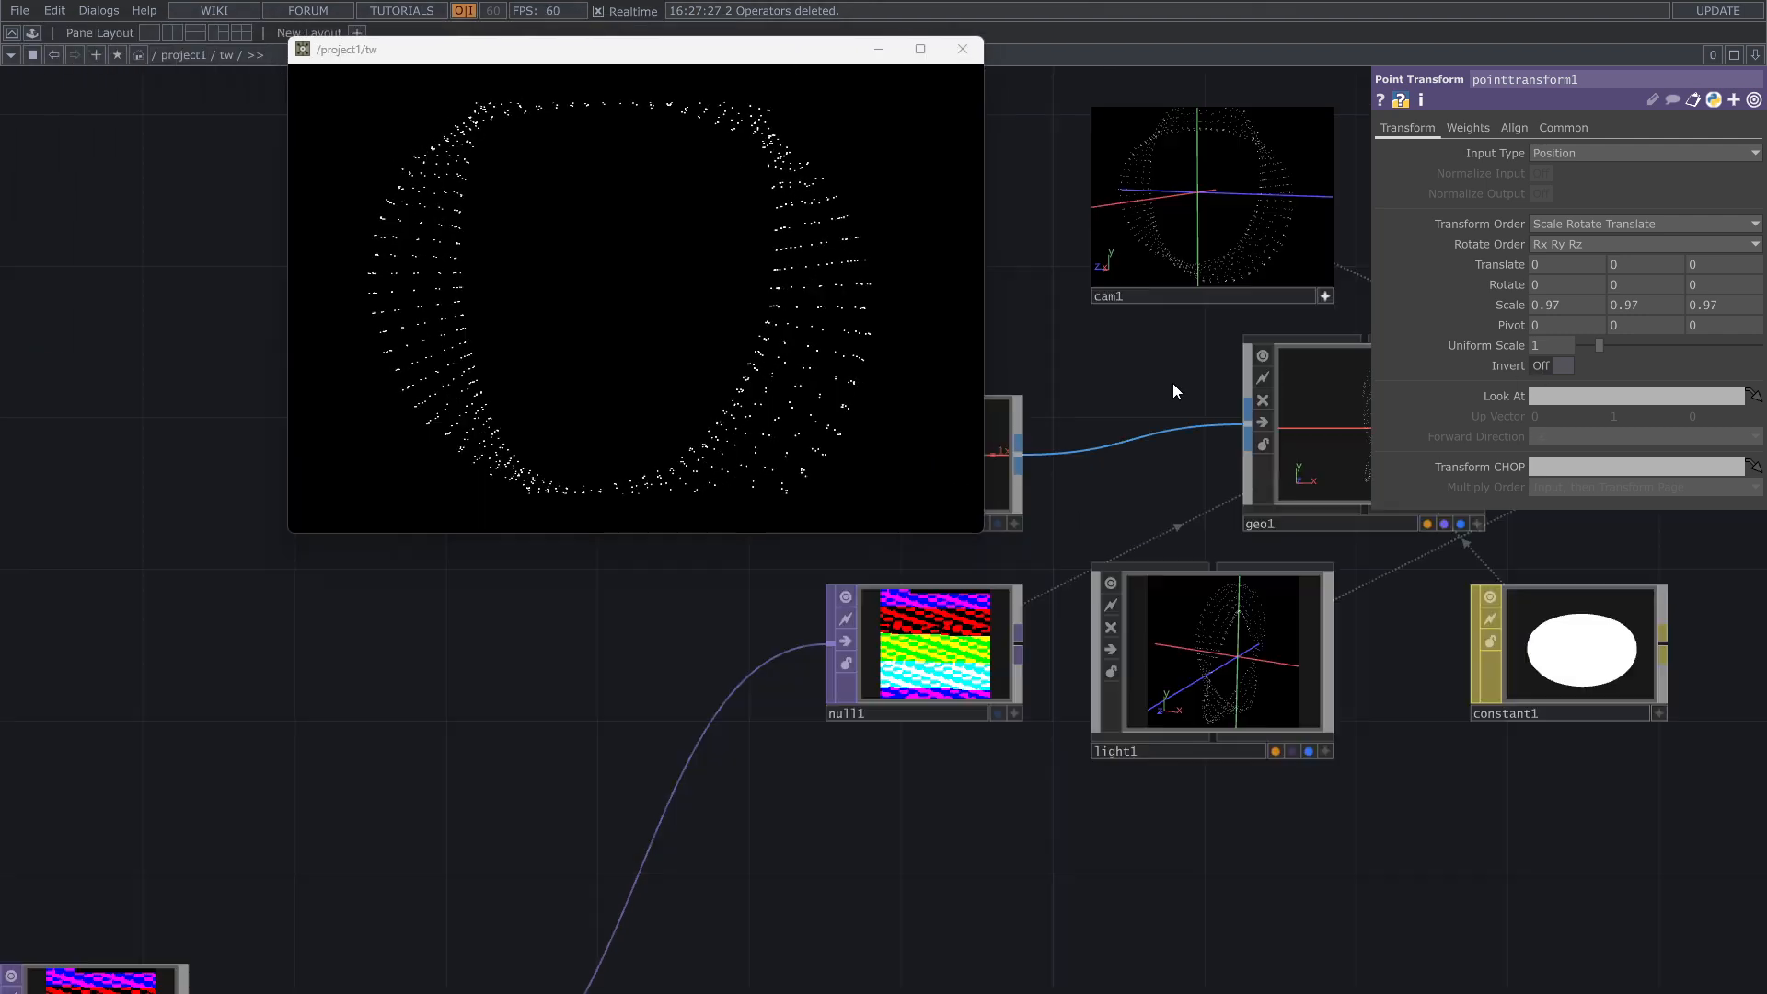
pyautogui.moveTo(1109, 512); pyautogui.dragTo(901, 881)
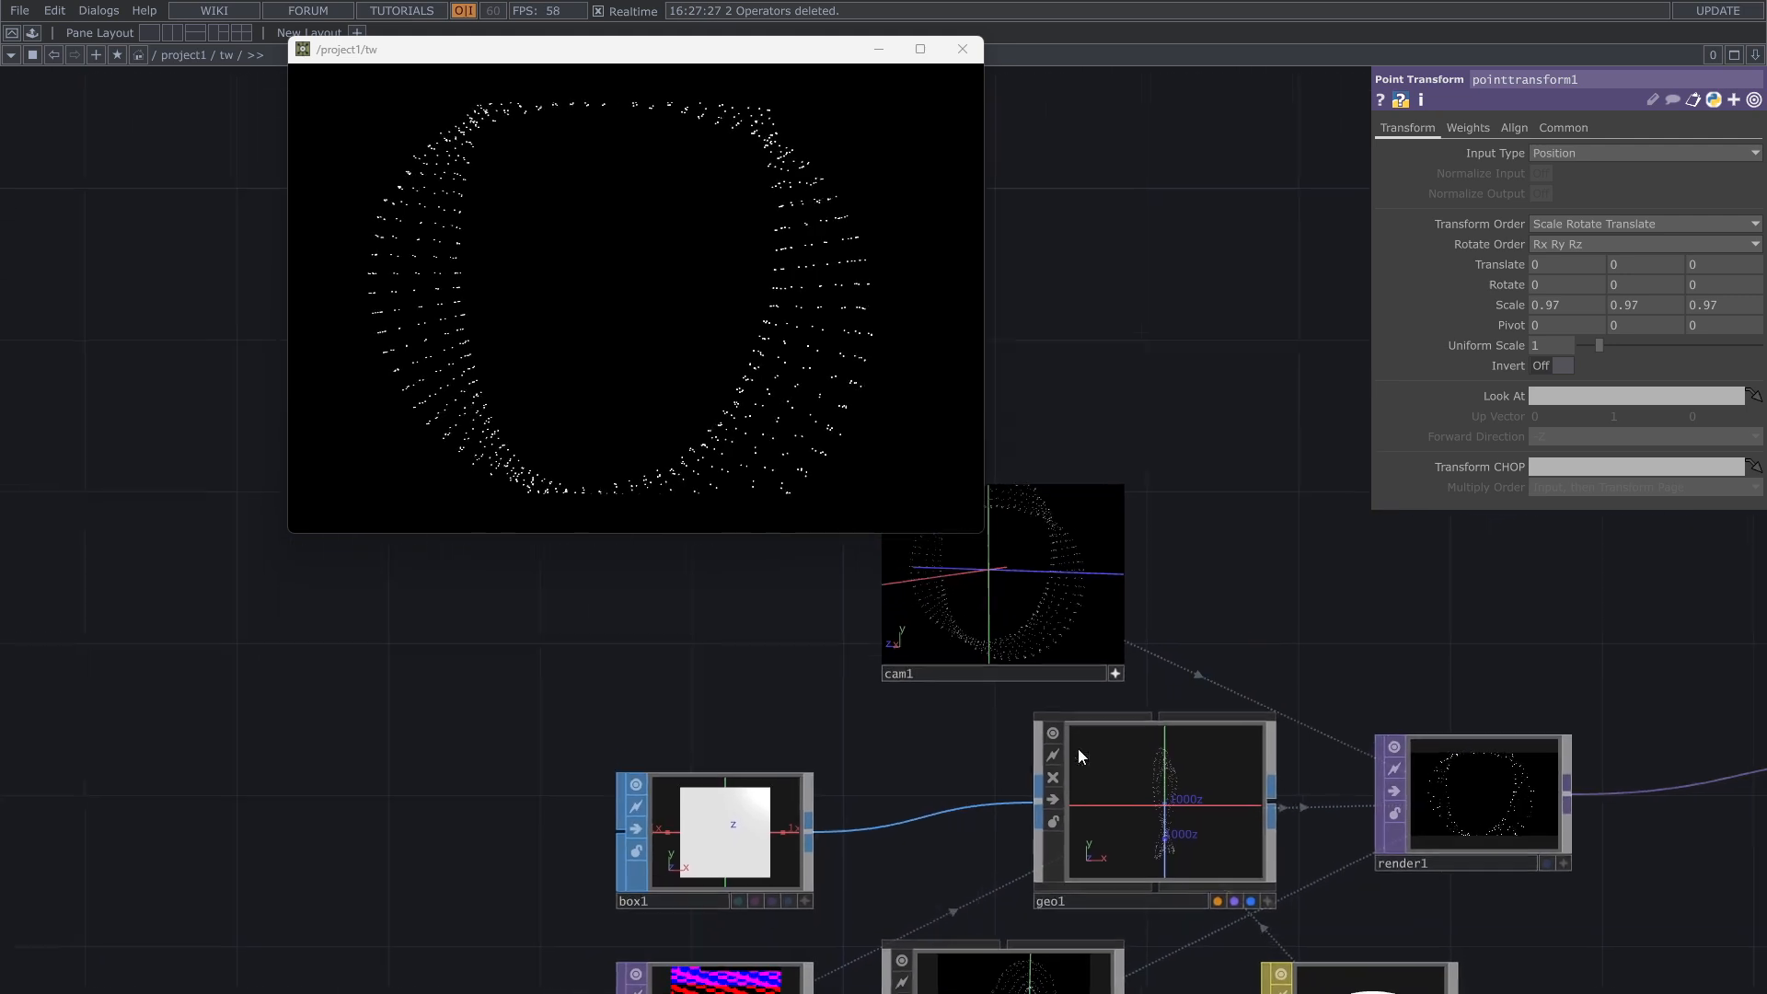
pyautogui.scroll(5, 1168, 599)
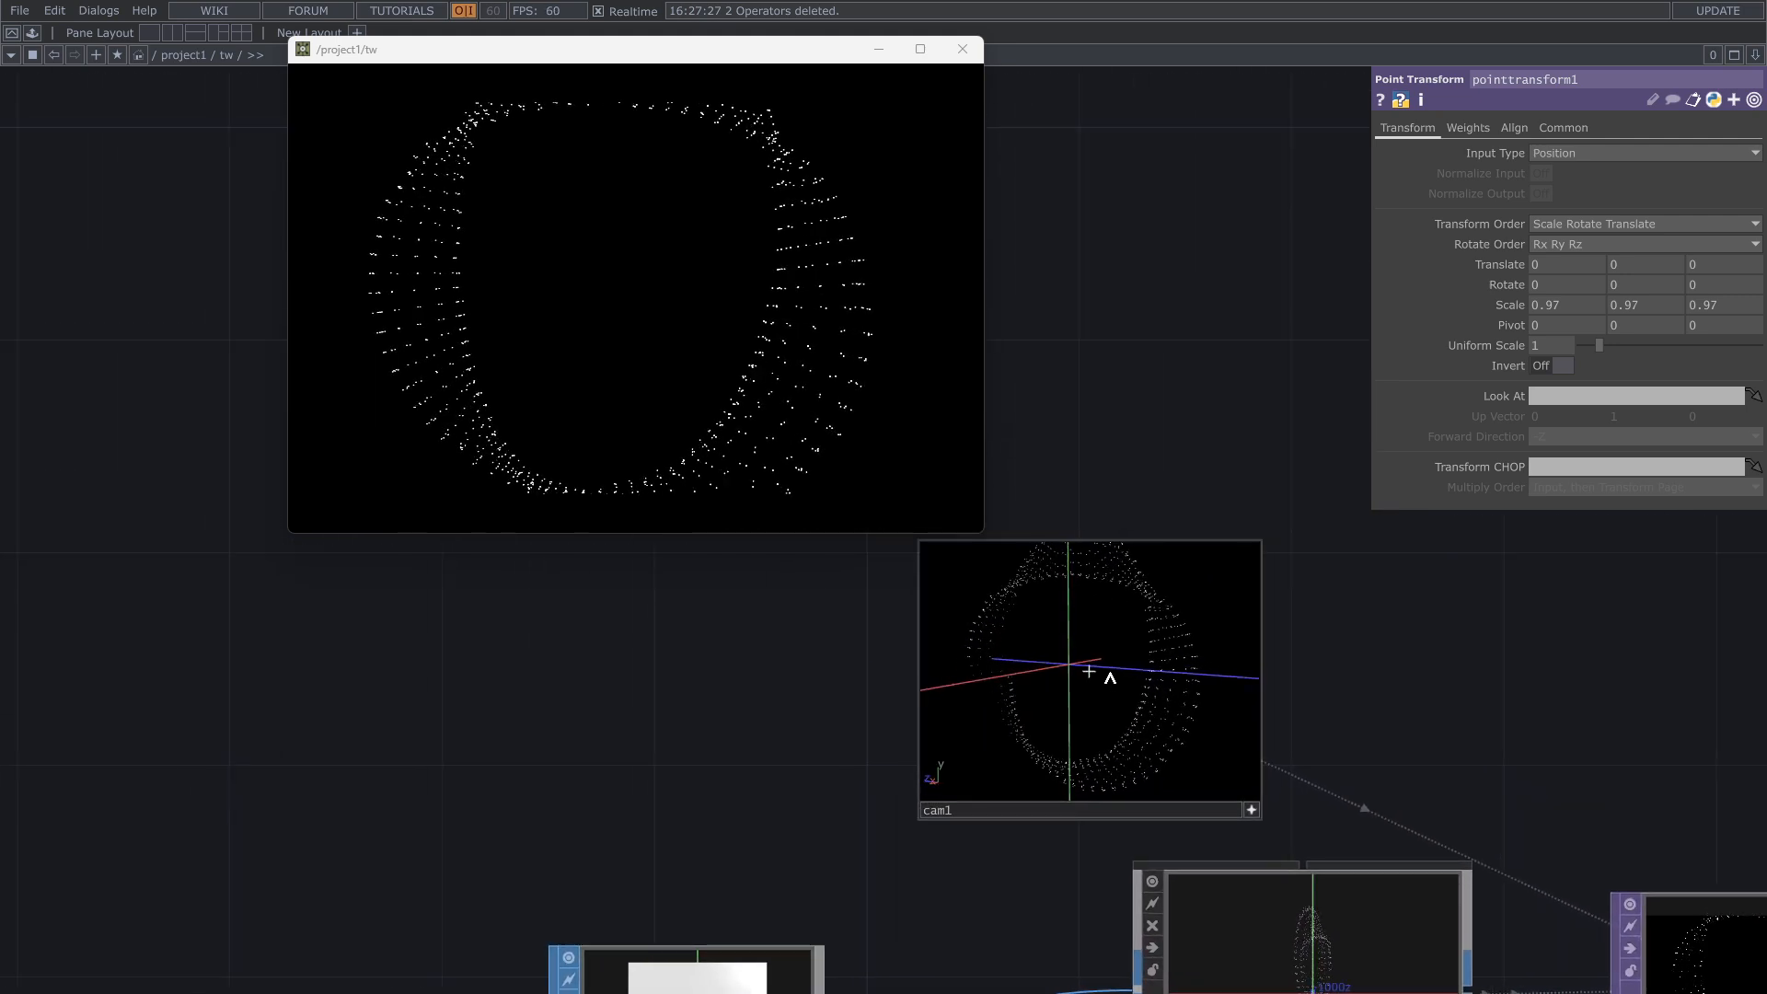
pyautogui.moveTo(1107, 678); pyautogui.dragTo(1113, 682)
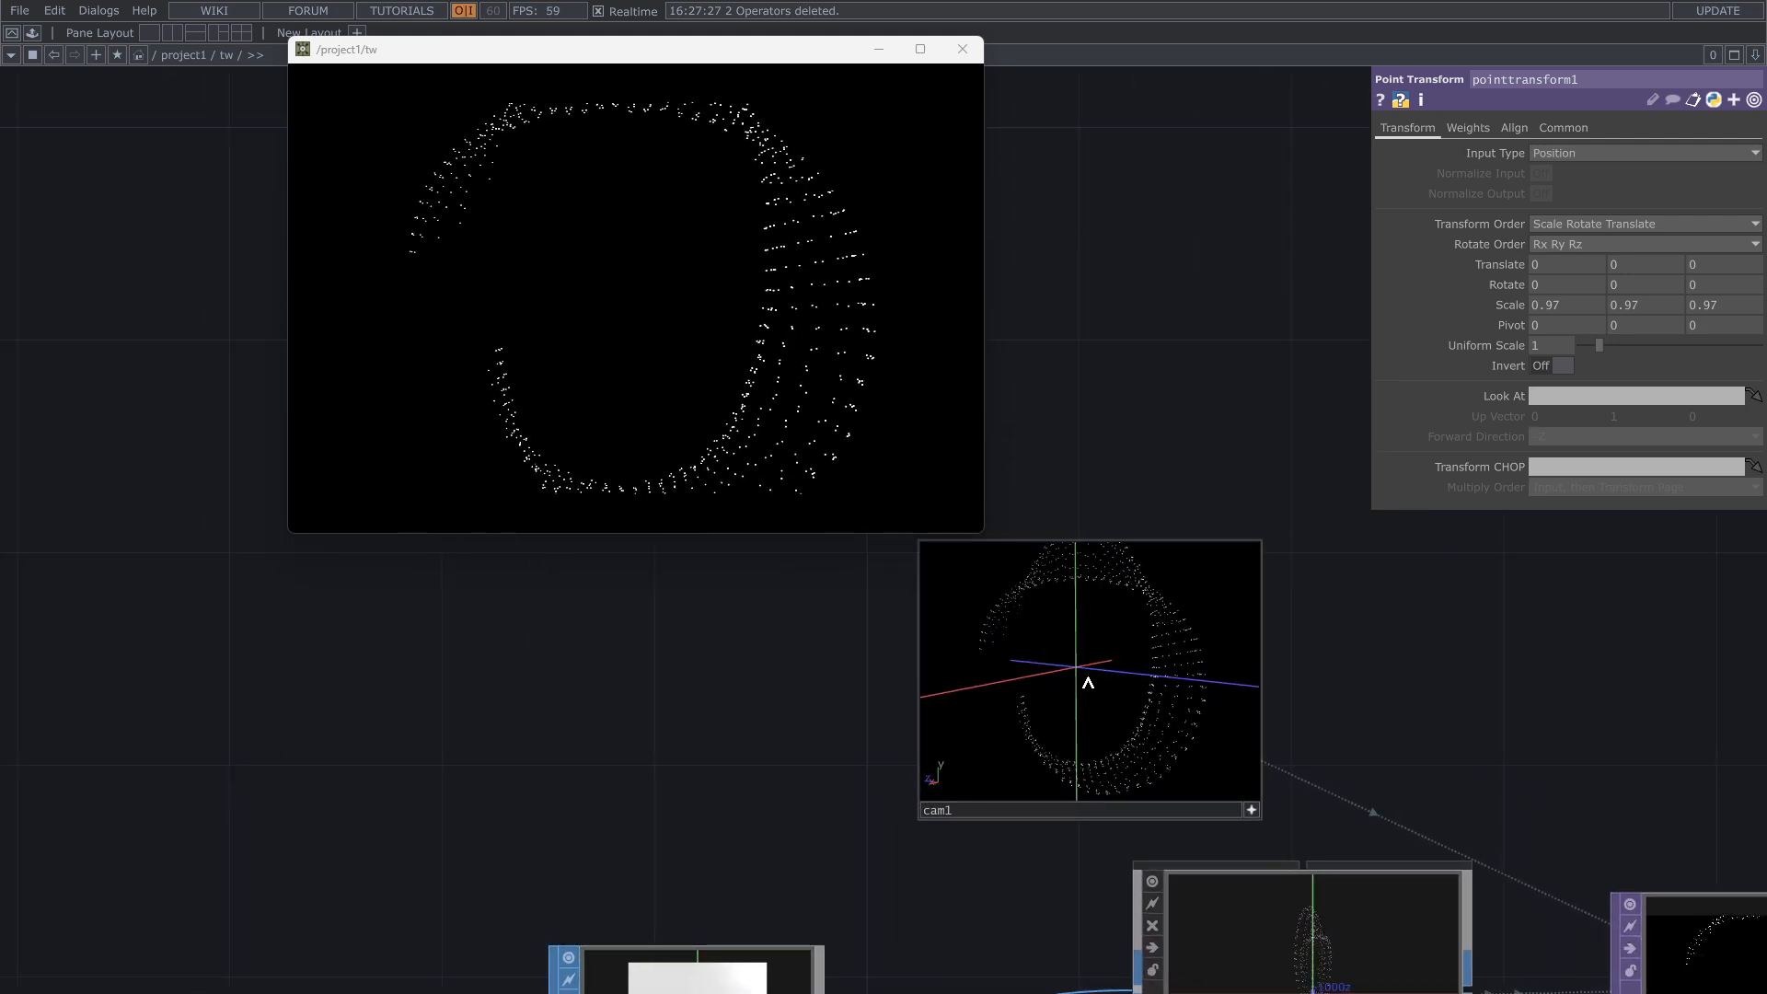
pyautogui.scroll(2, 1079, 687)
pyautogui.scroll(-3, 1078, 687)
pyautogui.moveTo(1078, 689); pyautogui.dragTo(1076, 701, button='right')
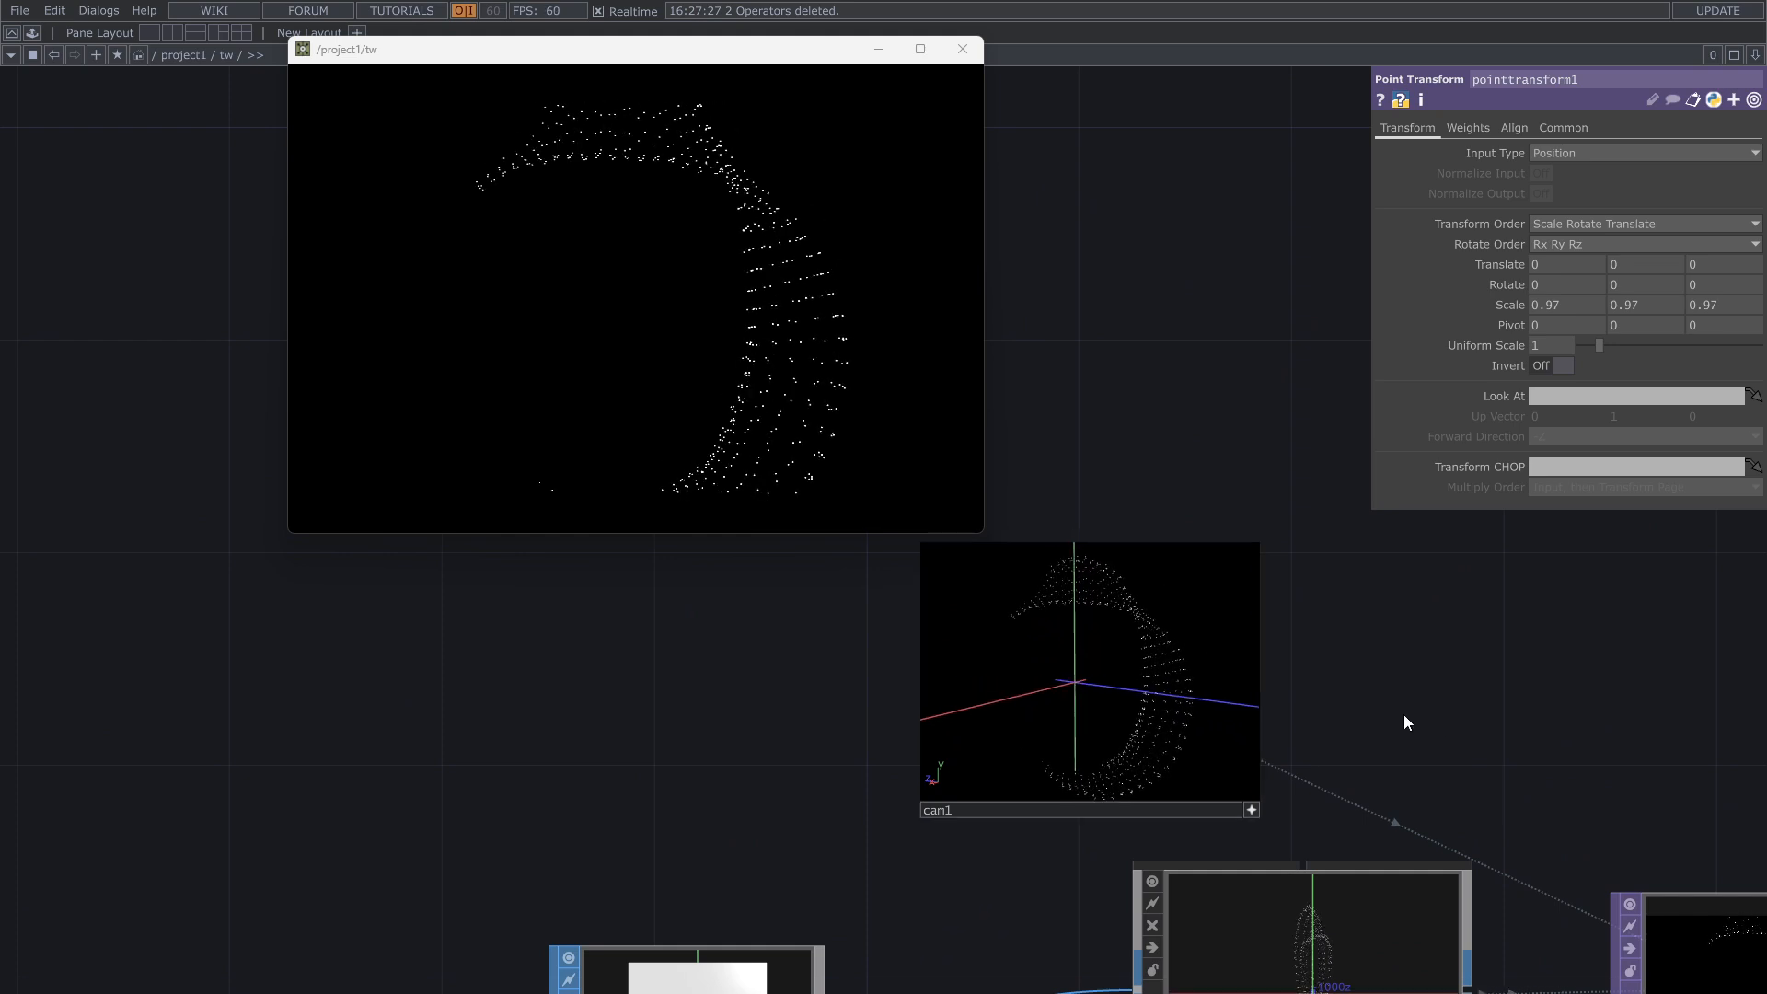
# Step: Set the cam1 camera's near clipping distance to 0.0001
pyautogui.moveTo(1404, 714); pyautogui.dragTo(808, 495)
pyautogui.scroll(-4, 997, 556)
pyautogui.click(1078, 909)
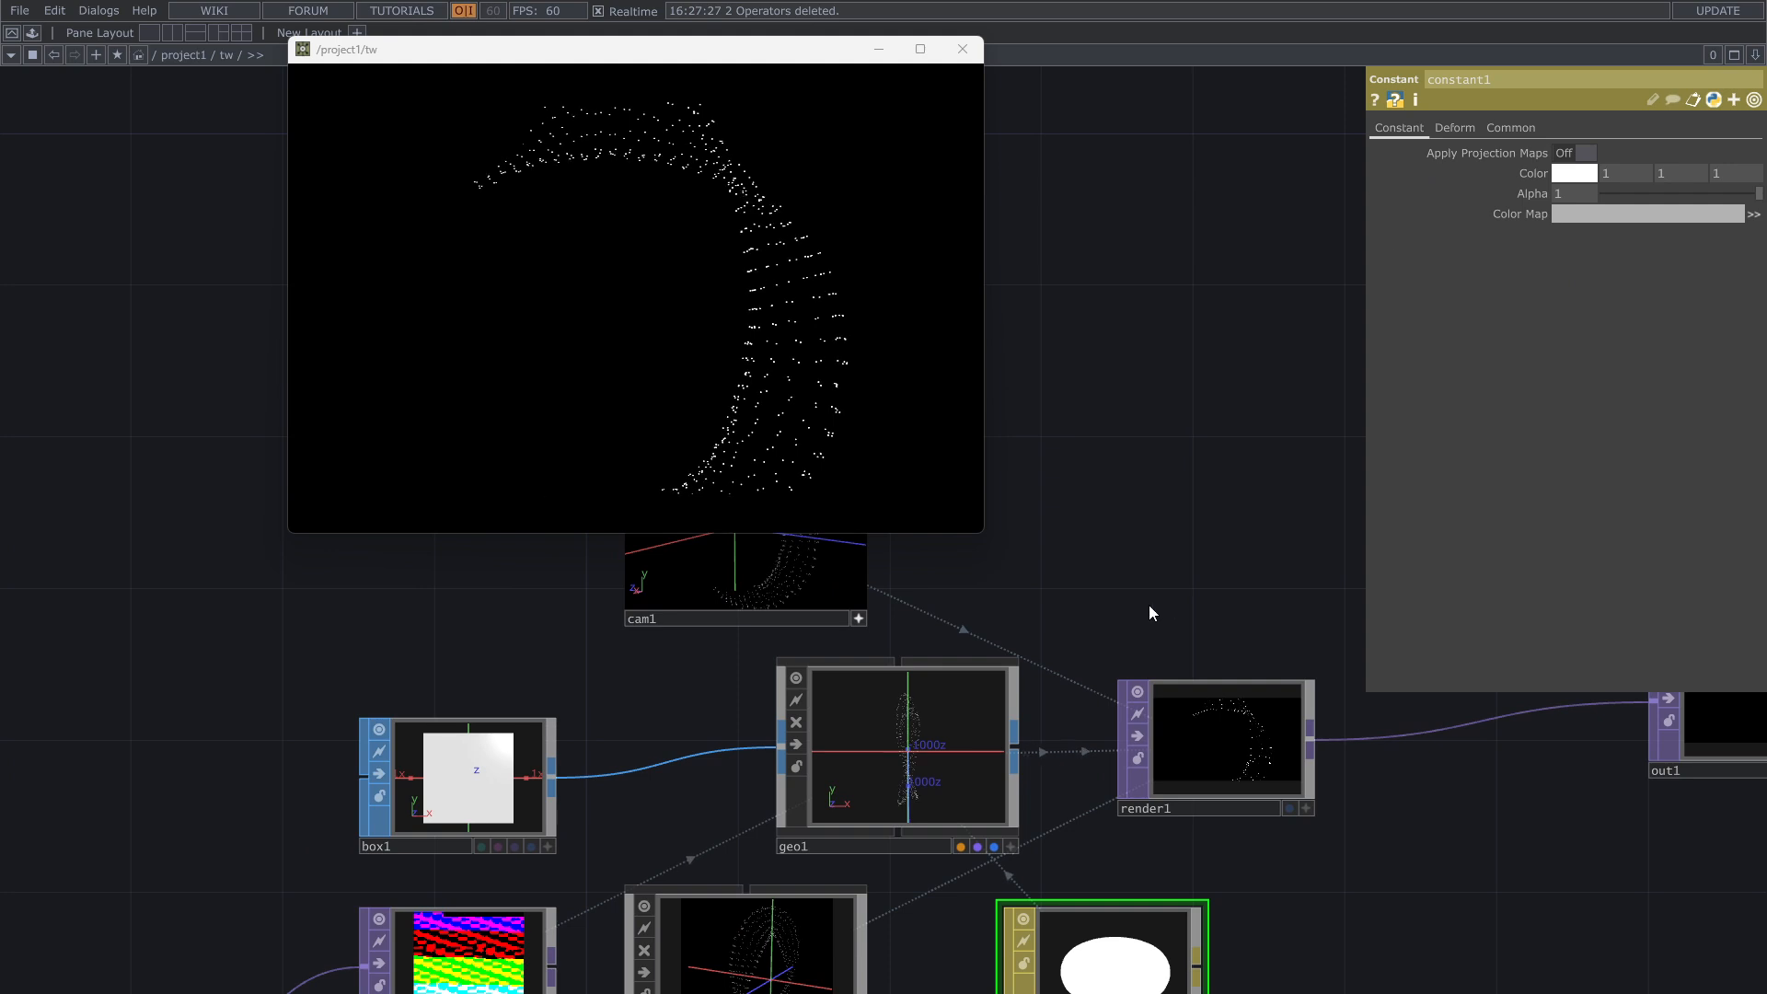
pyautogui.moveTo(1148, 604); pyautogui.dragTo(1404, 726)
pyautogui.click(1078, 664)
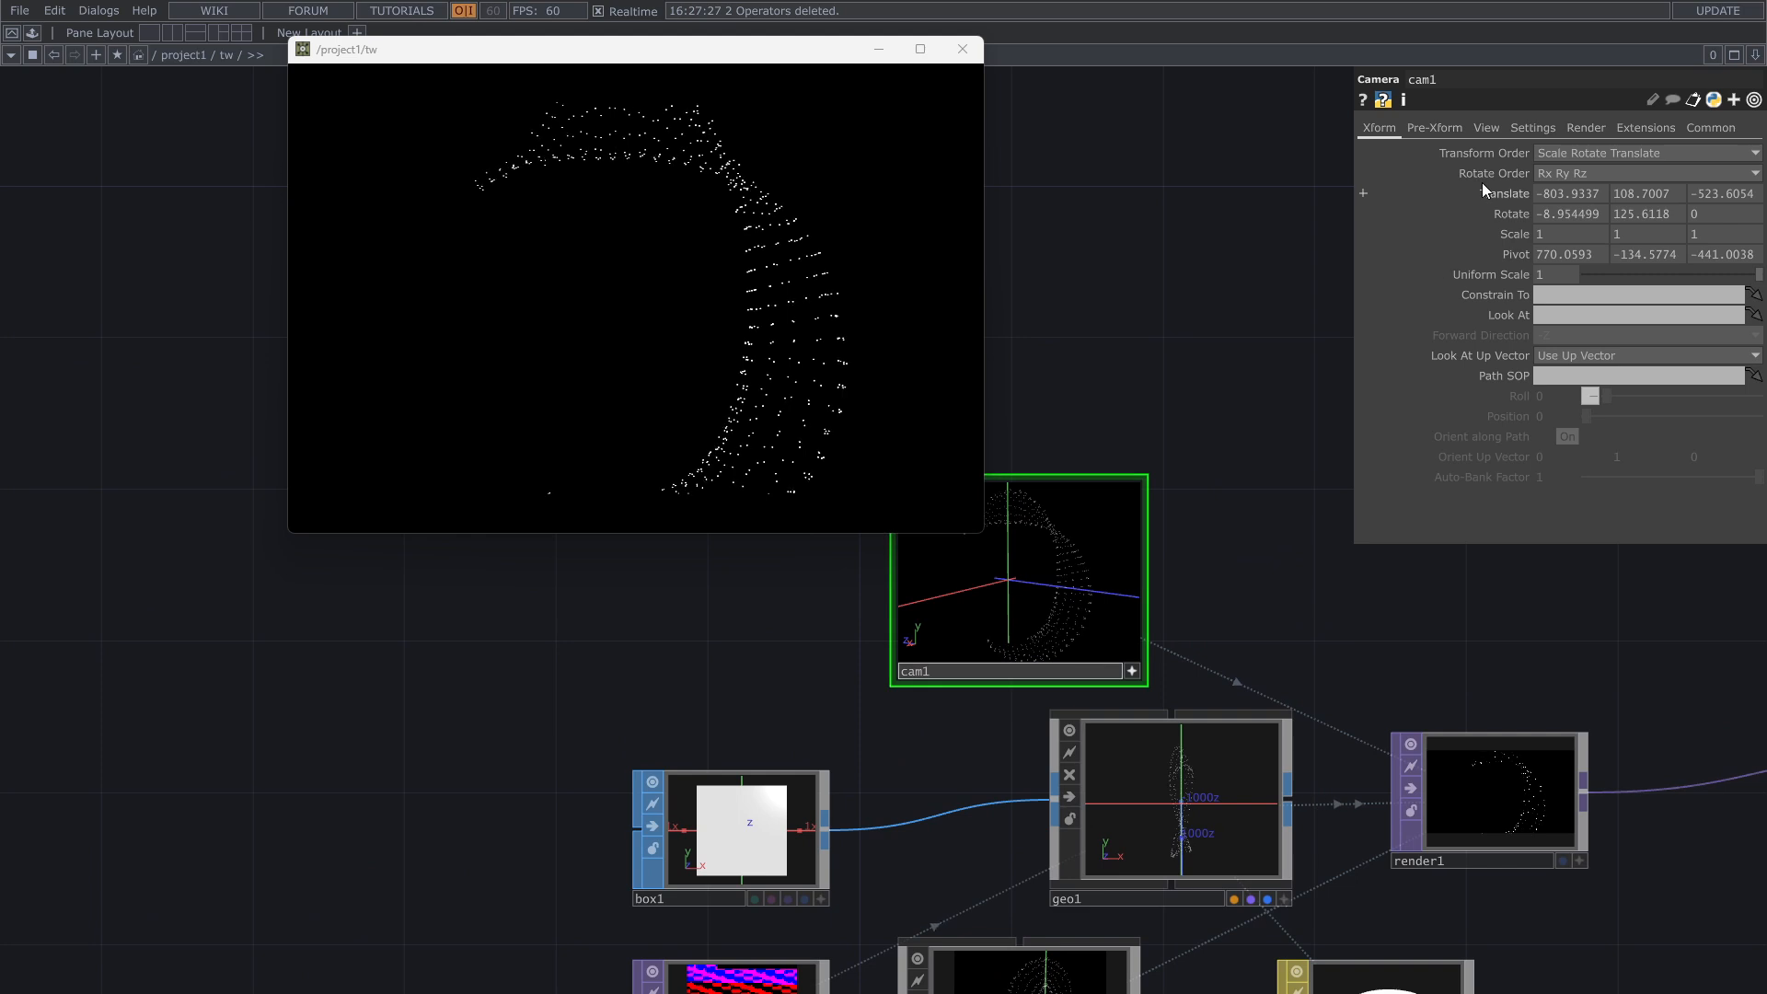
pyautogui.click(1487, 129)
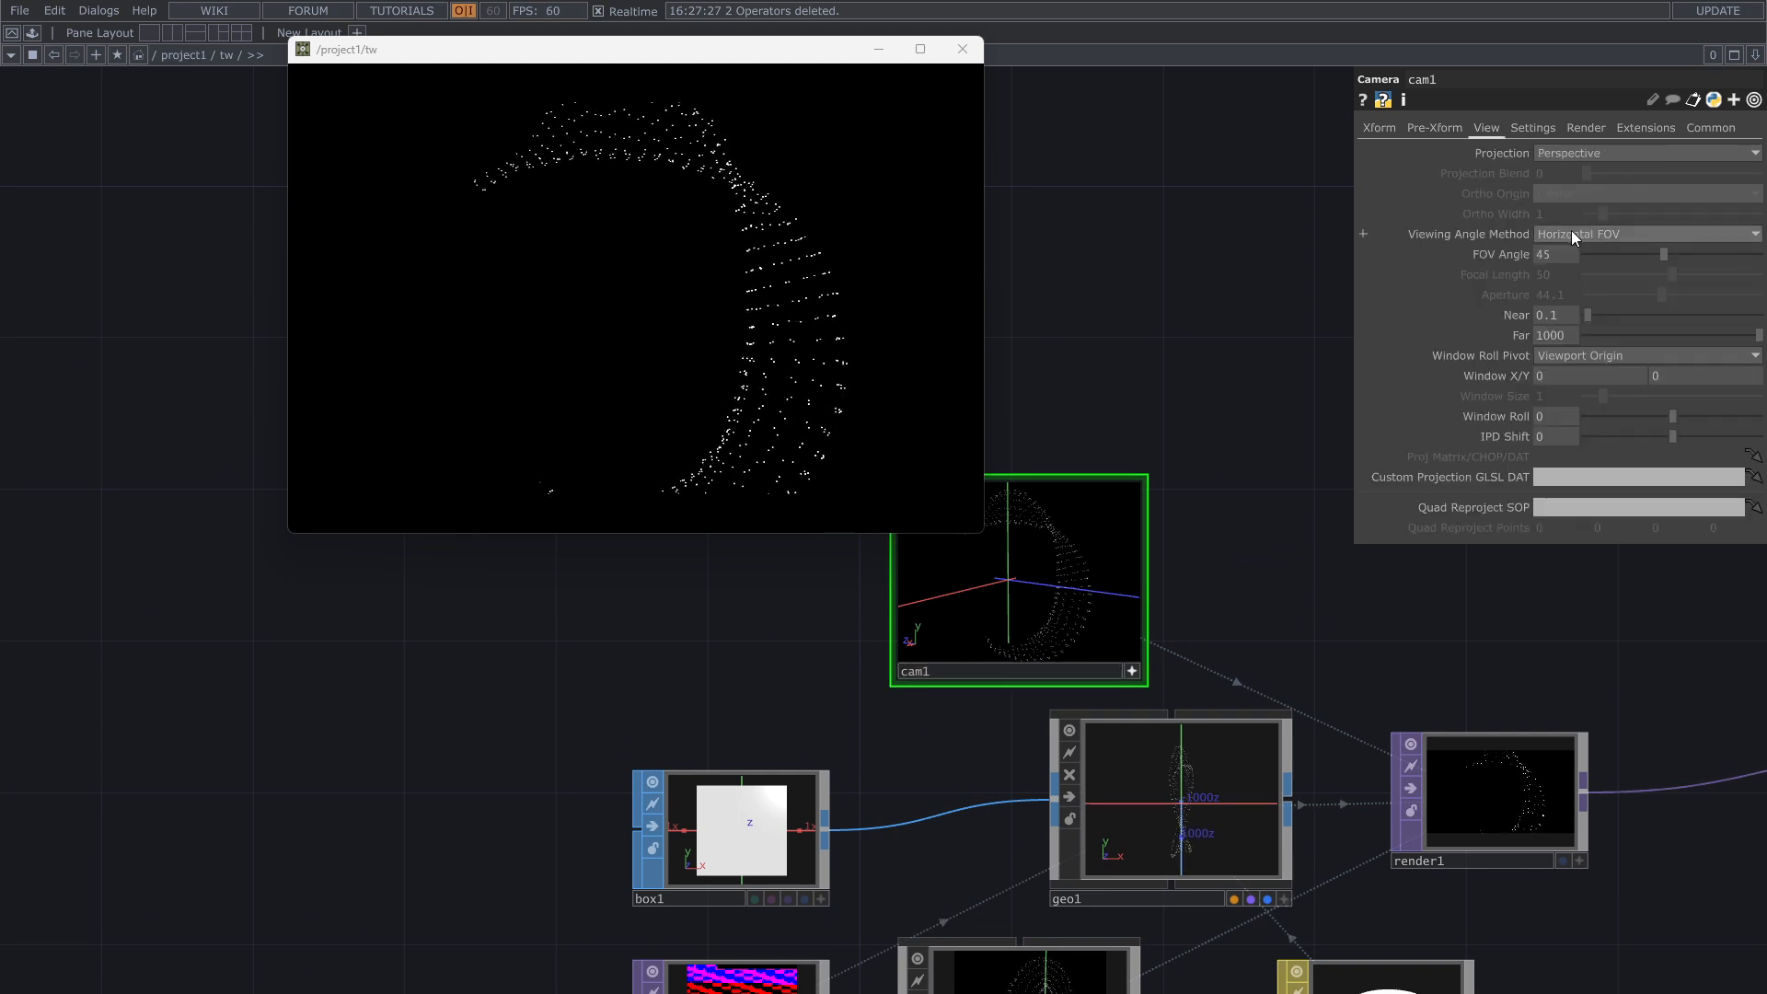
pyautogui.moveTo(1592, 313); pyautogui.dragTo(1576, 319)
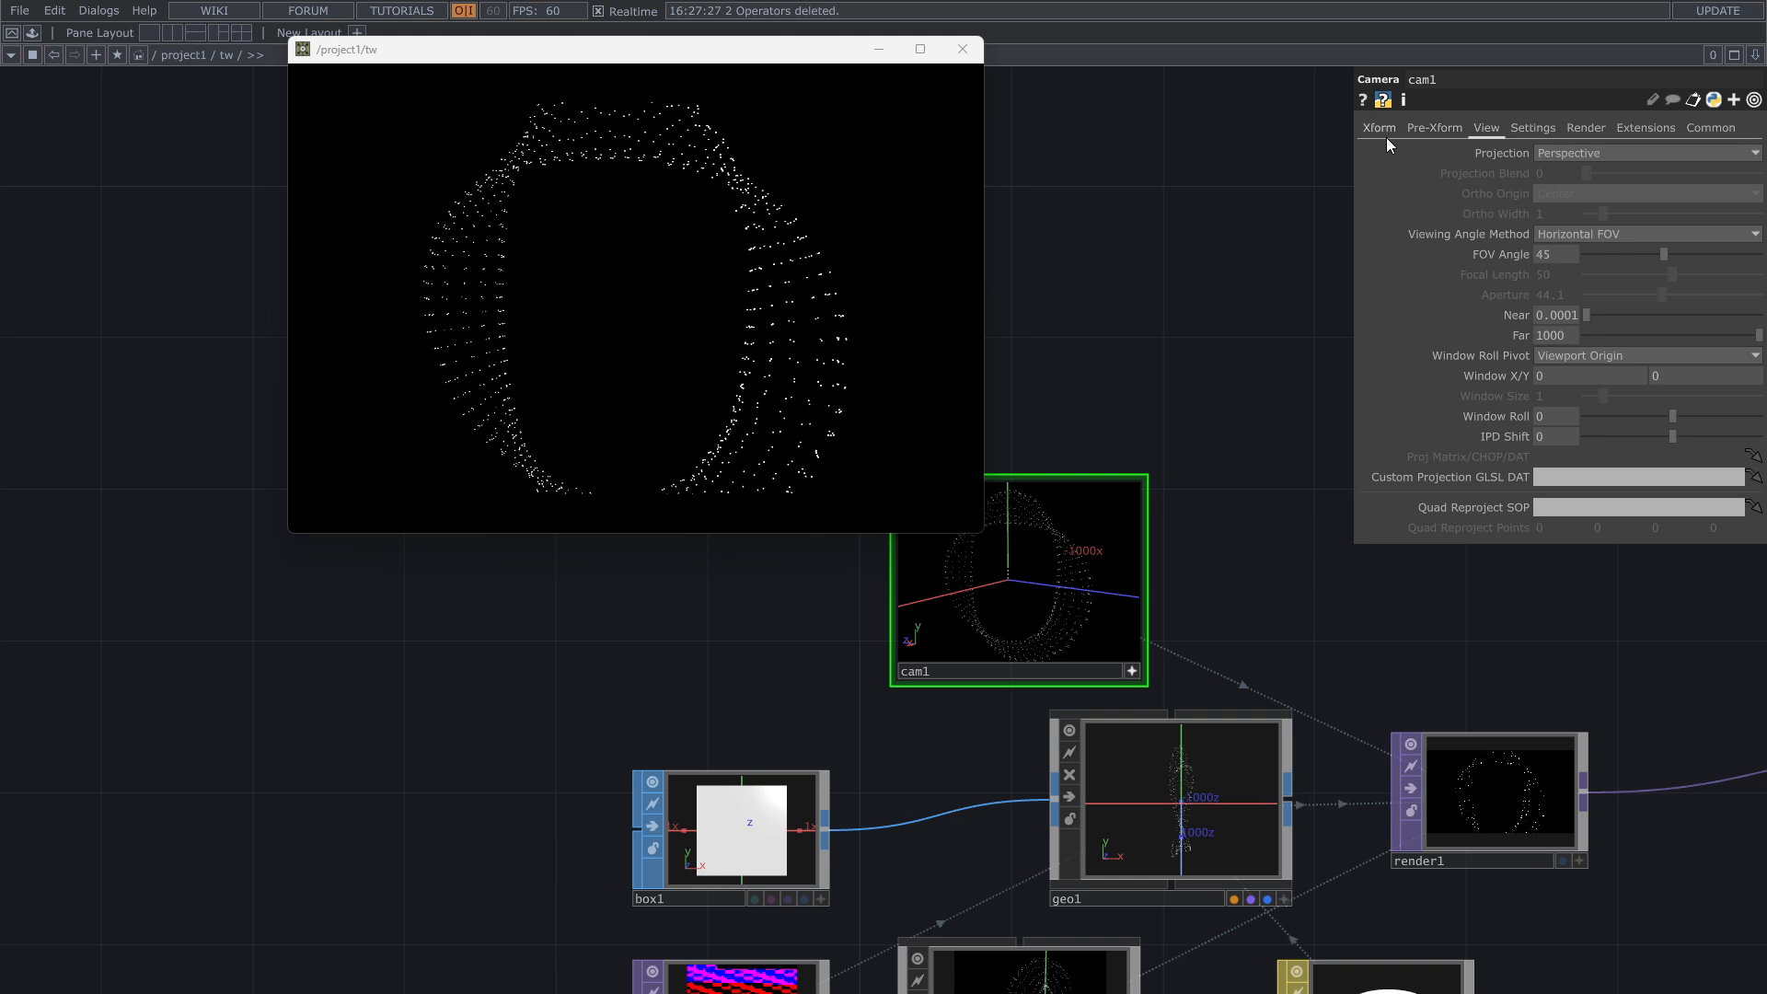
# Step: Orbit and pull back the cam1 camera until the whole point ring fits in the render
pyautogui.moveTo(1061, 589); pyautogui.dragTo(1058, 588)
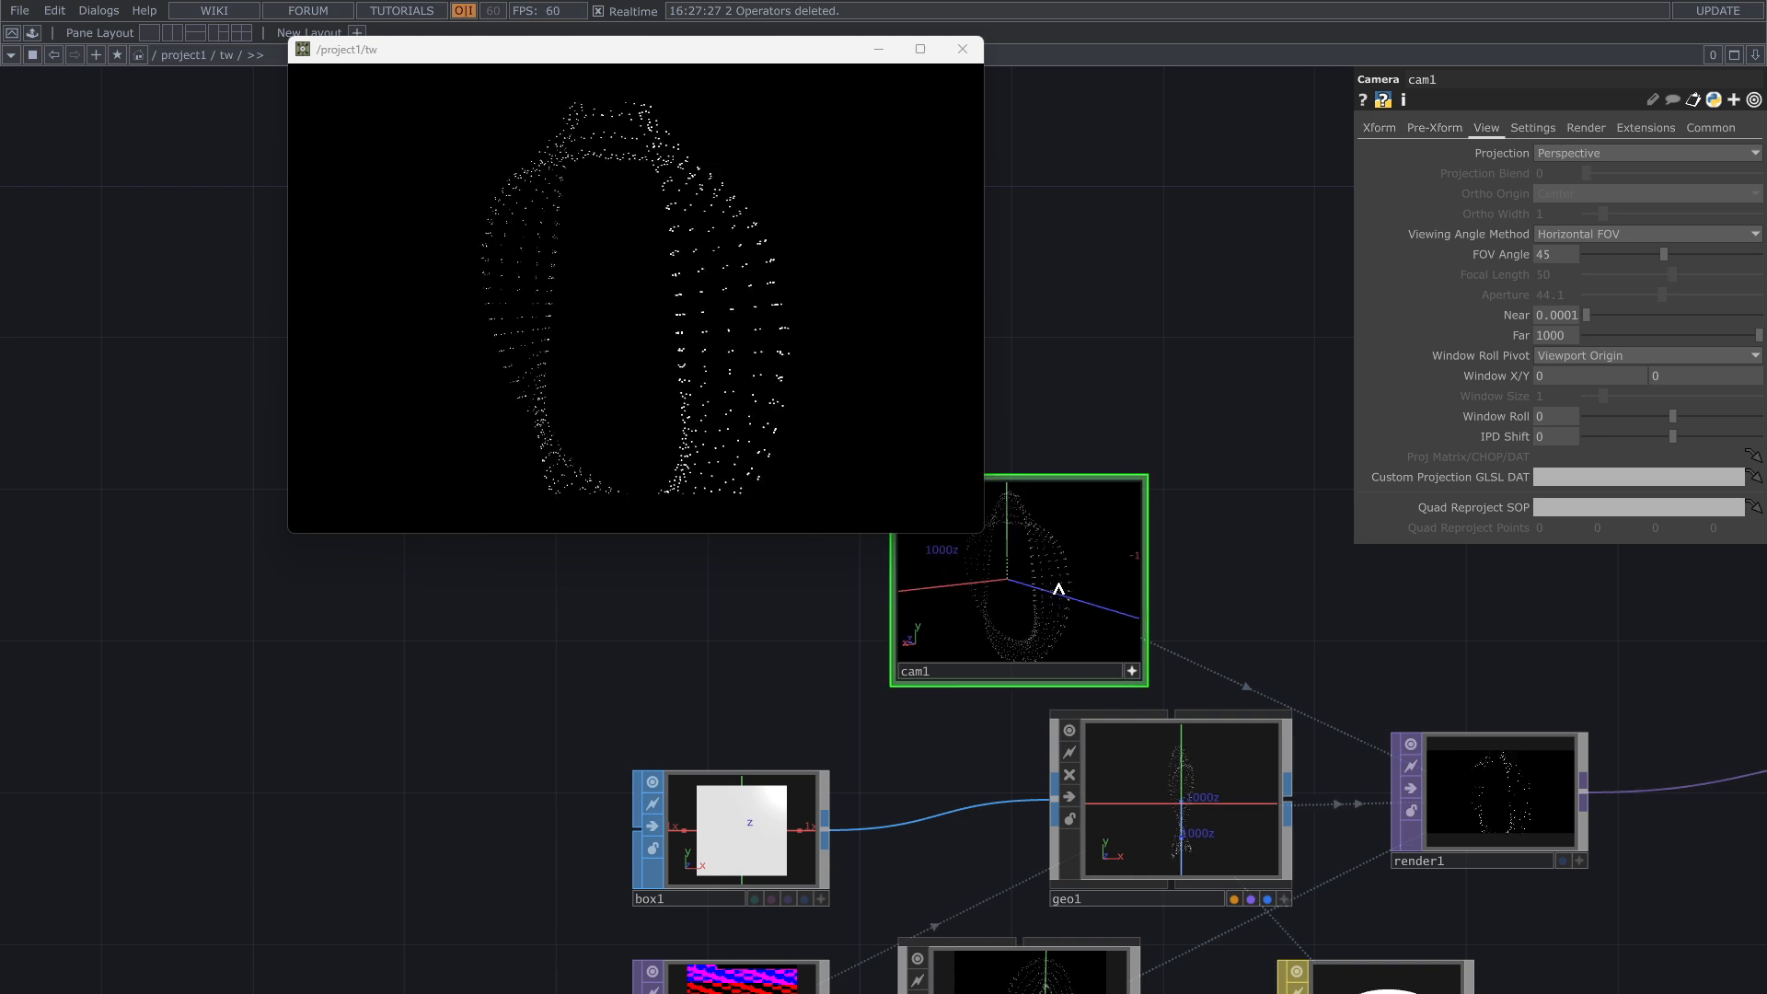
pyautogui.scroll(-3, 1044, 594)
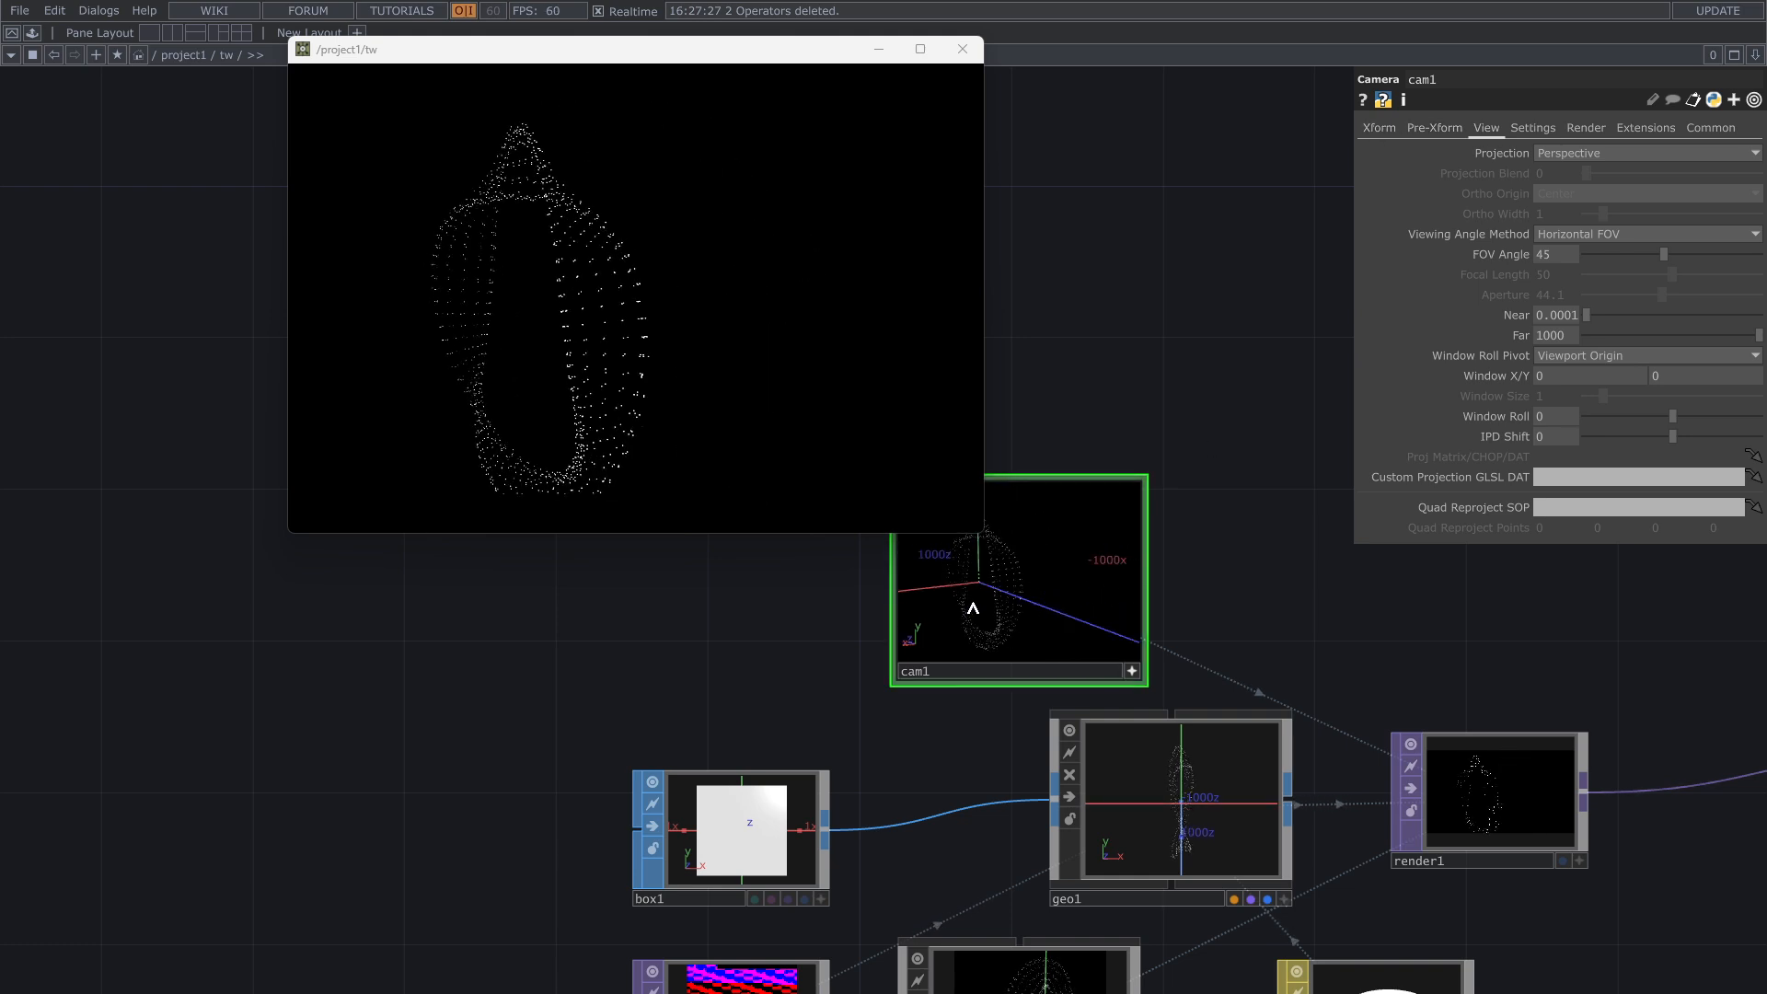
pyautogui.moveTo(973, 608); pyautogui.dragTo(1010, 603, button='middle')
pyautogui.moveTo(1028, 624); pyautogui.dragTo(1038, 611, button='right')
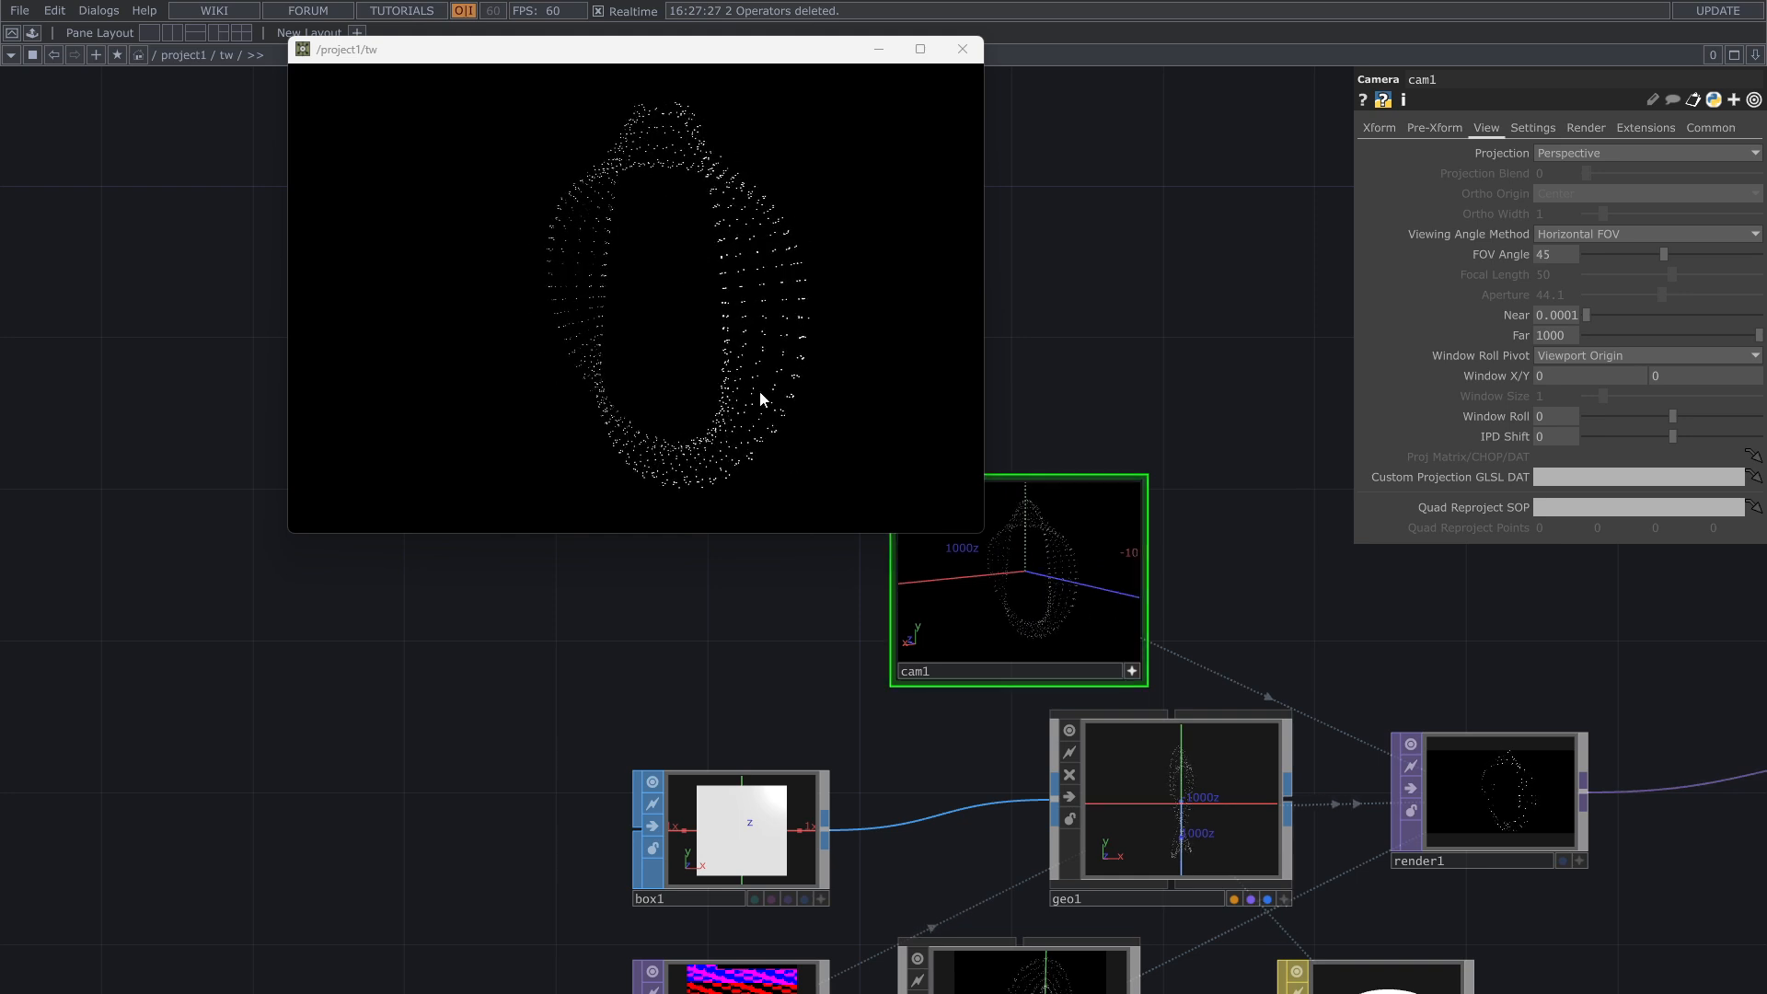
pyautogui.moveTo(789, 595); pyautogui.dragTo(760, 538)
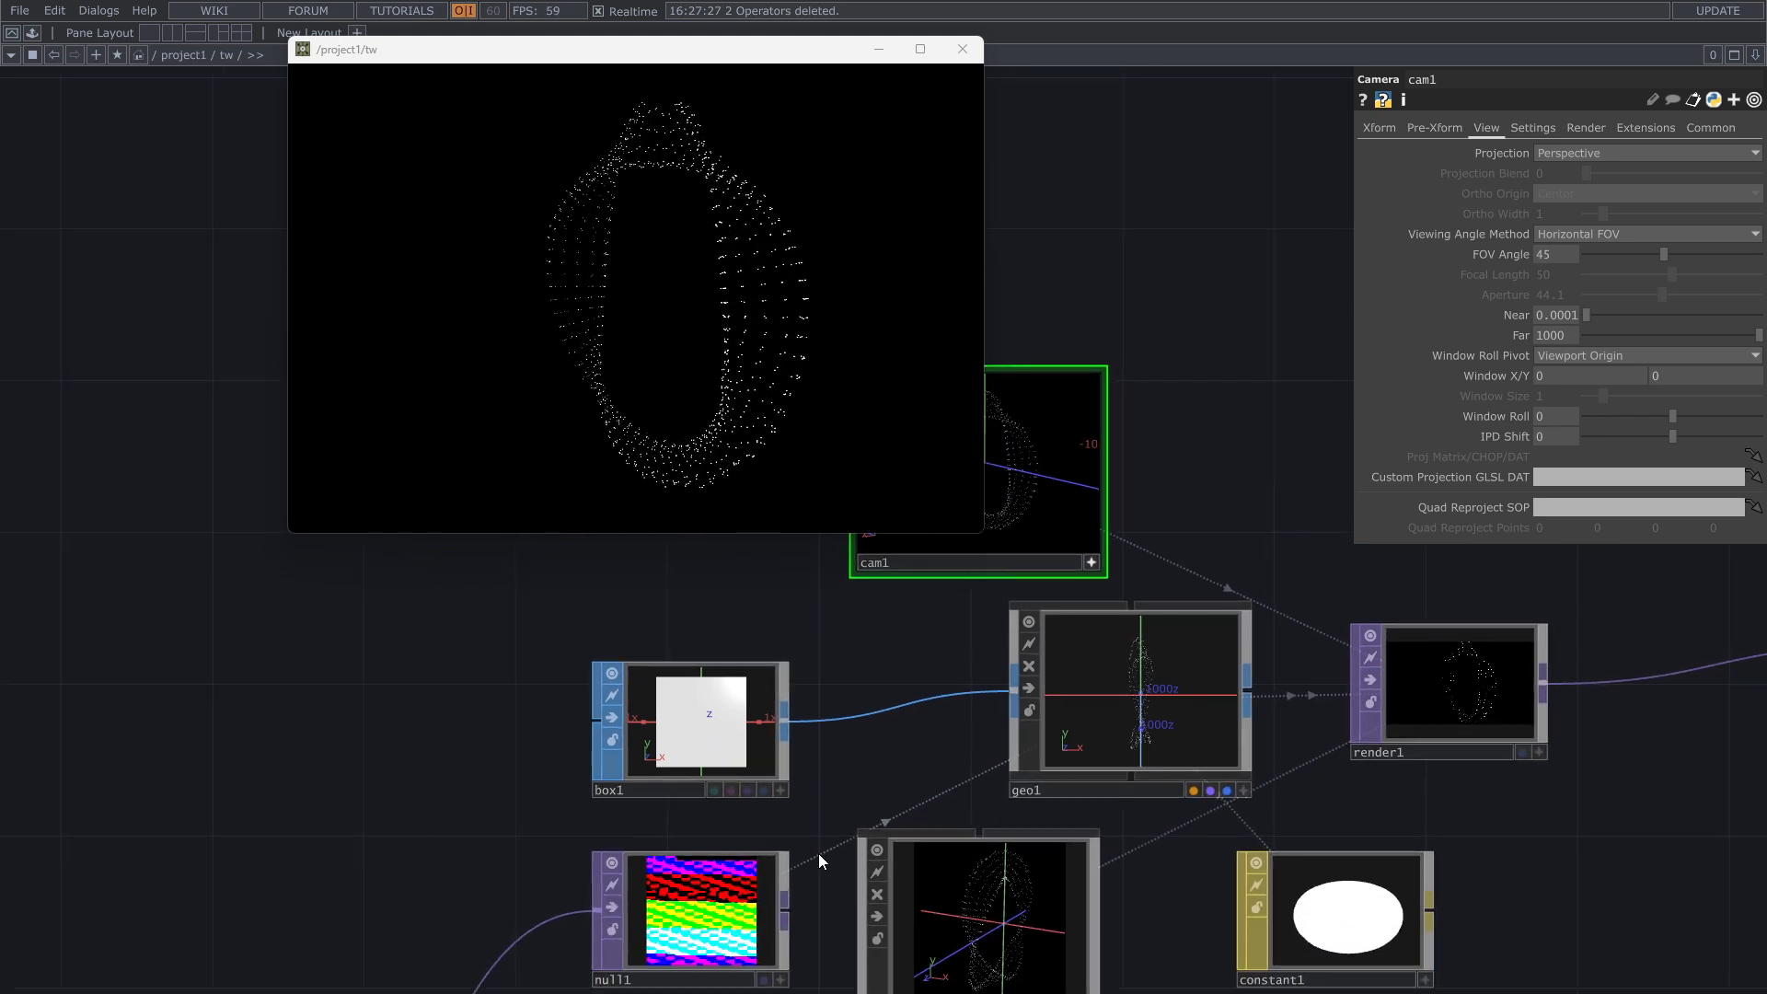
pyautogui.moveTo(958, 607); pyautogui.dragTo(1164, 262)
pyautogui.moveTo(894, 764); pyautogui.dragTo(1058, 621)
pyautogui.scroll(-3, 874, 774)
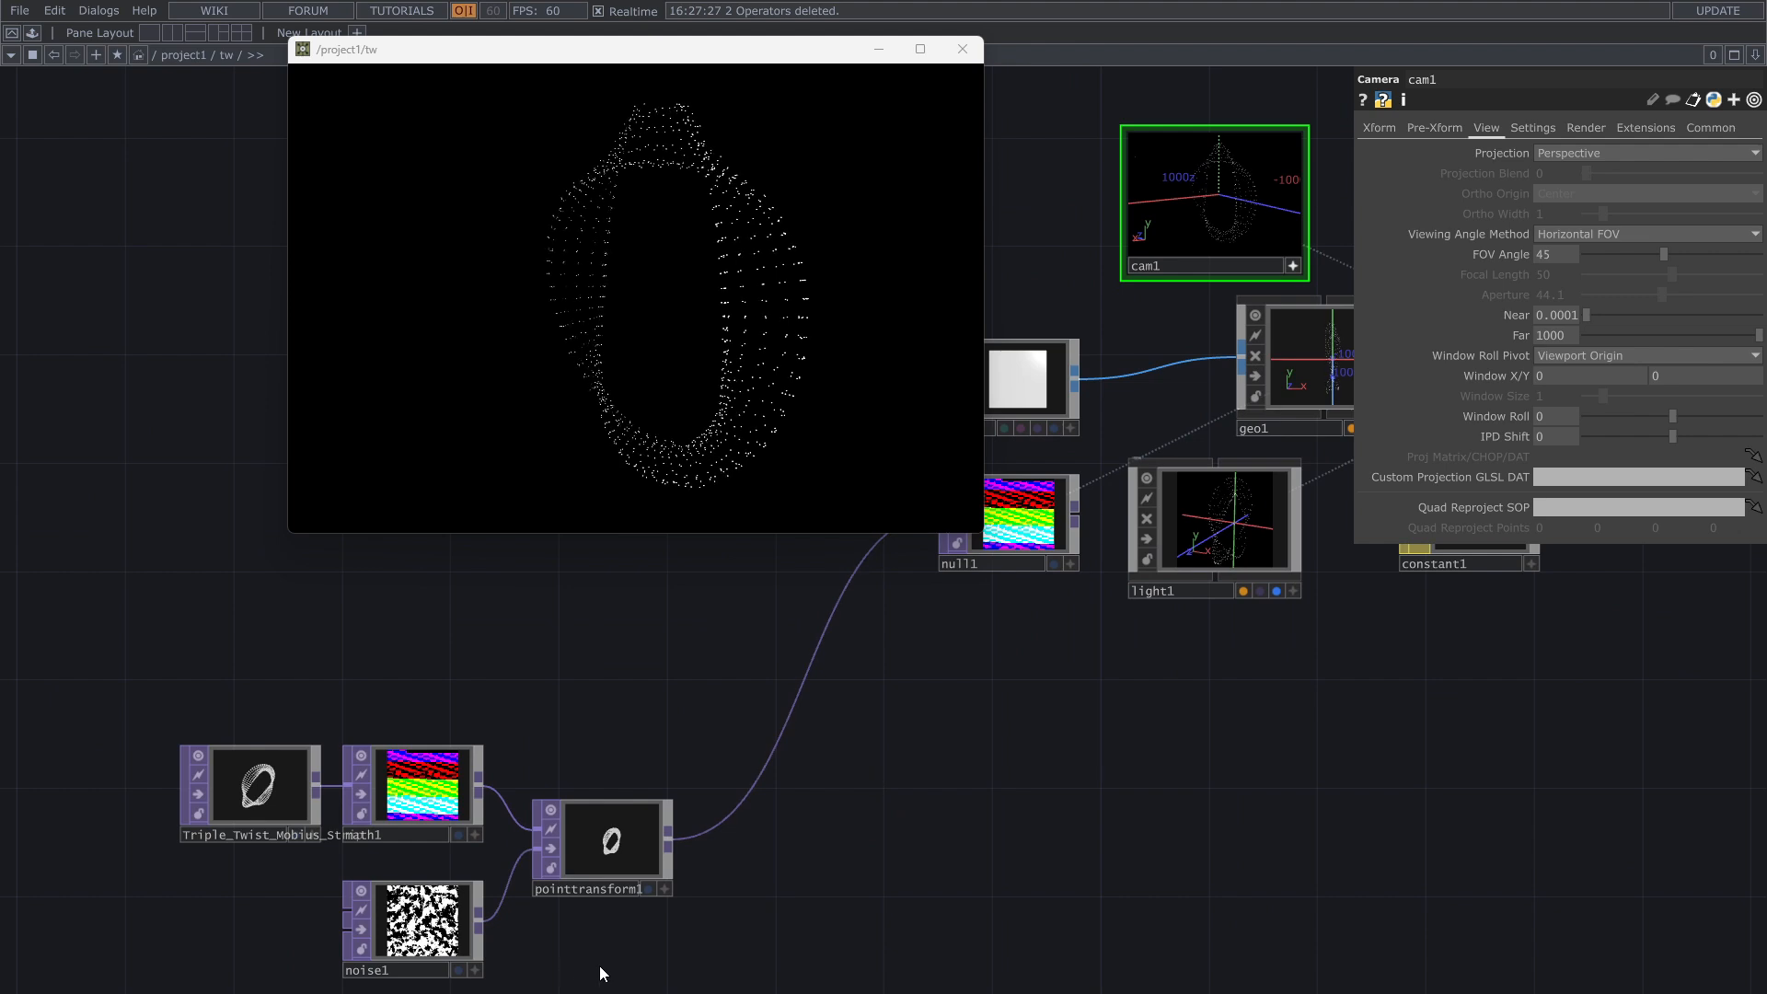
pyautogui.moveTo(599, 965); pyautogui.dragTo(773, 879)
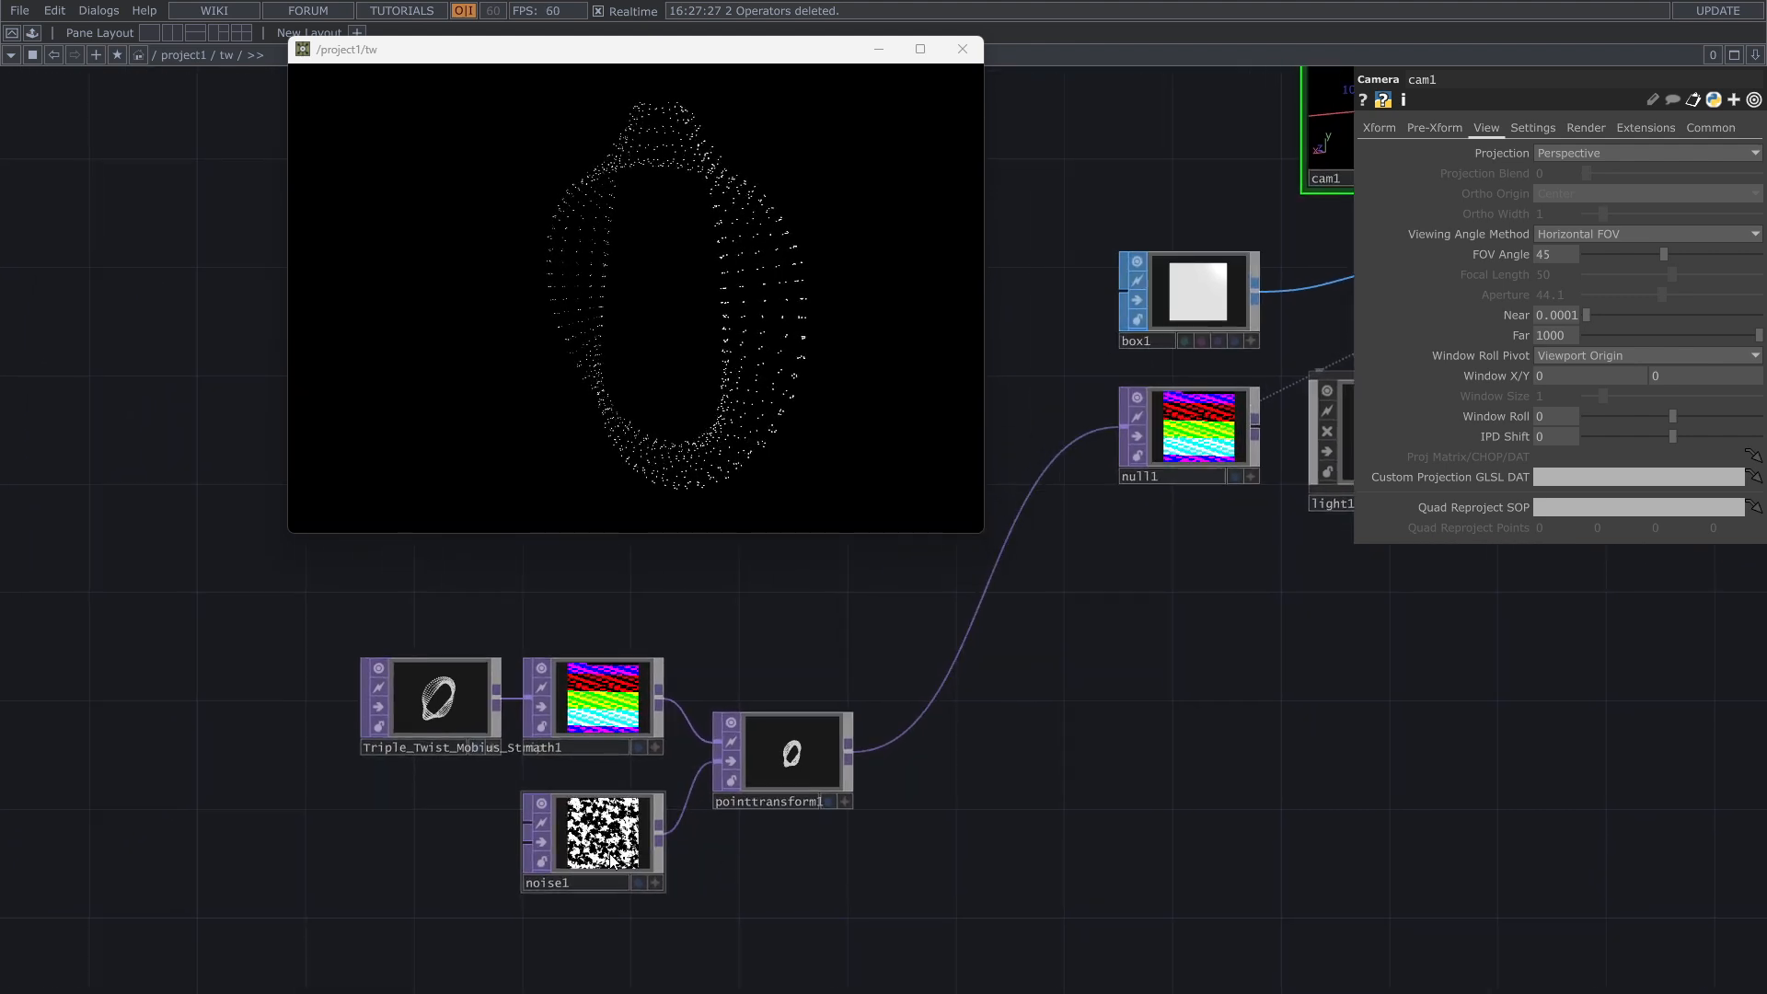
pyautogui.moveTo(1260, 704); pyautogui.dragTo(1088, 742)
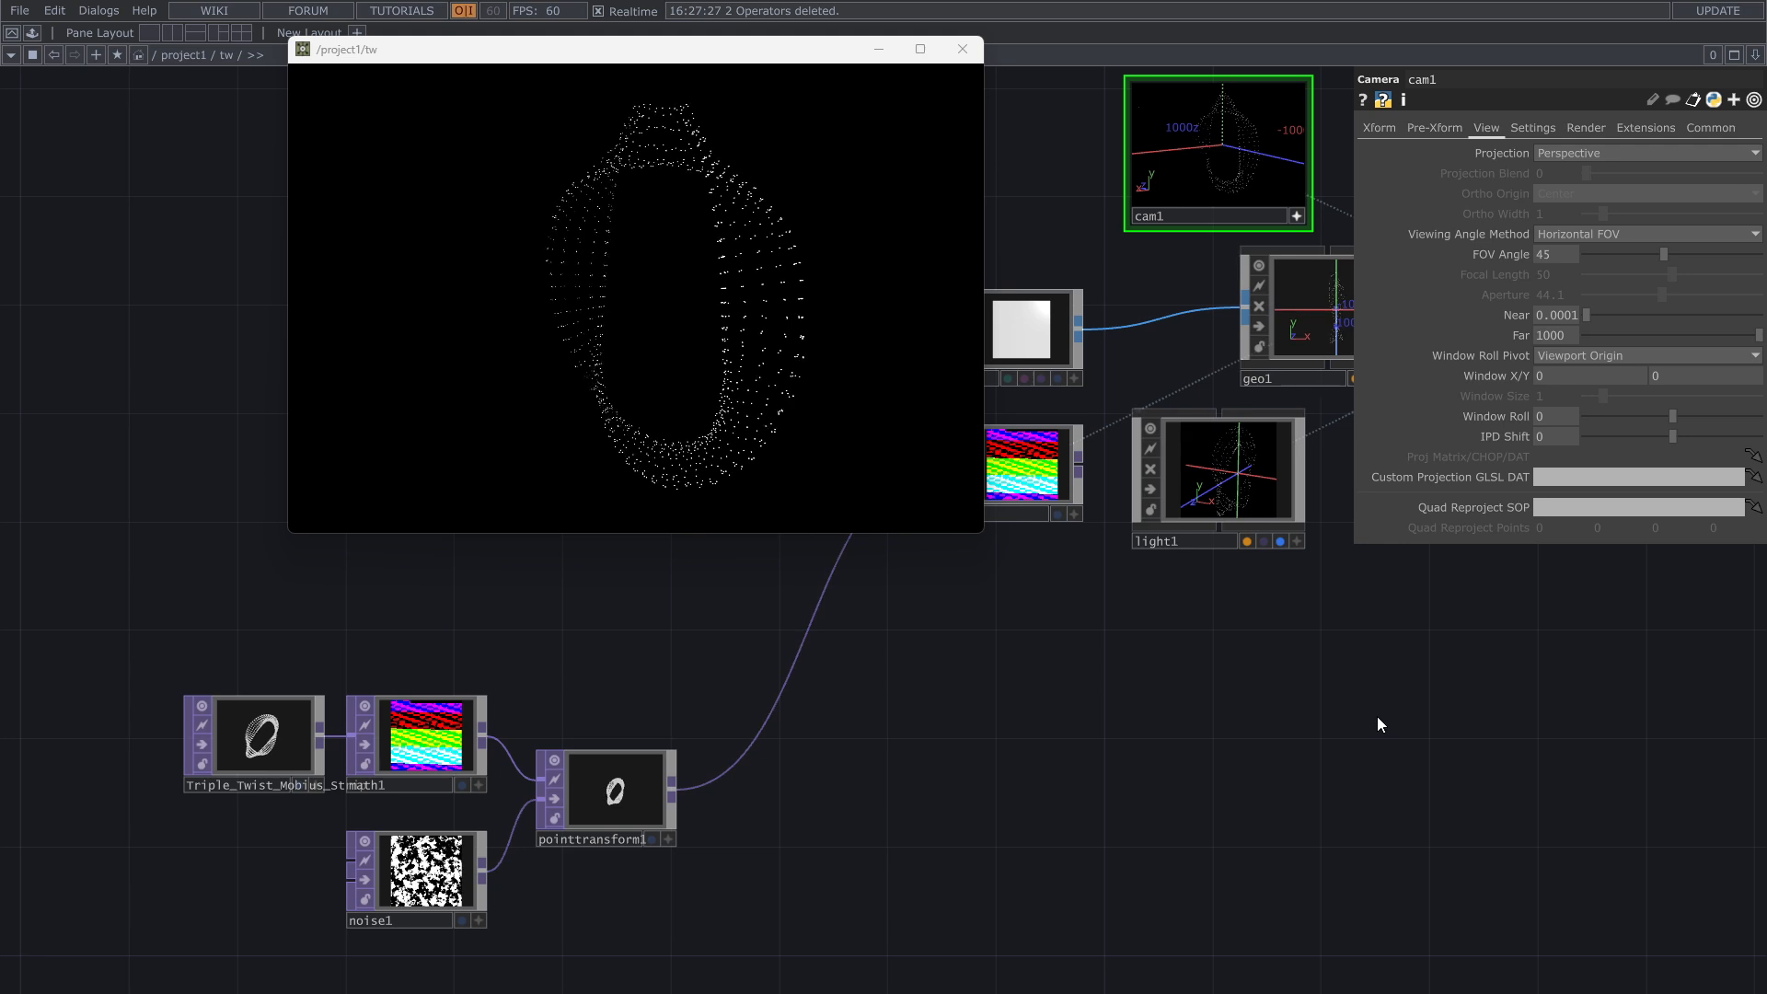
pyautogui.moveTo(683, 710); pyautogui.dragTo(954, 742)
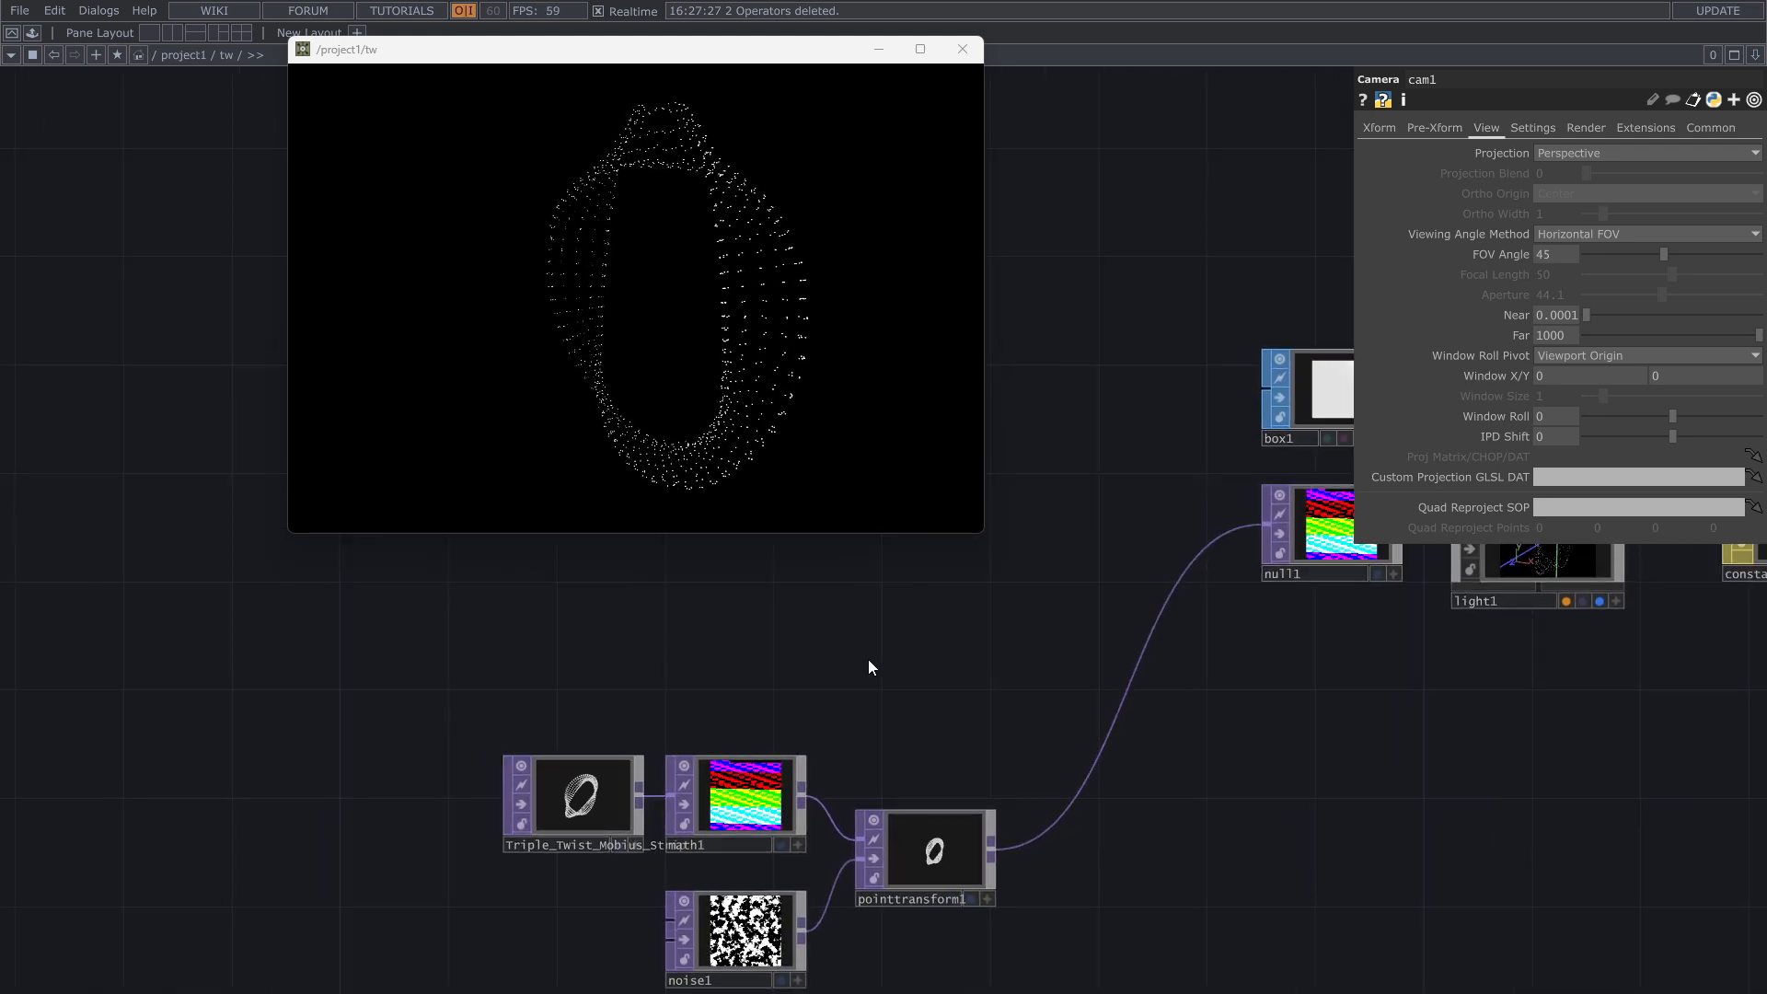
pyautogui.moveTo(976, 696); pyautogui.dragTo(786, 639)
pyautogui.rightClick(953, 710)
pyautogui.click(935, 717)
pyautogui.scroll(-2, 935, 717)
pyautogui.scroll(-1, 935, 715)
pyautogui.rightClick(935, 716)
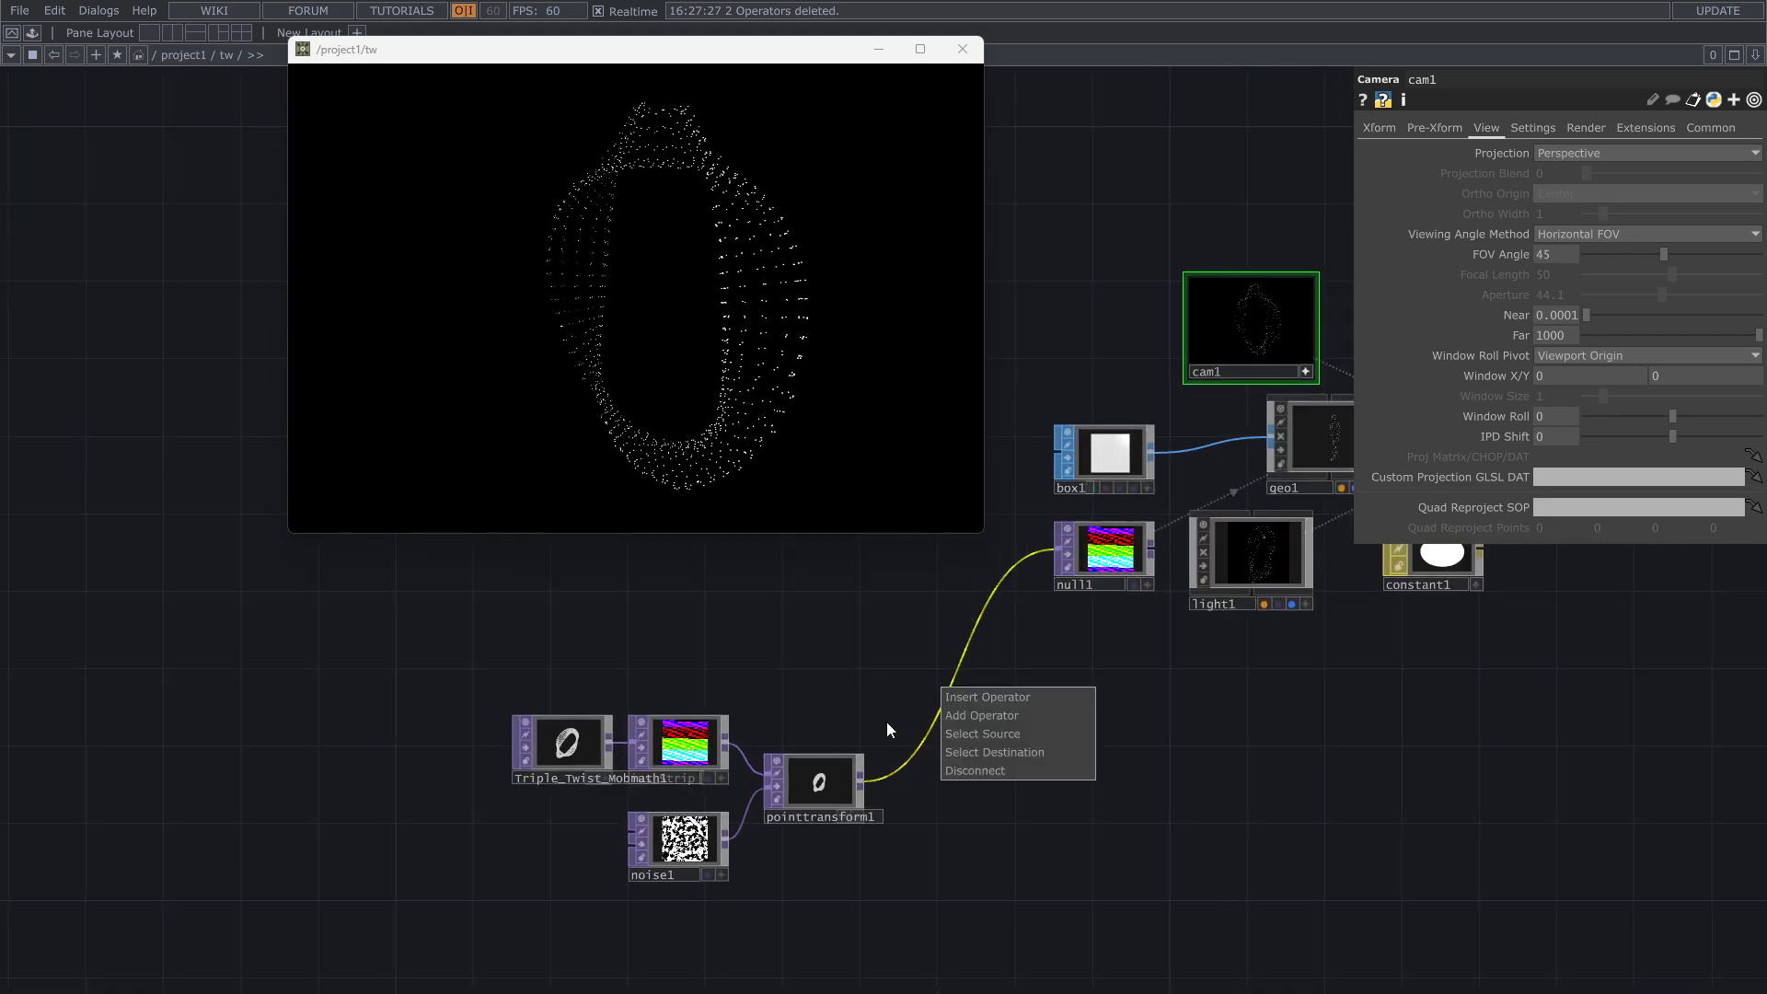
pyautogui.click(886, 722)
pyautogui.scroll(5, 981, 709)
# Step: Insert a Fit TOP on the wire between the Point Transform TOP and the Null TOP
pyautogui.rightClick(916, 719)
pyautogui.click(931, 699)
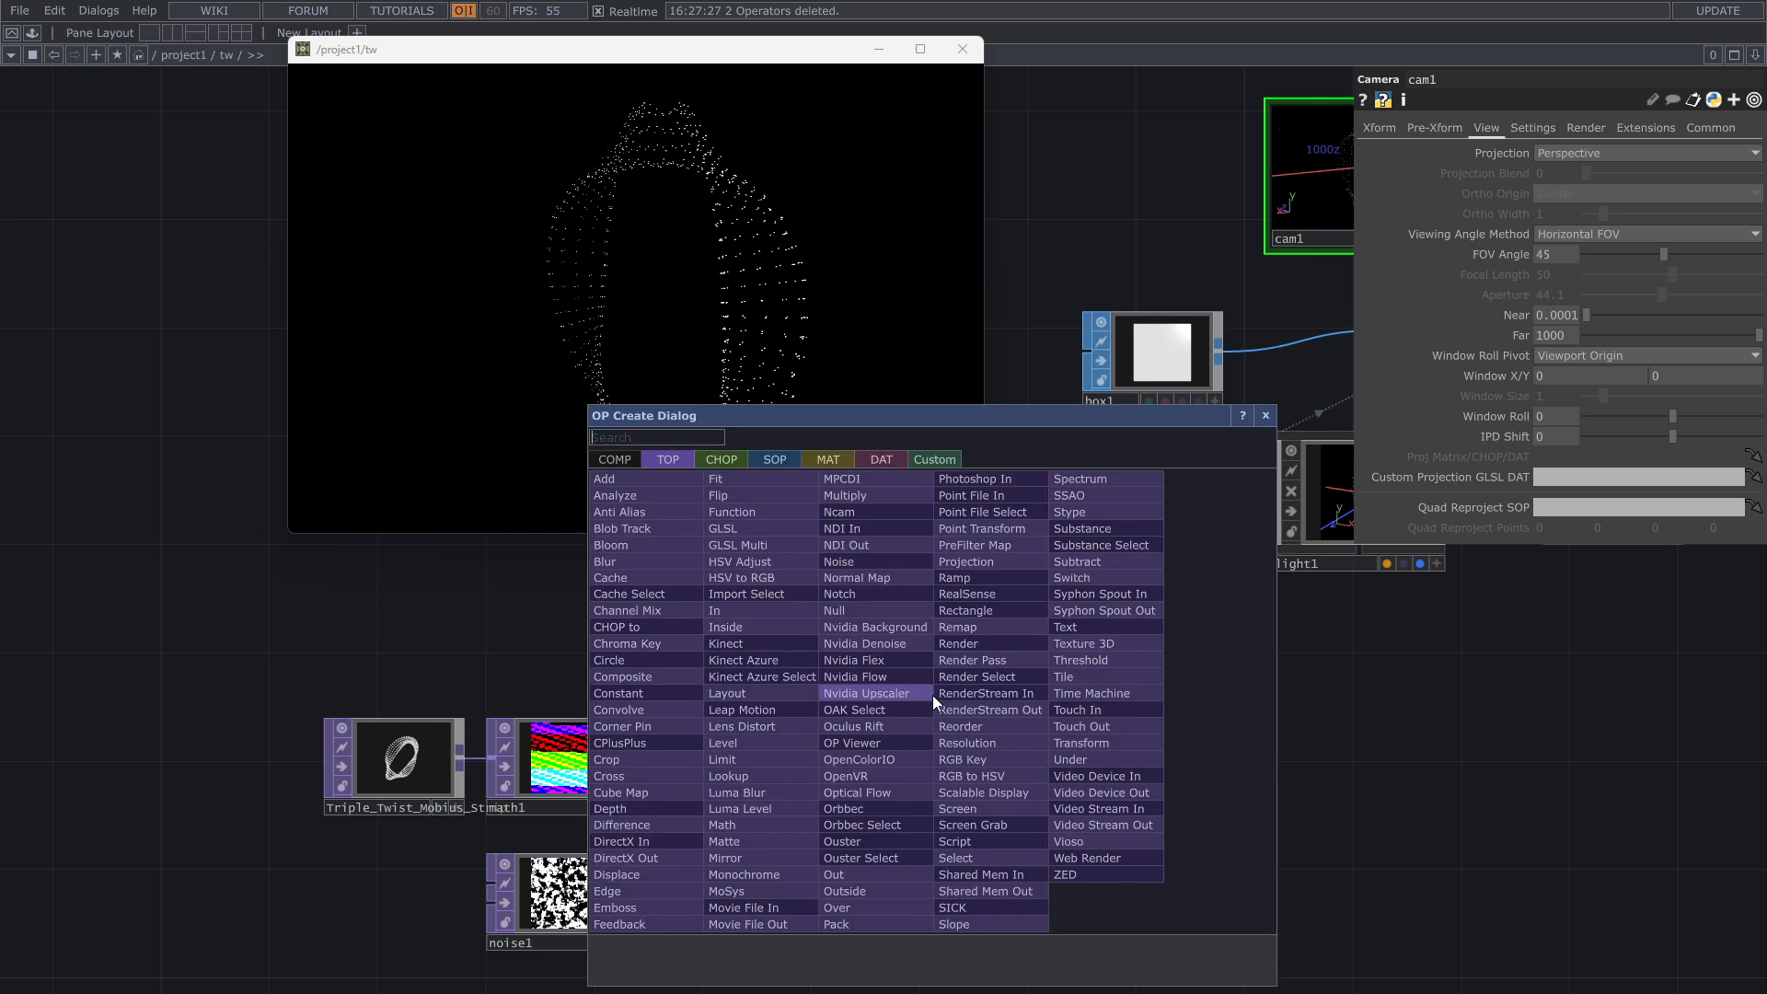
pyautogui.write('fit')
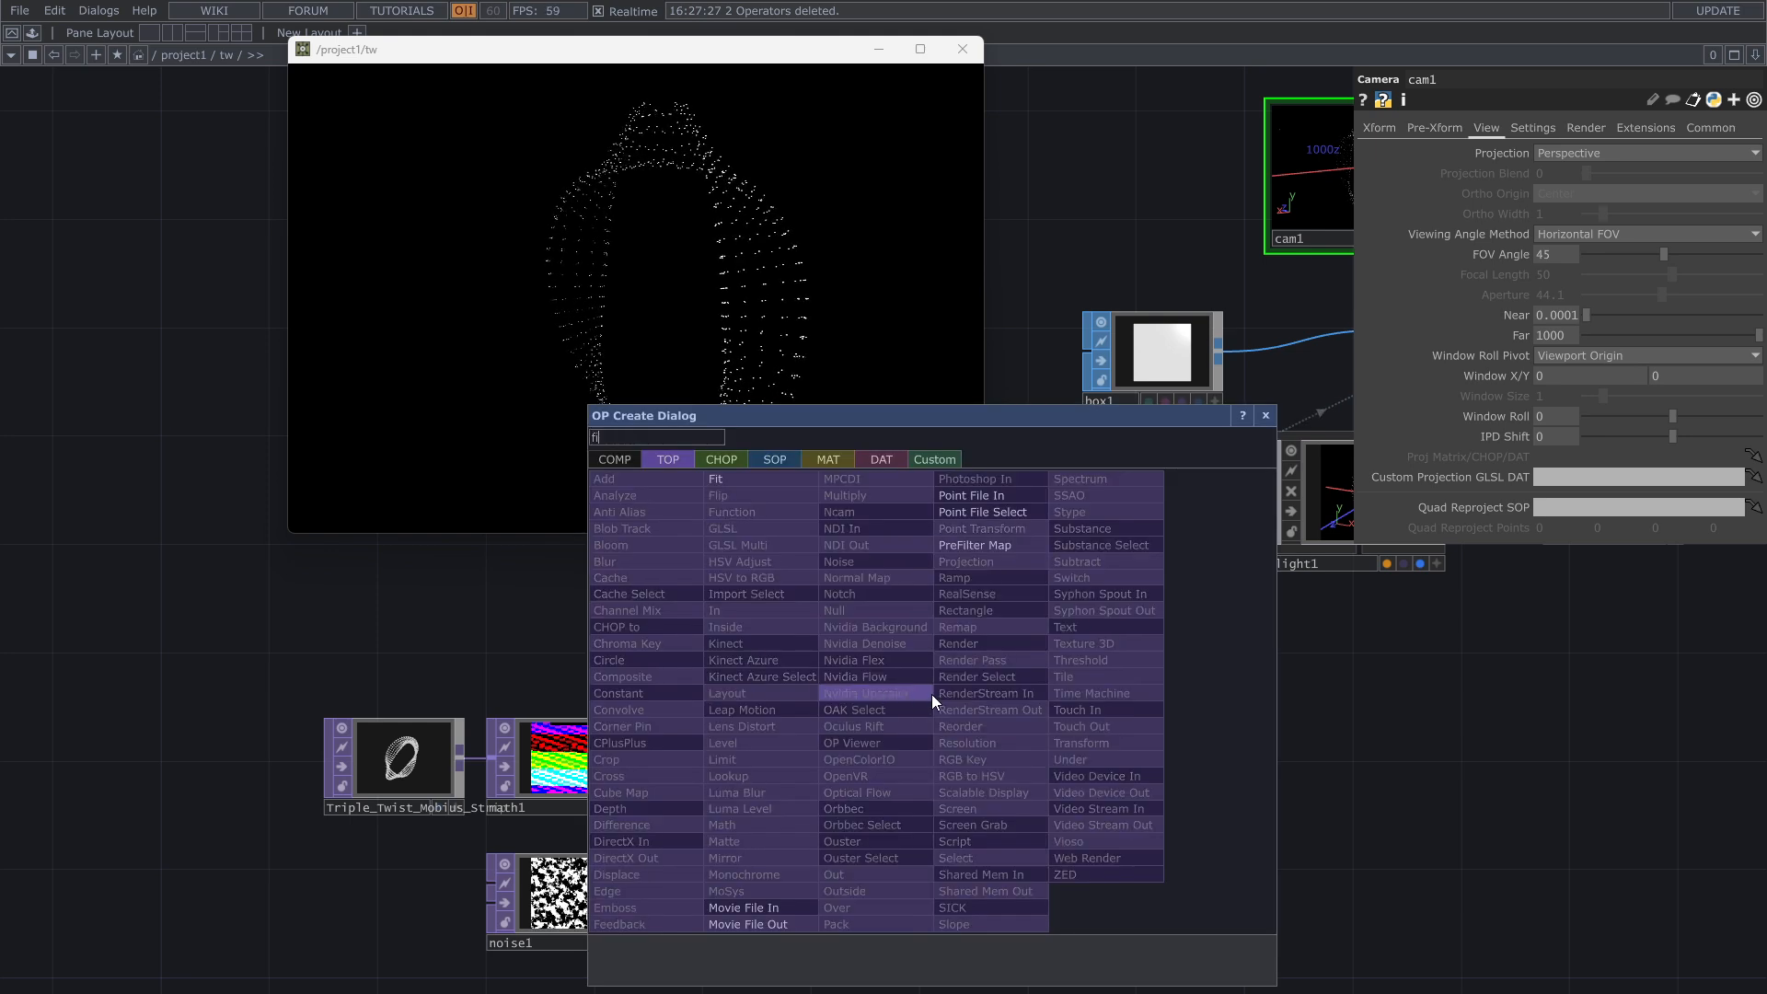
pyautogui.click(787, 485)
pyautogui.click(925, 816)
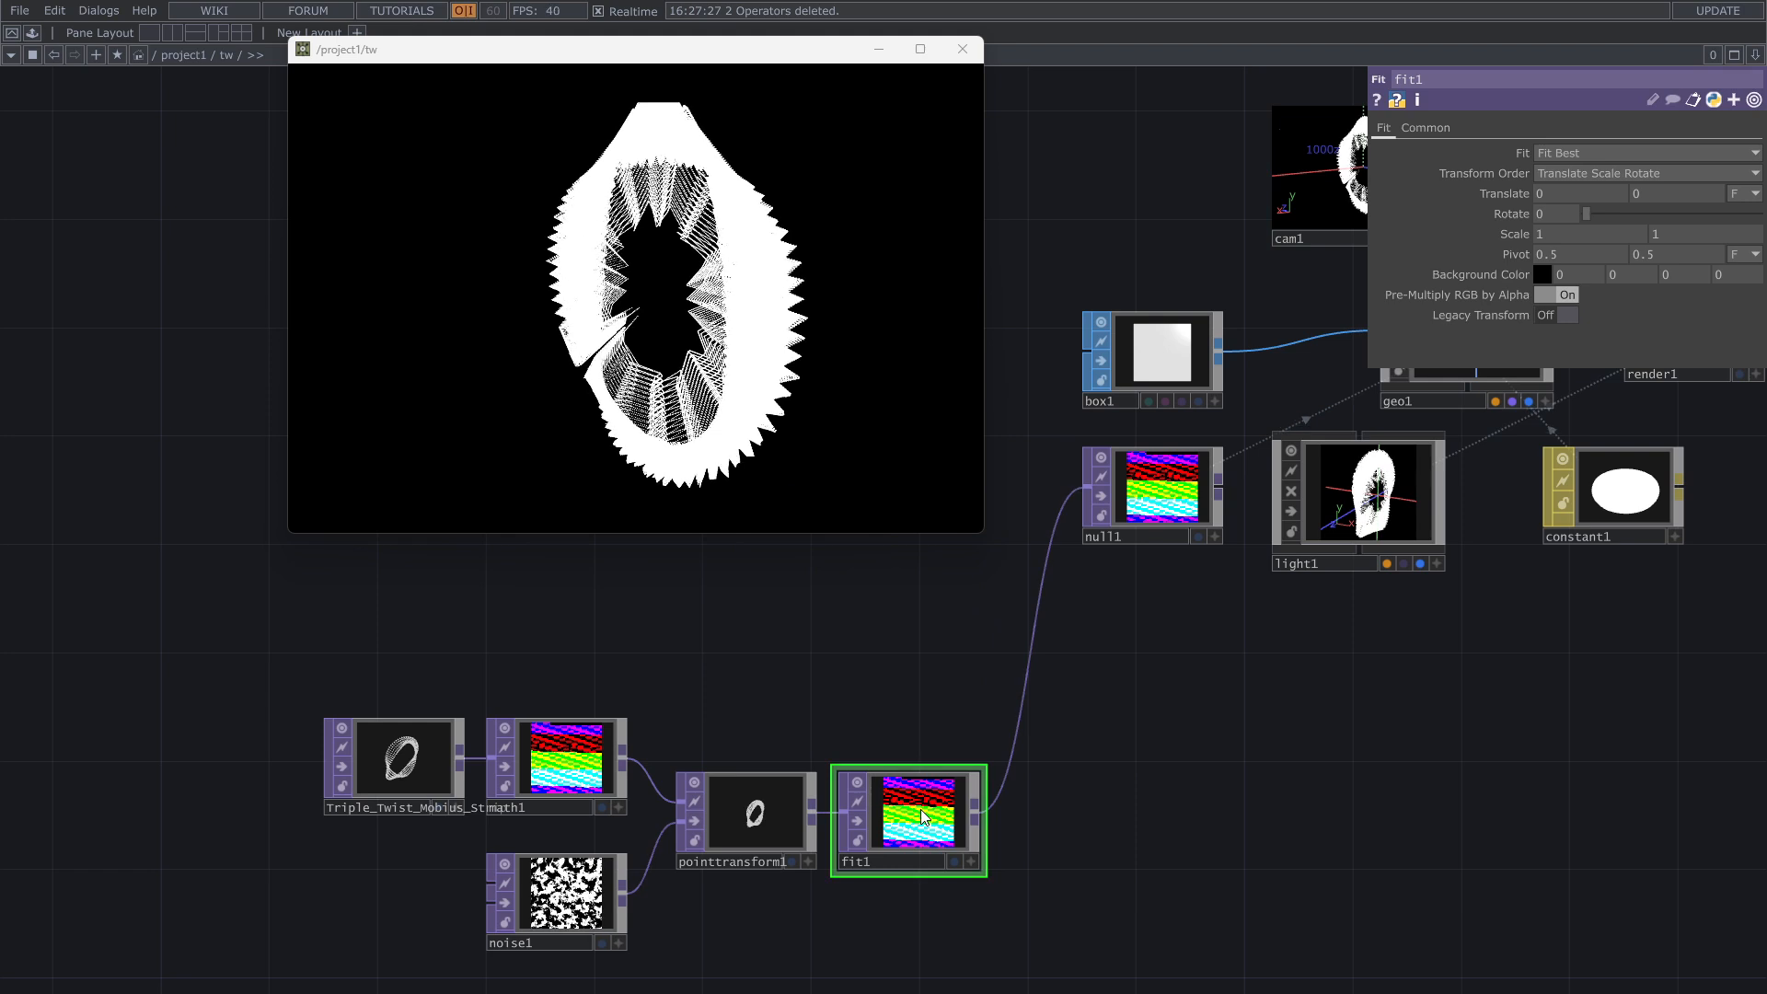
# Step: Set the Fit TOP's output resolution to 2X and orbit the cam1 camera around the resampled point ring
pyautogui.click(1420, 129)
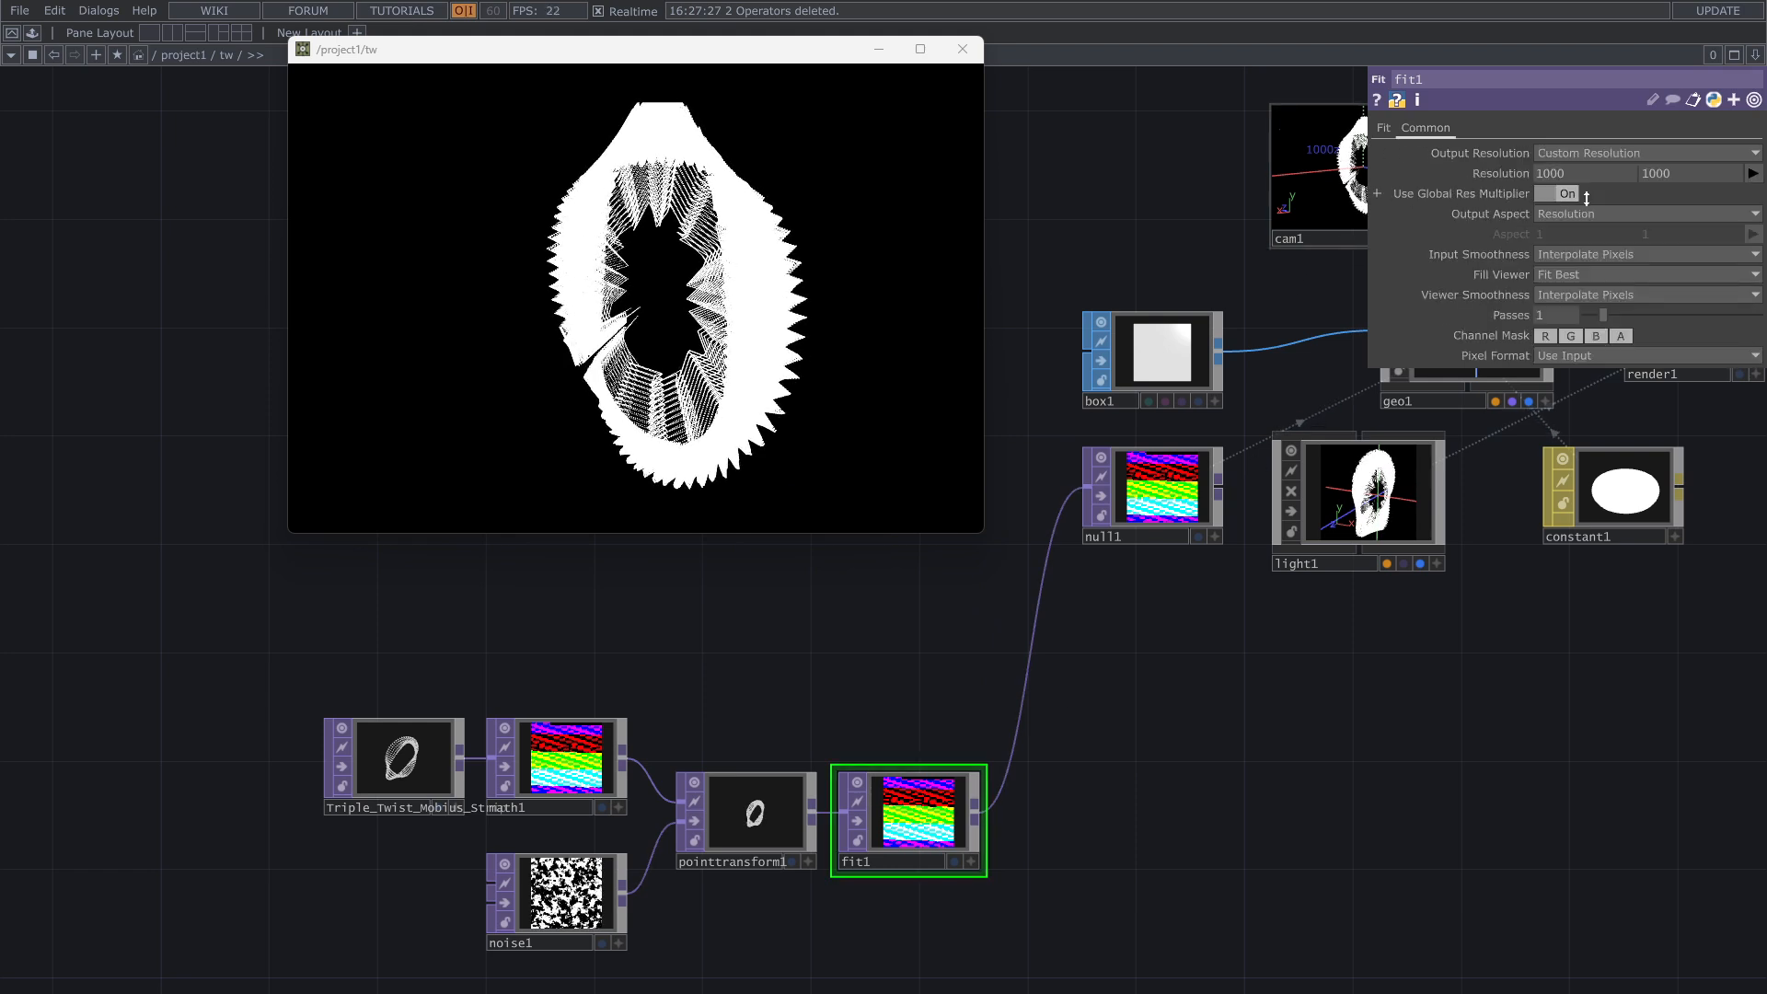
pyautogui.click(1731, 156)
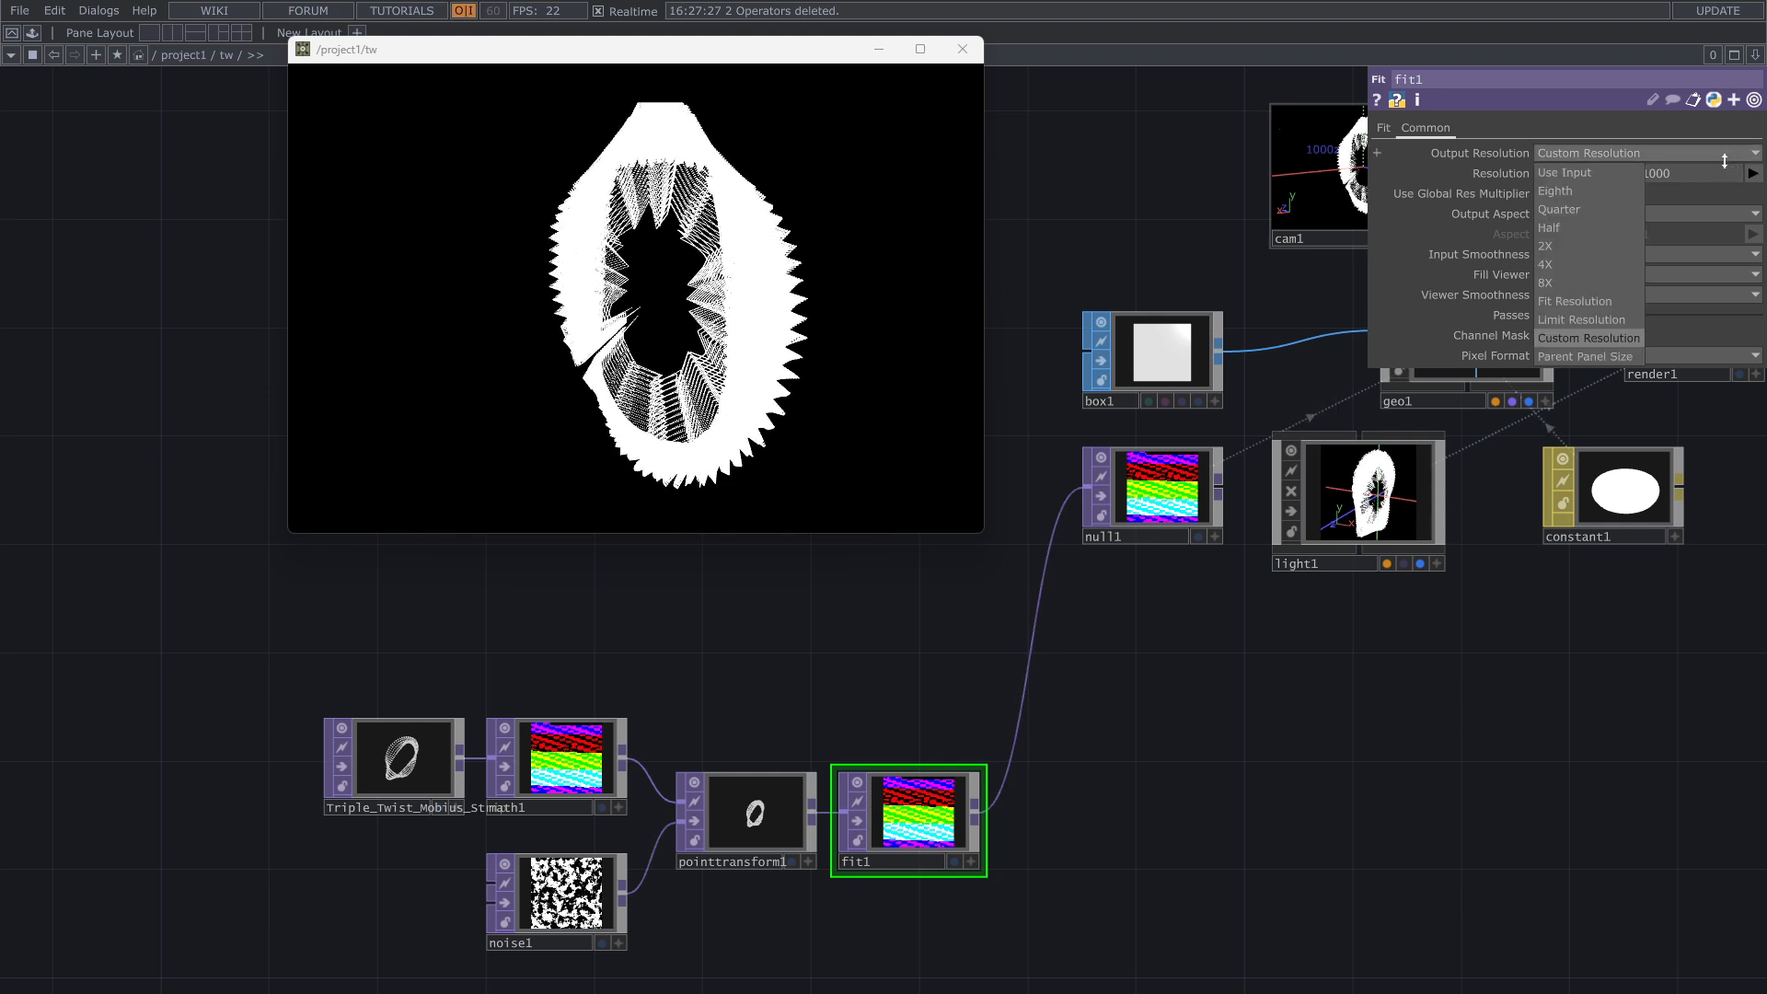
pyautogui.click(1558, 244)
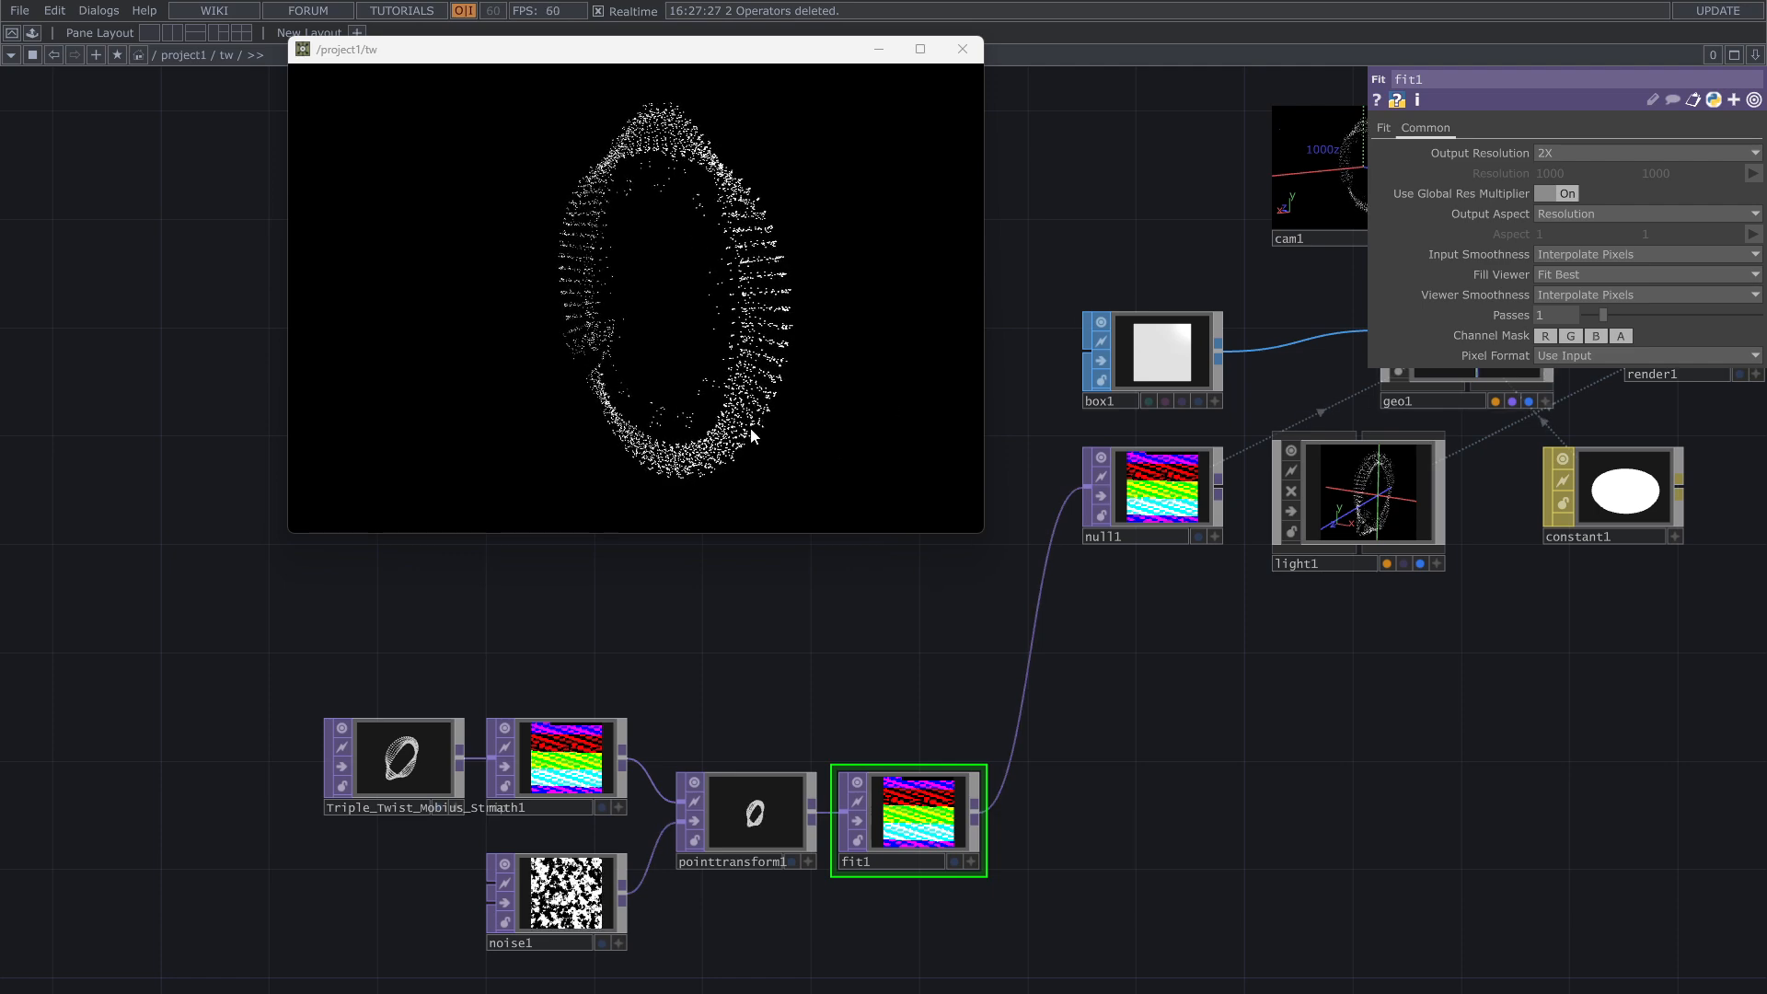
pyautogui.moveTo(1075, 343); pyautogui.dragTo(961, 516)
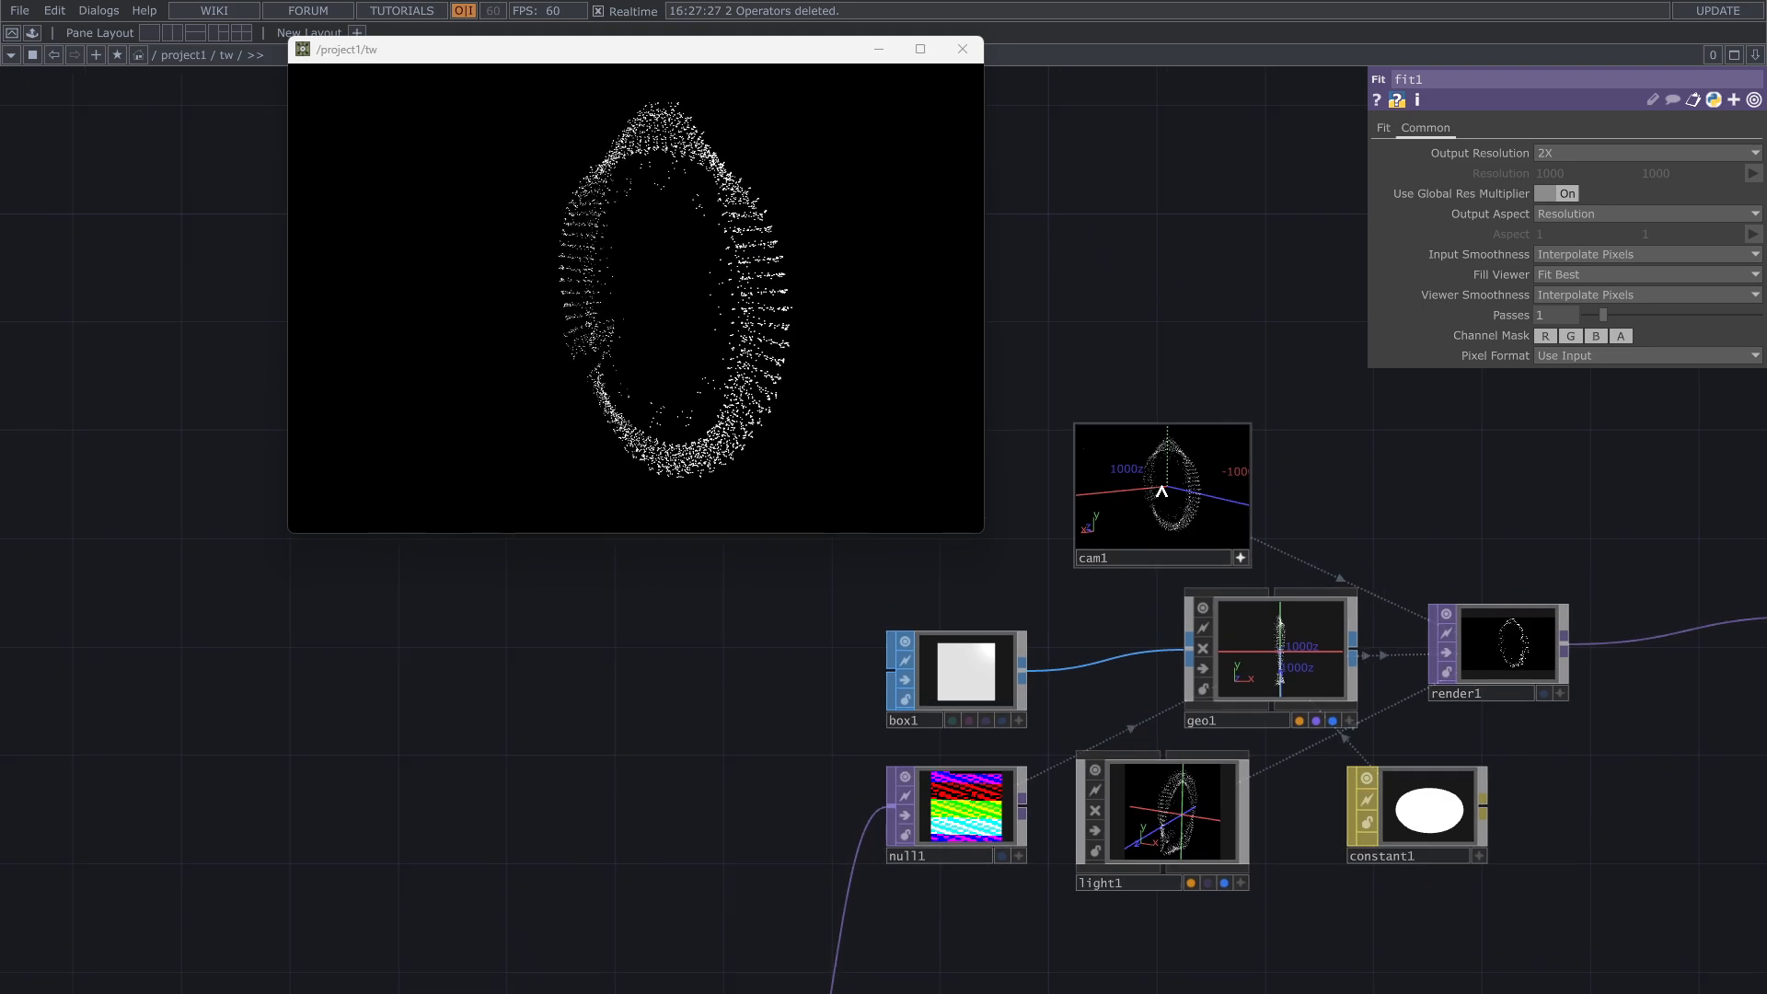
pyautogui.moveTo(1159, 492)
pyautogui.mouseDown()
pyautogui.moveTo(1179, 490)
pyautogui.moveTo(1160, 470)
pyautogui.moveTo(1168, 485)
pyautogui.mouseUp()
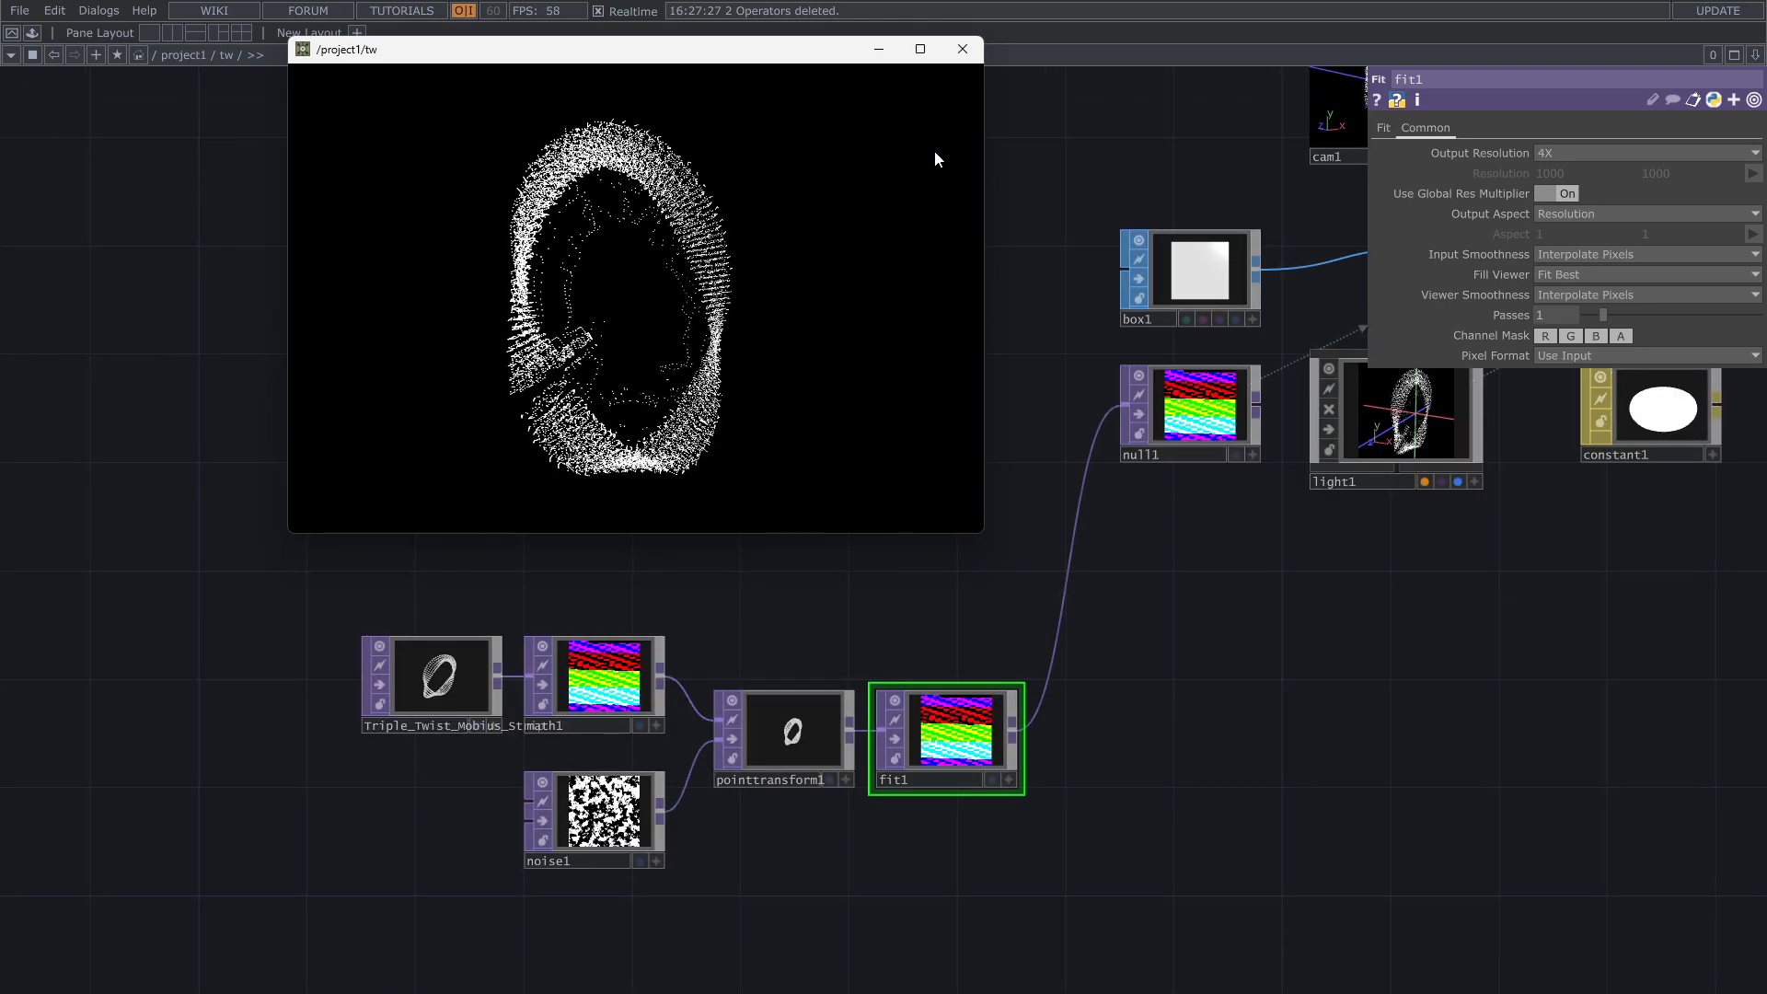
# Step: Close the floating viewer window and turn off Monochrome on the noise1 TOP
pyautogui.click(977, 52)
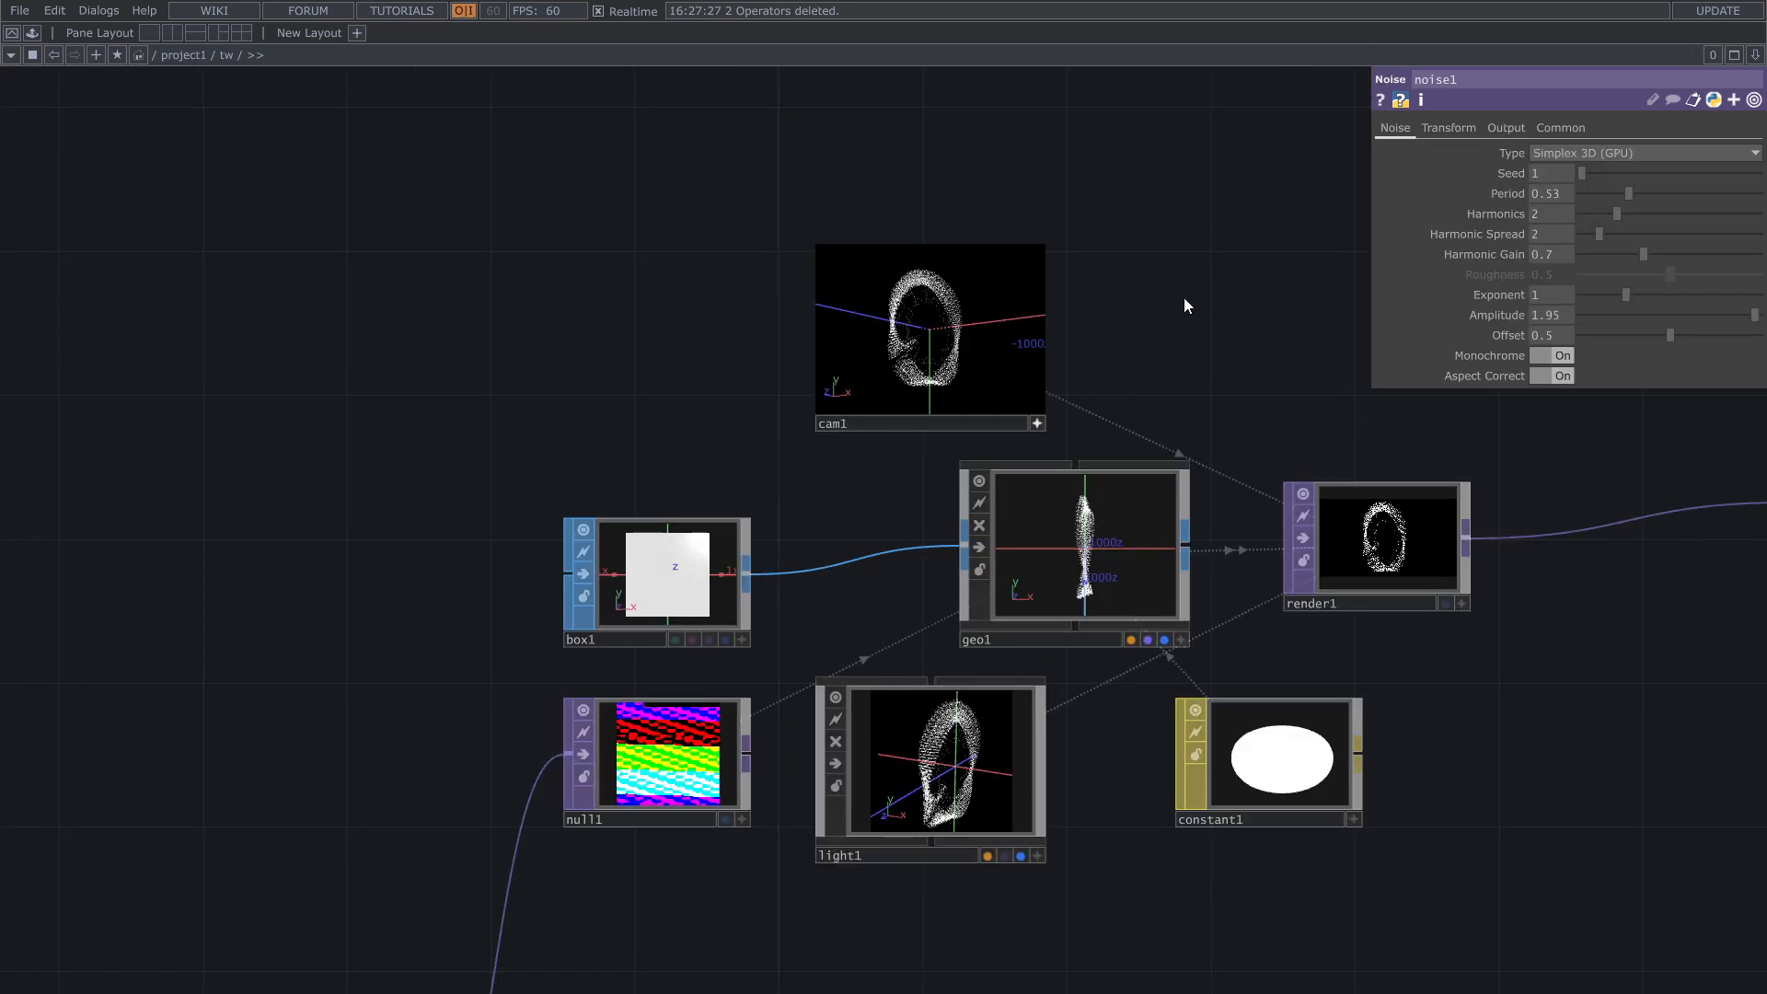
pyautogui.moveTo(1156, 355); pyautogui.dragTo(1266, 276)
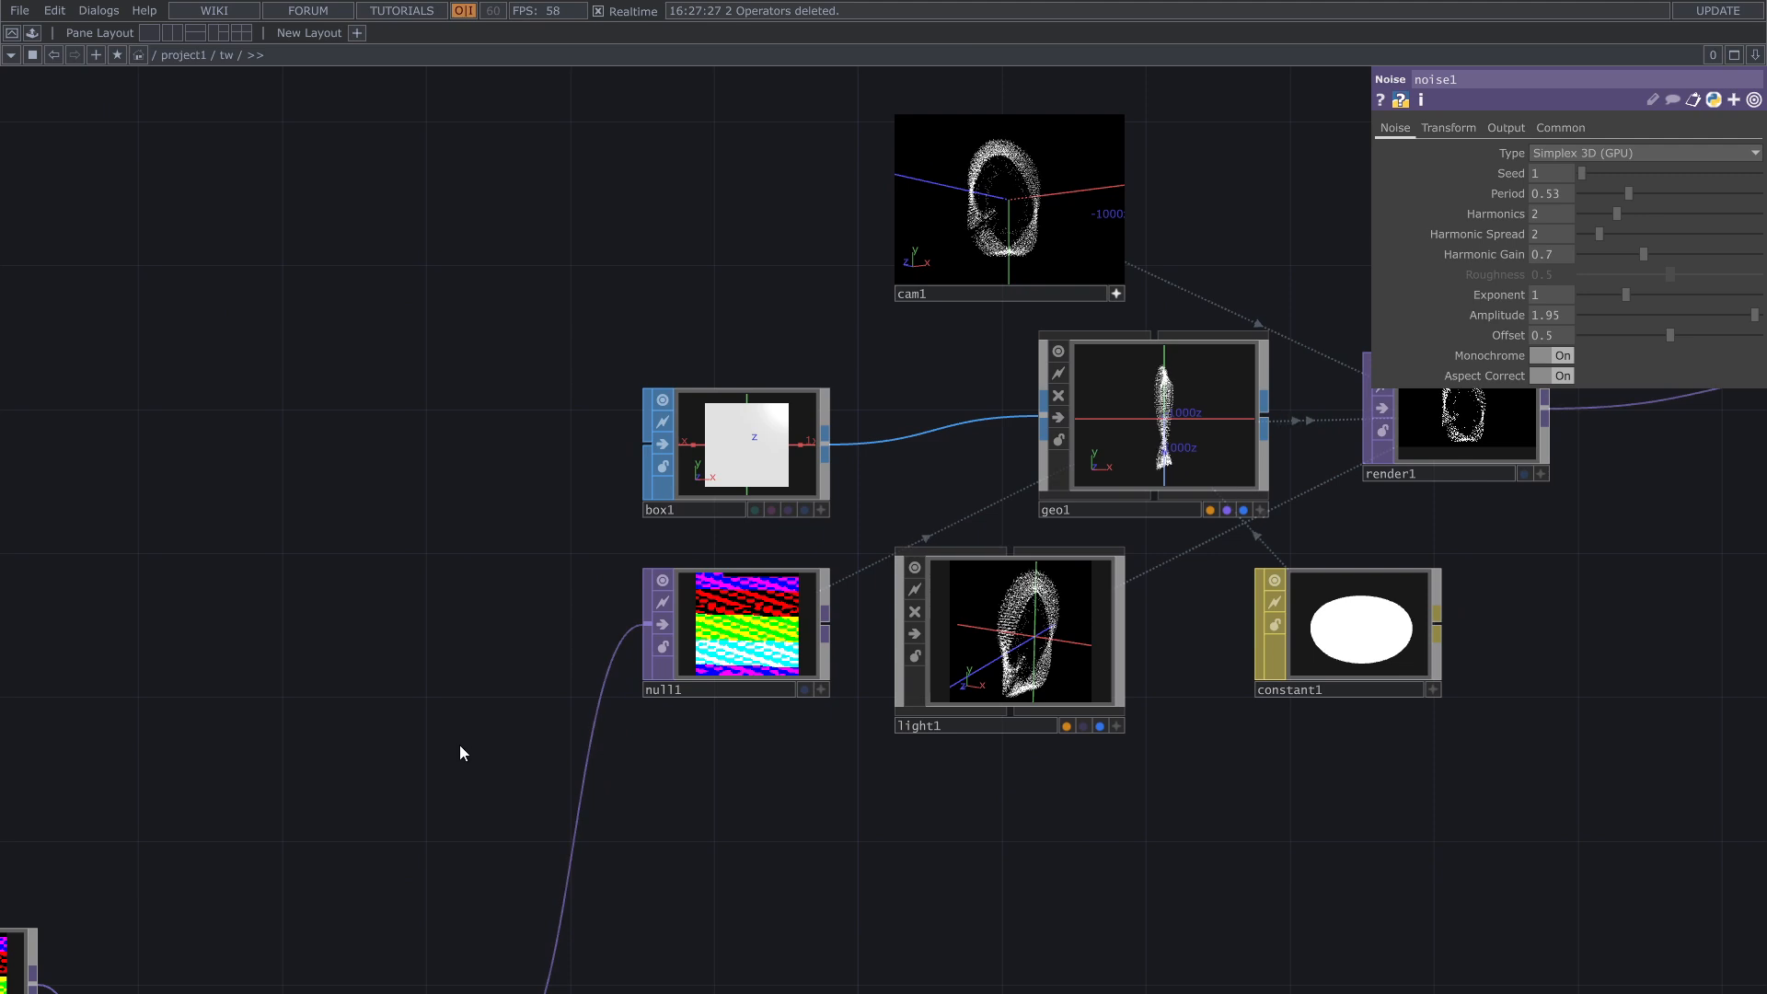
pyautogui.moveTo(462, 752); pyautogui.dragTo(866, 404)
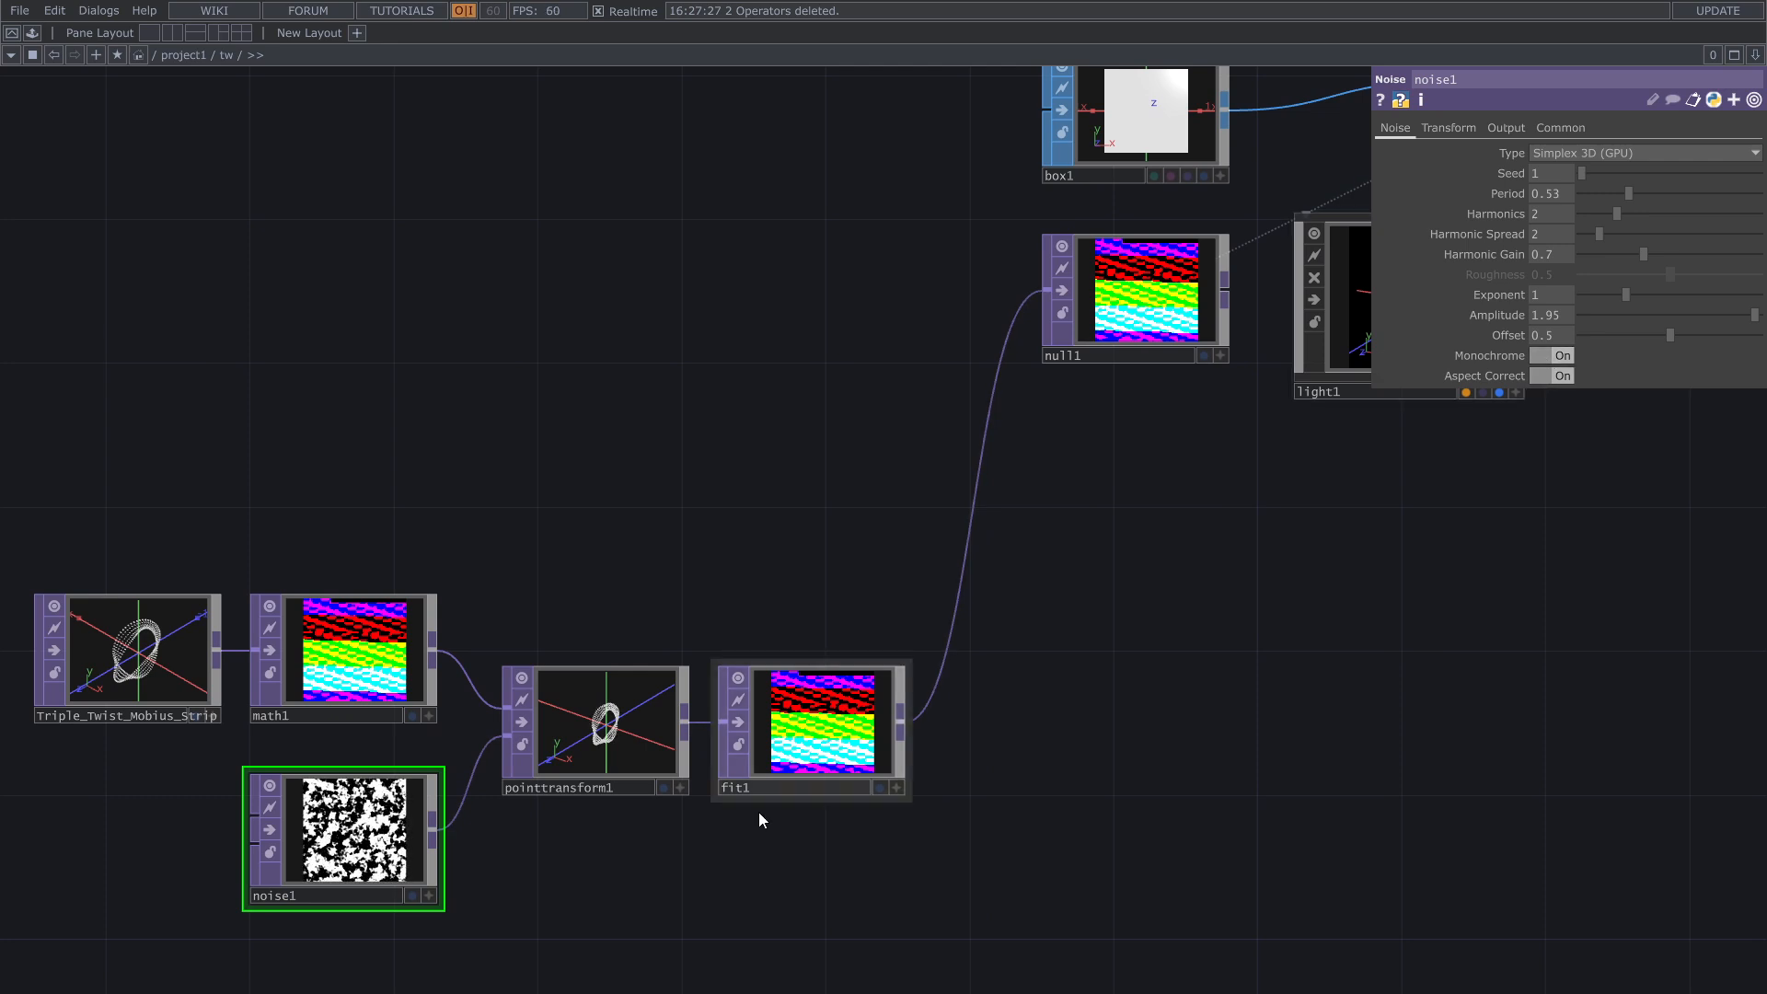
pyautogui.scroll(2, 545, 801)
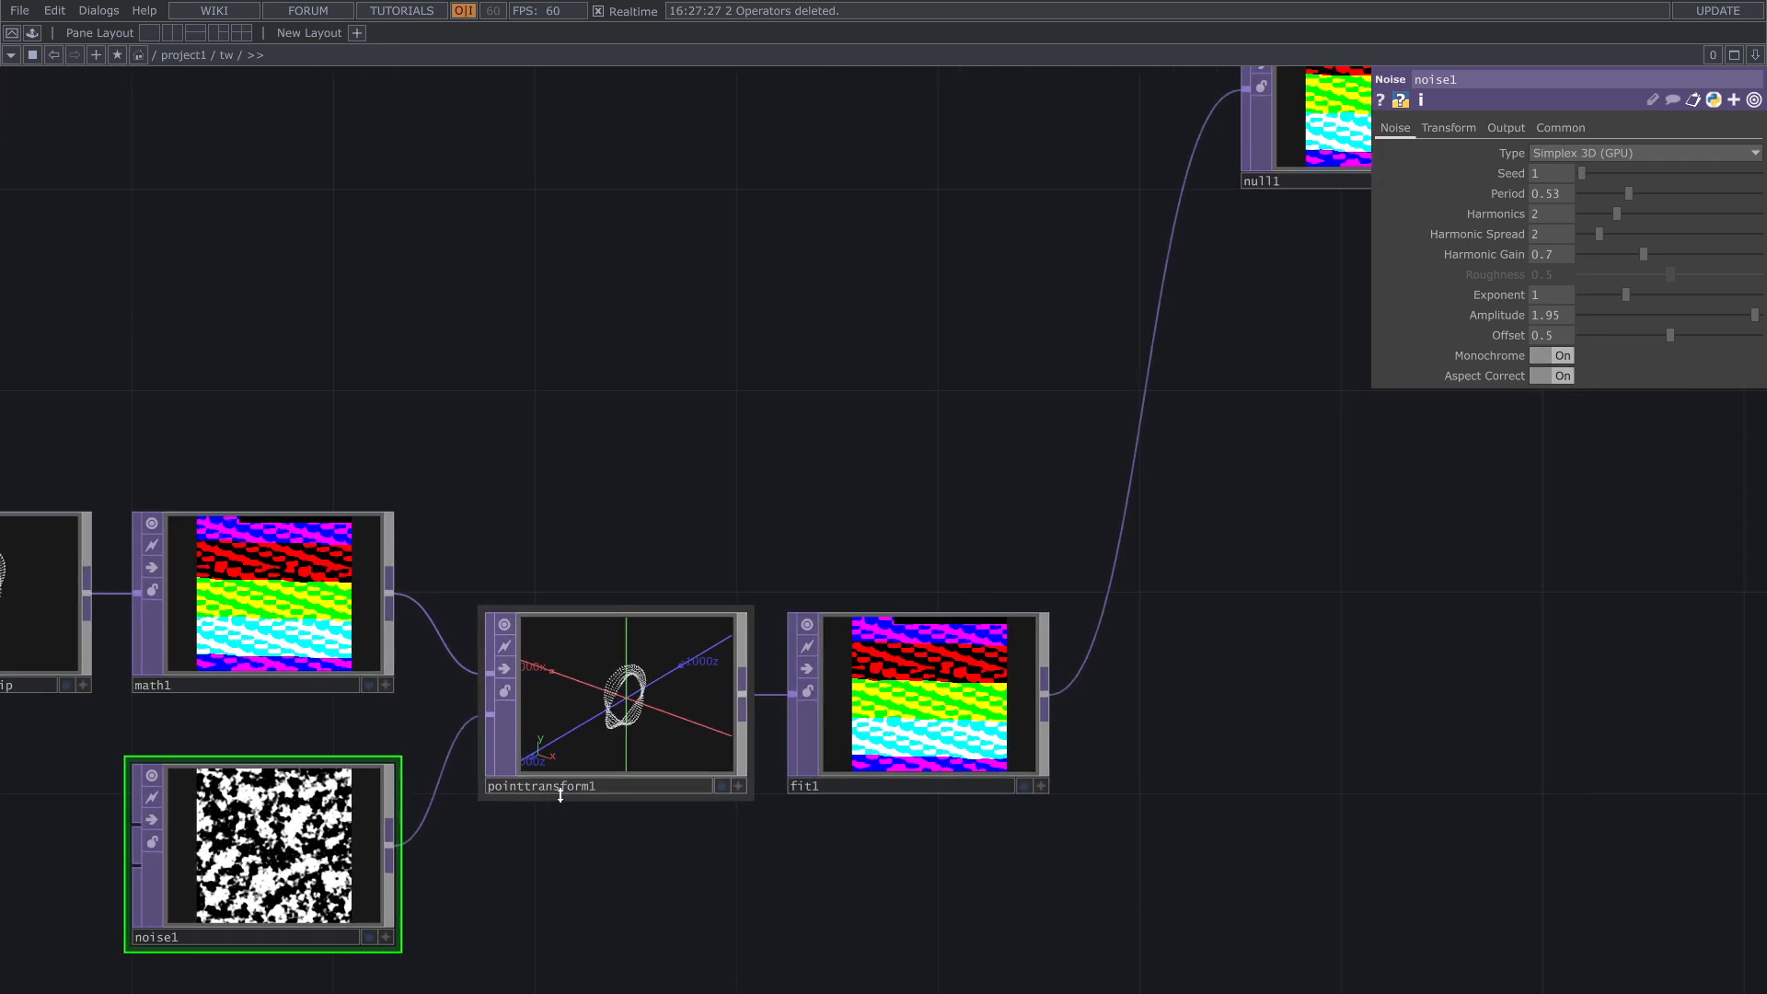
pyautogui.scroll(2, 557, 793)
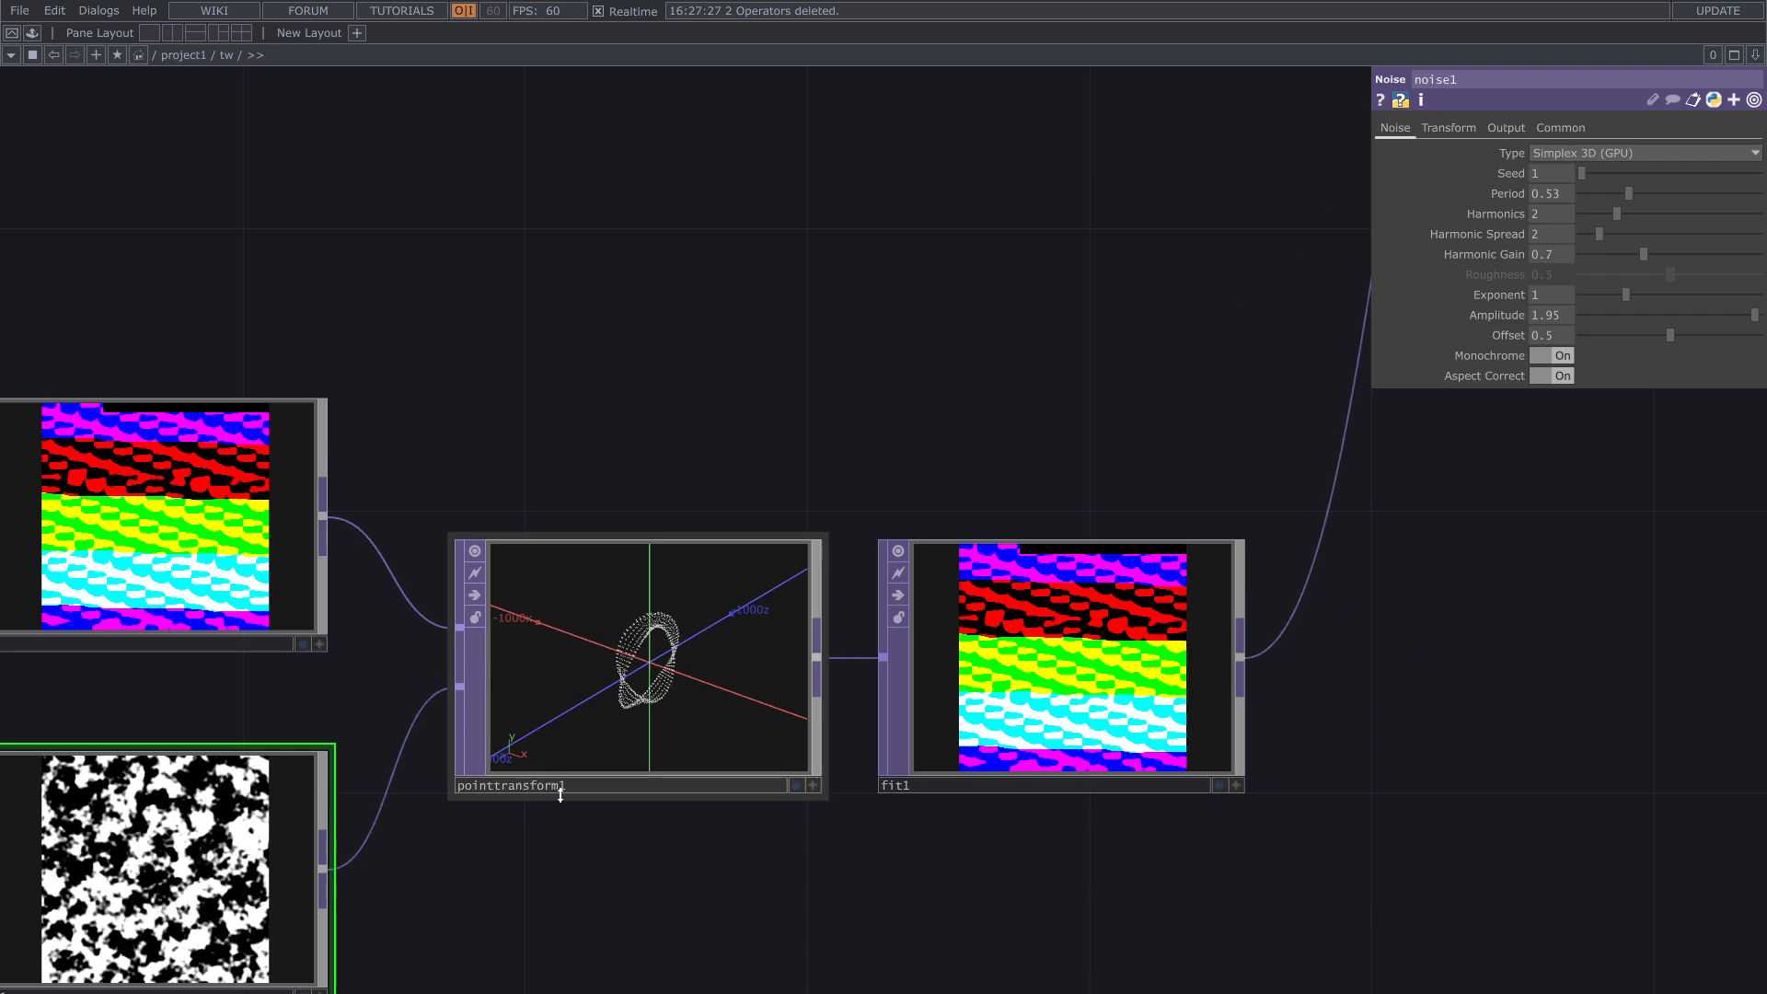
pyautogui.scroll(-5, 559, 795)
pyautogui.scroll(6, 660, 865)
pyautogui.moveTo(660, 865); pyautogui.dragTo(678, 620)
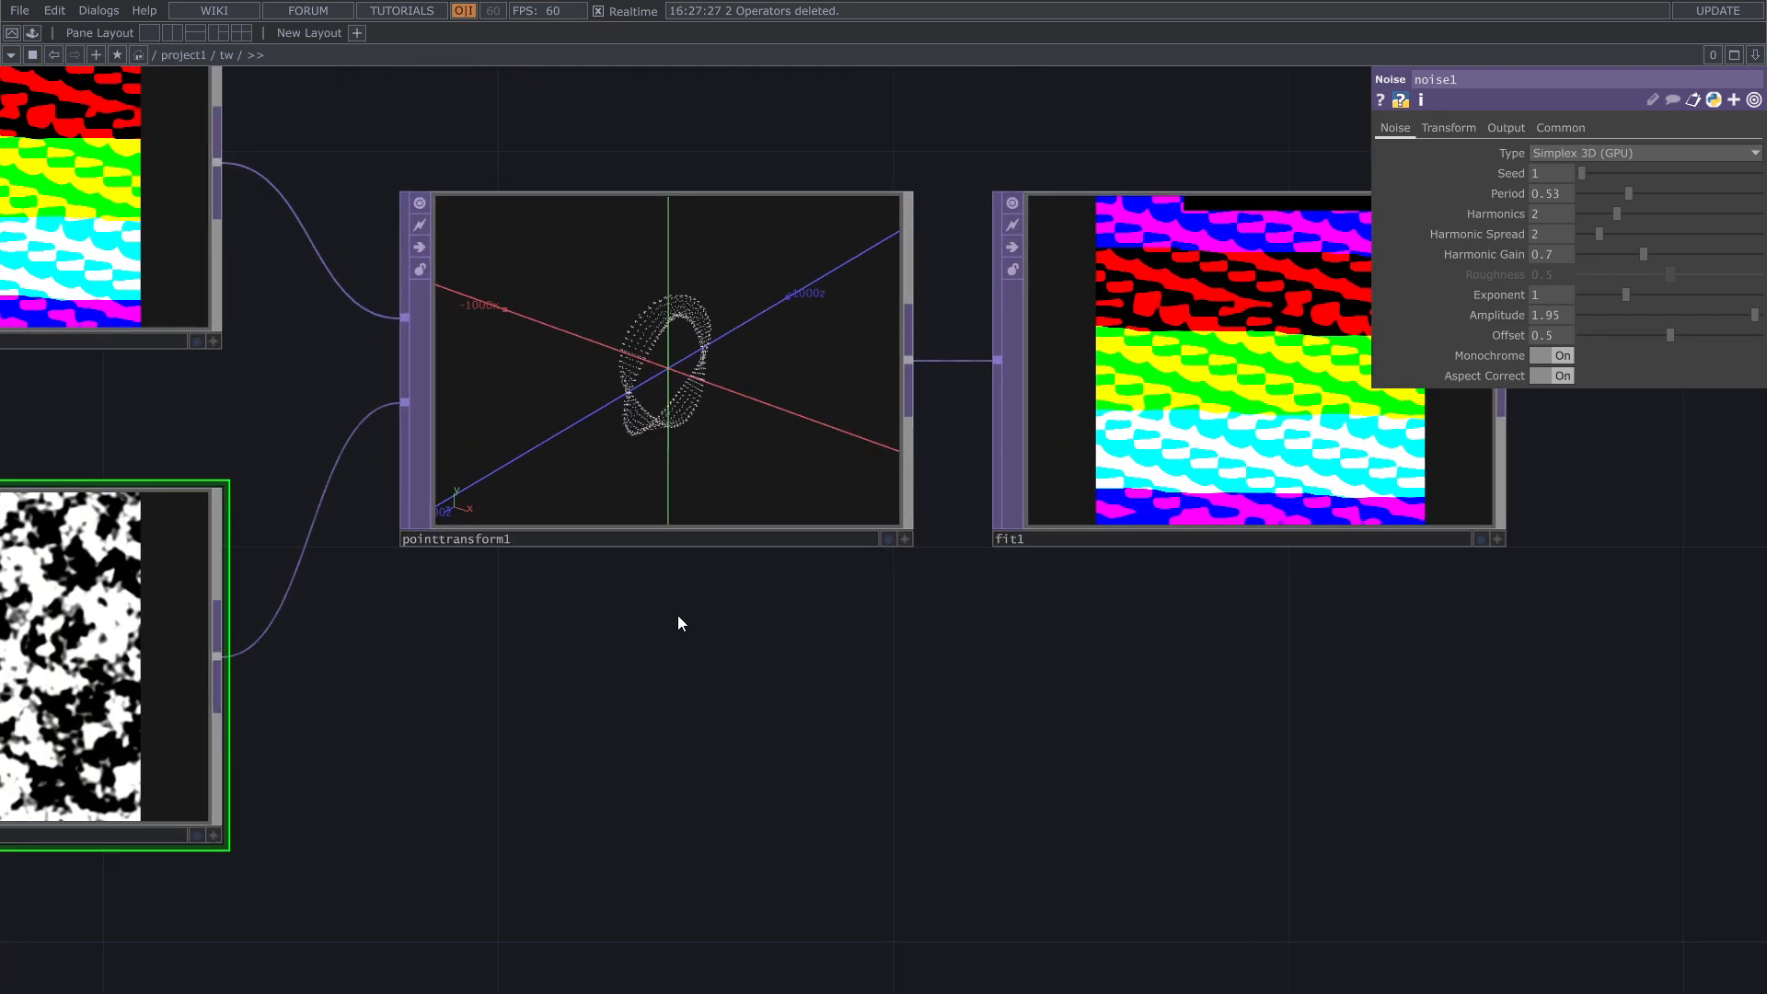
pyautogui.click(1562, 355)
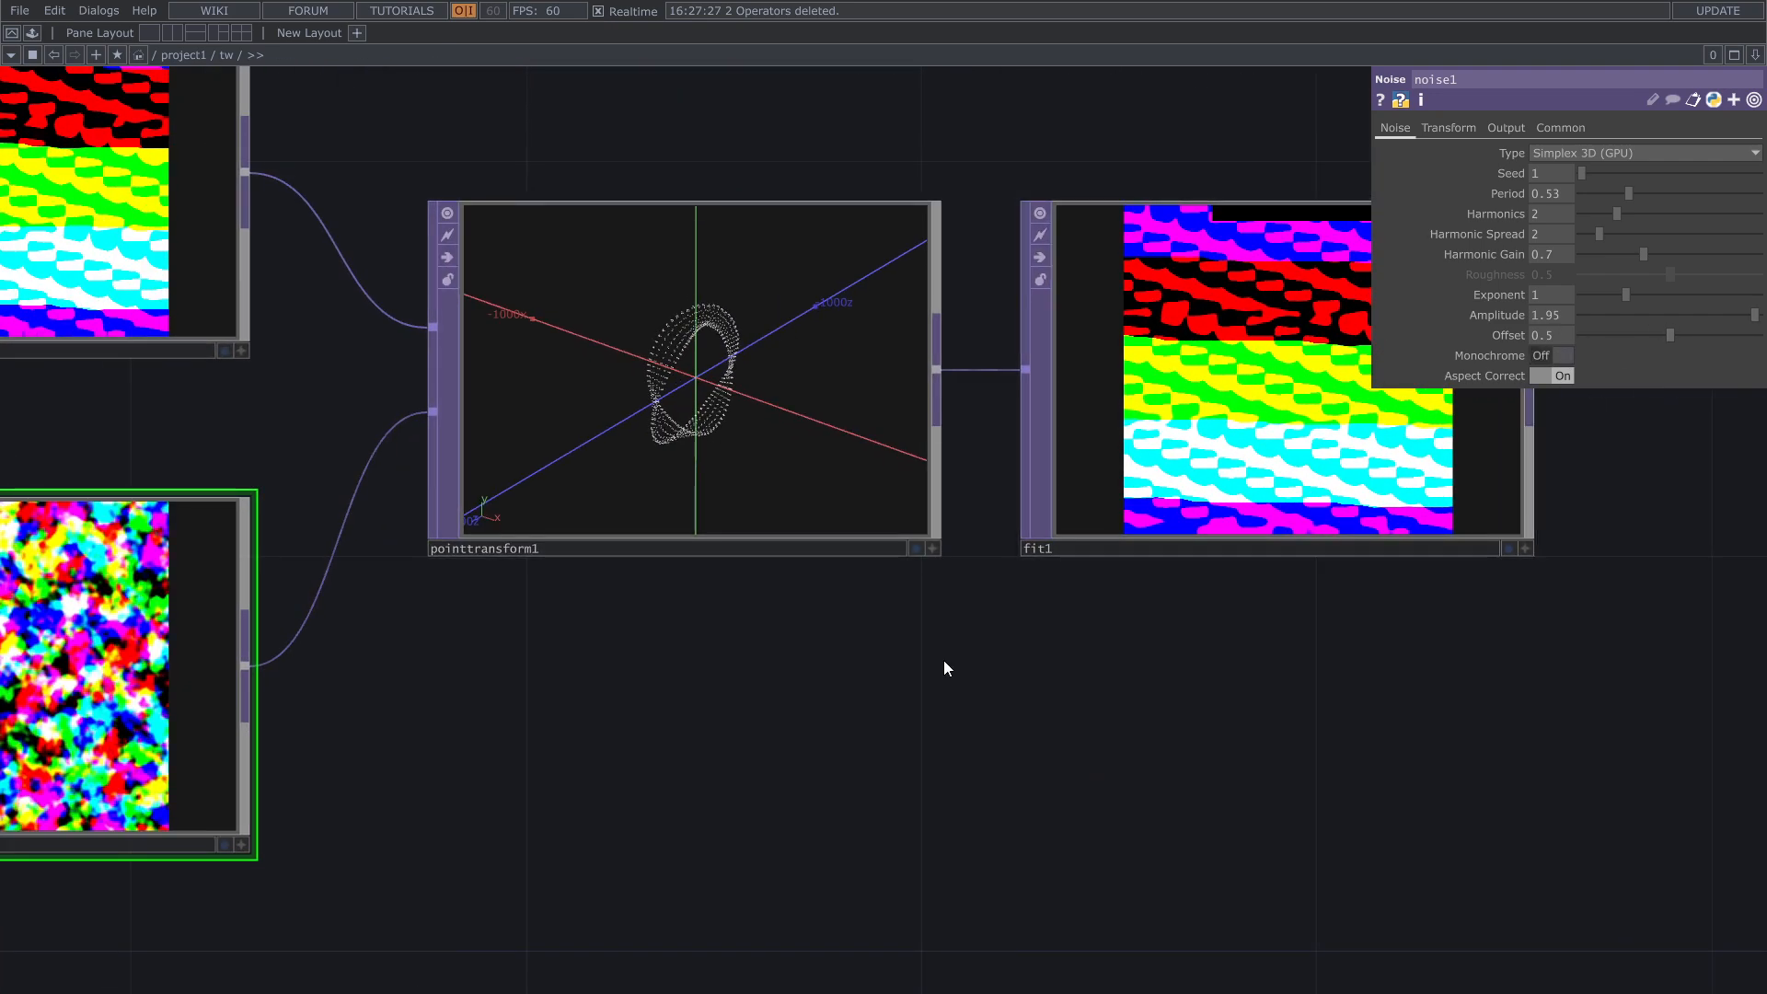
# Step: Reposition the constant1 material in the network so it sits directly above the render1 TOP
pyautogui.scroll(-5, 947, 671)
pyautogui.scroll(-2, 926, 690)
pyautogui.scroll(5, 1183, 383)
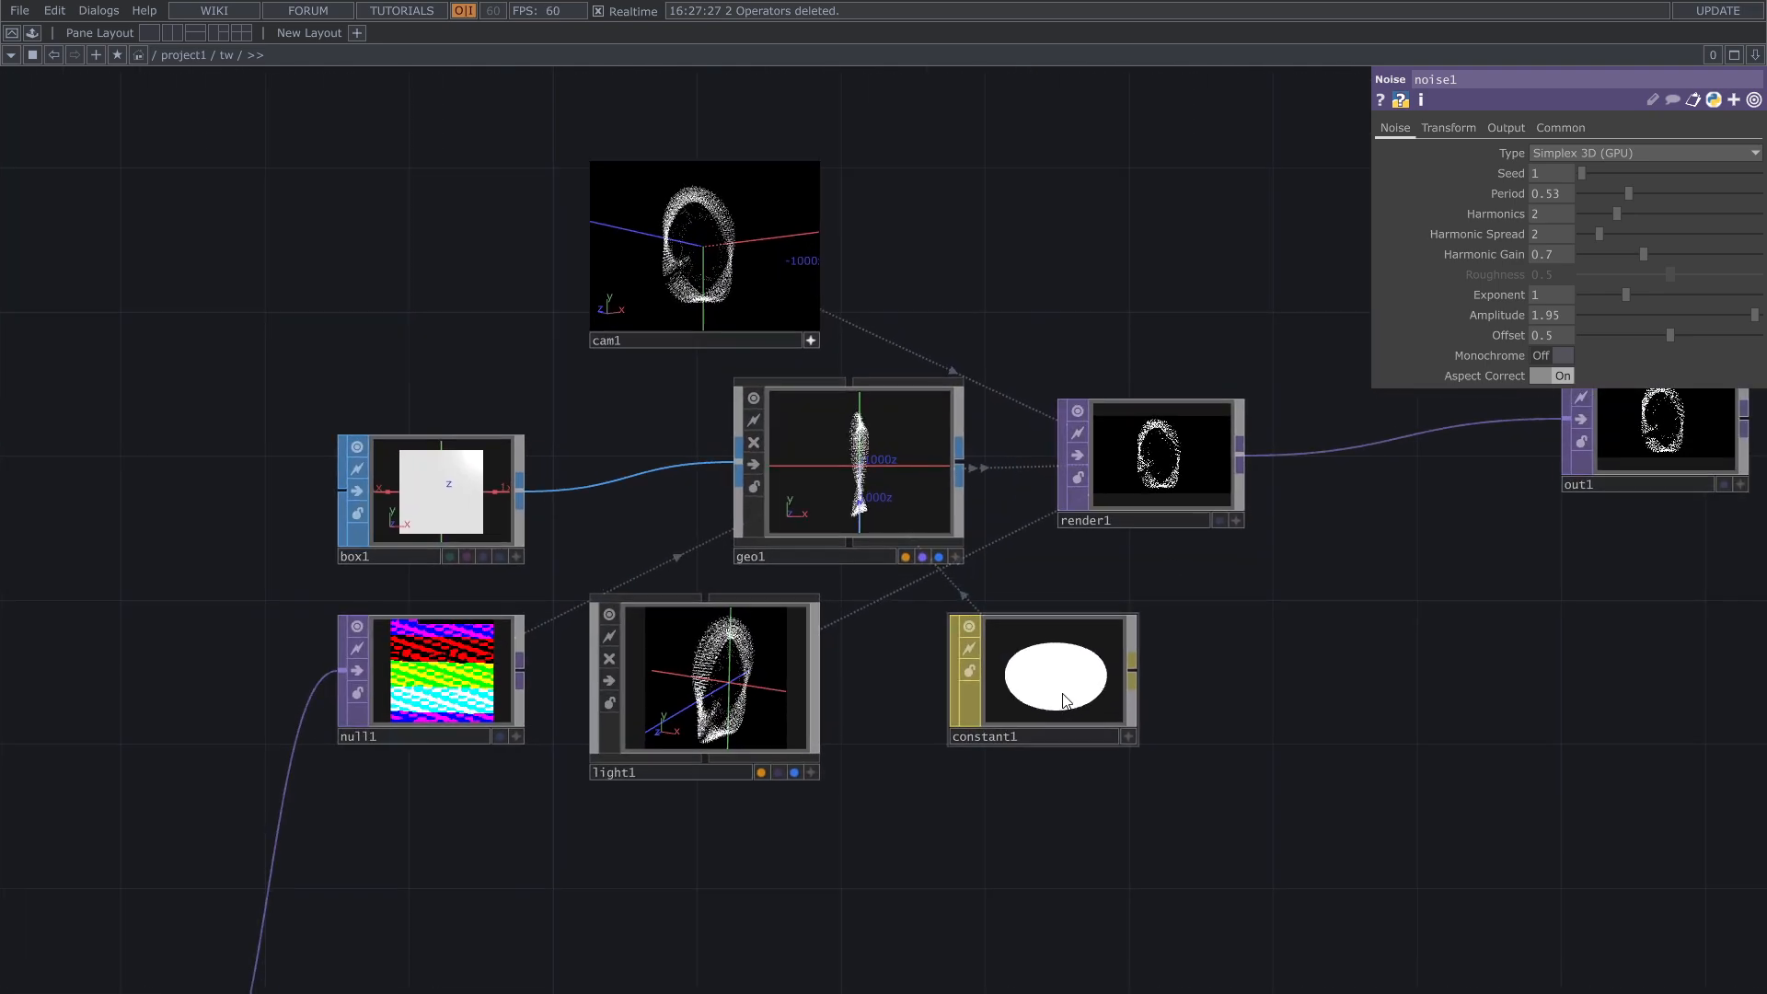
pyautogui.moveTo(1063, 701); pyautogui.dragTo(1109, 641)
pyautogui.scroll(5, 1228, 564)
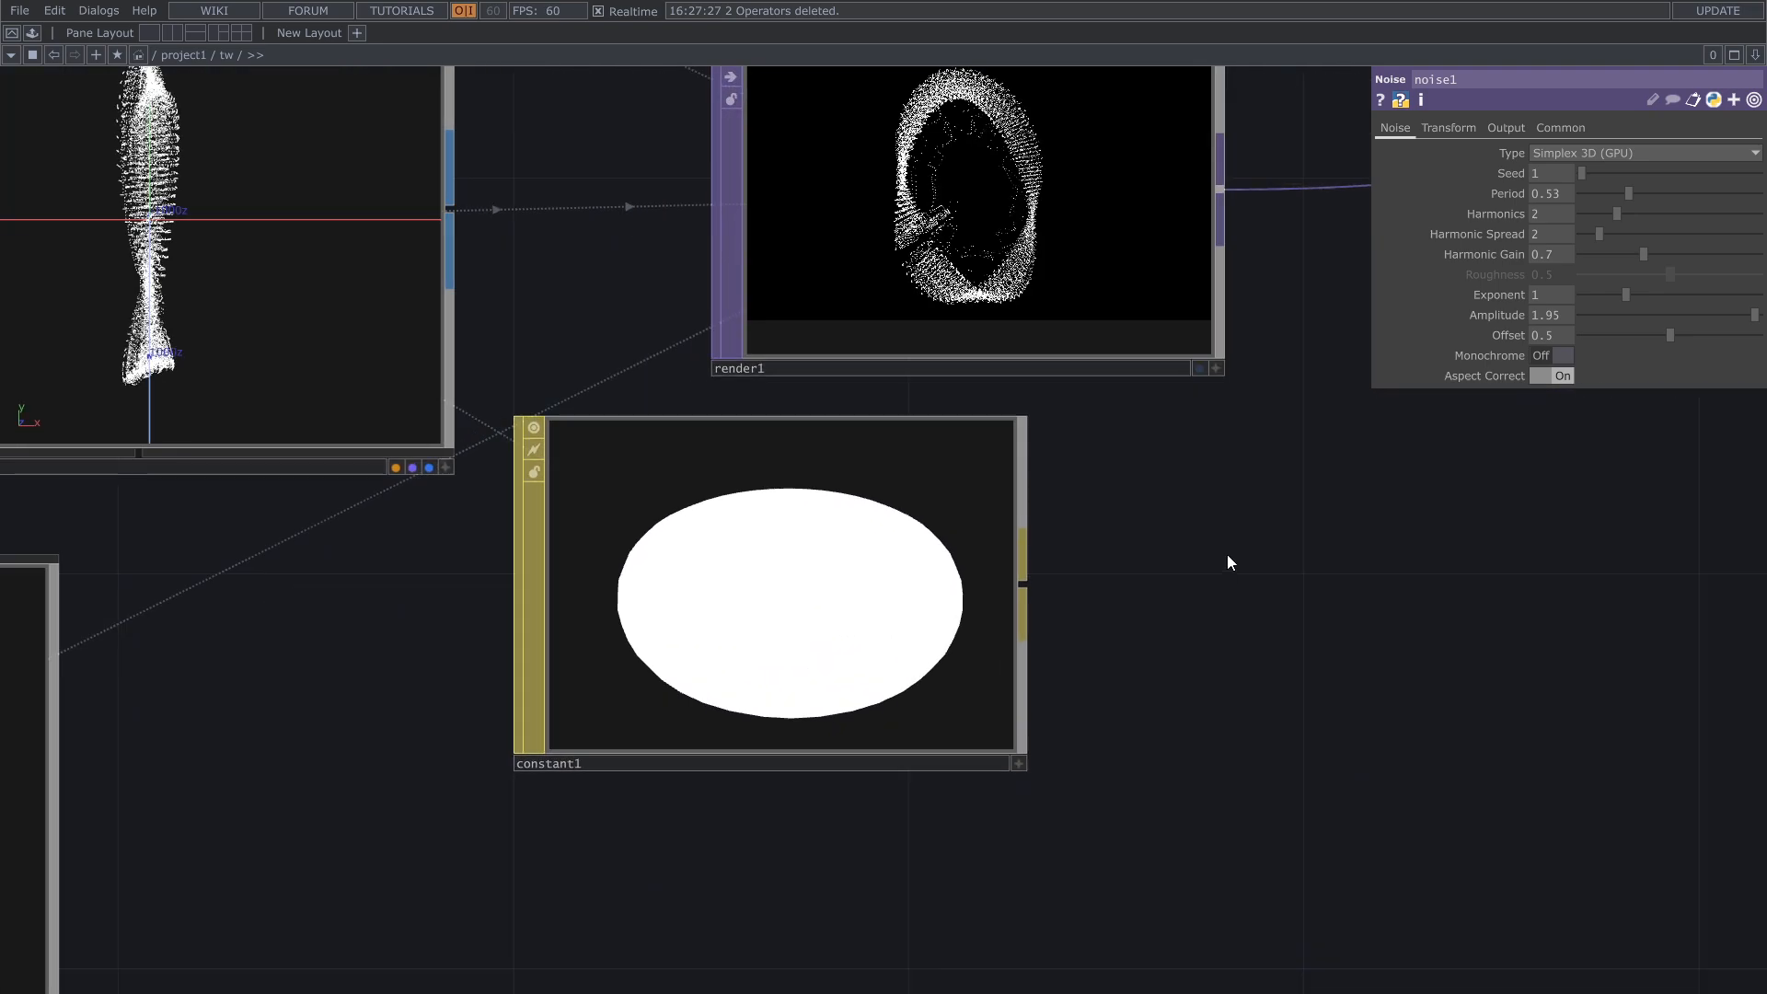
pyautogui.moveTo(926, 865); pyautogui.dragTo(920, 83)
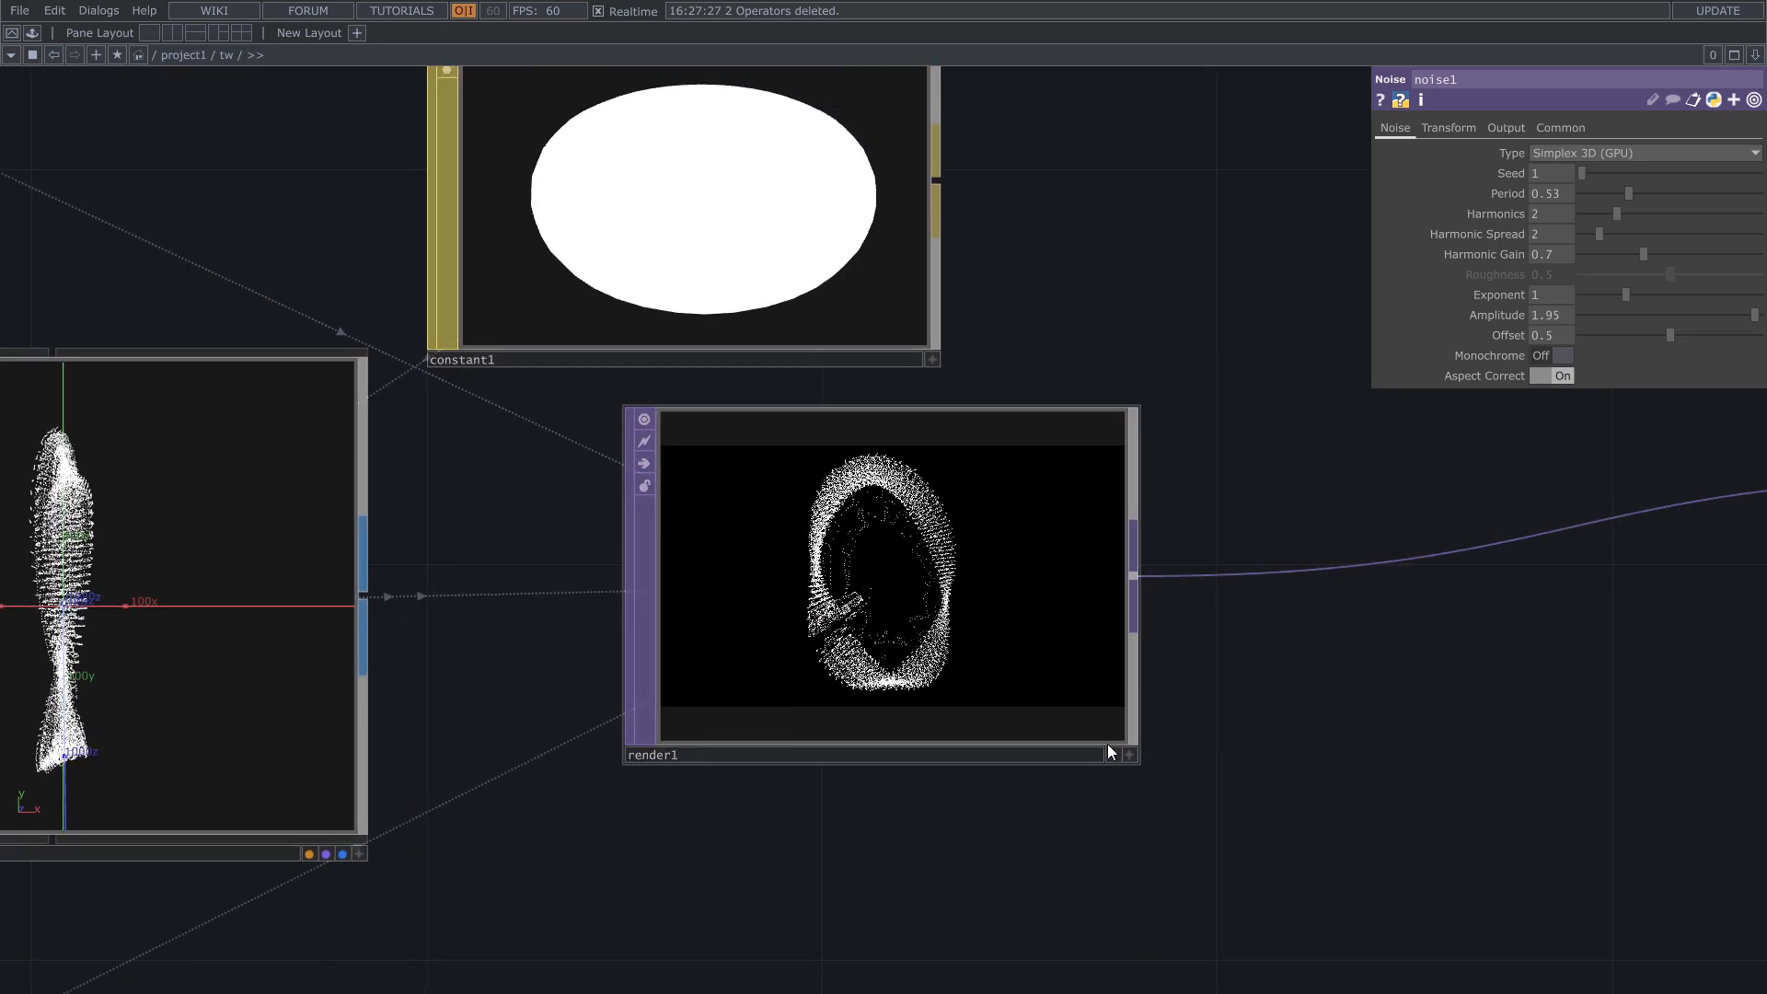
pyautogui.moveTo(980, 329); pyautogui.dragTo(1059, 432)
# Step: Set the constant1 material's alpha to 0.423 and turn on Blending (Transparency)
pyautogui.click(851, 359)
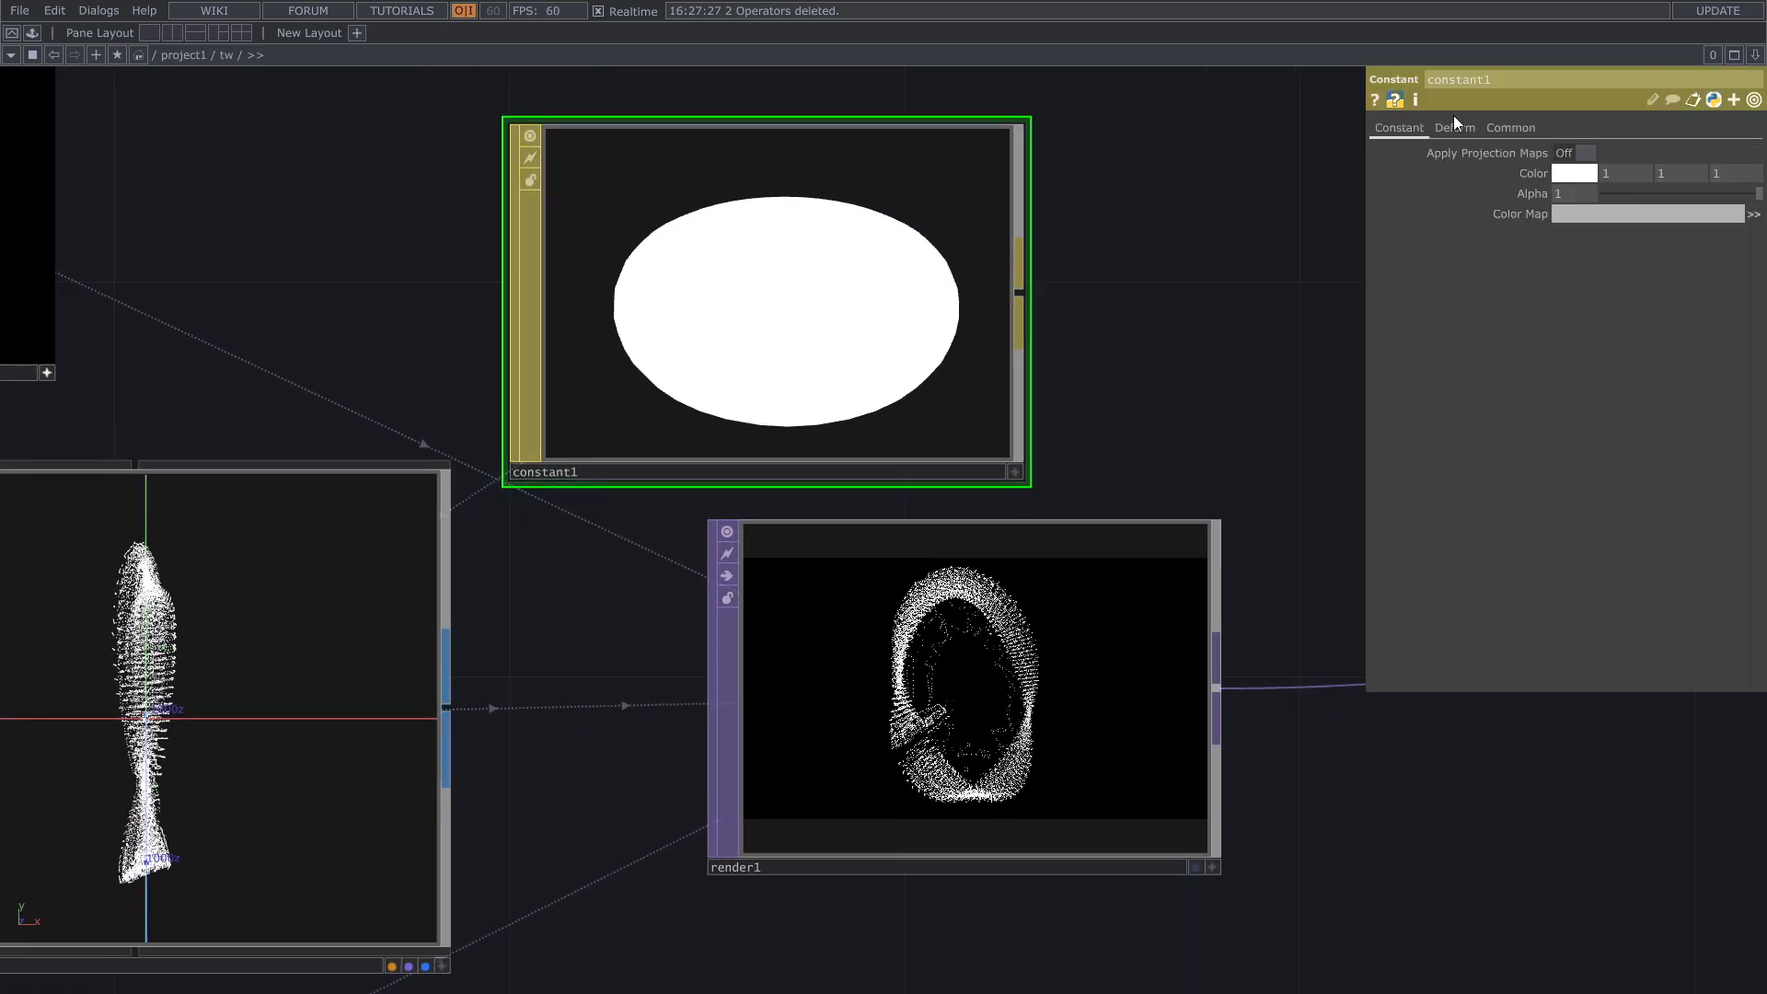
pyautogui.moveTo(1687, 197); pyautogui.dragTo(1671, 195)
pyautogui.moveTo(1120, 240); pyautogui.dragTo(1136, 304)
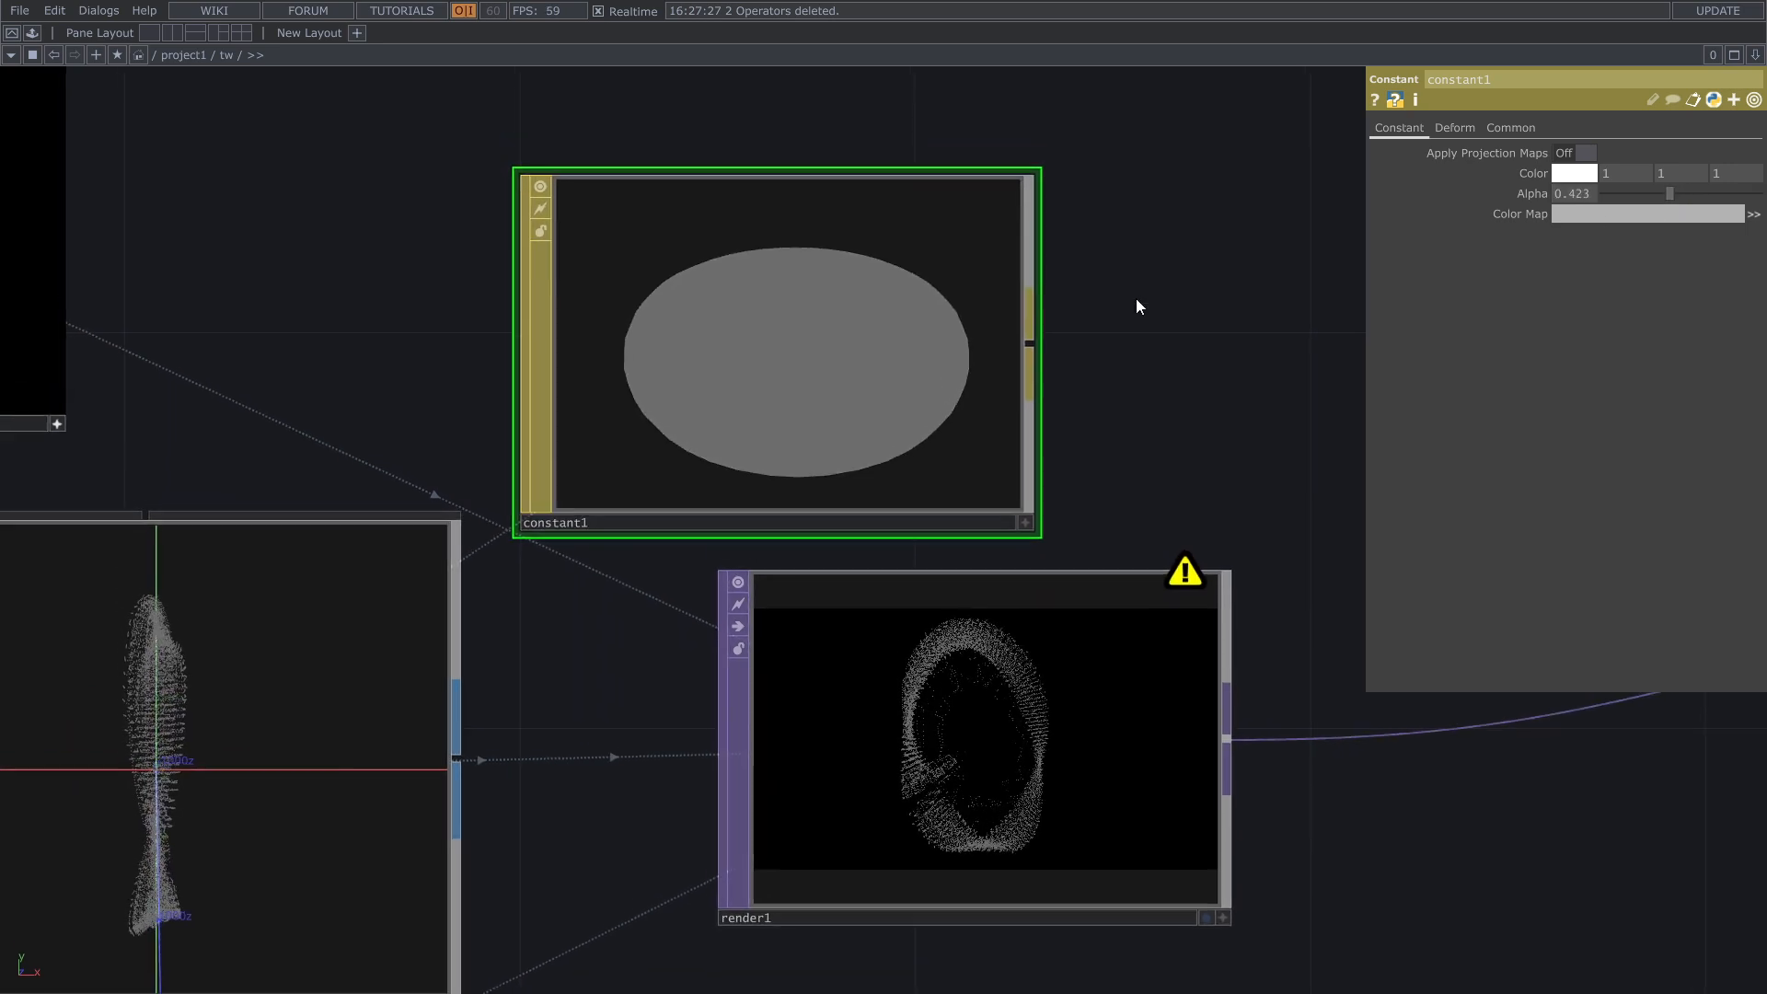
pyautogui.click(1512, 128)
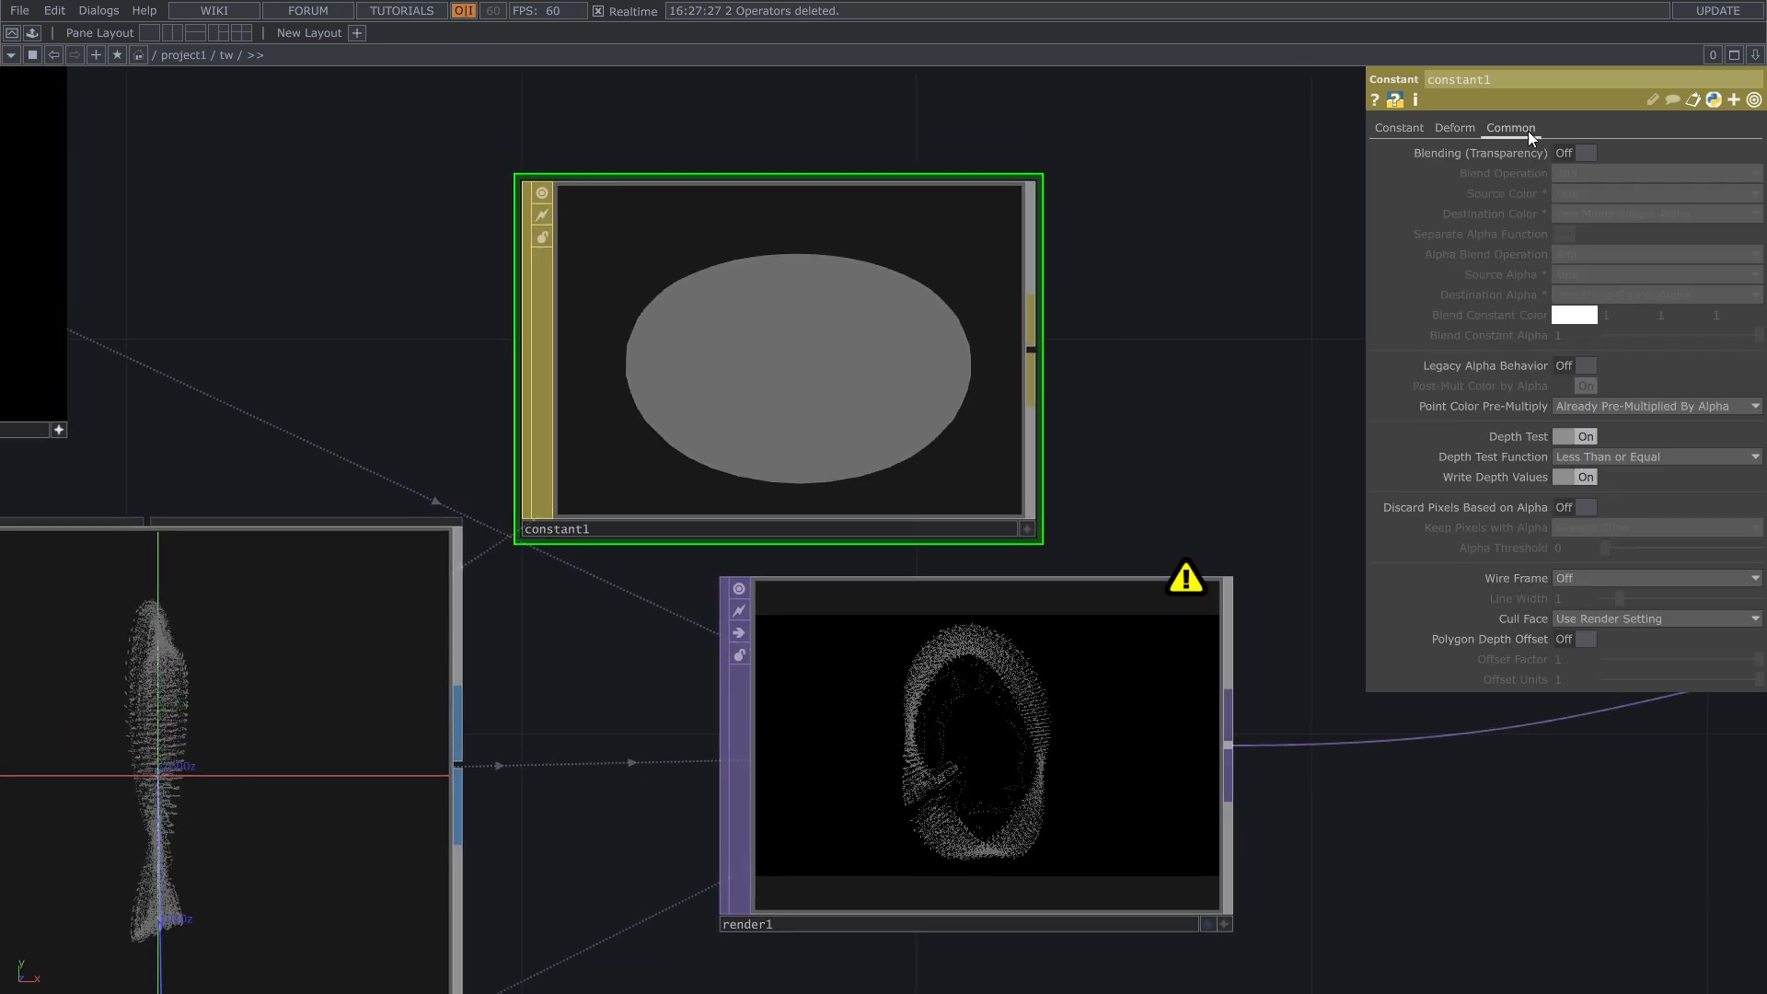
pyautogui.click(1570, 153)
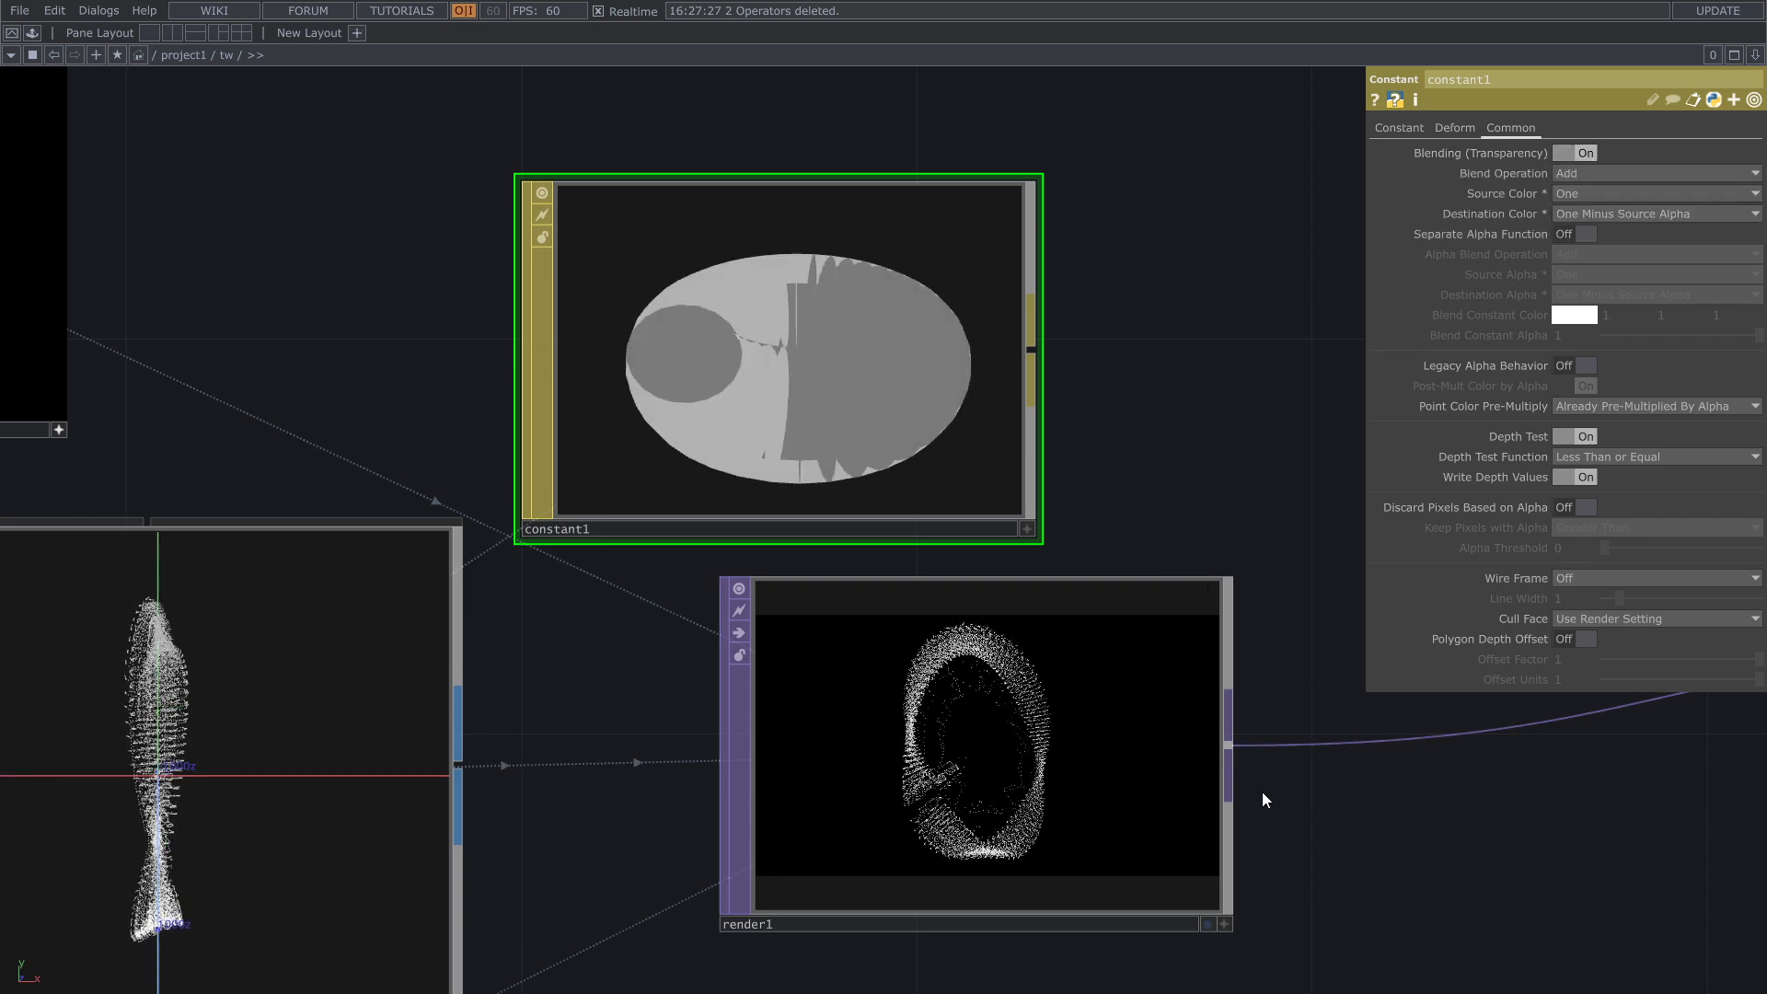
# Step: Inspect the blended points in render1 and display the out1 TOP as the network editor's background
pyautogui.scroll(6, 1275, 865)
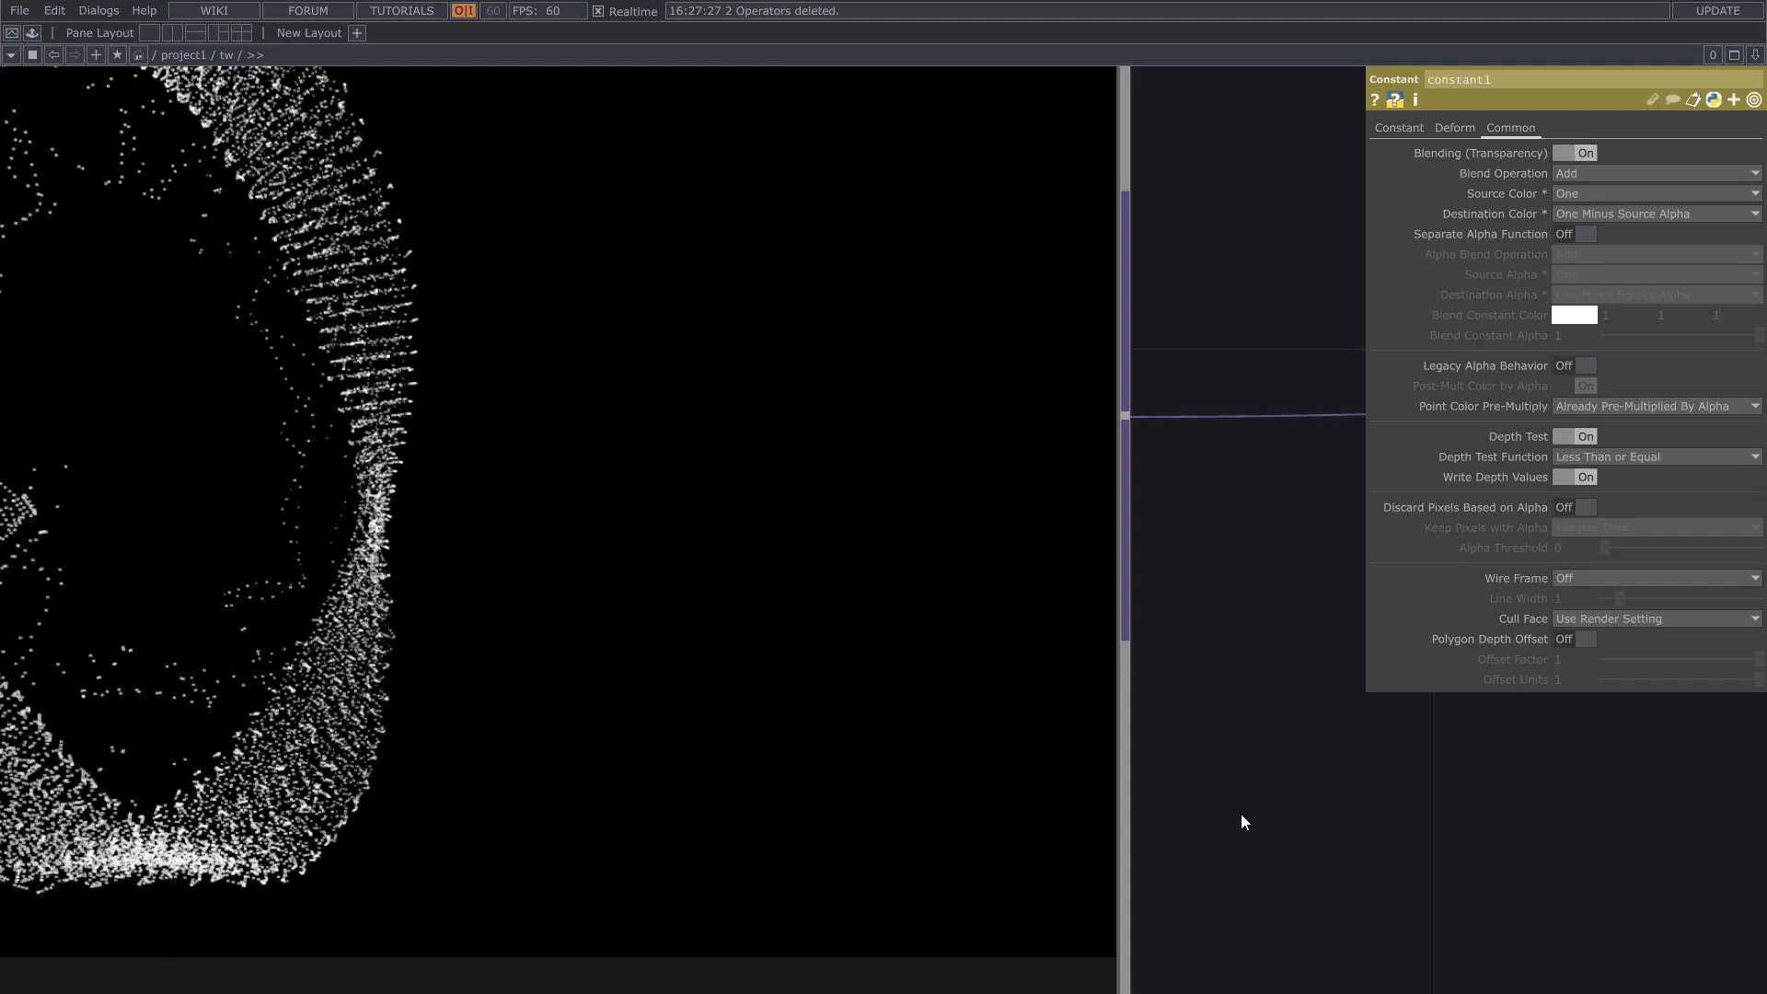
pyautogui.scroll(-4, 1240, 814)
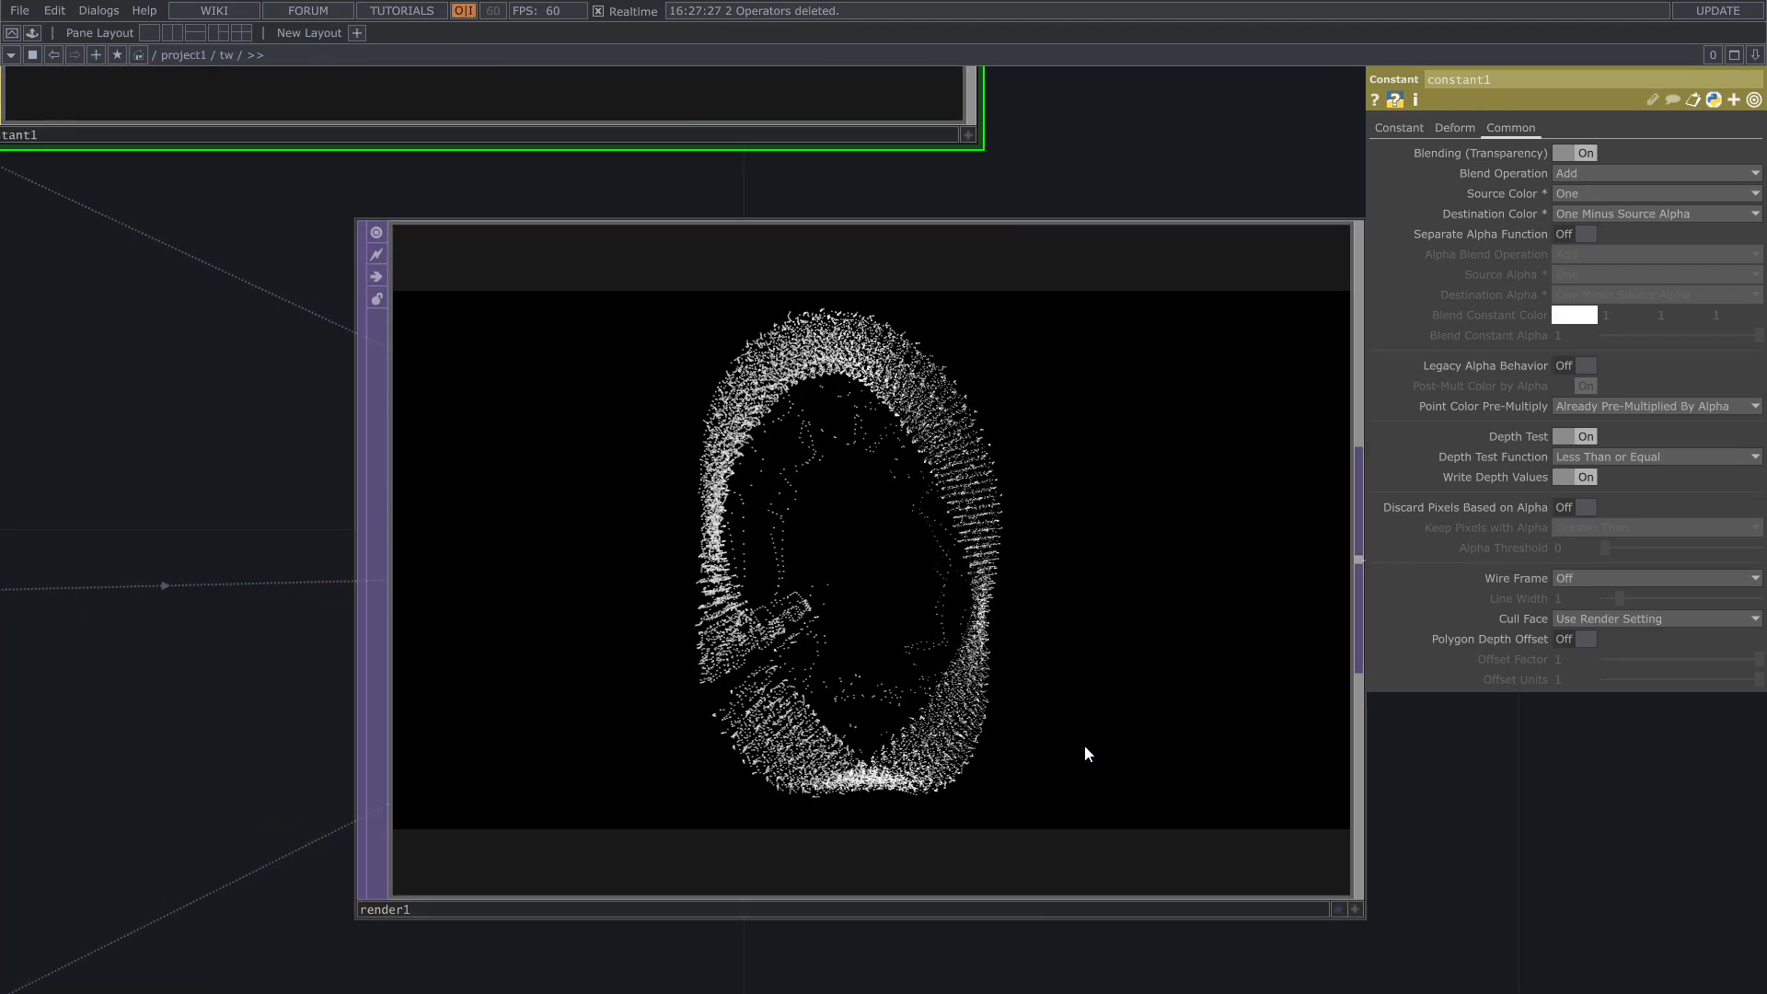
pyautogui.scroll(-1, 786, 672)
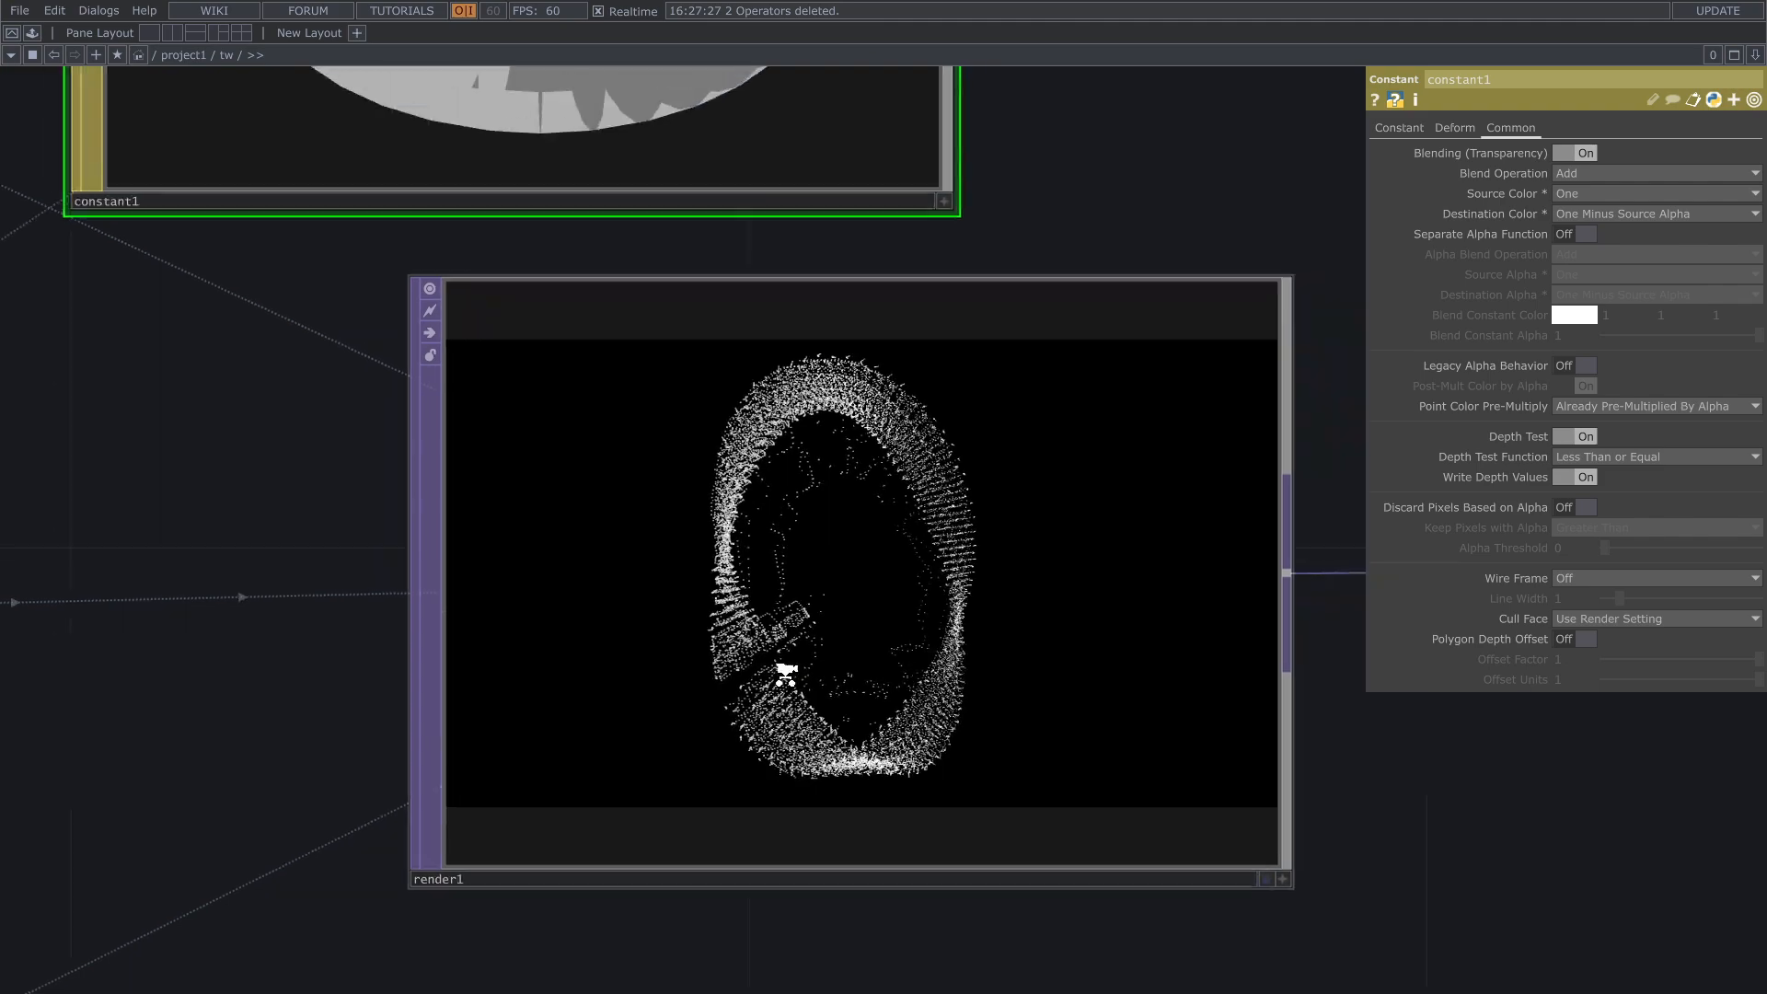
pyautogui.scroll(-3, 786, 673)
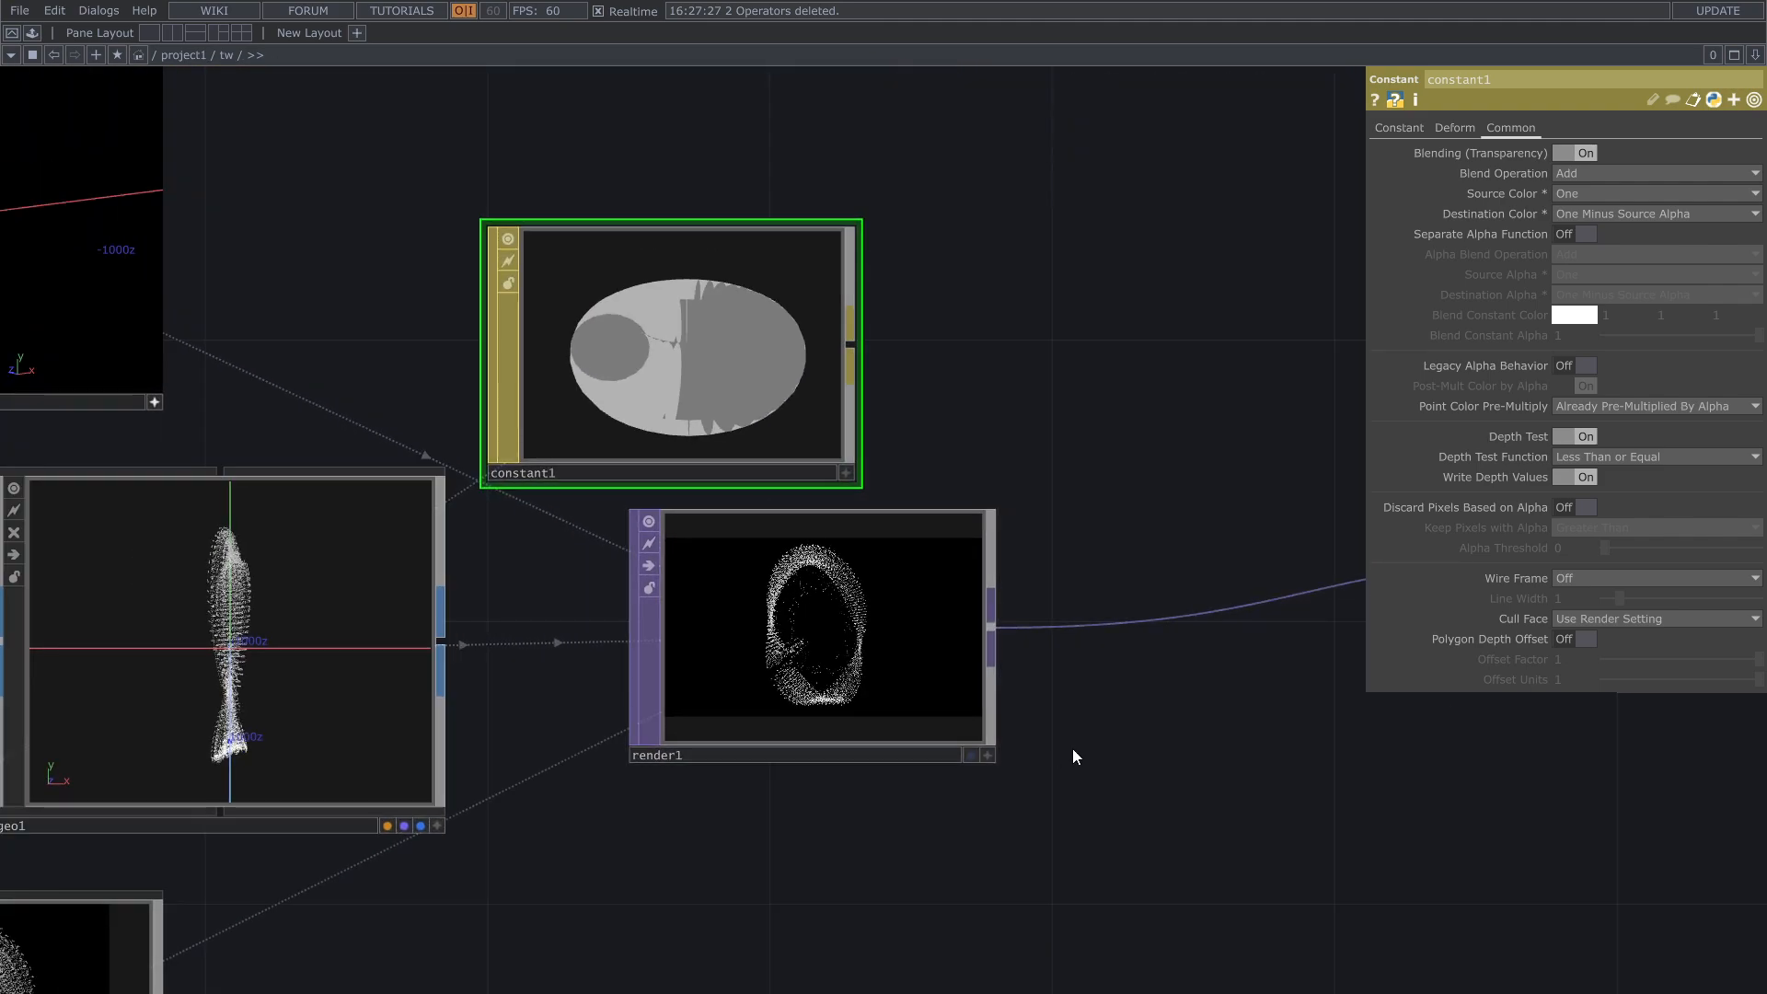
pyautogui.scroll(-3, 1073, 748)
pyautogui.click(1293, 724)
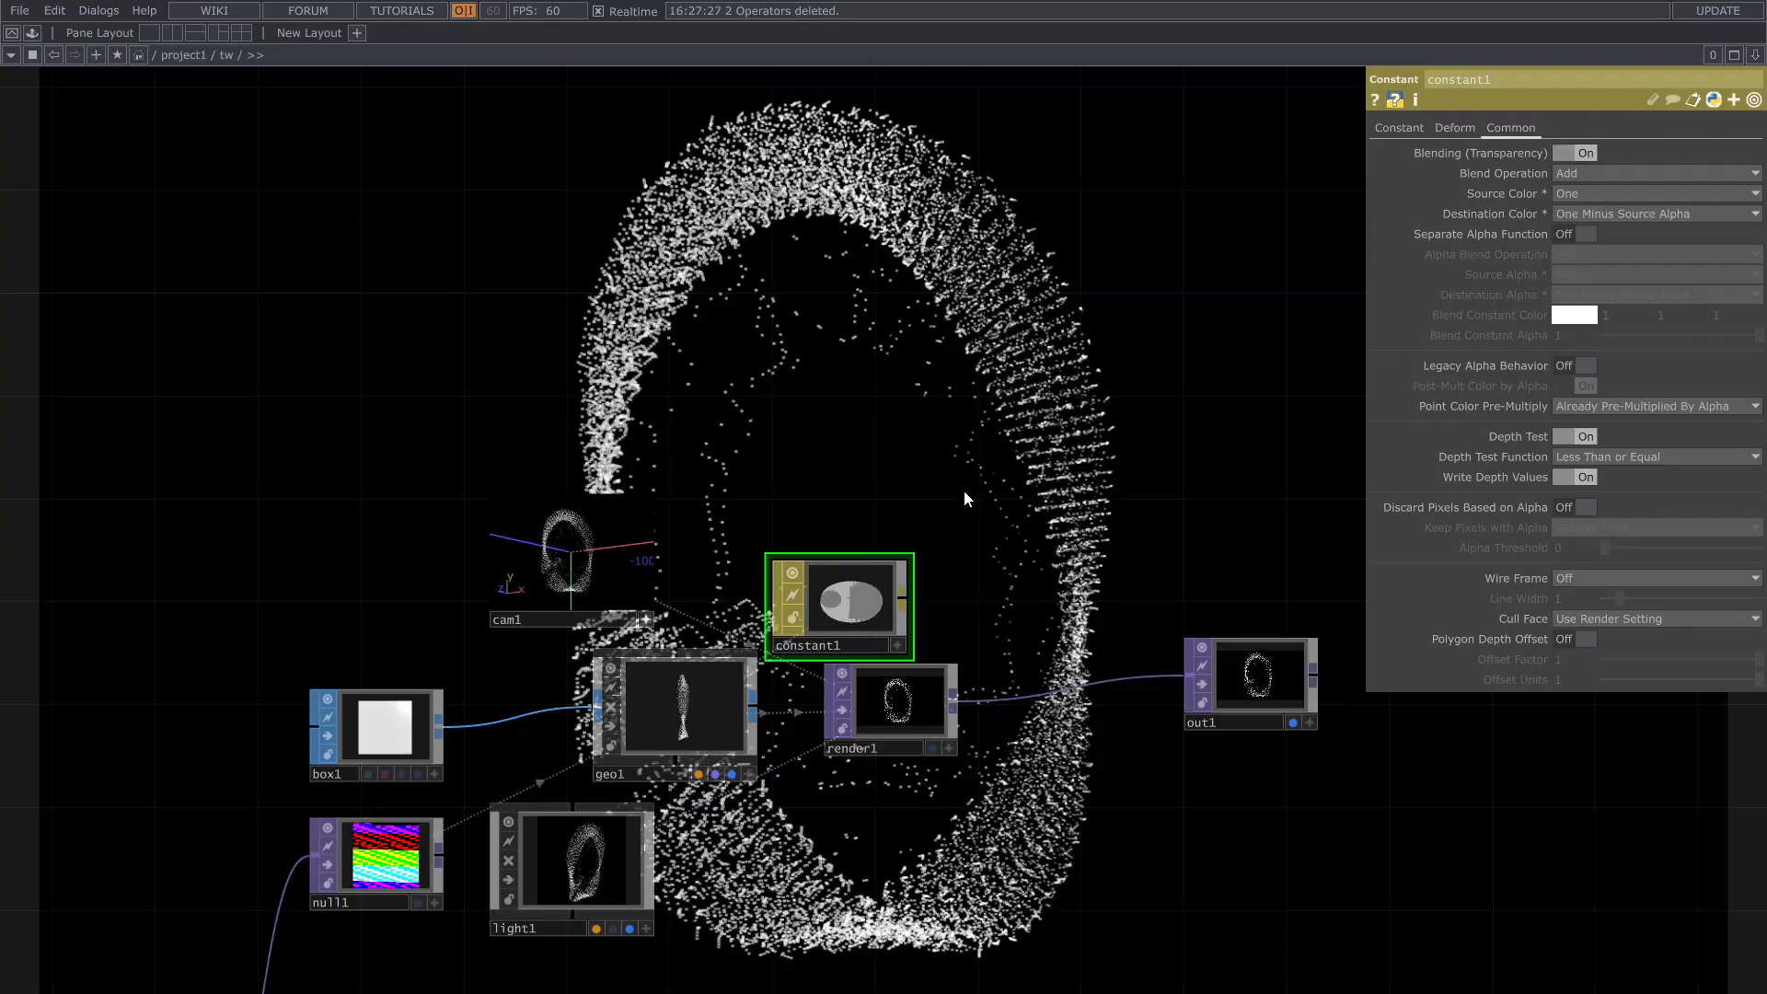
pyautogui.click(384, 727)
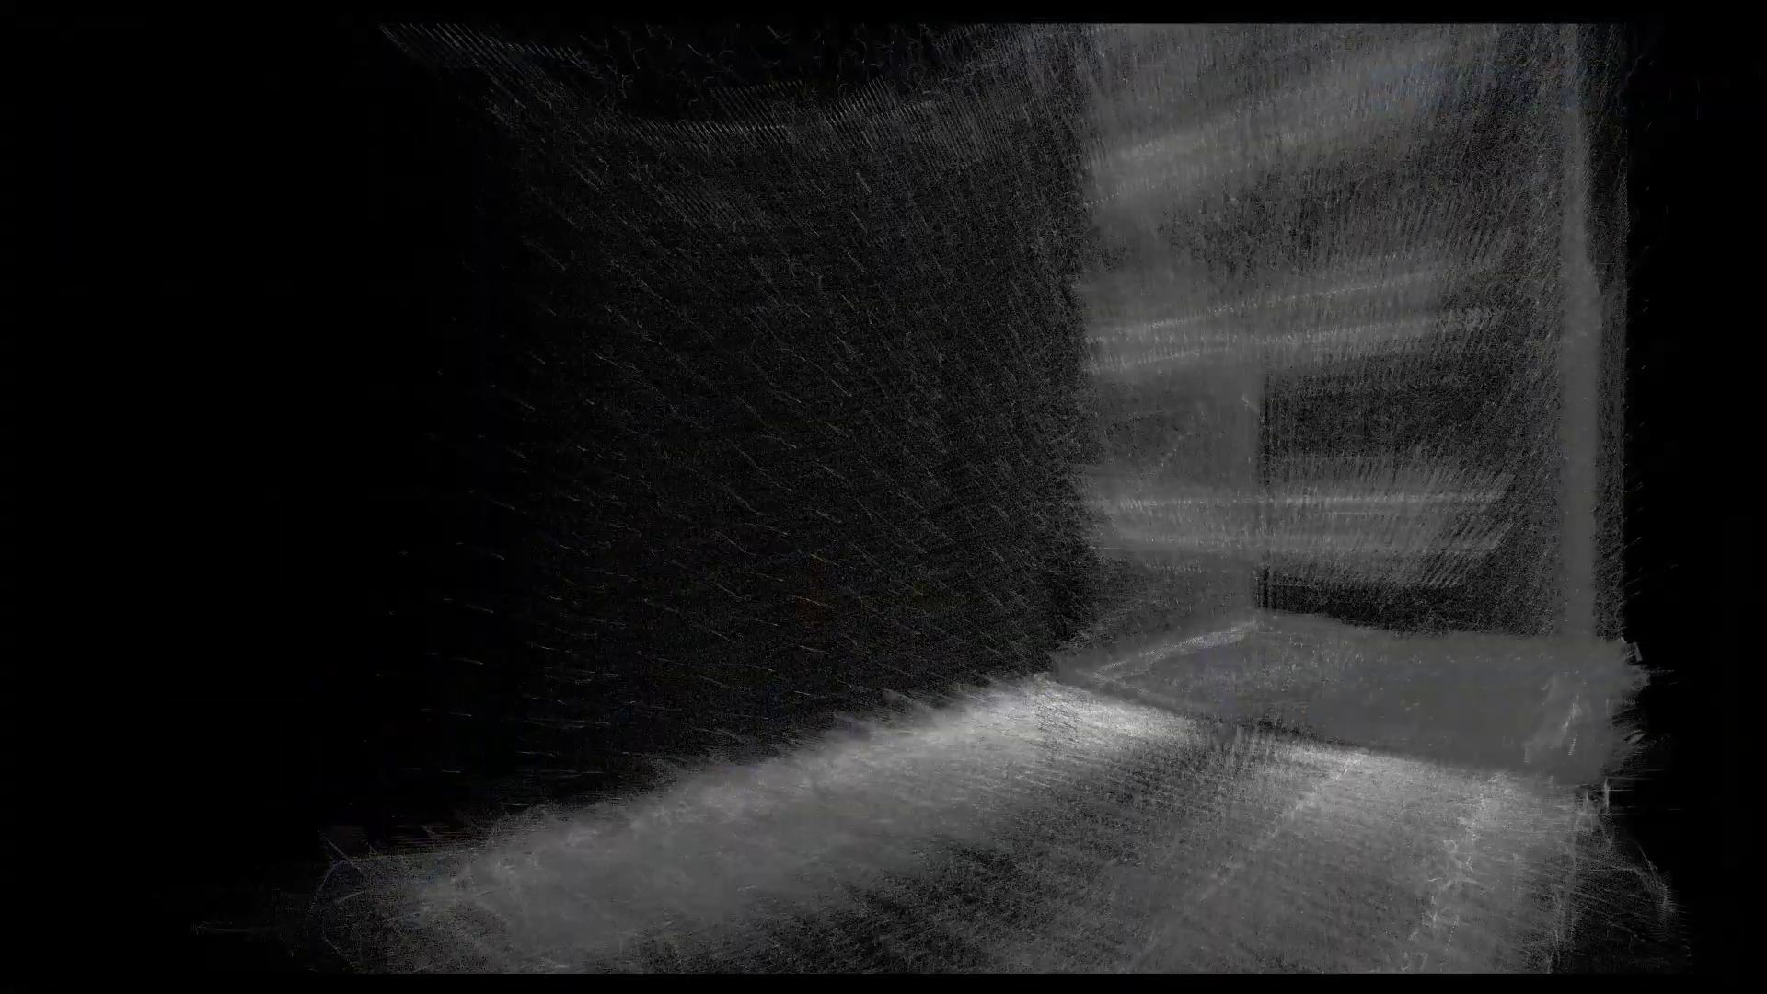